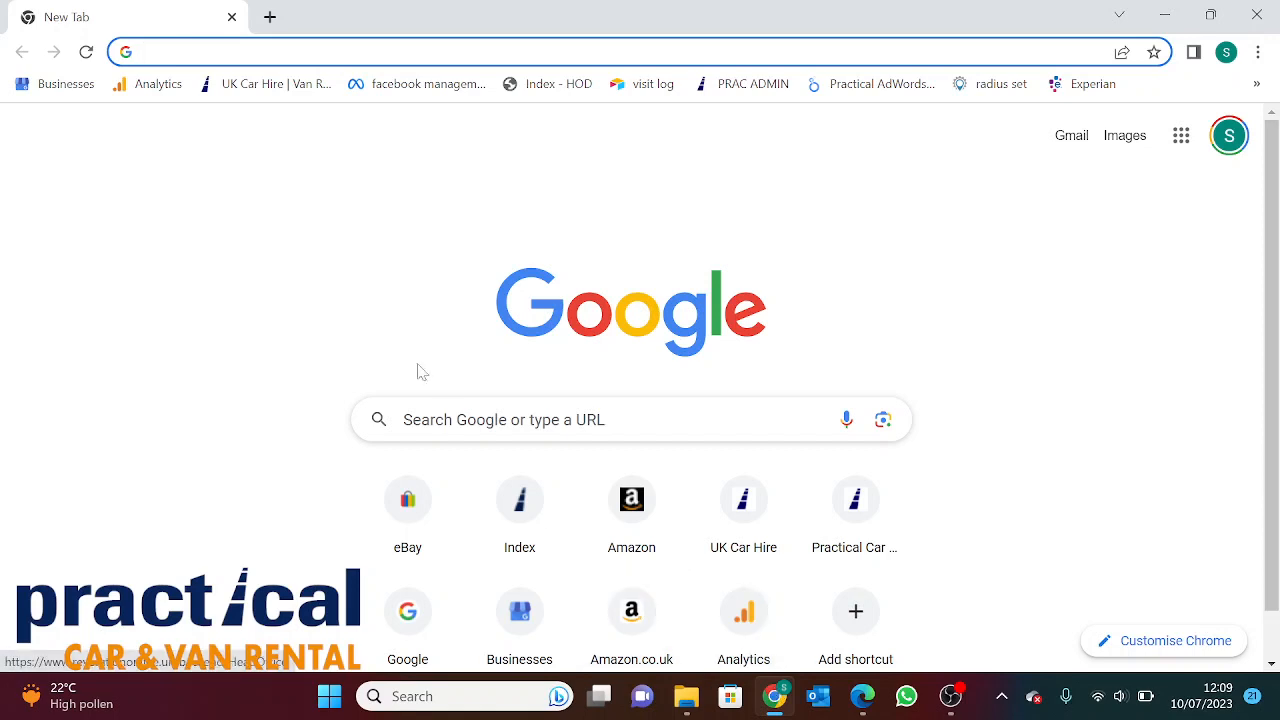
Go to canva.com in the browser's address bar to load the Canva home page
left_click(251, 267)
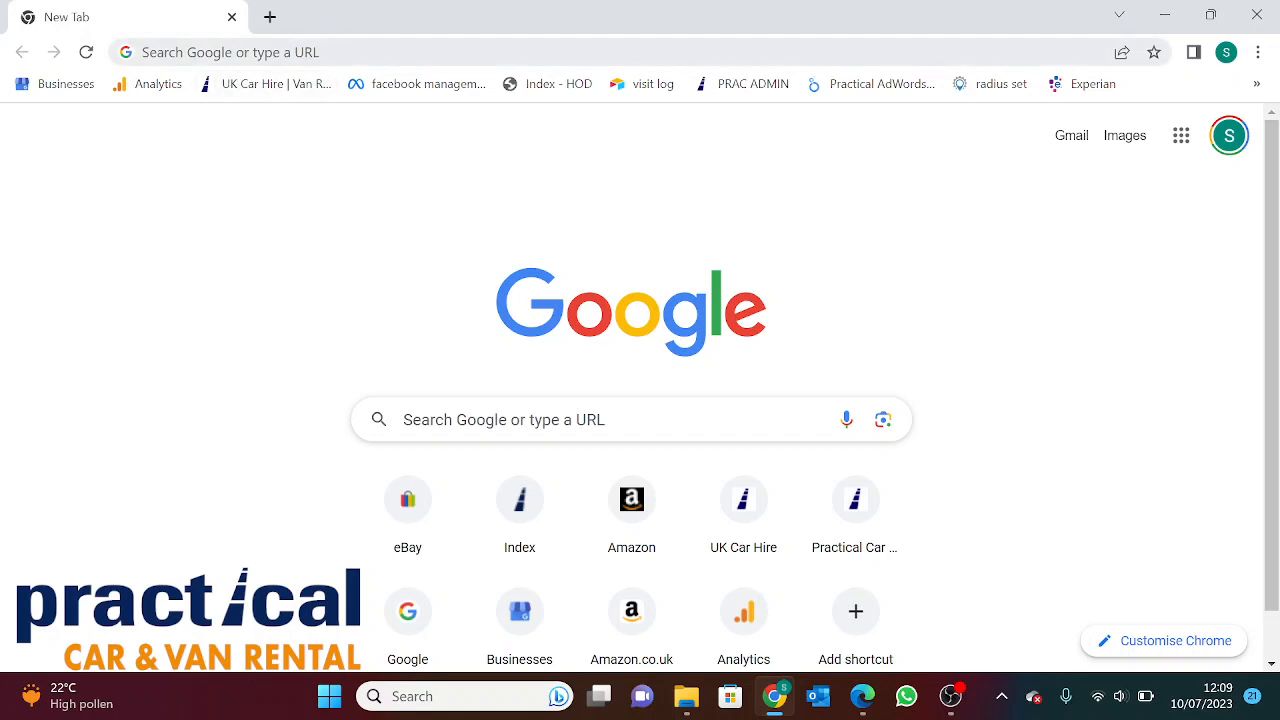
key("ctrl+l")
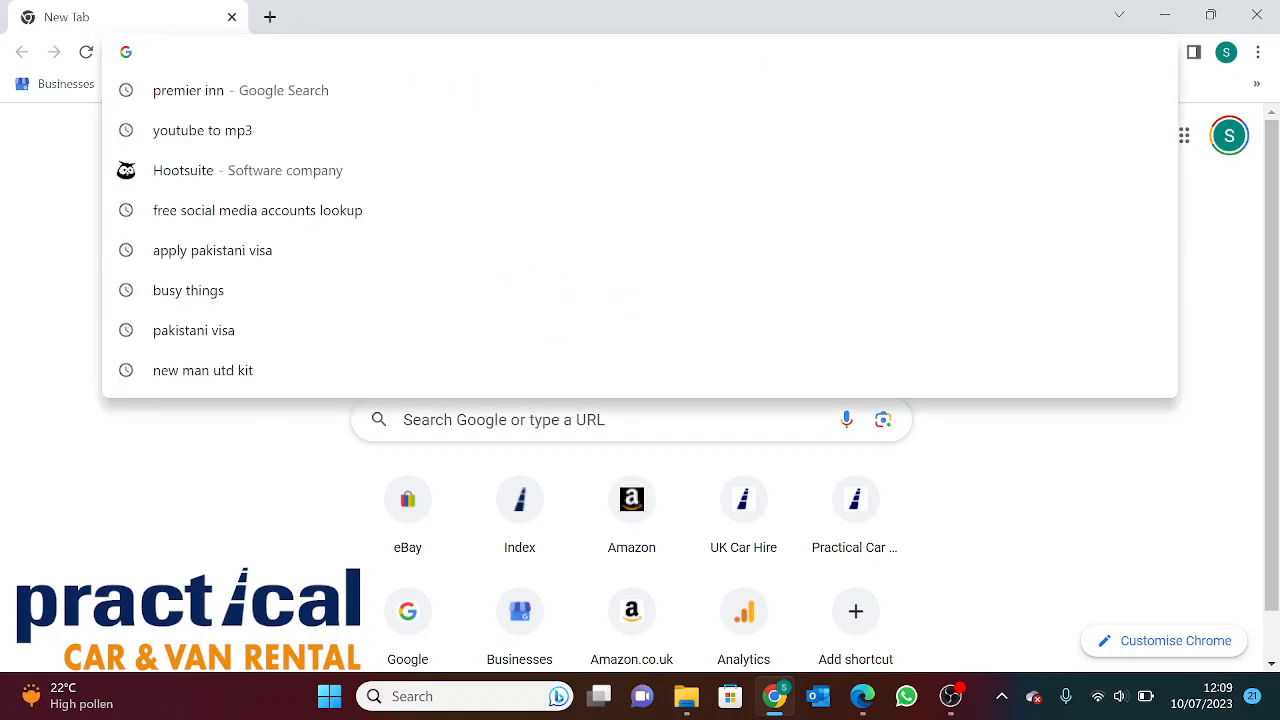
type("canva")
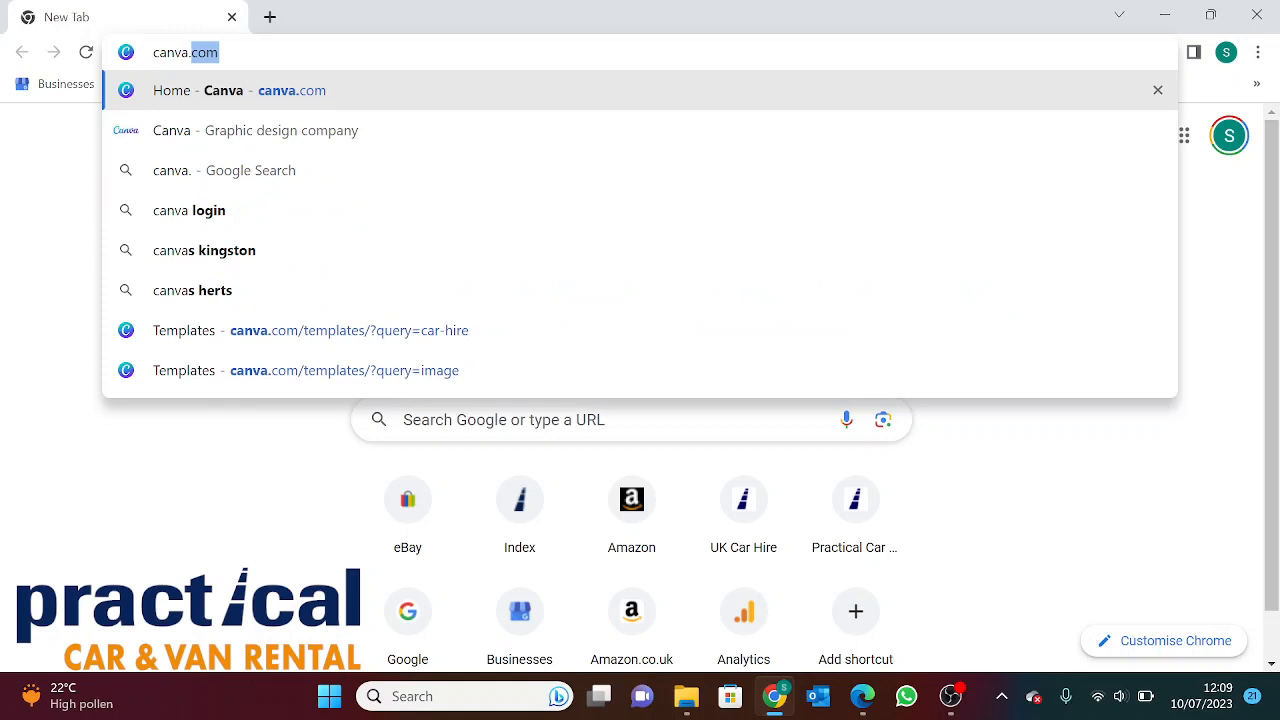
type(".co")
key("Return")
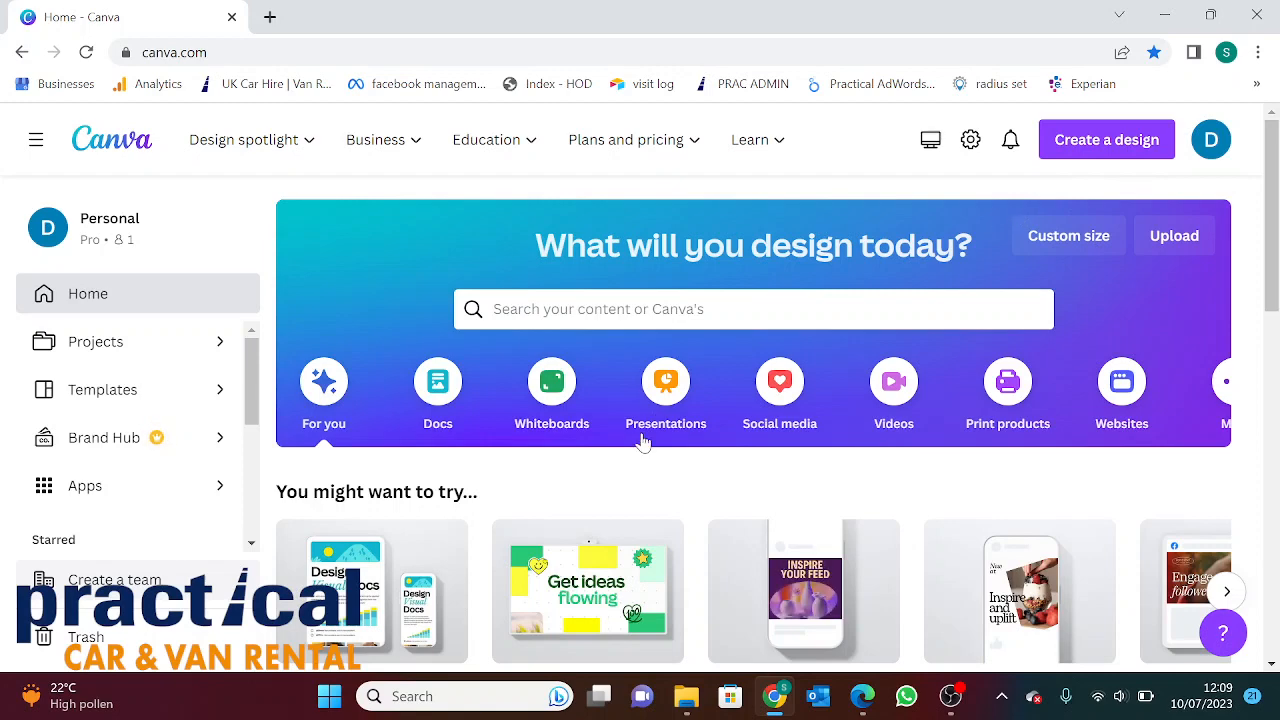
scroll(615, 497, "down", 1)
scroll(615, 497, "down", 1)
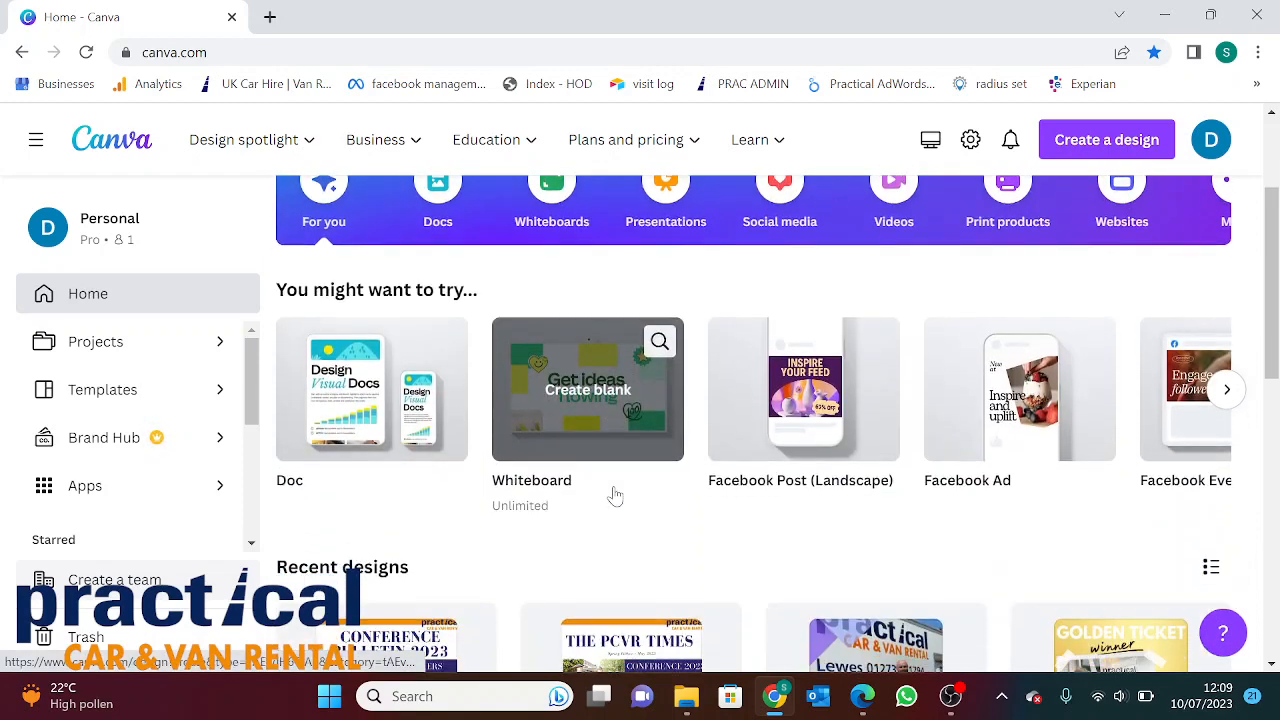
scroll(615, 497, "down", 1)
scroll(615, 495, "up", 2)
scroll(615, 495, "up", 2)
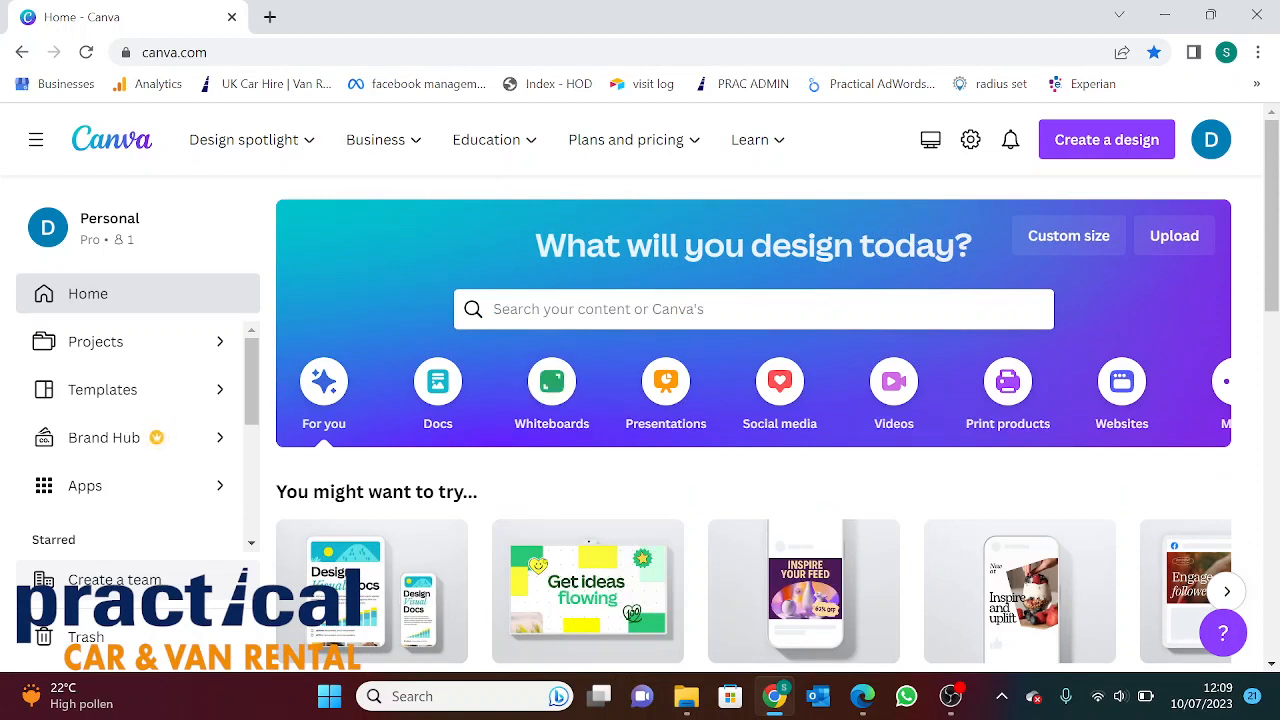
Search Canva's templates for 'car hire'
left_click(590, 309)
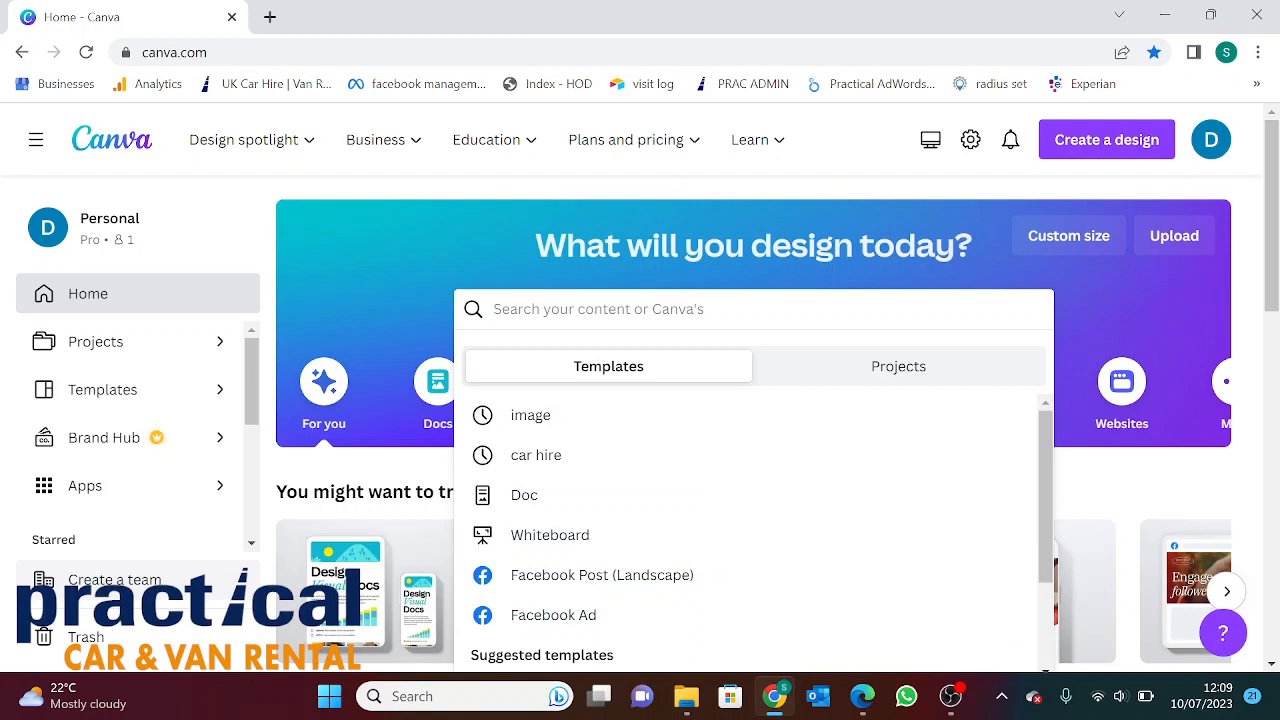
type("ca")
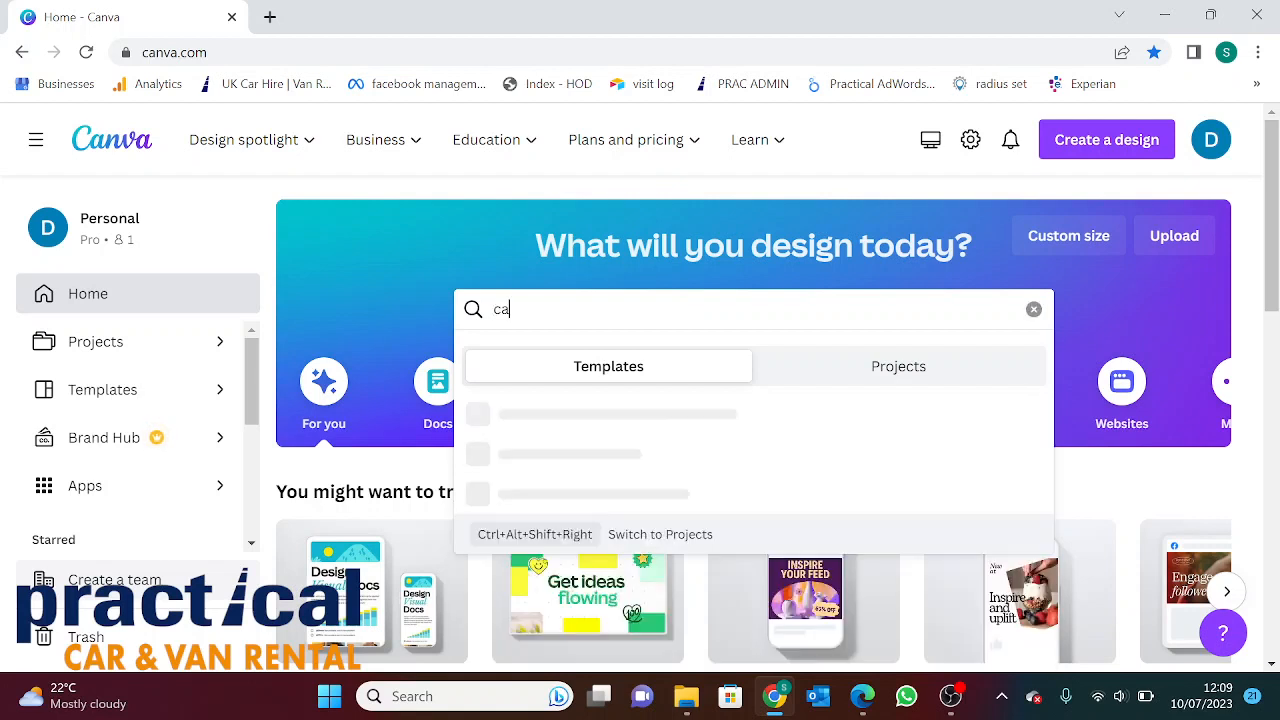
type("r hi")
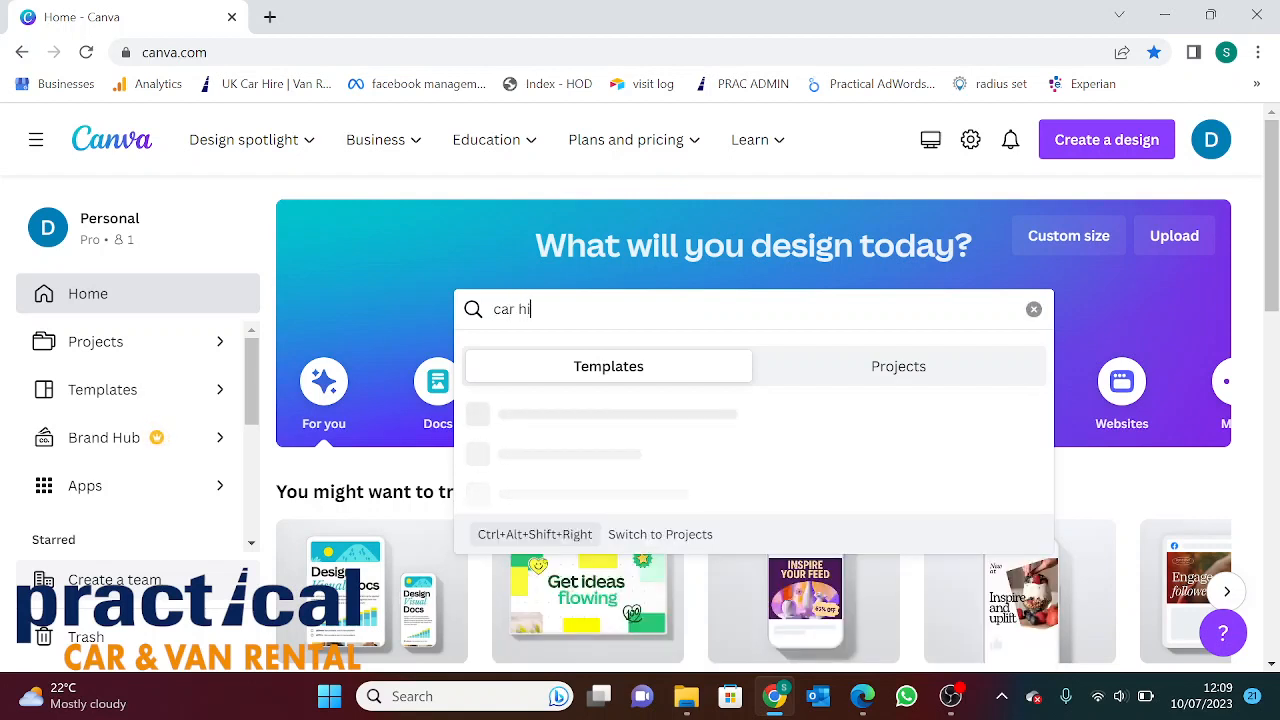
type("re")
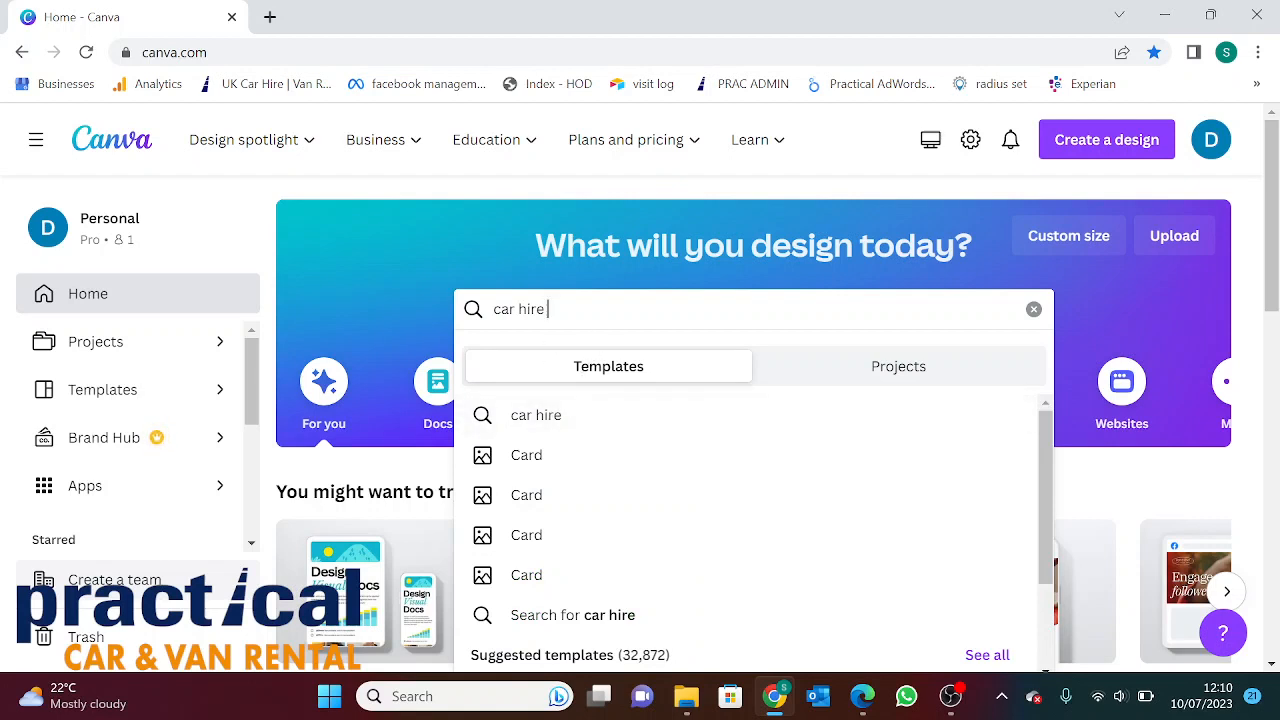
key("Return")
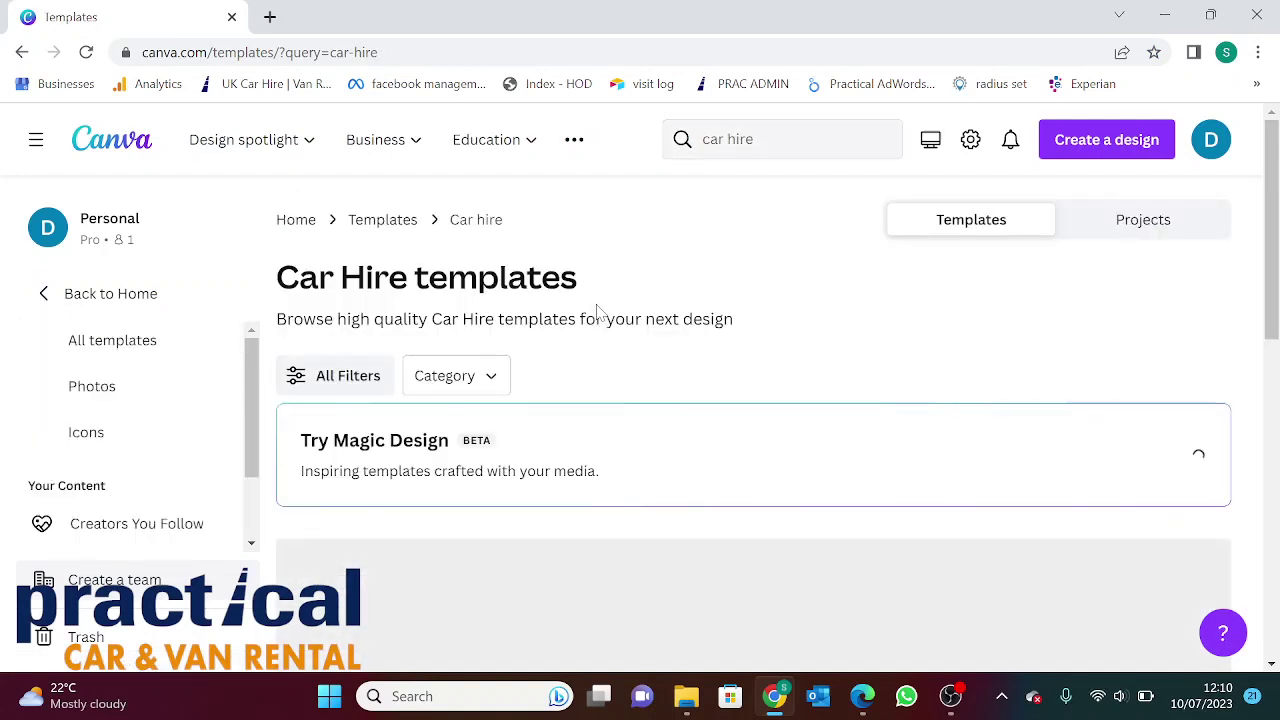
scroll(598, 312, "down", 1)
scroll(598, 312, "down", 1)
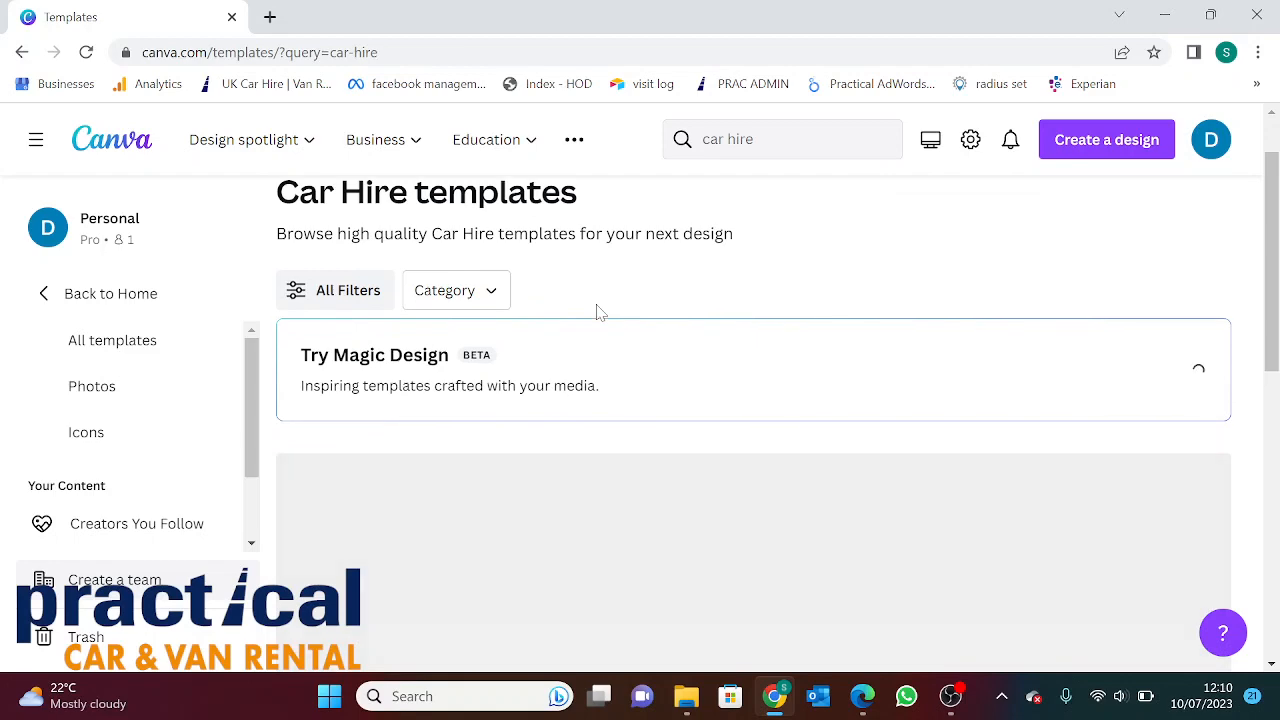
scroll(598, 312, "down", 1)
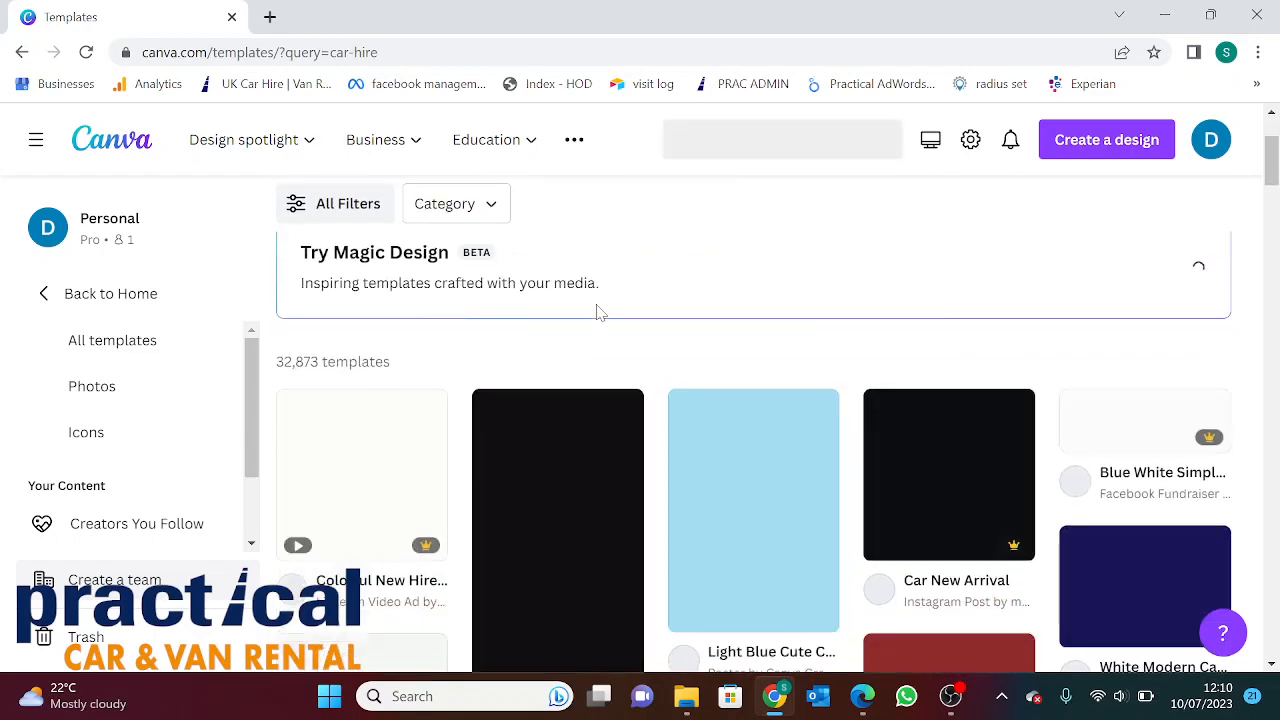
scroll(598, 312, "down", 1)
scroll(598, 312, "down", 1)
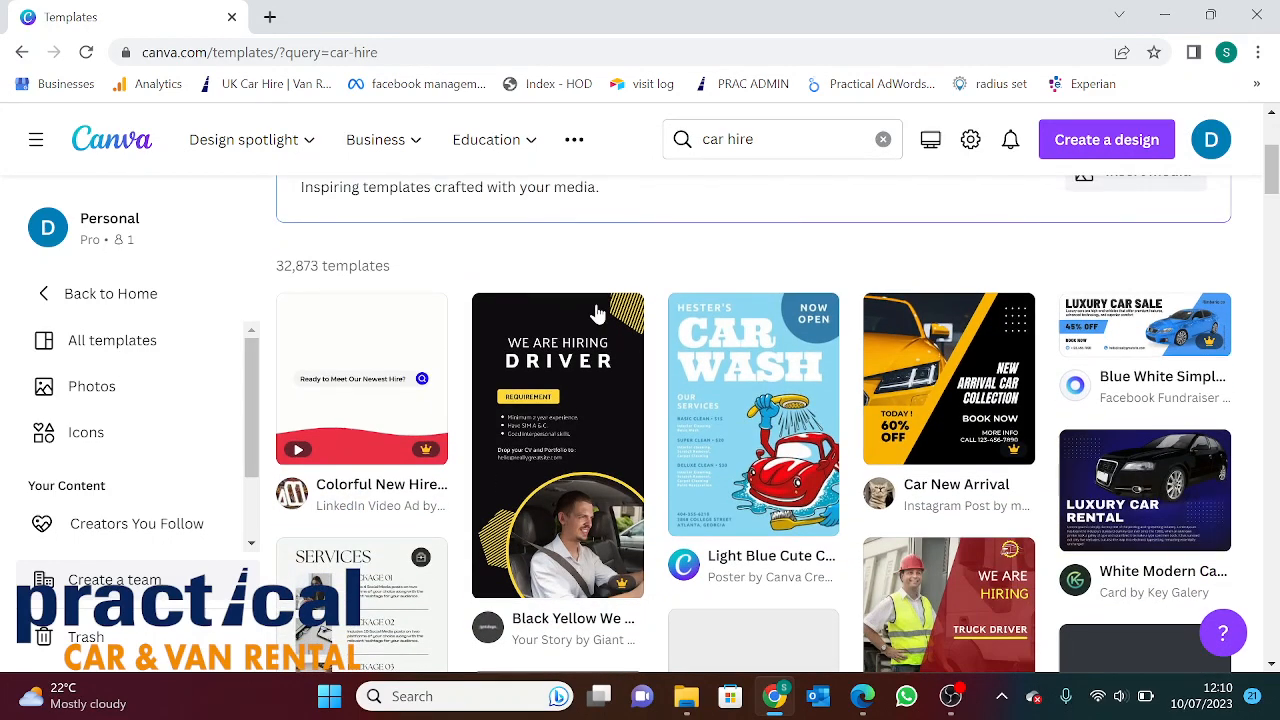
scroll(598, 314, "down", 3)
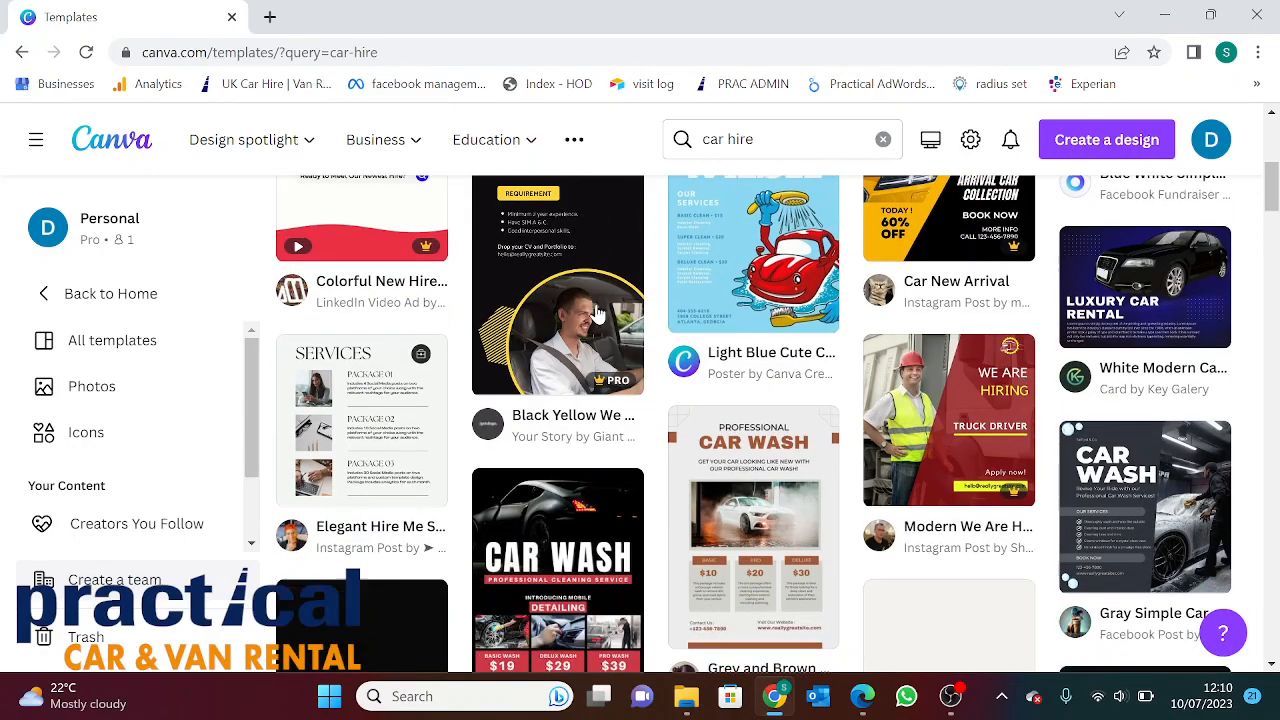
scroll(598, 314, "down", 1)
scroll(598, 314, "down", 2)
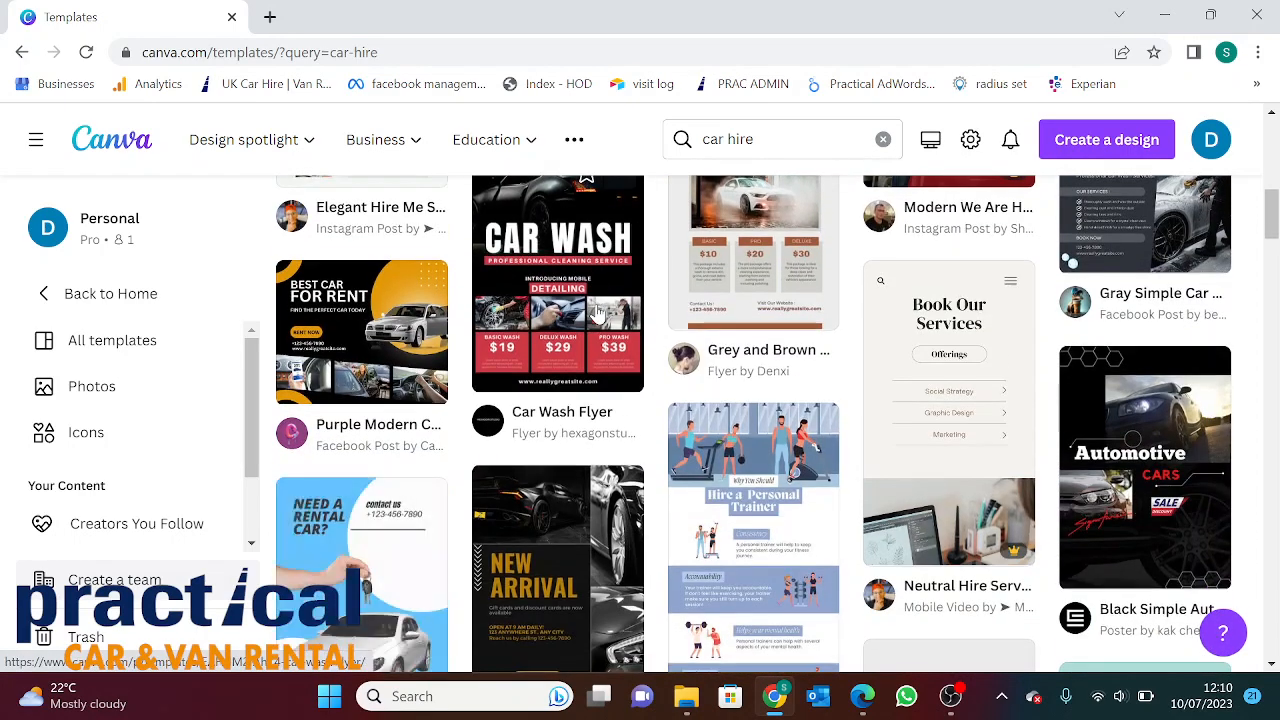
scroll(598, 314, "down", 1)
scroll(598, 314, "down", 1)
scroll(598, 314, "down", 1)
scroll(598, 314, "down", 1)
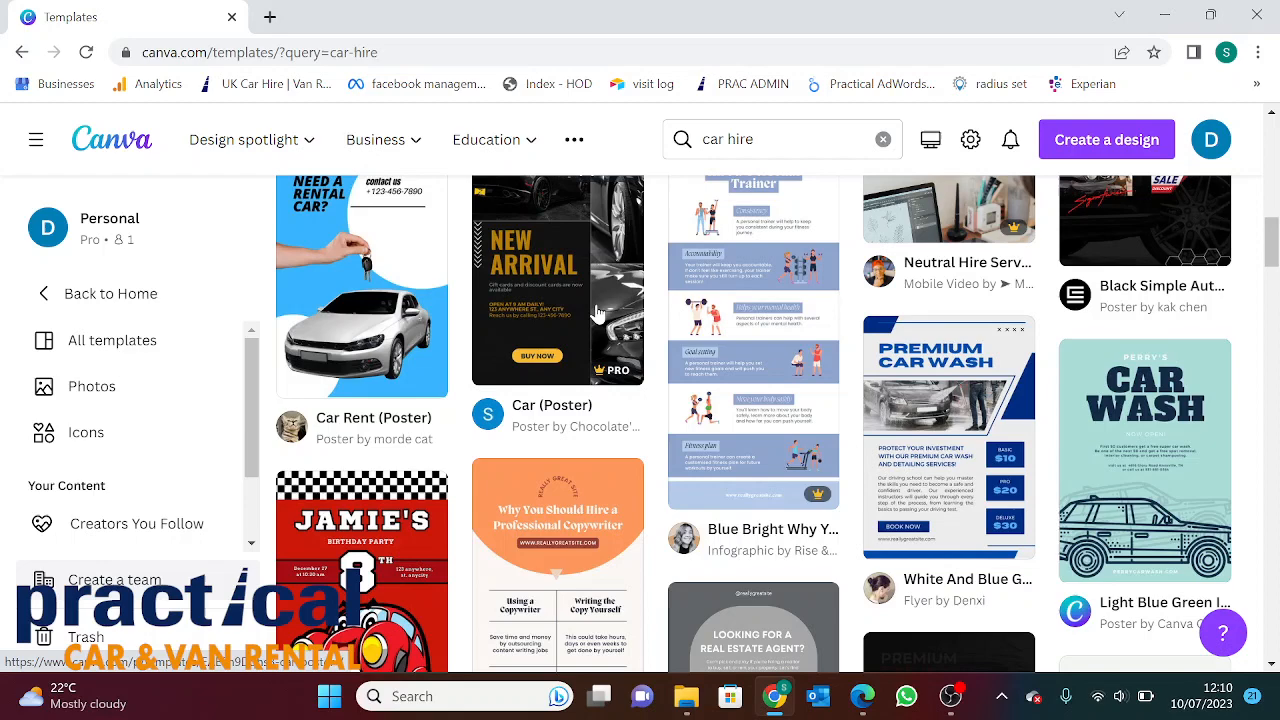
scroll(598, 314, "up", 1)
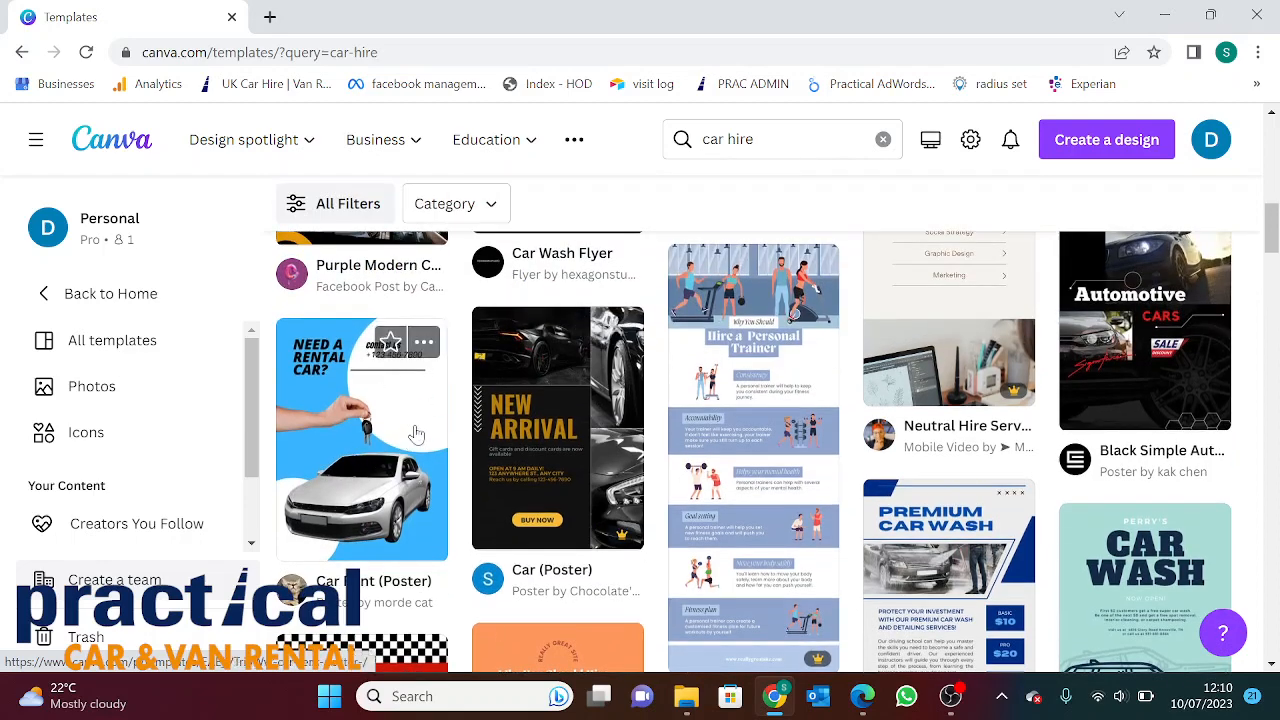
Open the Car Rent poster template for editing and dismiss the print offer
left_click(418, 412)
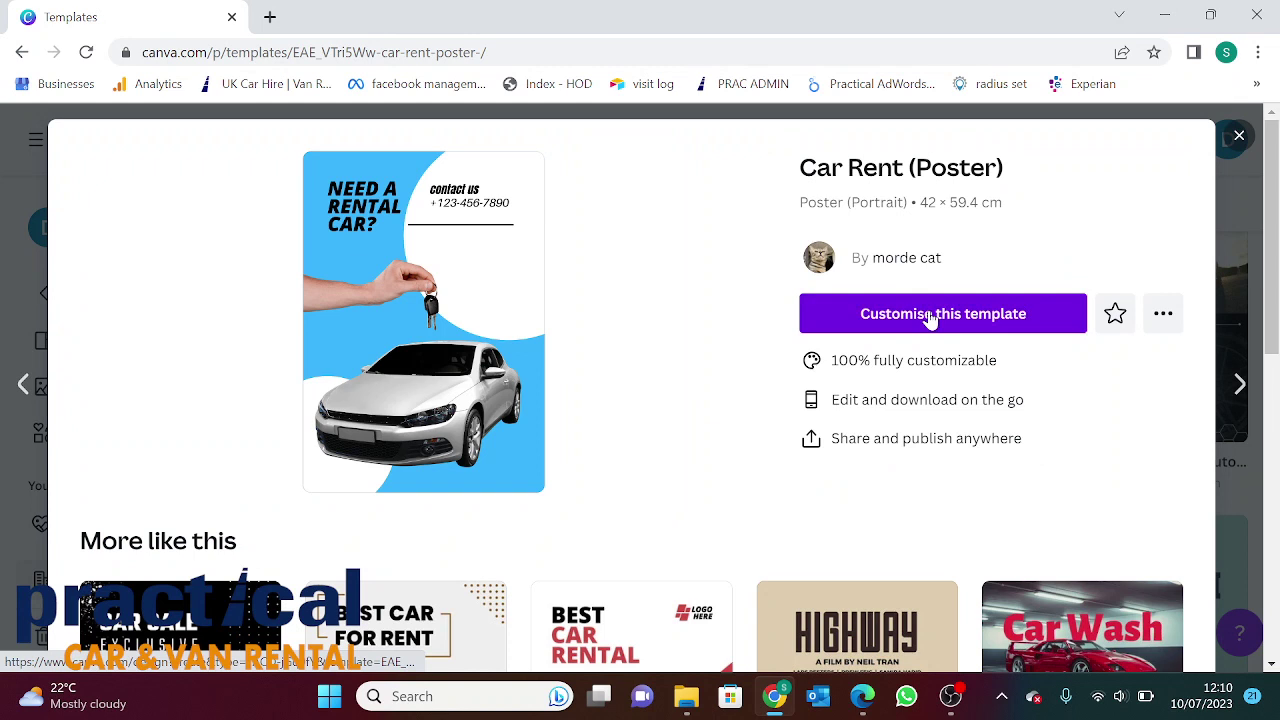
left_click(930, 314)
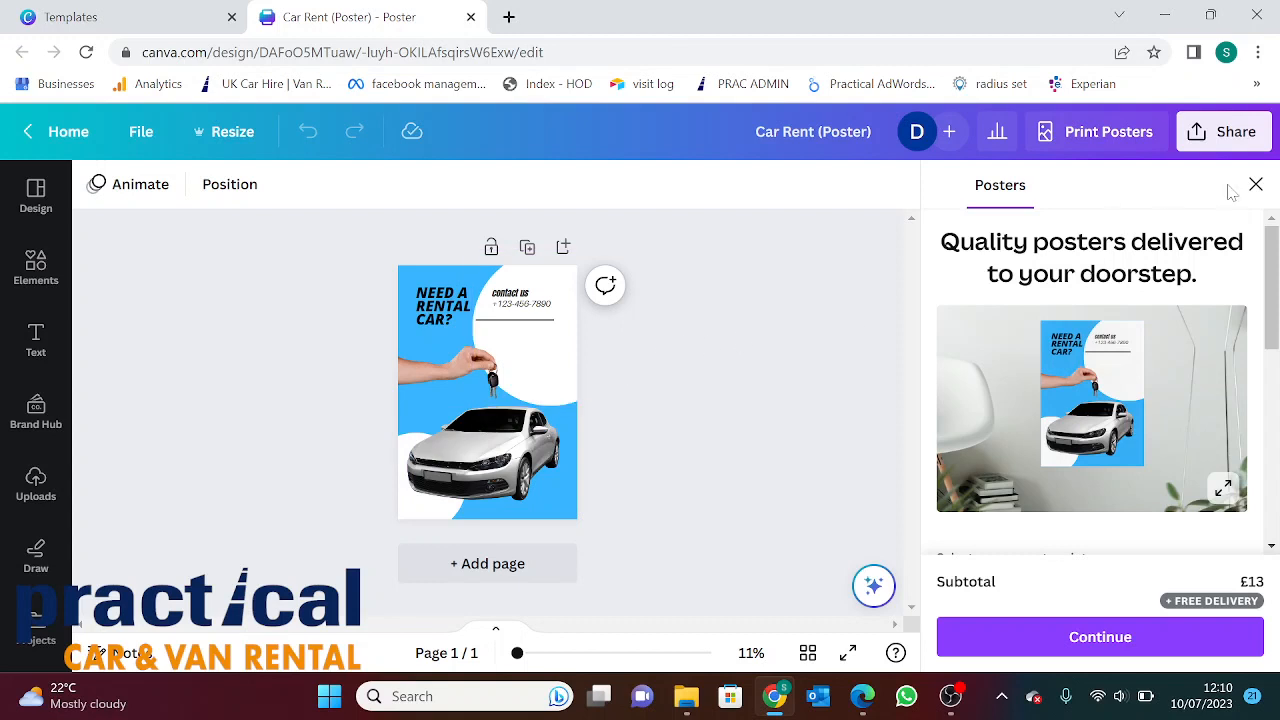
left_click(1258, 186)
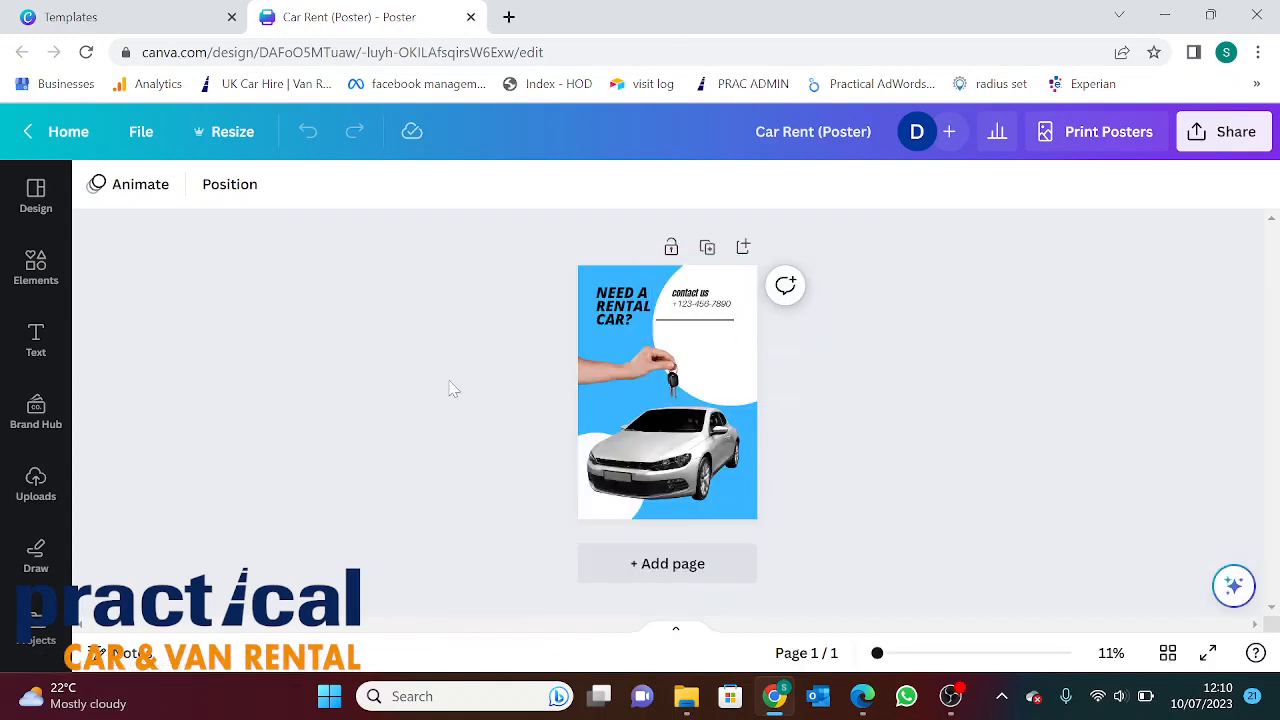
Copy and resize the poster into a square Instagram Post, then return to the original
left_click(234, 140)
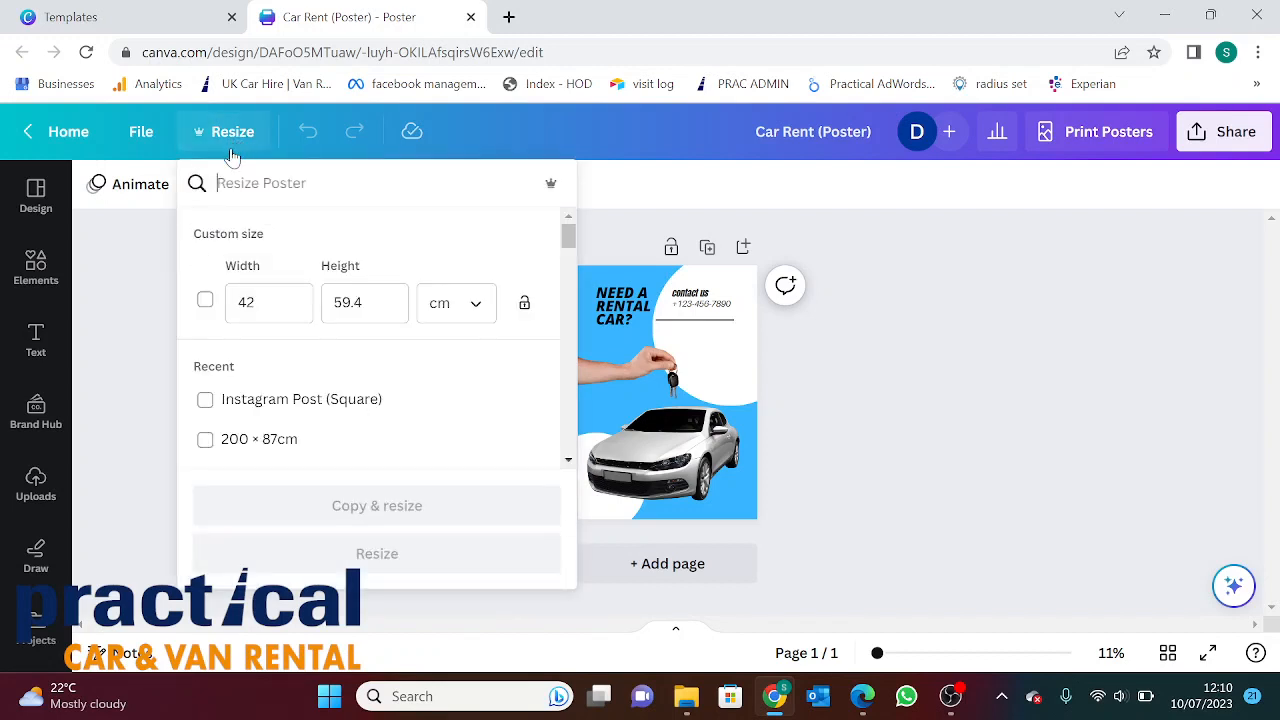
left_click(205, 399)
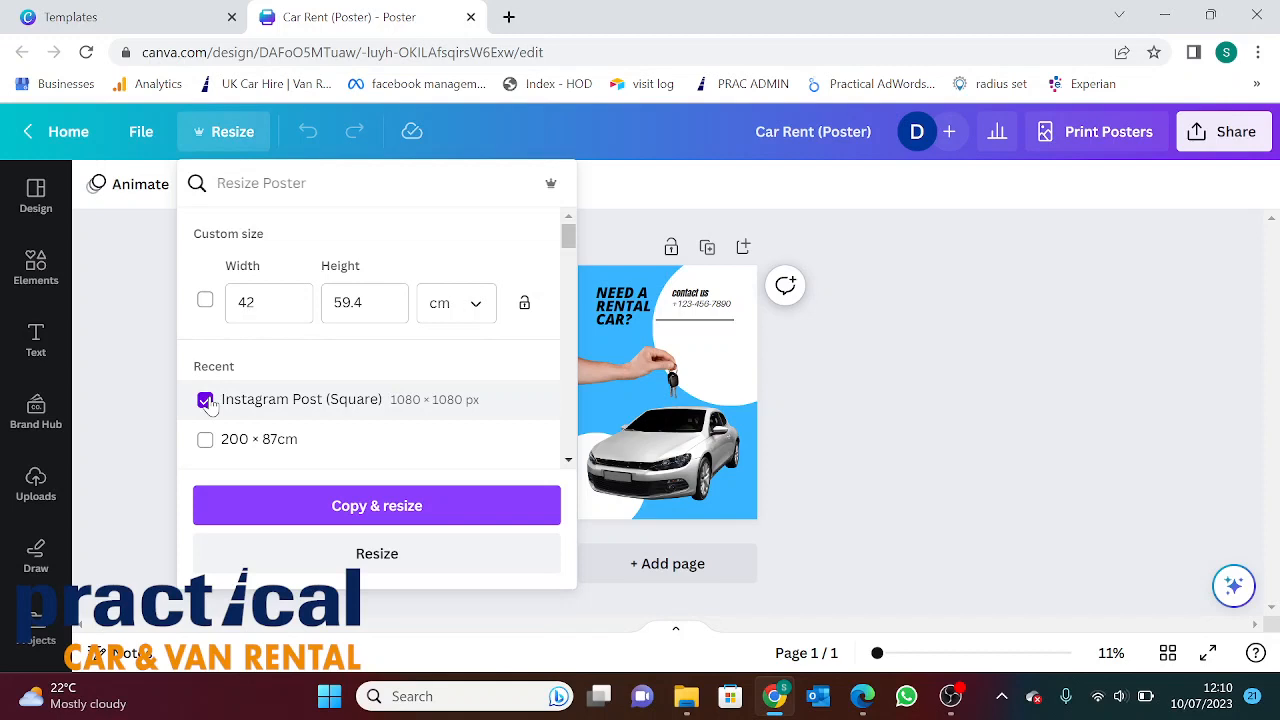
left_click(393, 505)
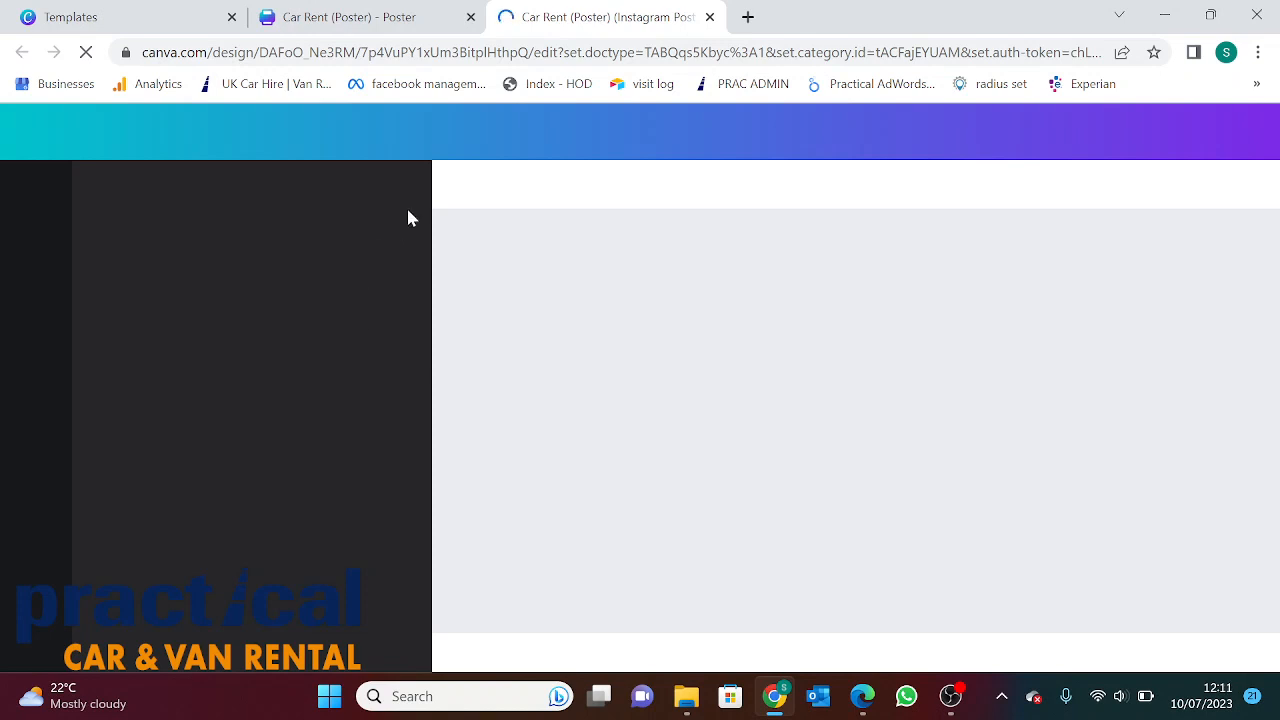
left_click(413, 17)
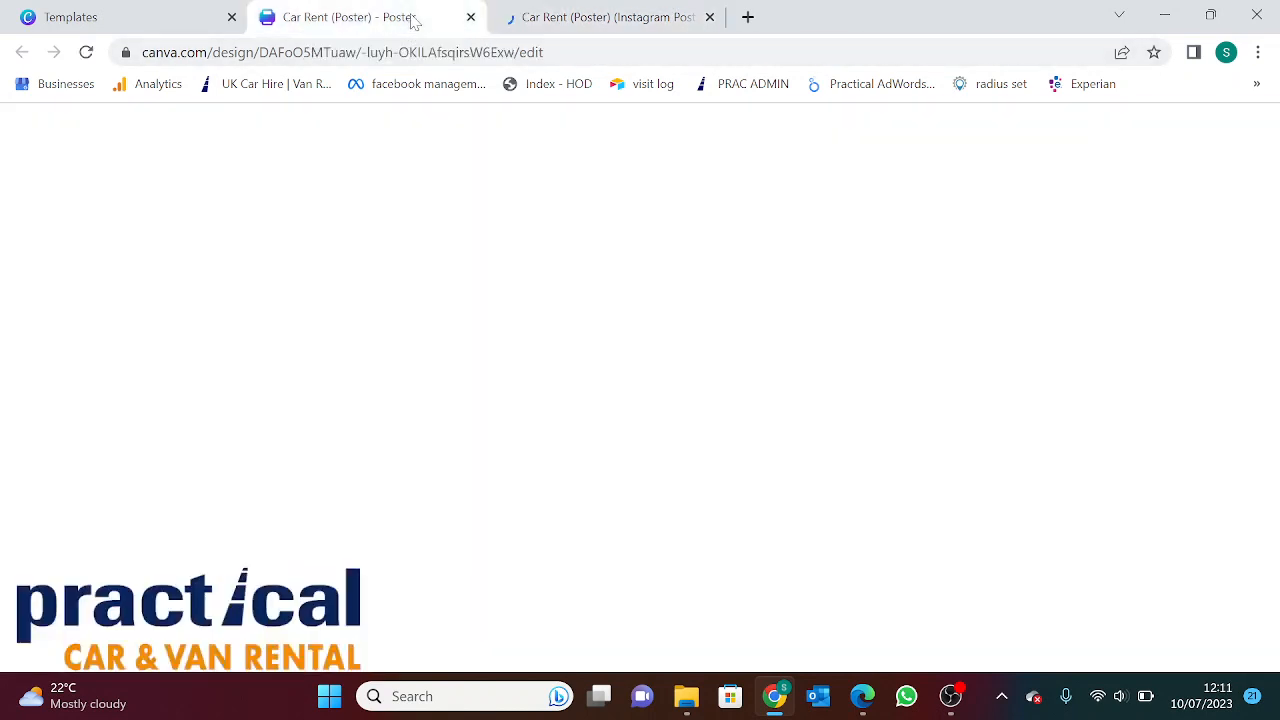
left_click(224, 140)
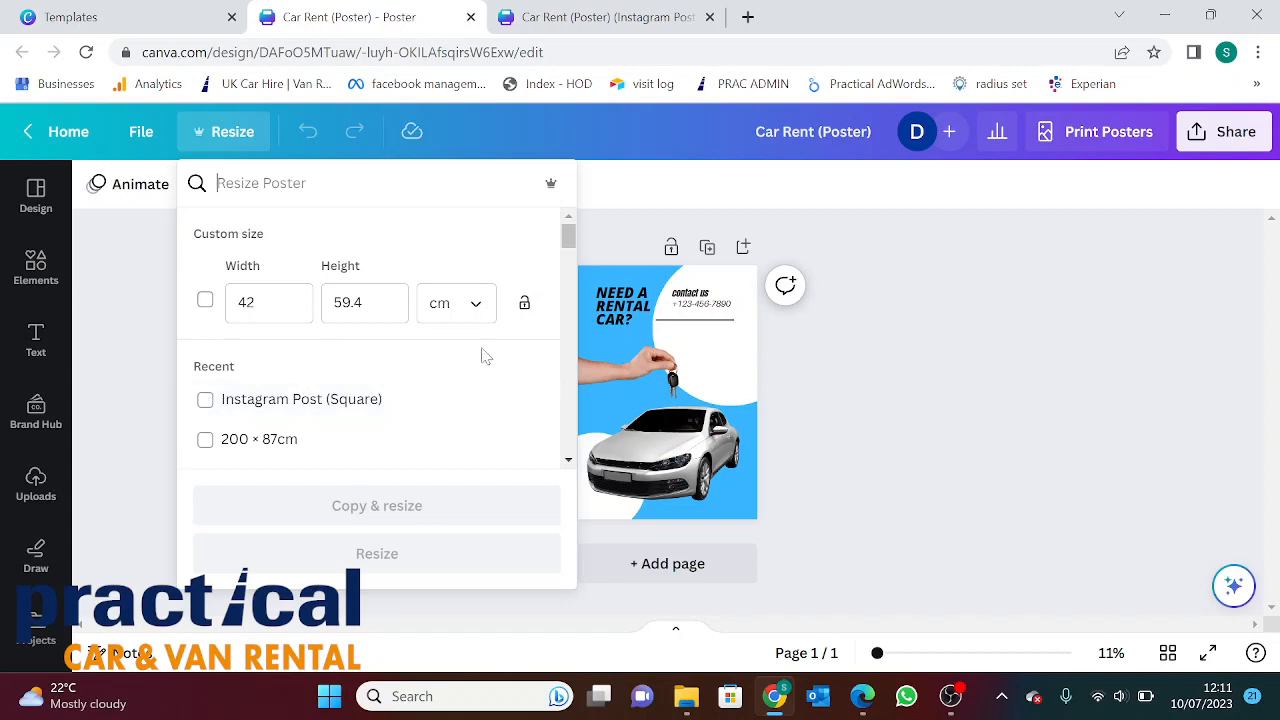
scroll(391, 364, "down", 1)
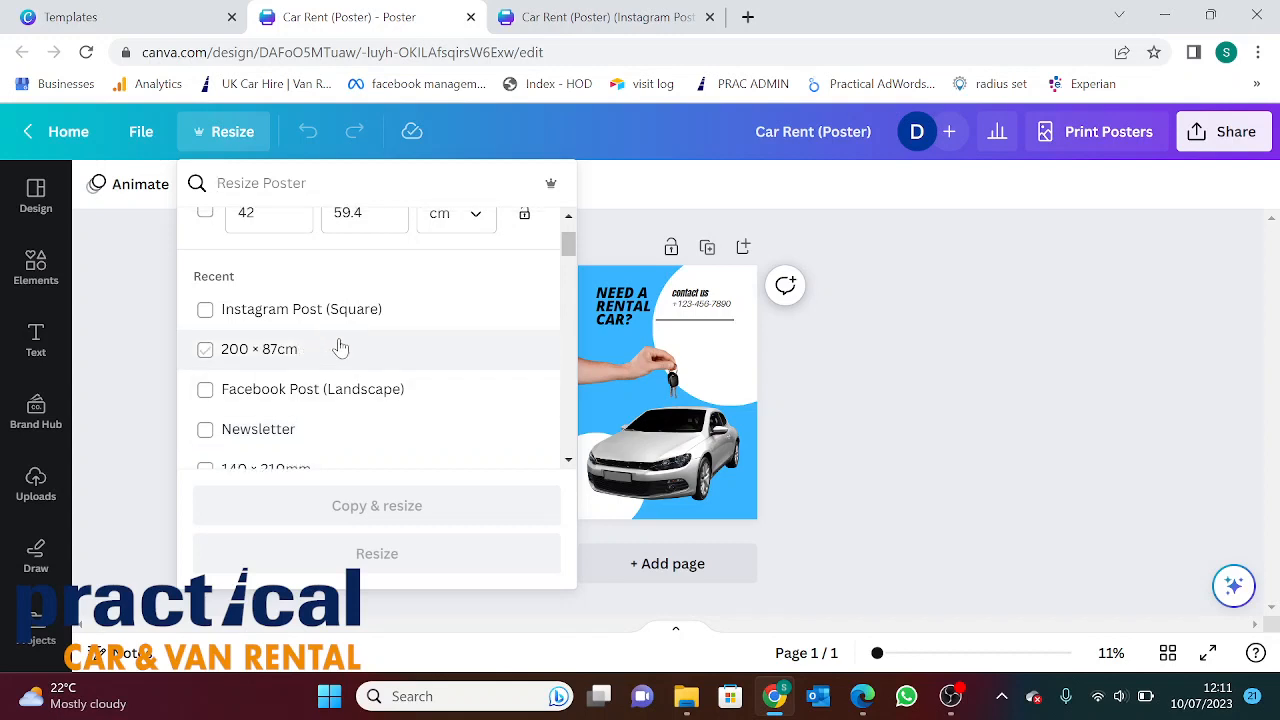
scroll(330, 345, "up", 1)
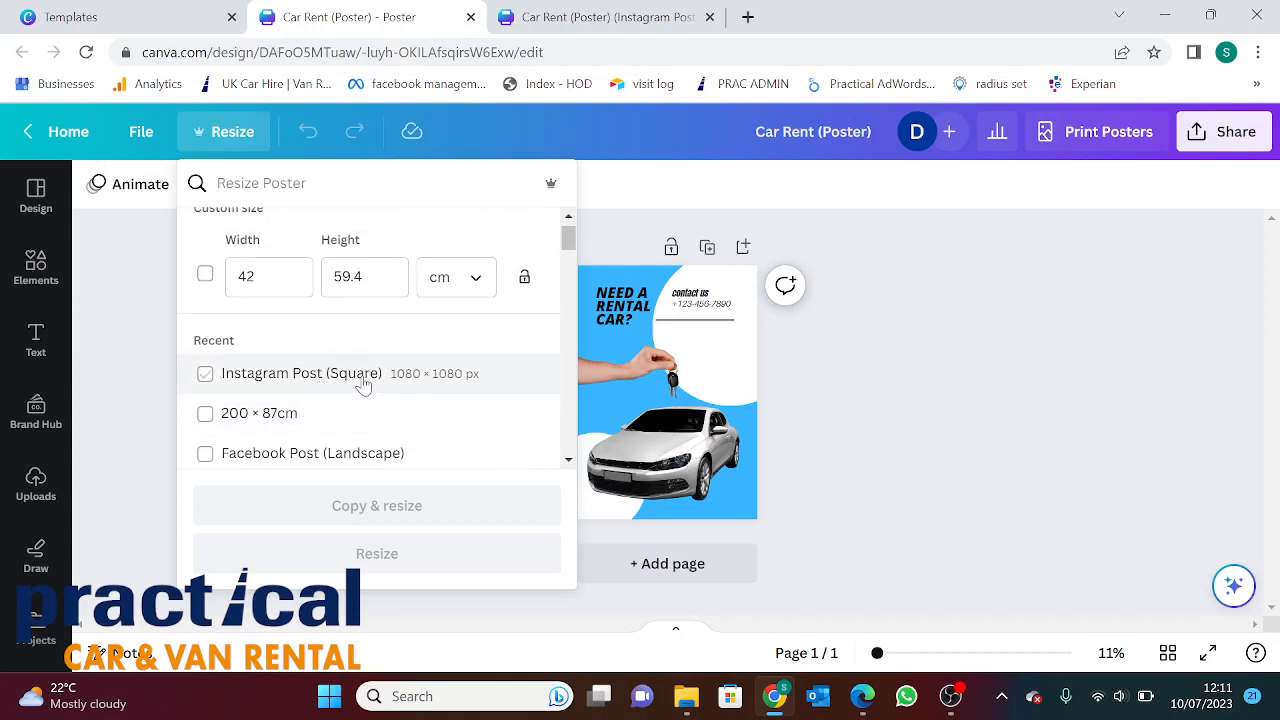
In the square copy, reposition the hand-with-key image and move the car up beside it
left_click(595, 17)
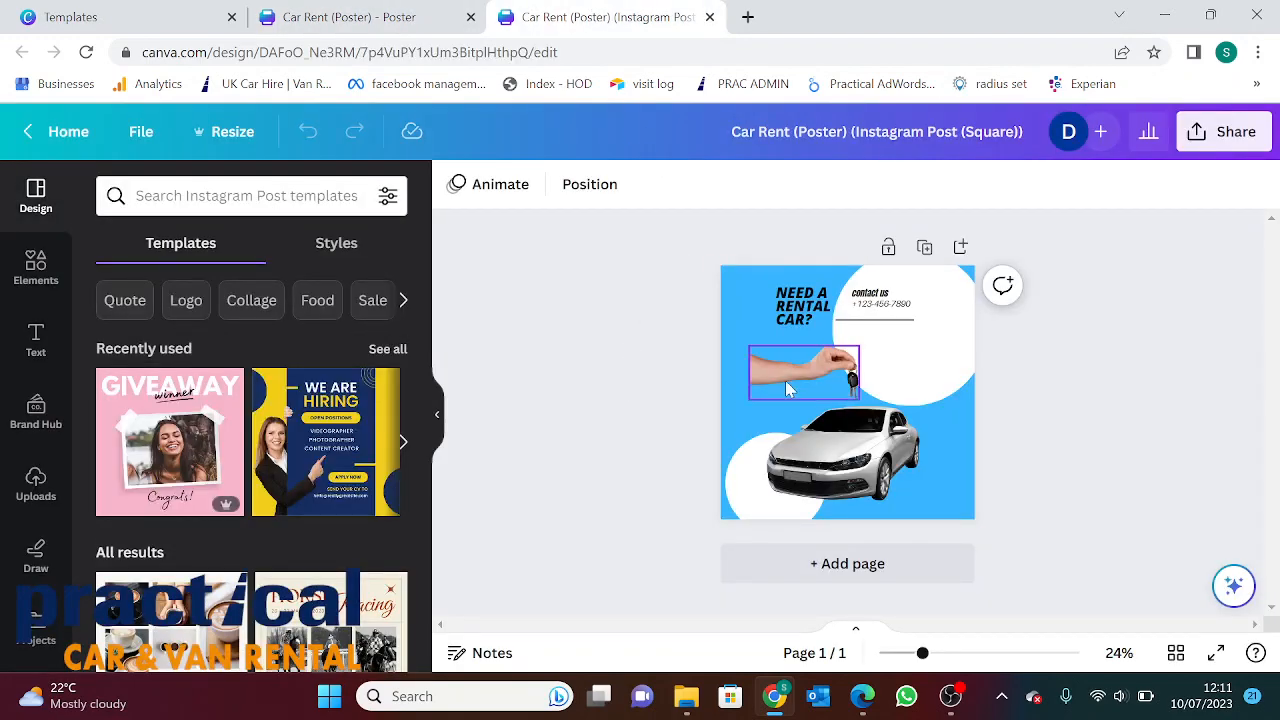
left_click_drag(788, 376, 768, 366)
left_click(938, 360)
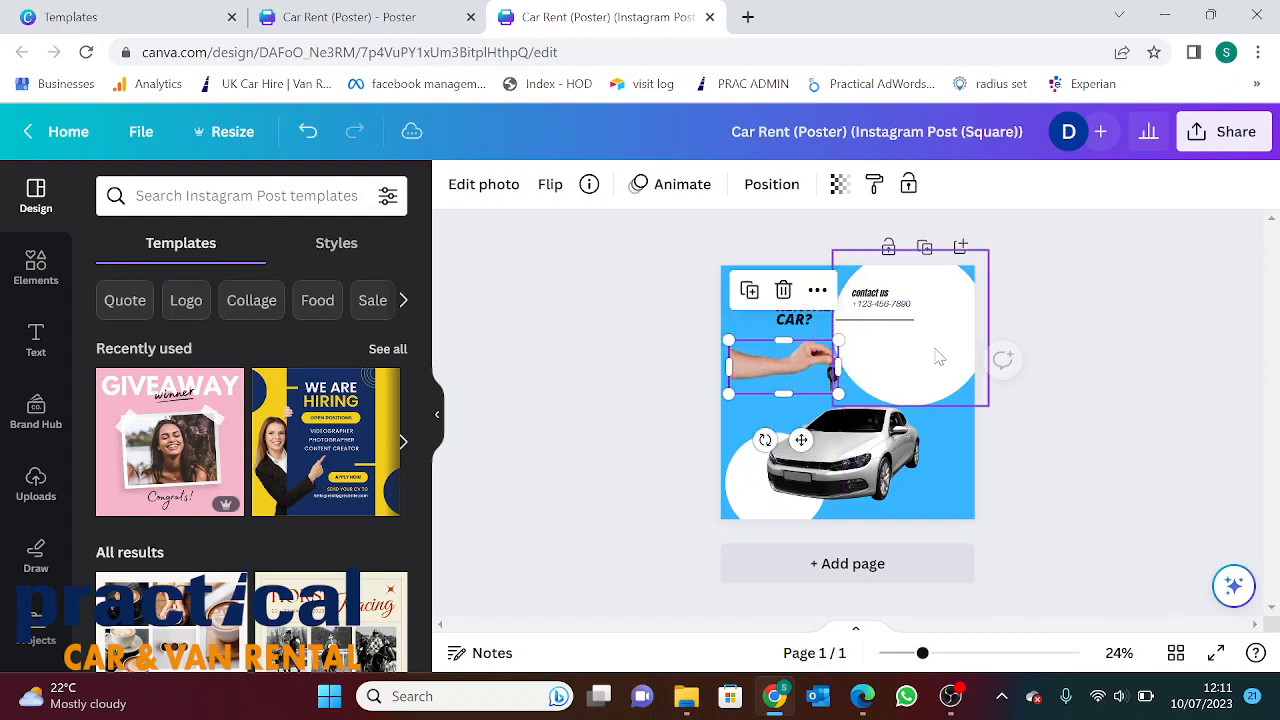
left_click_drag(938, 360, 942, 362)
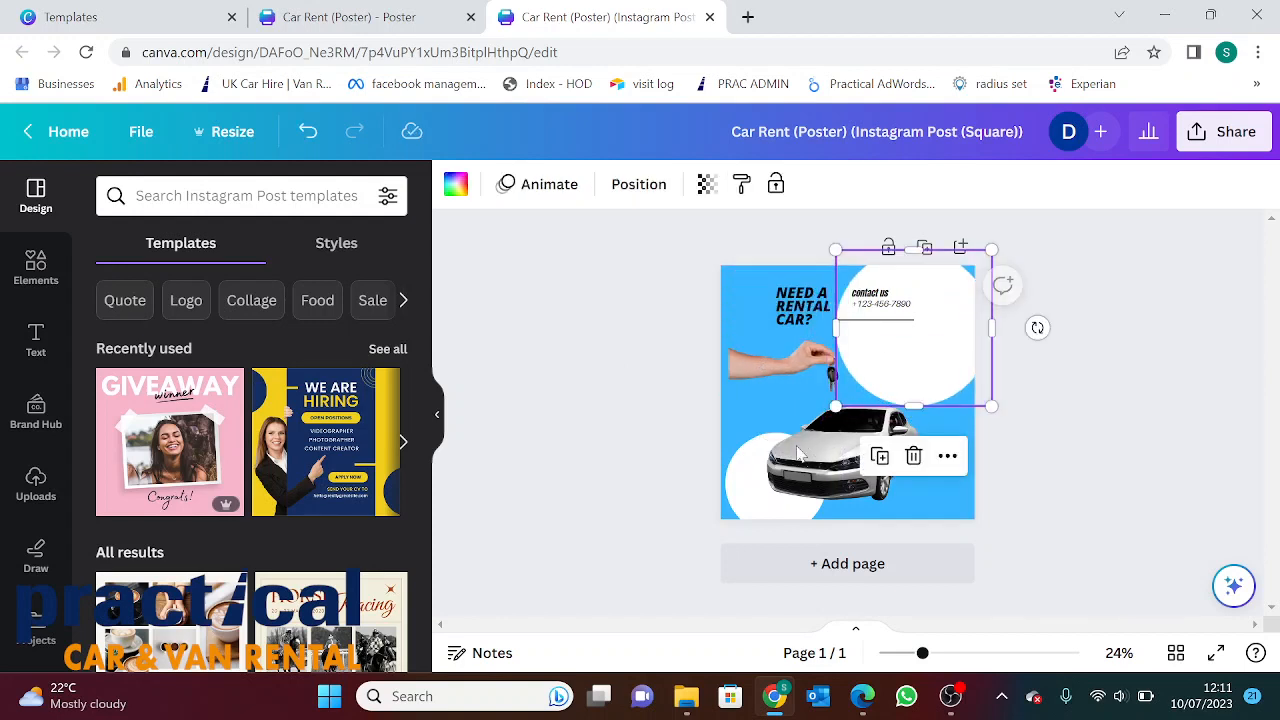
left_click(762, 478)
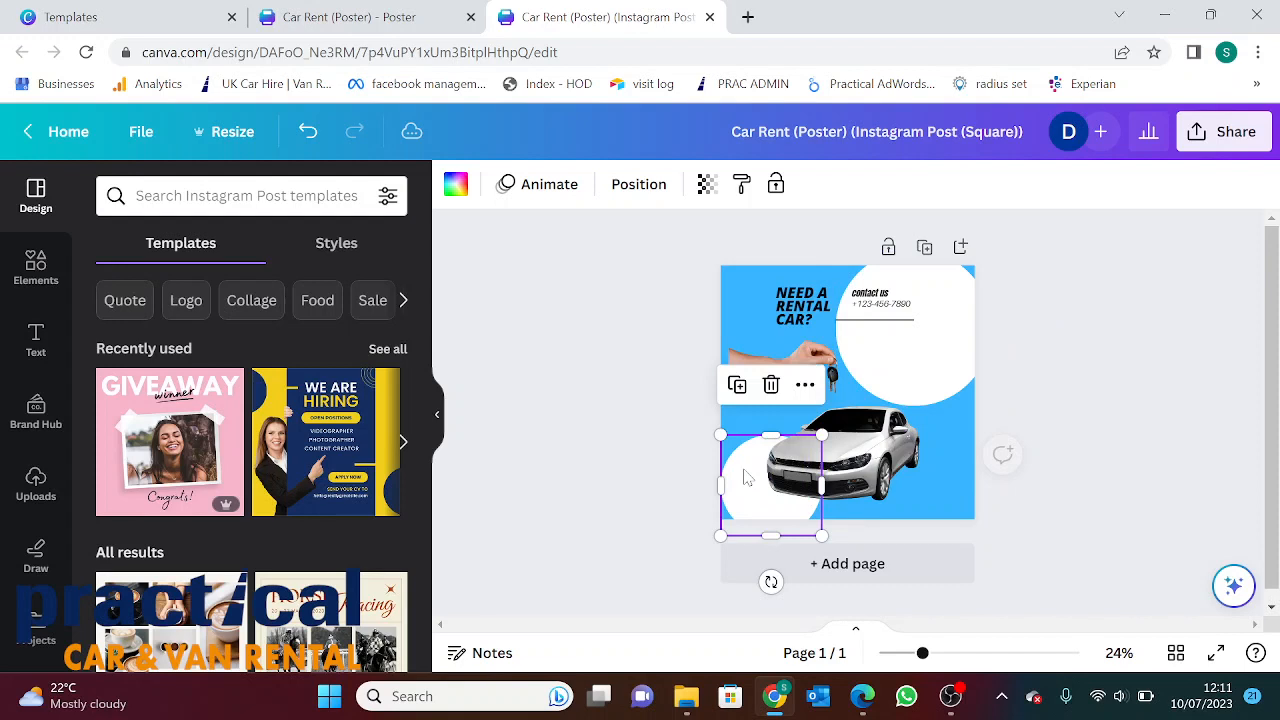
left_click(818, 358)
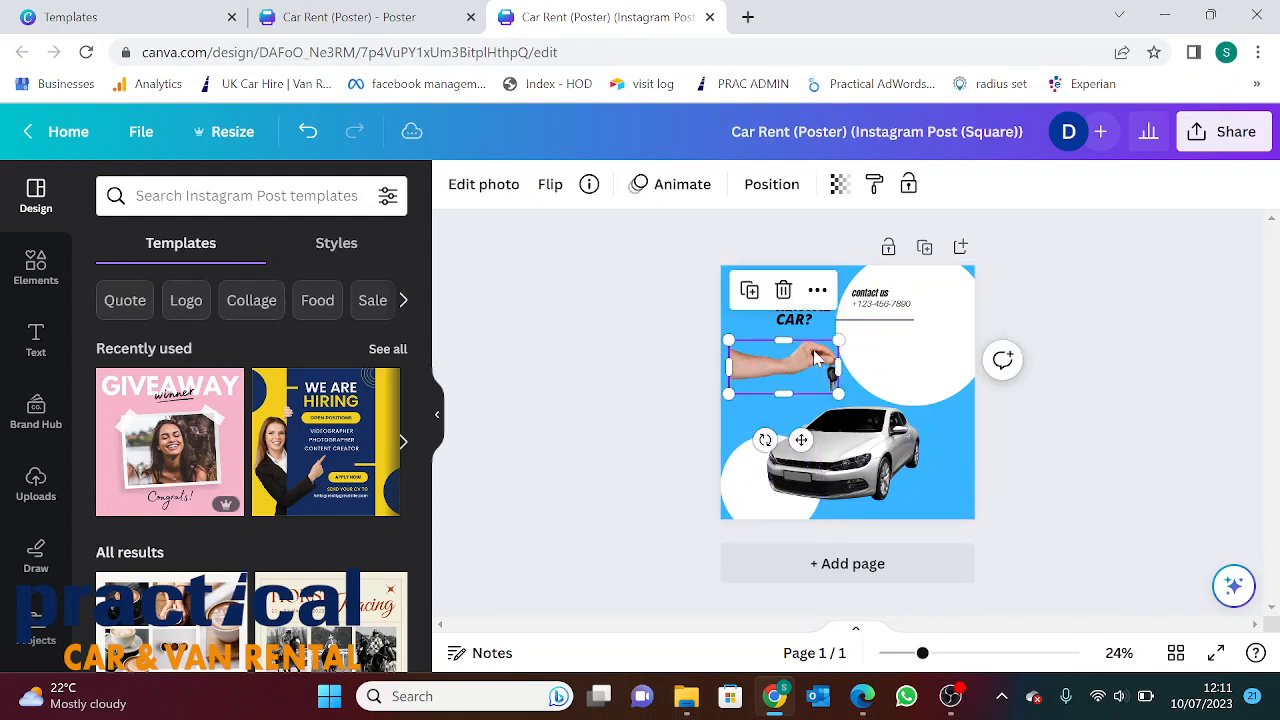
key("Delete")
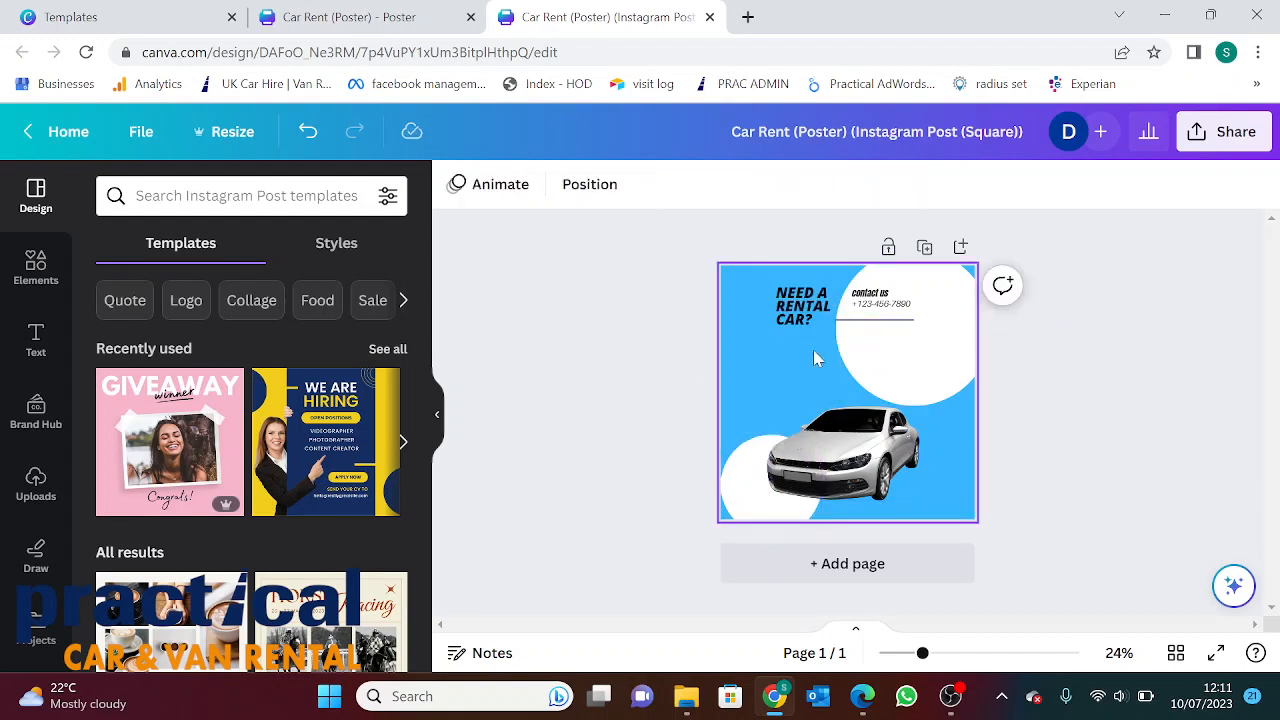
left_click(307, 131)
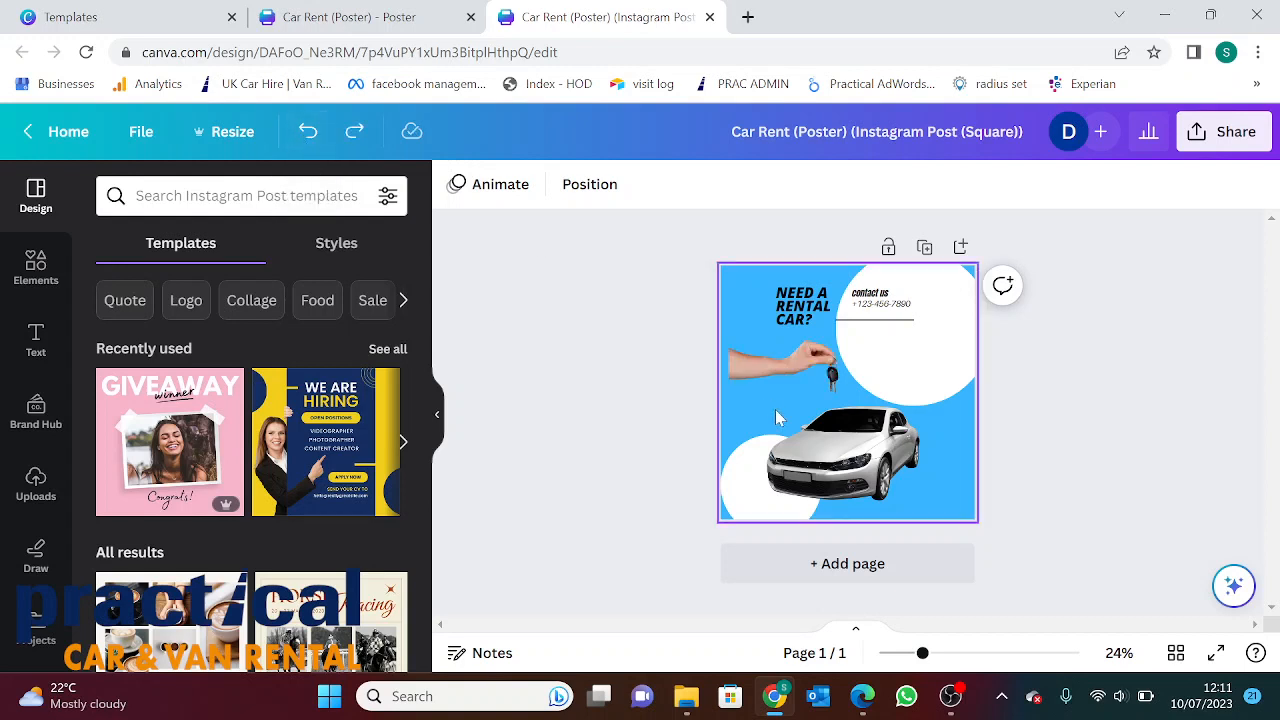
left_click(783, 365)
left_click_drag(765, 360, 775, 365)
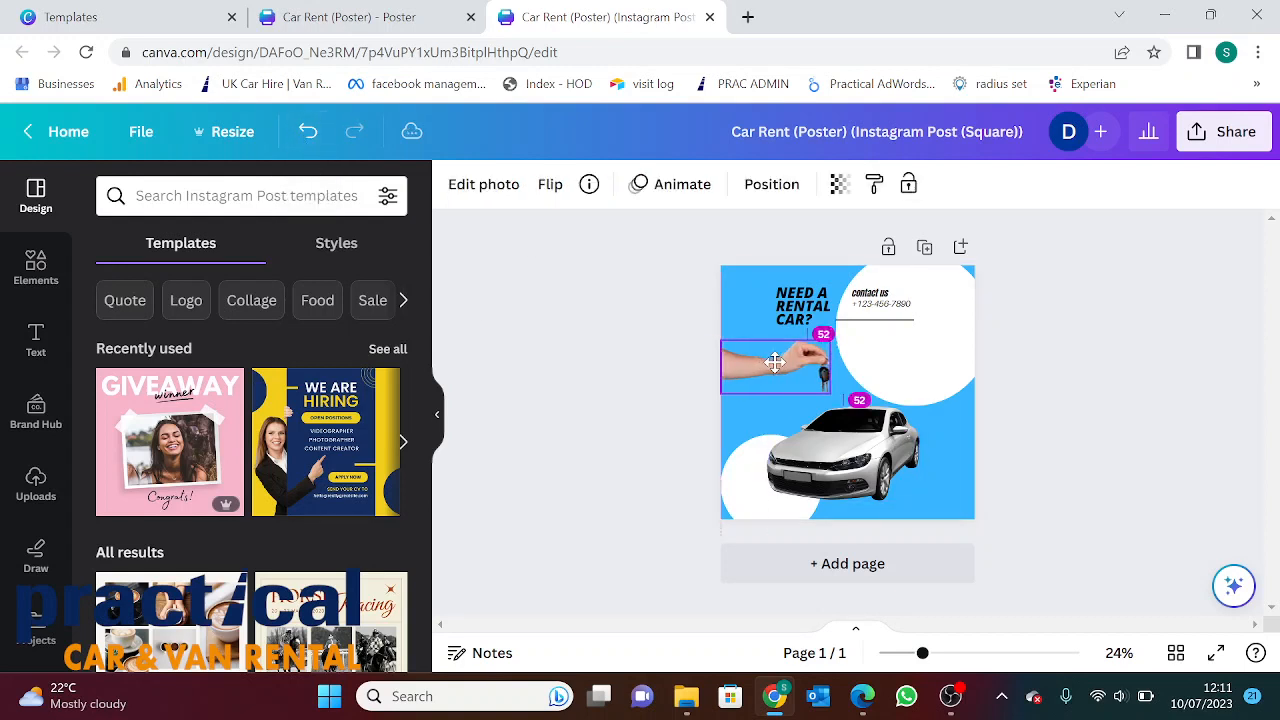
left_click_drag(845, 450, 862, 415)
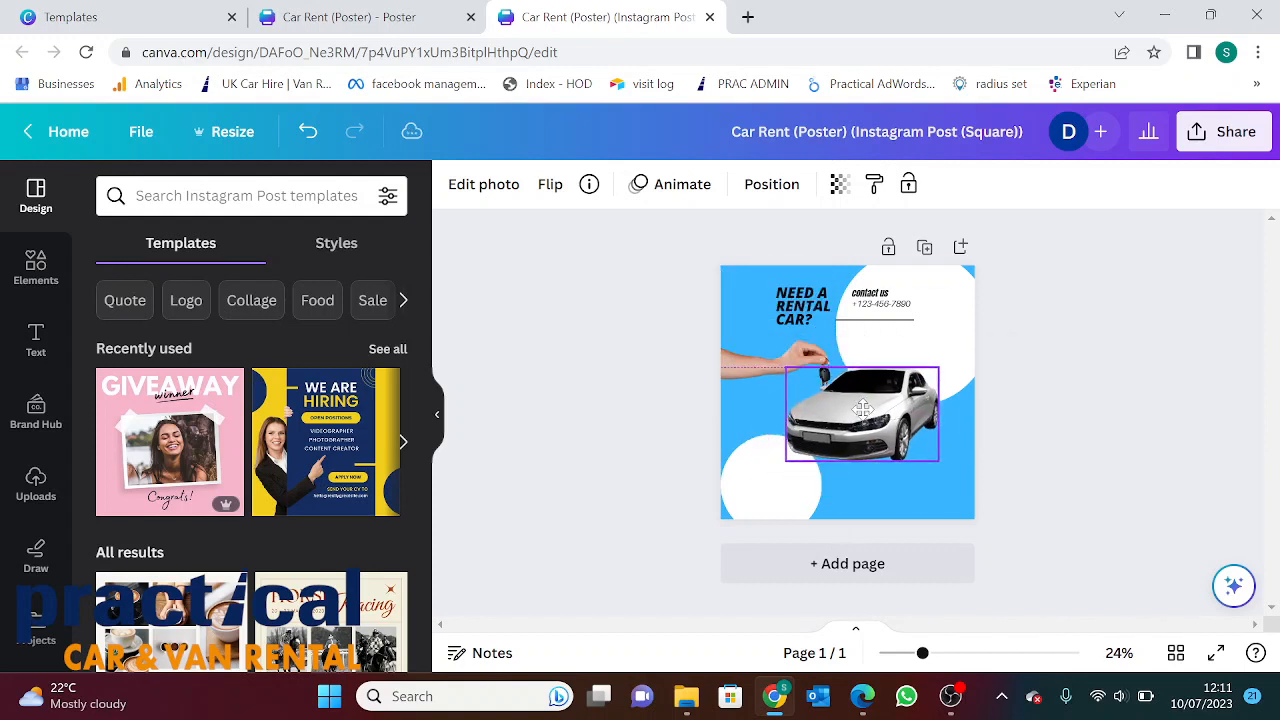
Enlarge the NEED A RENTAL CAR? heading and bump its font size up
left_click(760, 390)
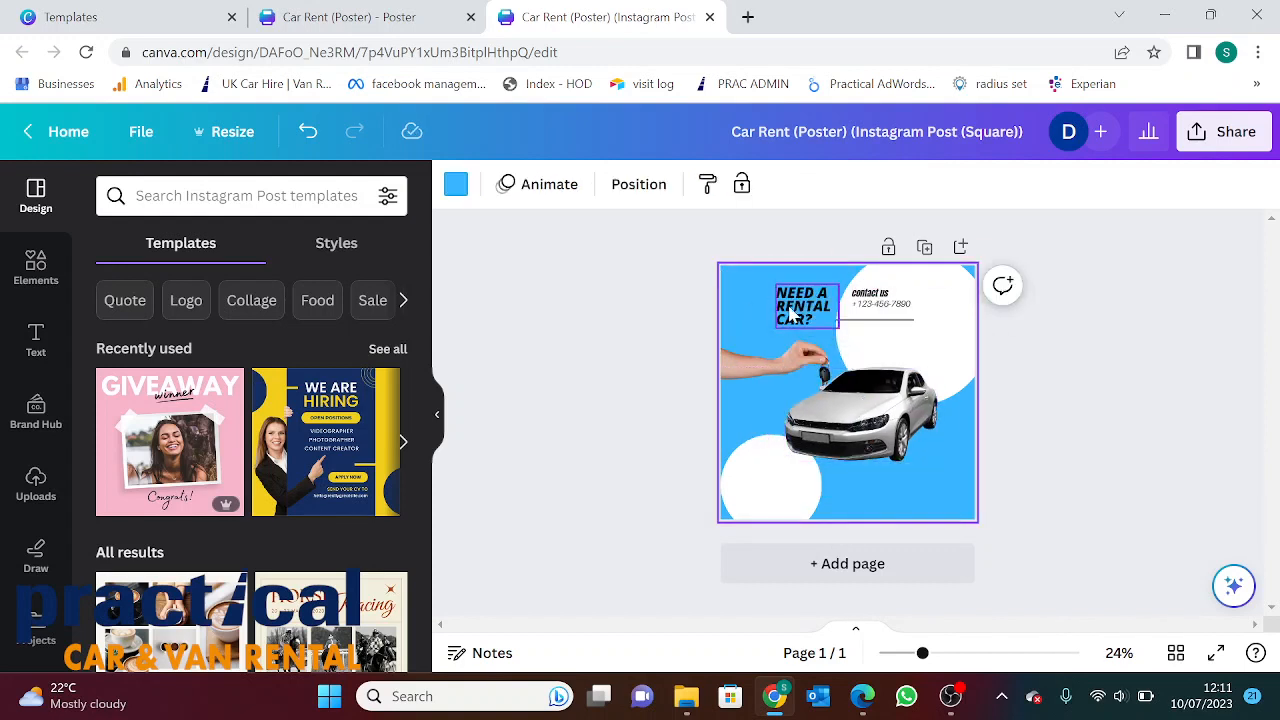
left_click(800, 305)
left_click_drag(839, 326, 913, 378)
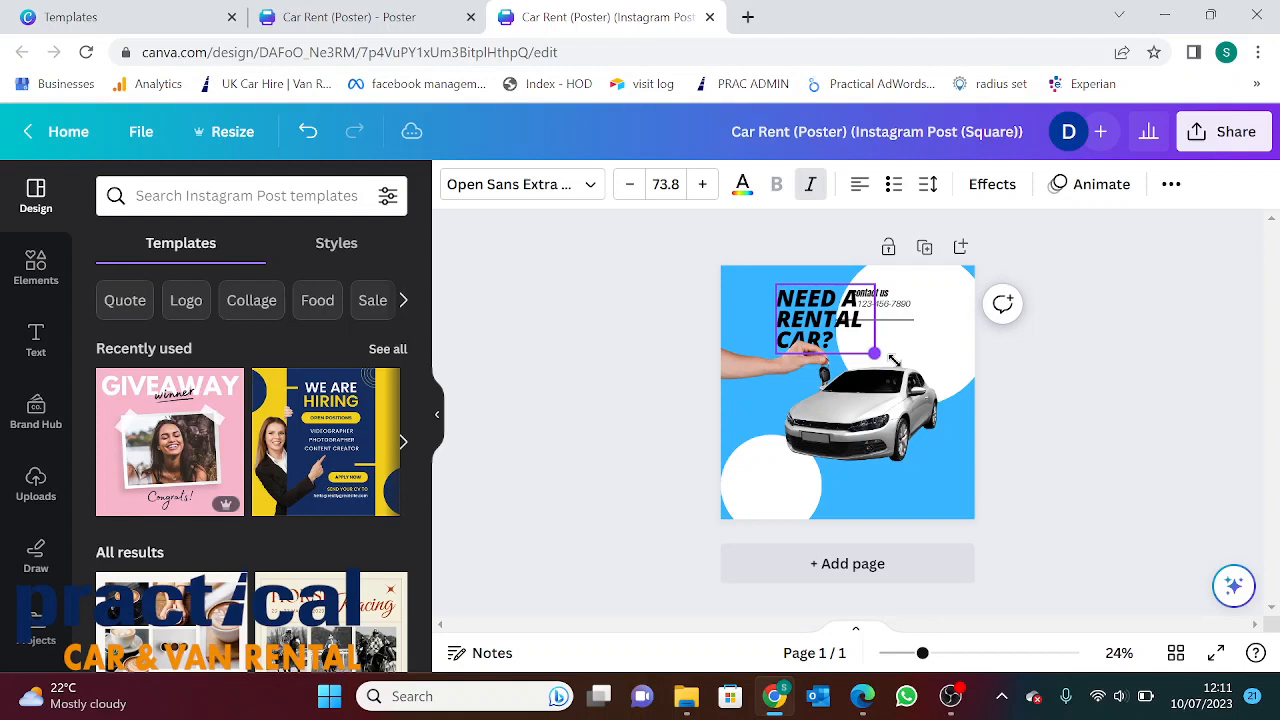
left_click_drag(845, 335, 830, 322)
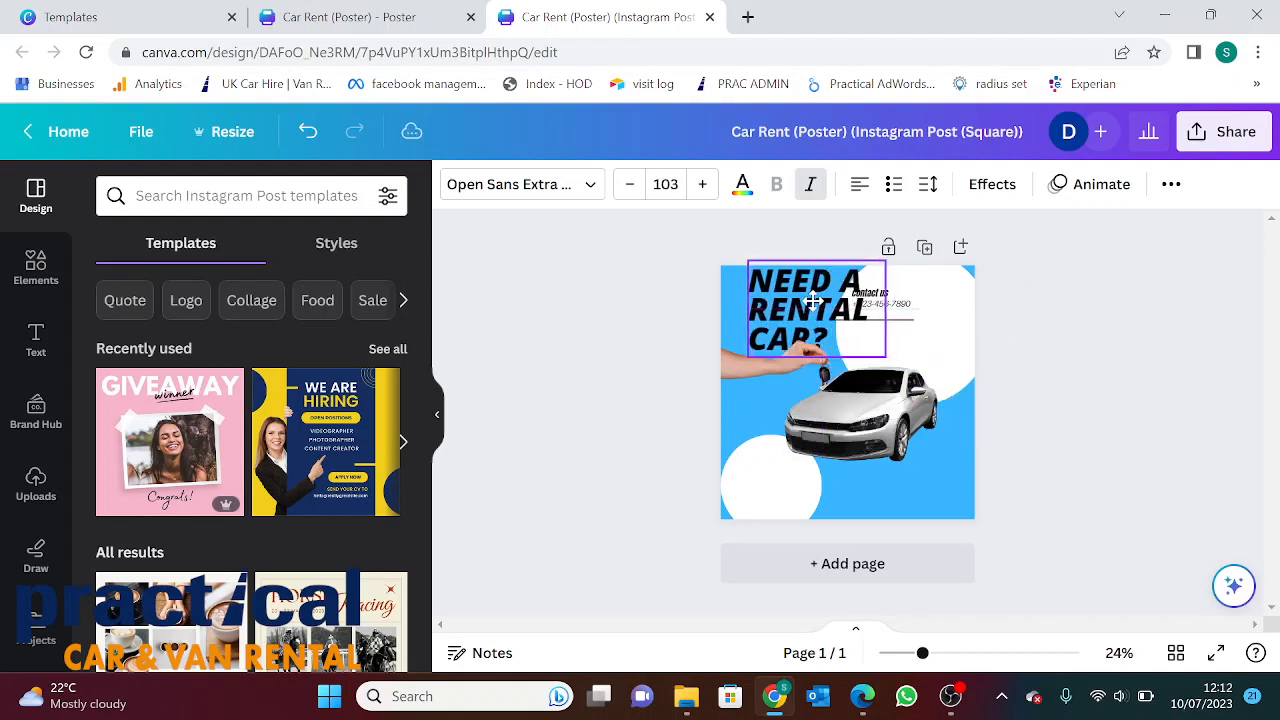
double_click(854, 345)
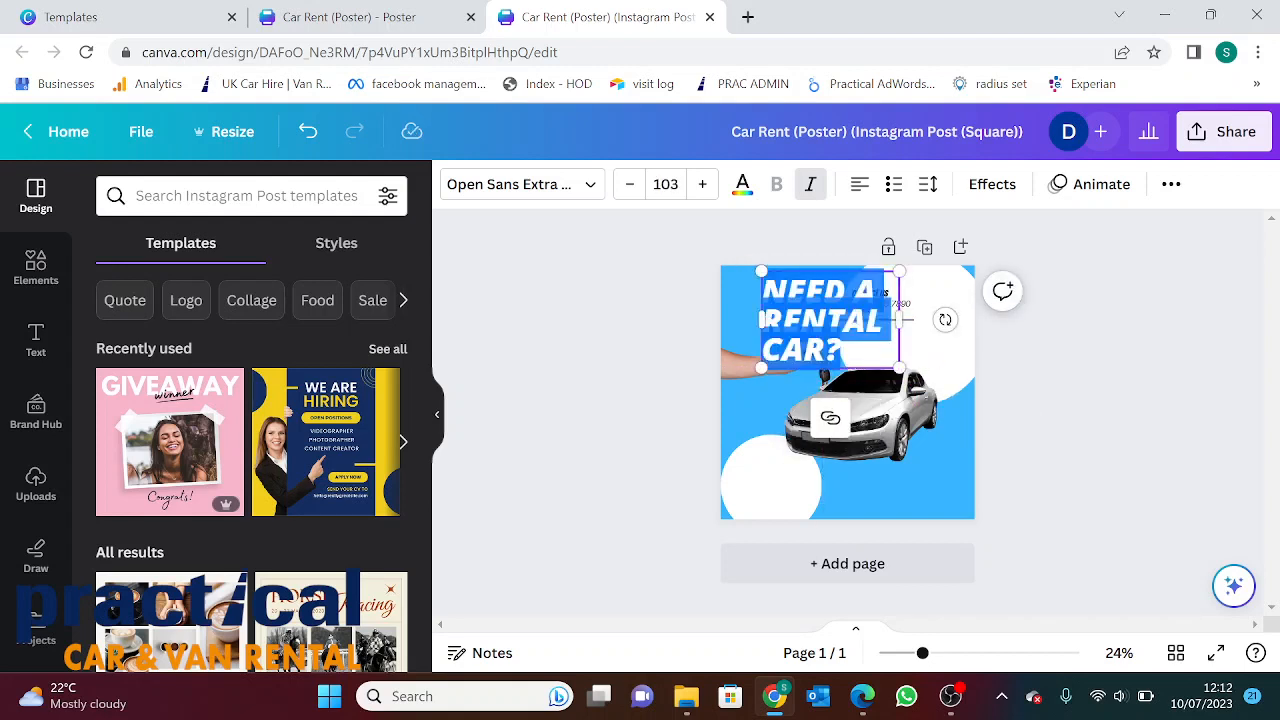
left_click(702, 184)
left_click(702, 184)
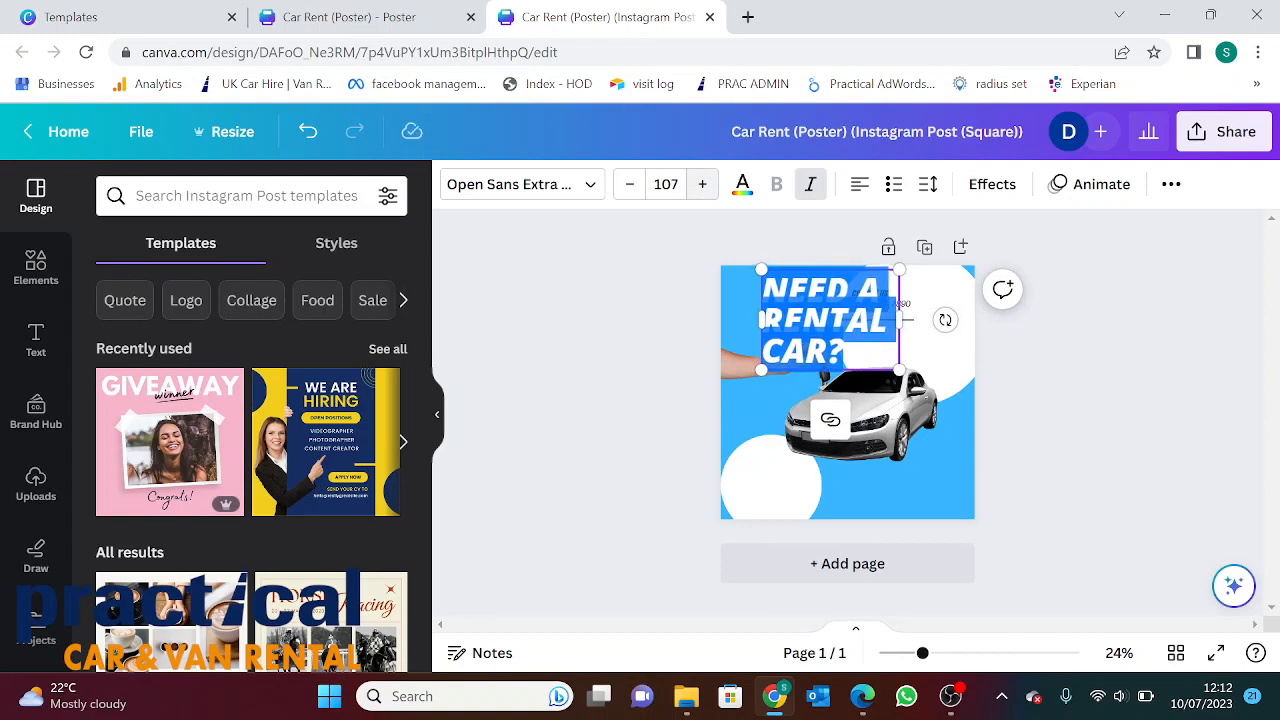
left_click(629, 184)
left_click(629, 184)
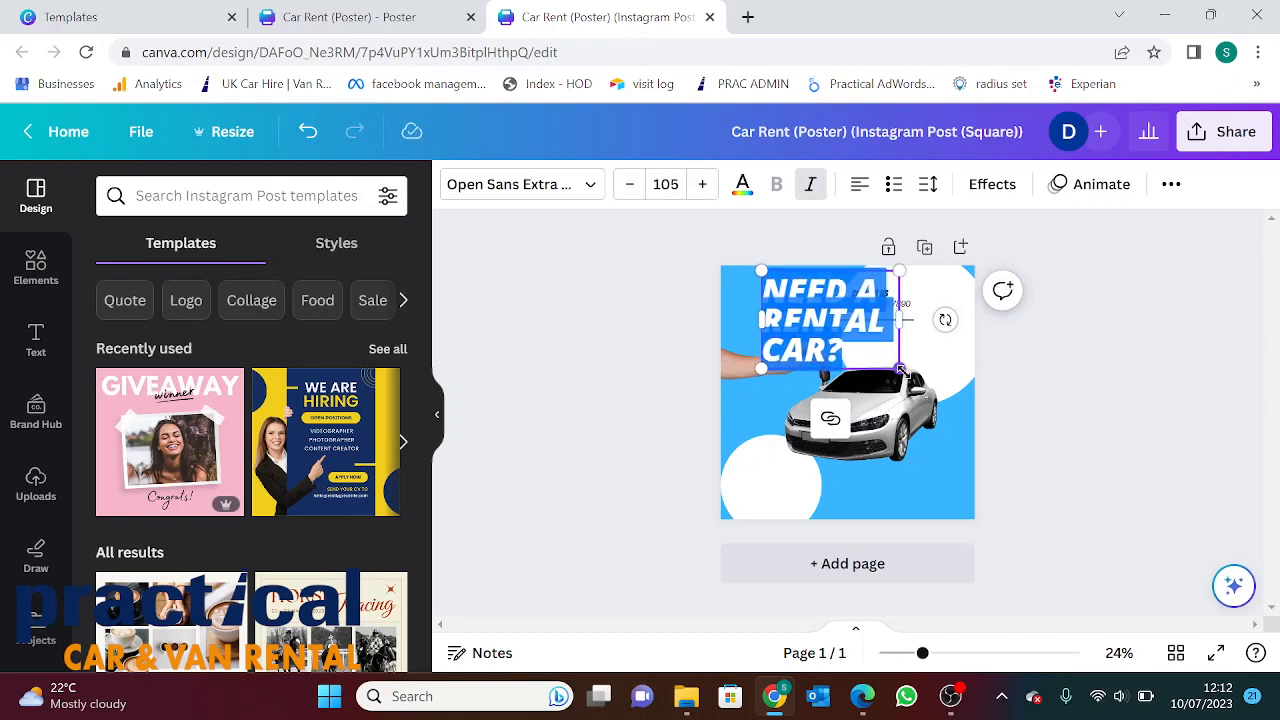
left_click_drag(903, 372, 928, 388)
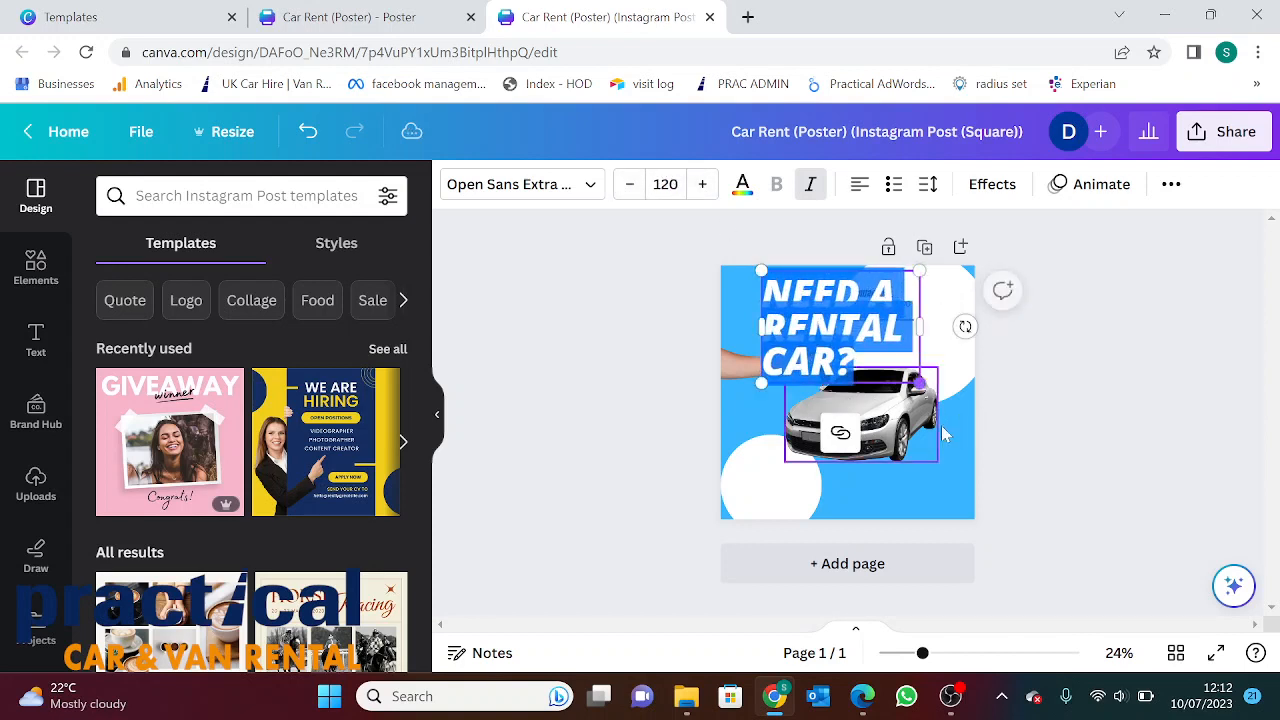
left_click(950, 458)
Settle the heading at the left edge, move the hand beside the car, and delete the contact line
left_click(878, 320)
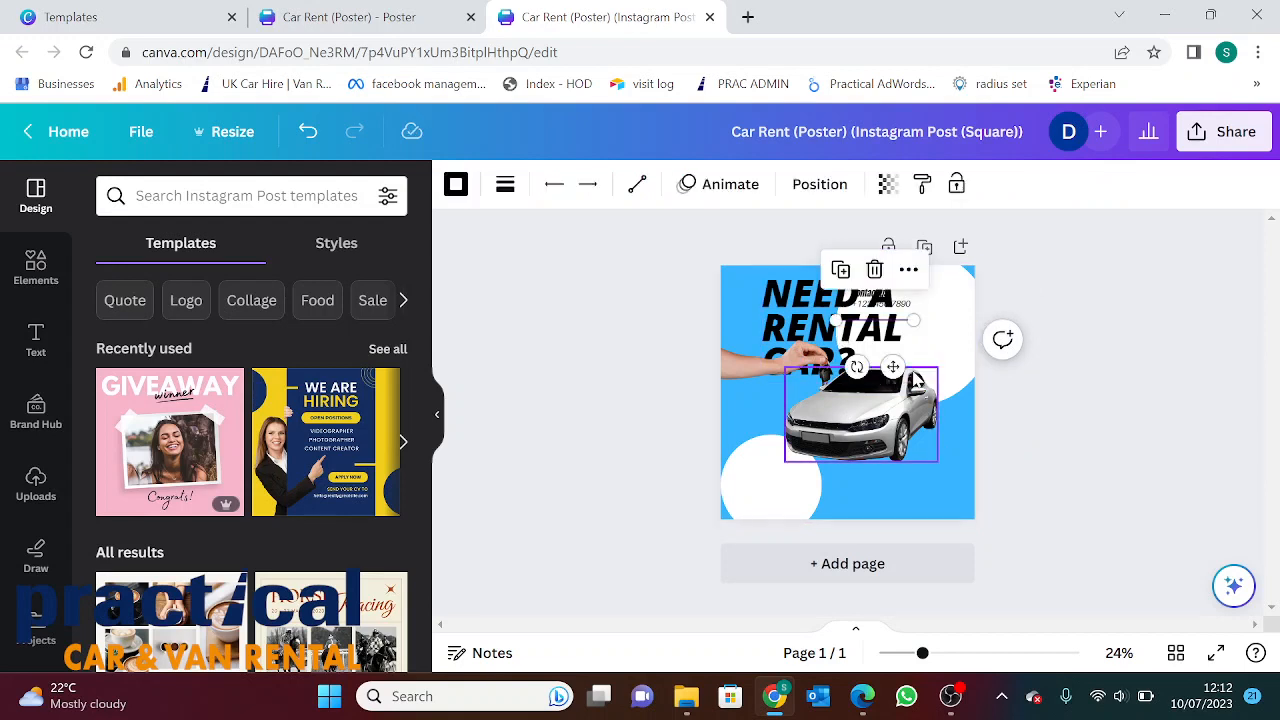
left_click_drag(740, 360, 760, 385)
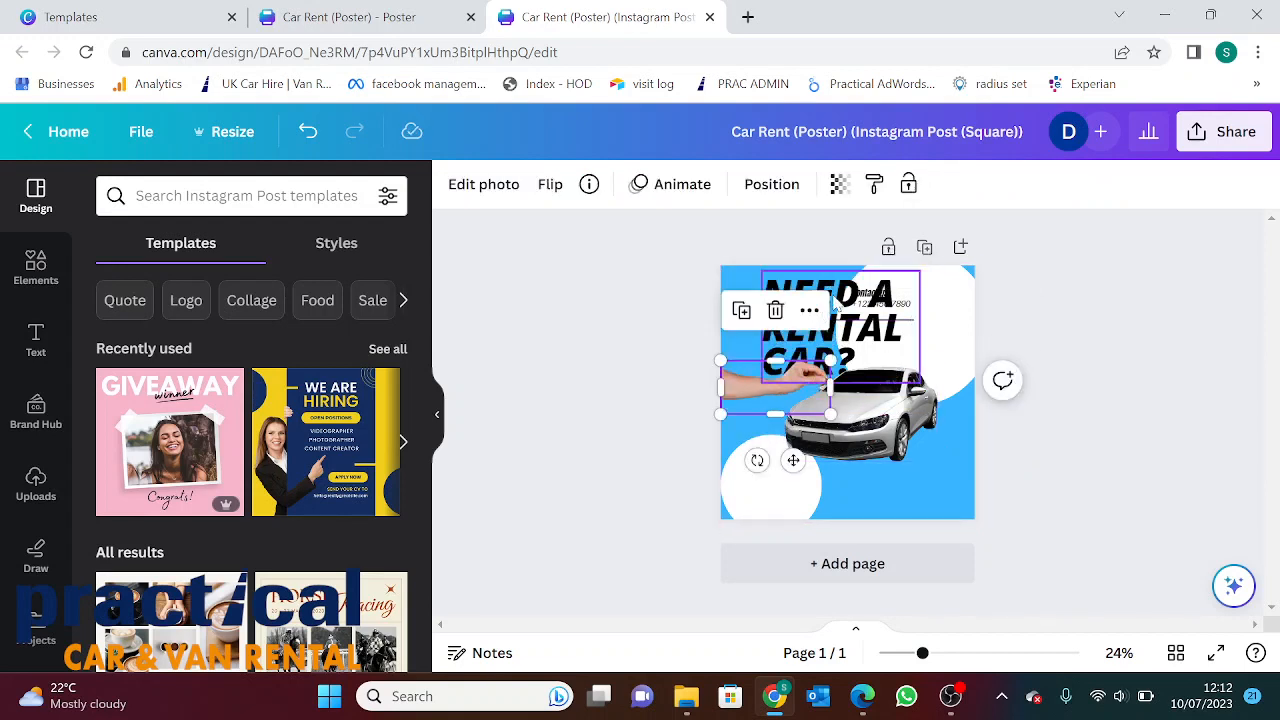
left_click(790, 338)
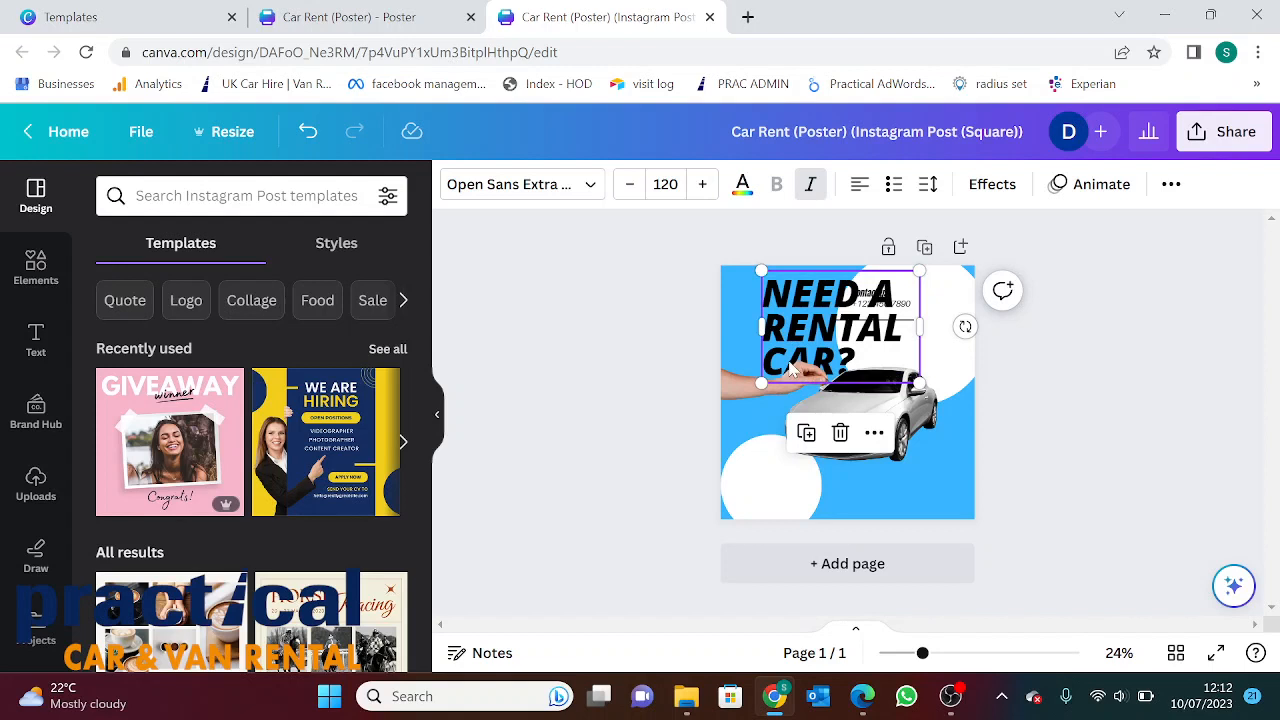
left_click_drag(917, 381, 890, 360)
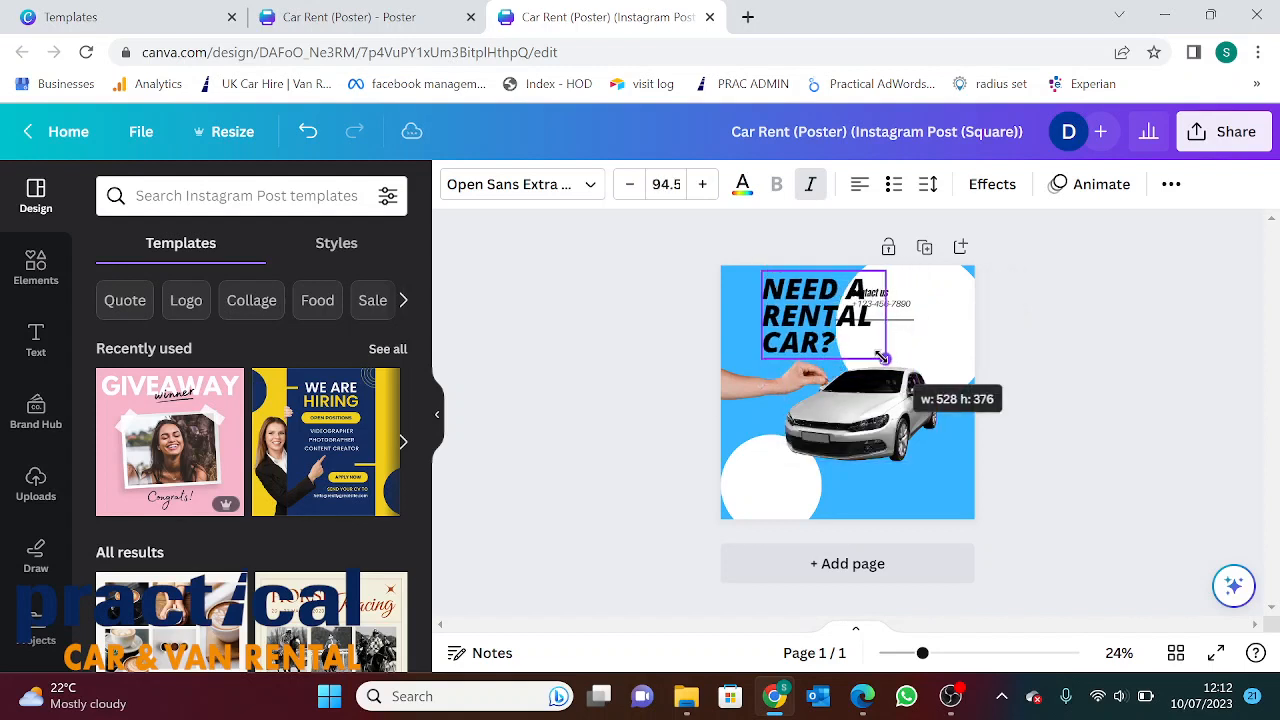
left_click_drag(822, 330, 787, 305)
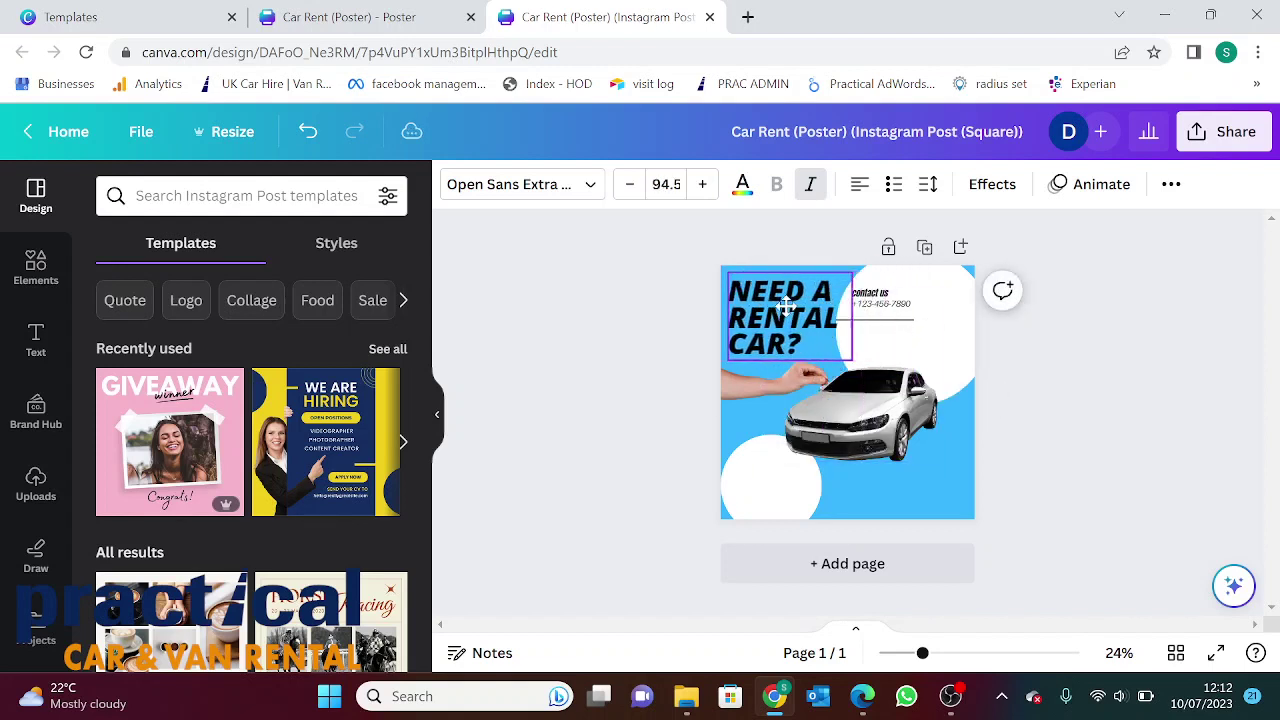
left_click(880, 323)
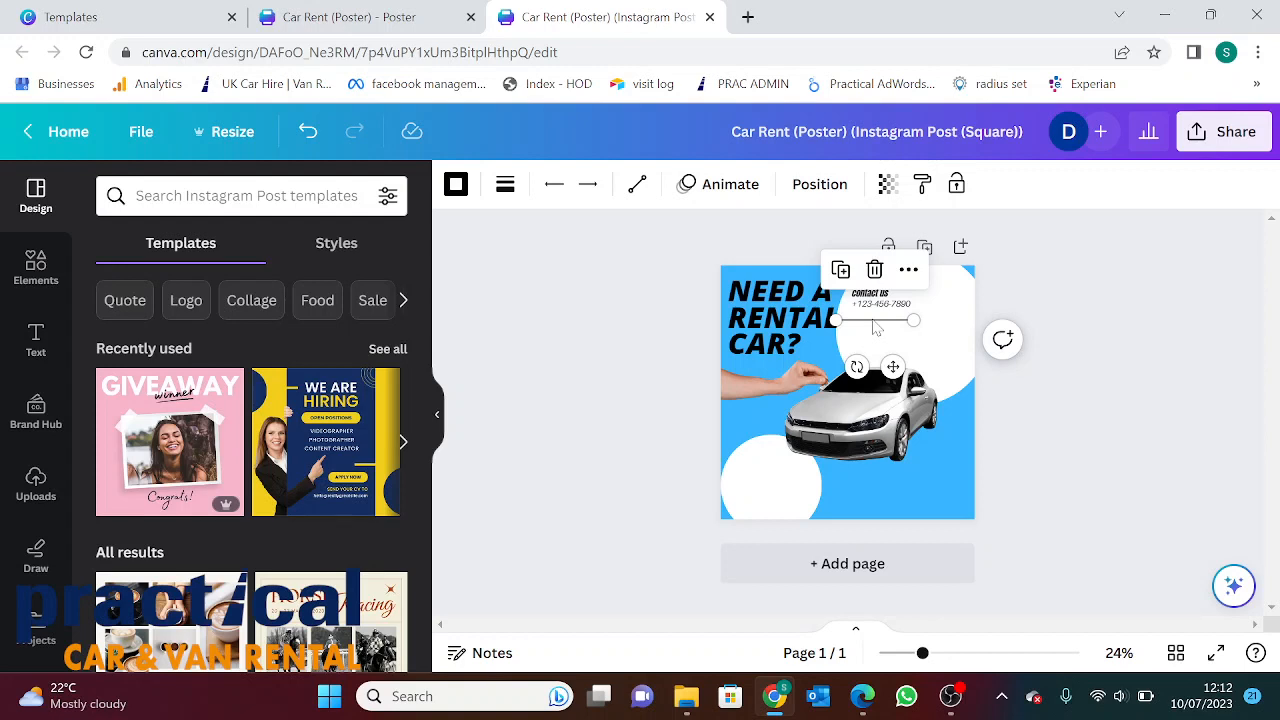
key("Delete")
Shift the contact us text and heading right into their final positions
left_click(876, 296)
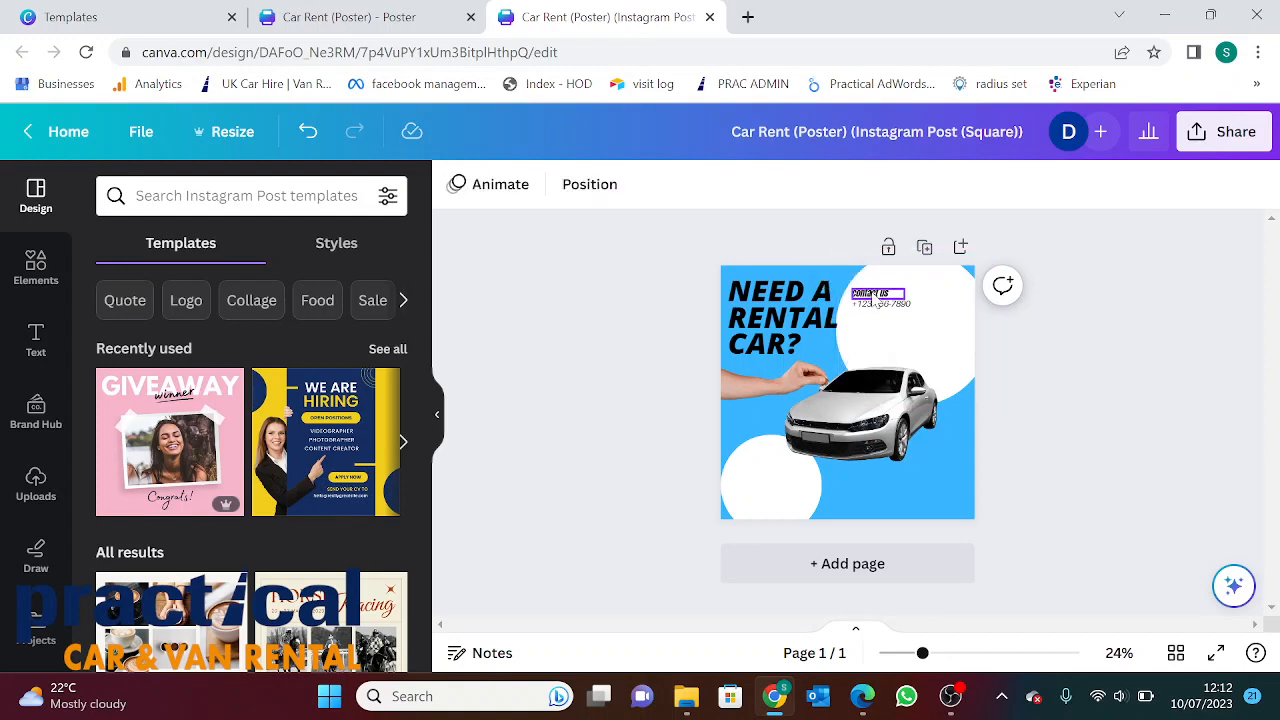
left_click_drag(876, 296, 922, 300)
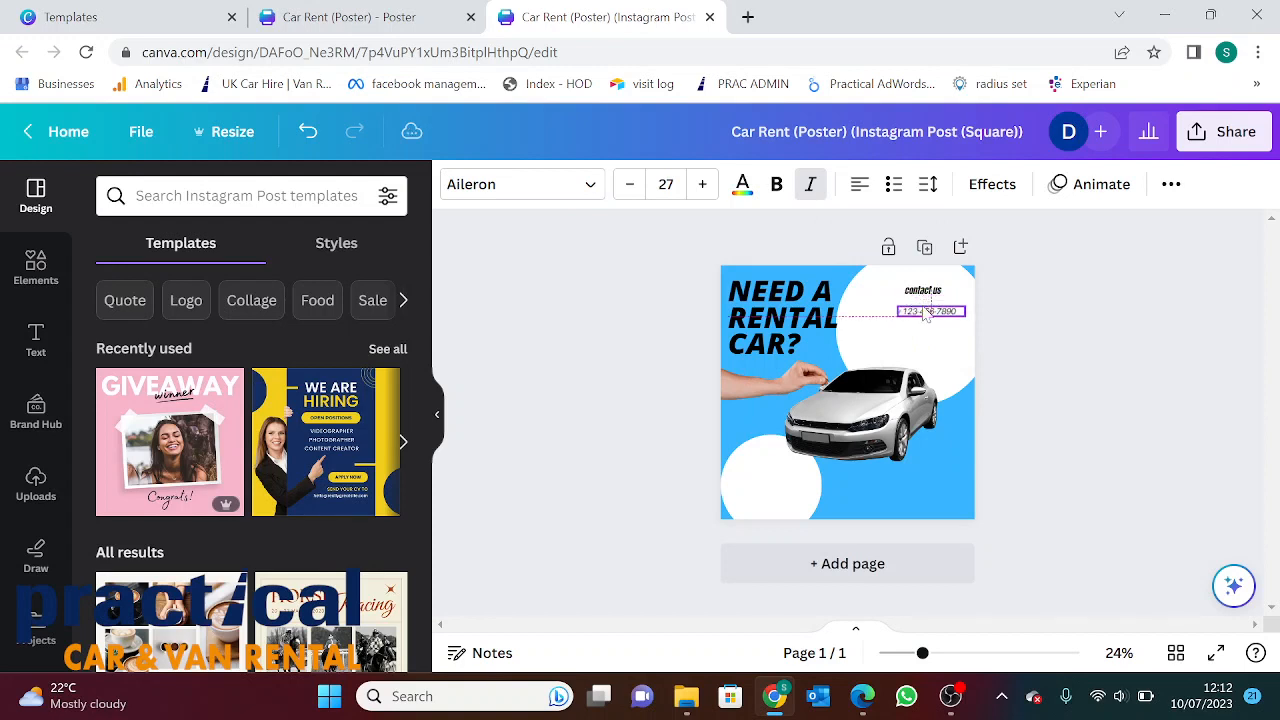
left_click(810, 312)
left_click_drag(810, 312, 828, 312)
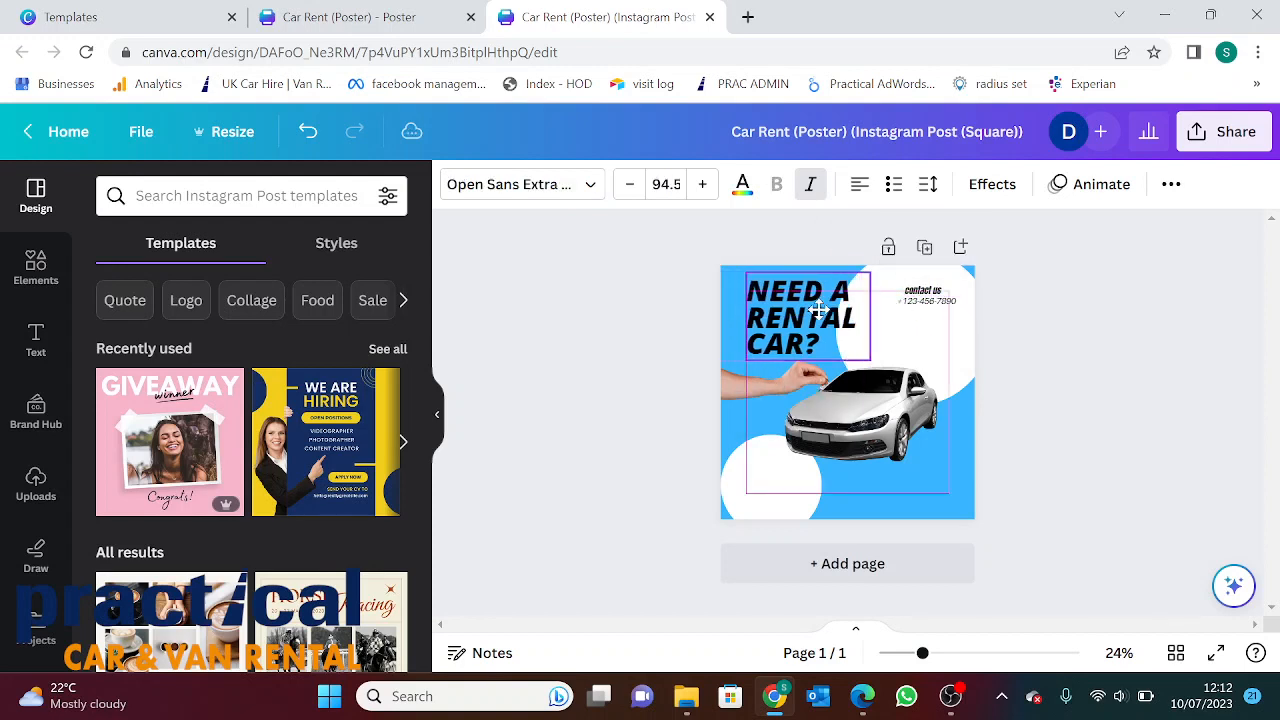
left_click(876, 398)
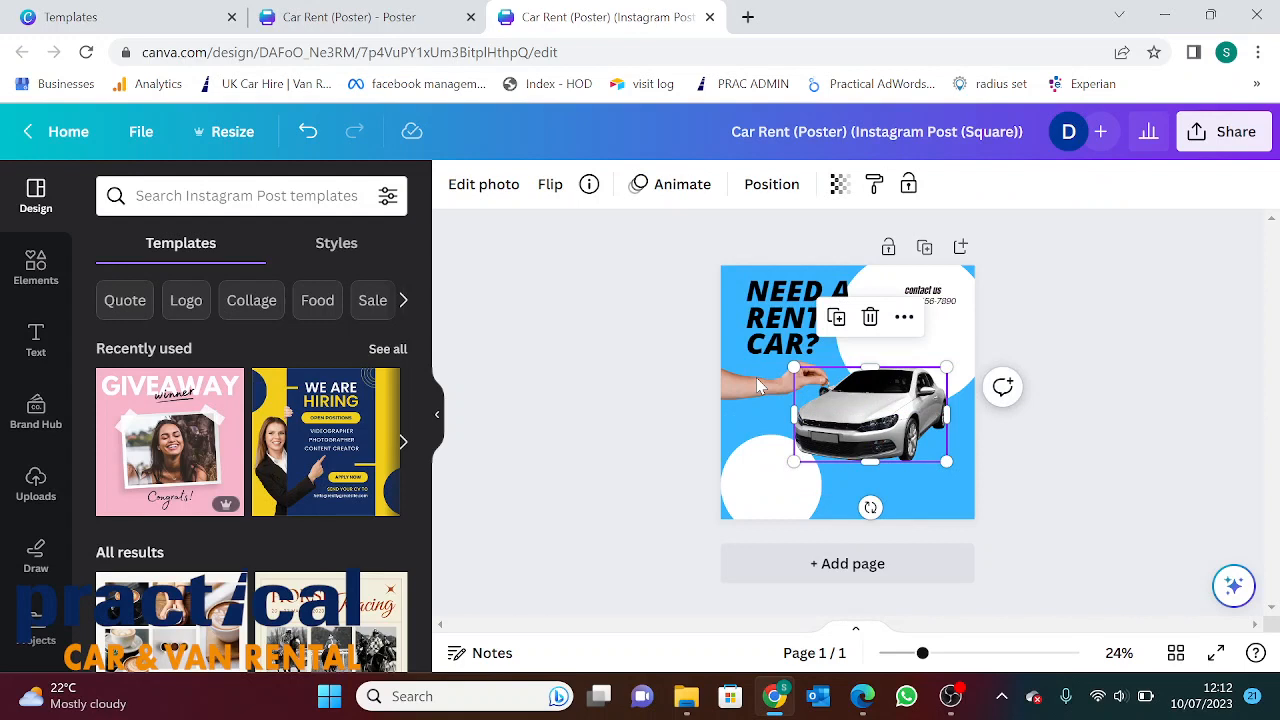
Look at colour choices for the top-right white circle
left_click(622, 378)
left_click(903, 354)
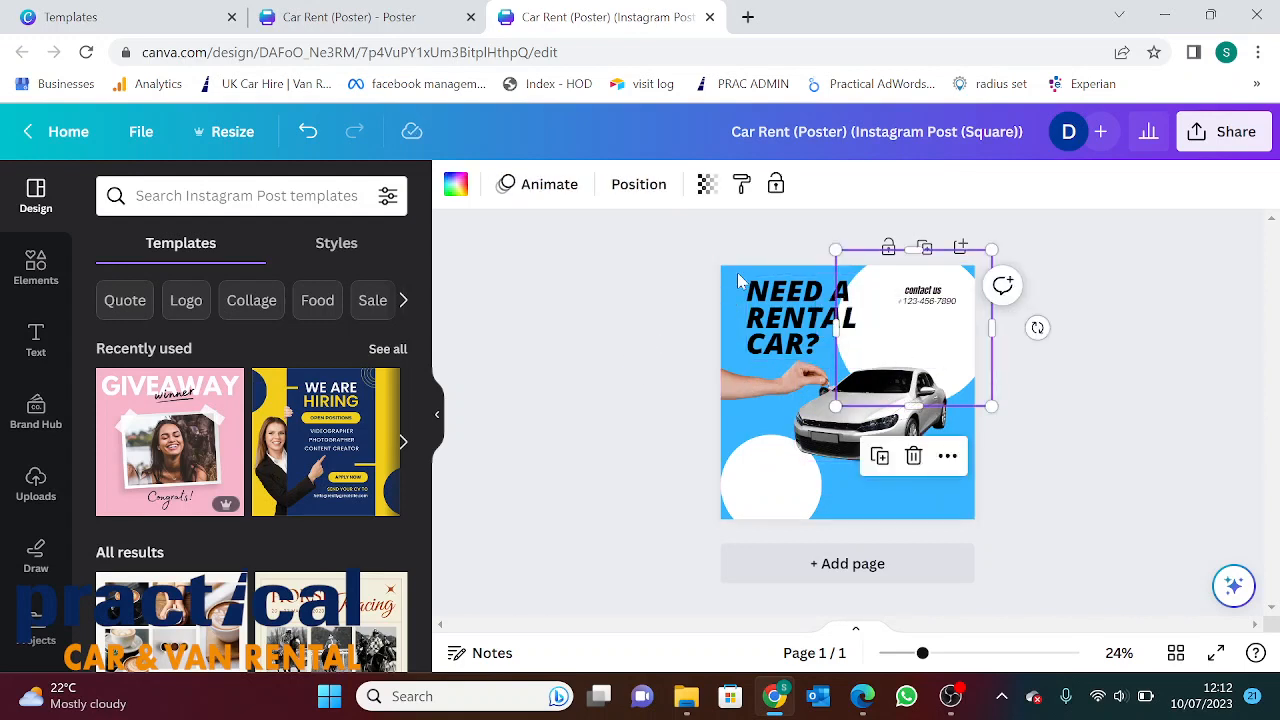
left_click(456, 184)
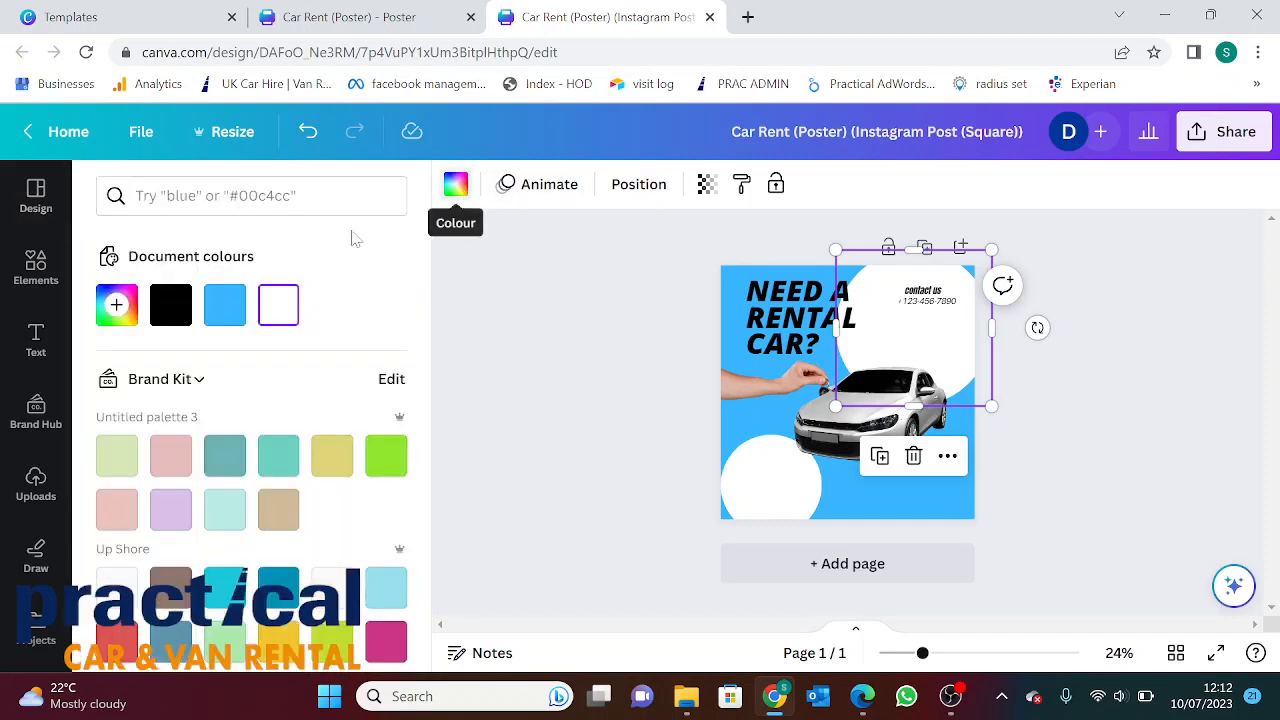
scroll(305, 527, "down", 3)
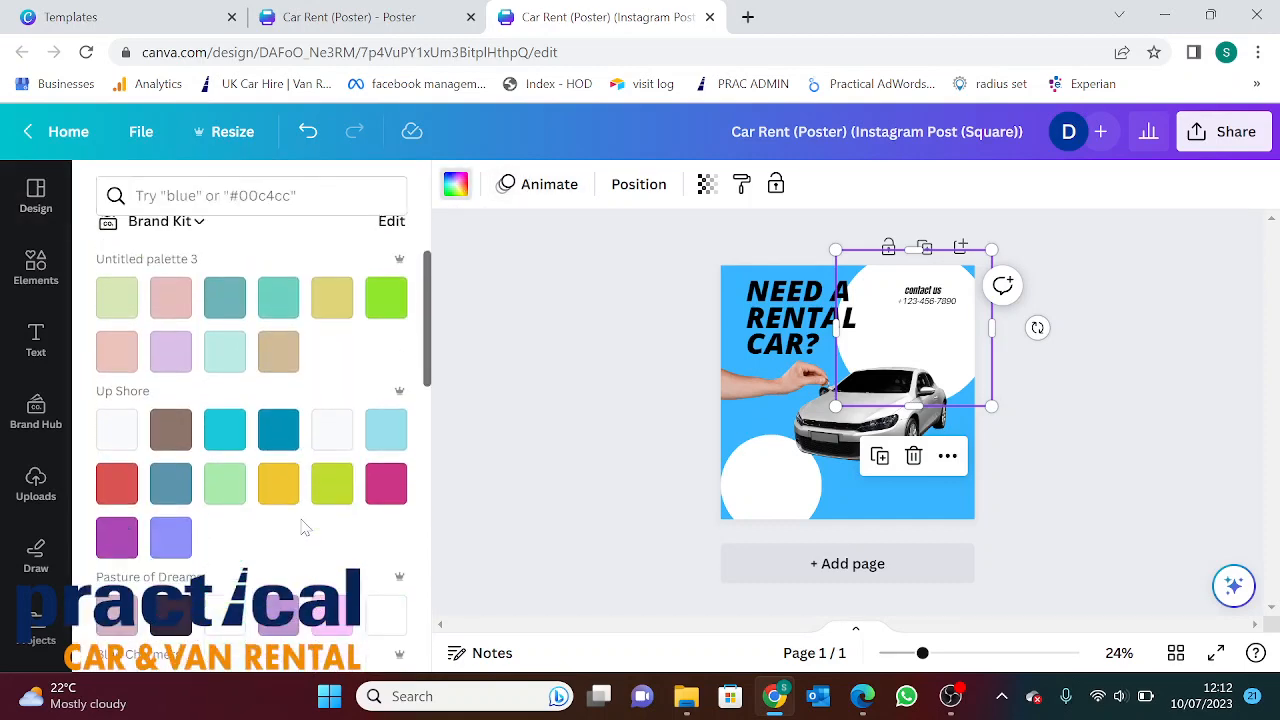
scroll(305, 527, "down", 3)
scroll(305, 527, "up", 3)
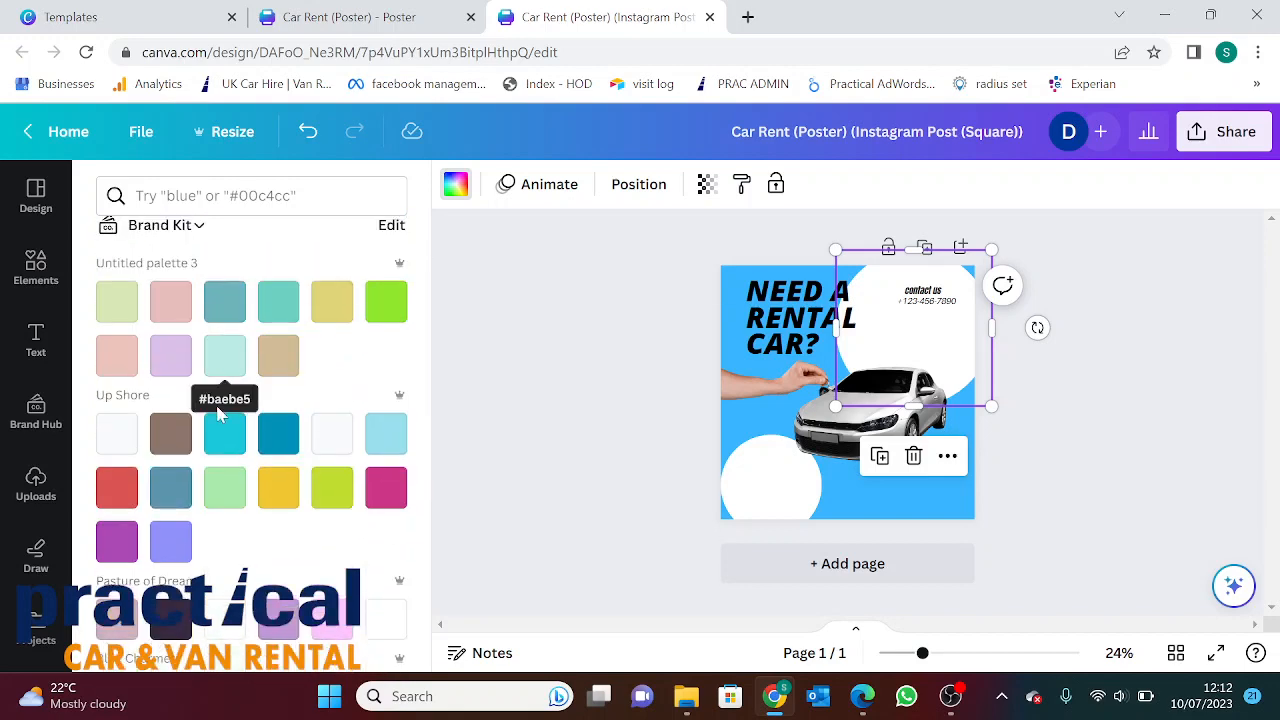
scroll(170, 287, "up", 2)
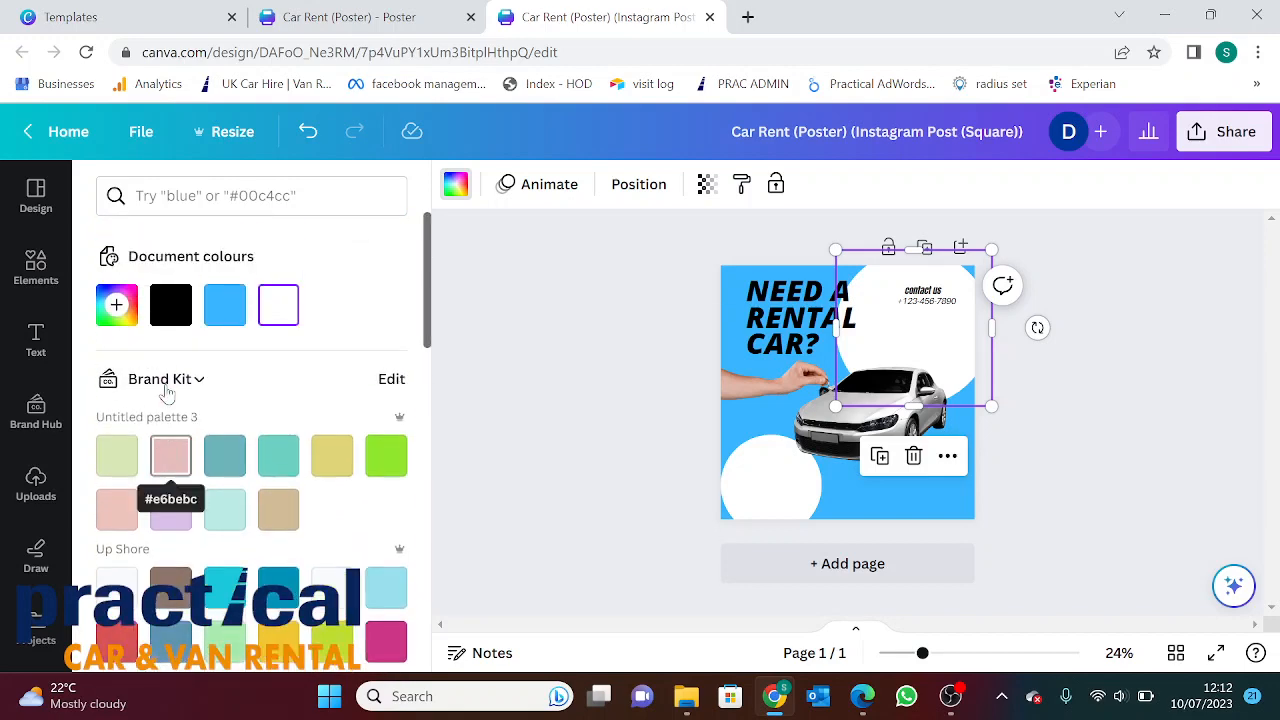
scroll(165, 380, "up", 1)
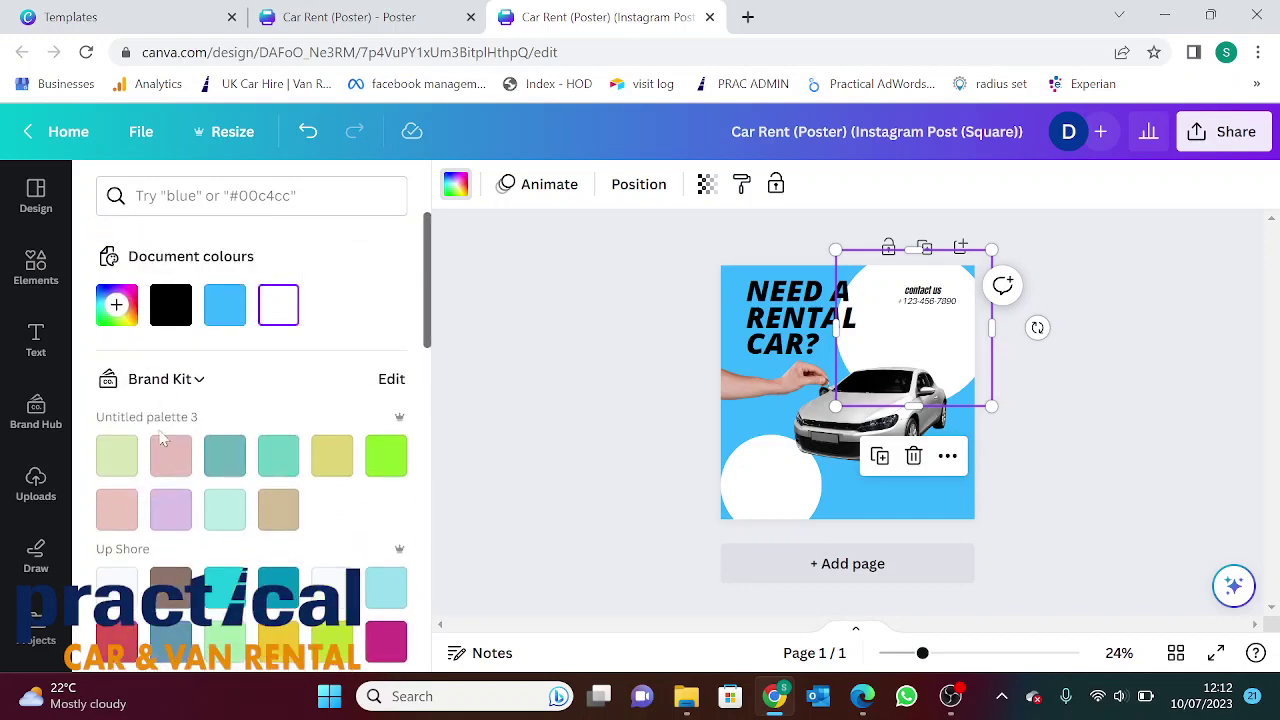
Change the page background from blue to the Brand Kit green #90e72e
left_click(556, 330)
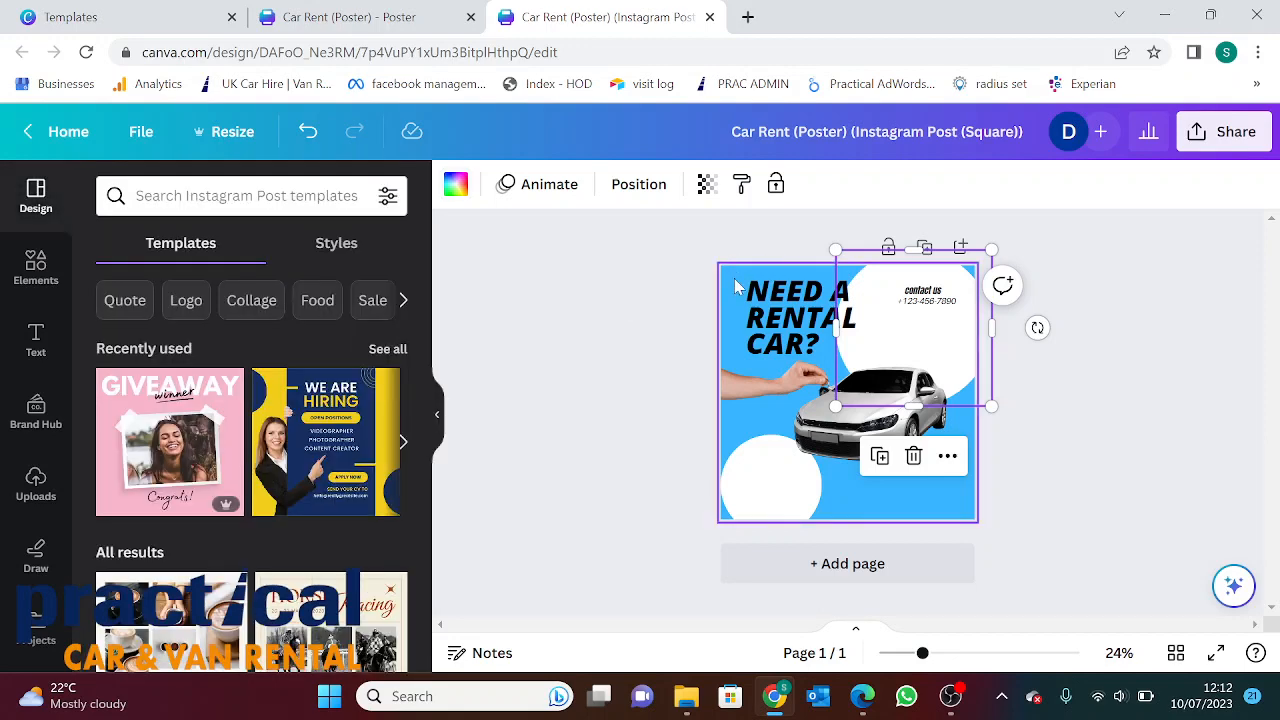
left_click(735, 280)
left_click(455, 184)
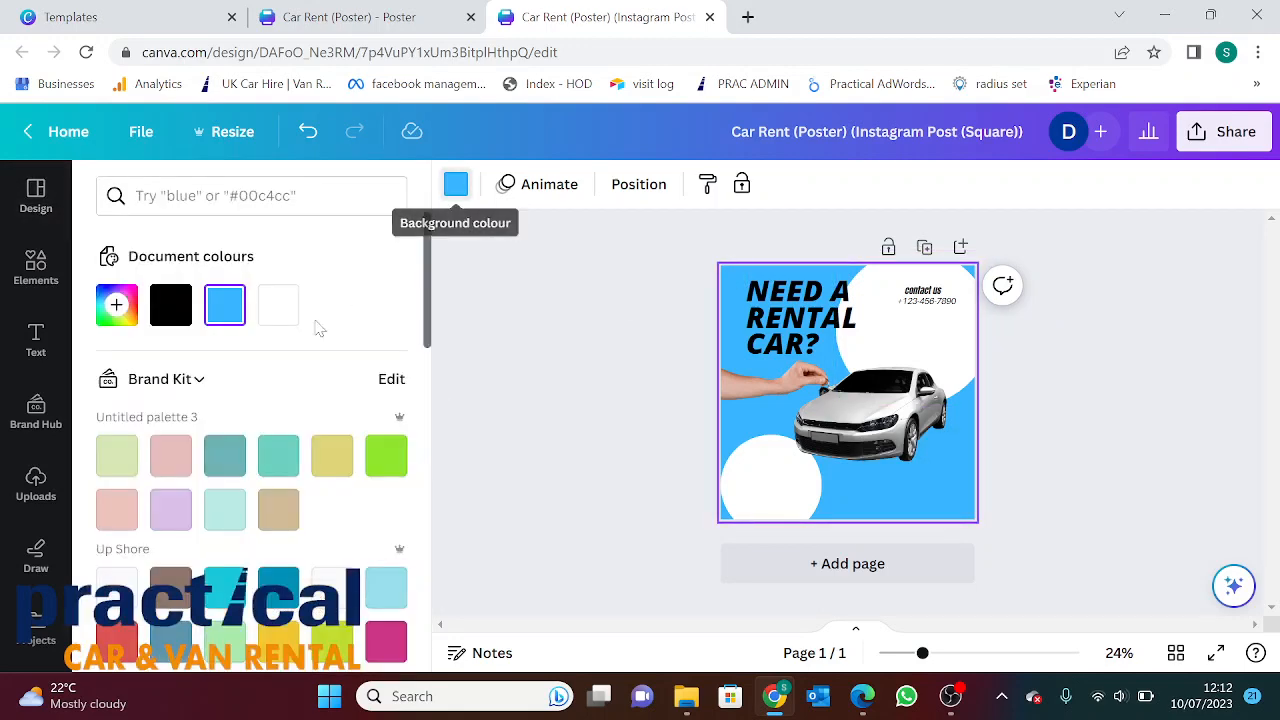
left_click(386, 456)
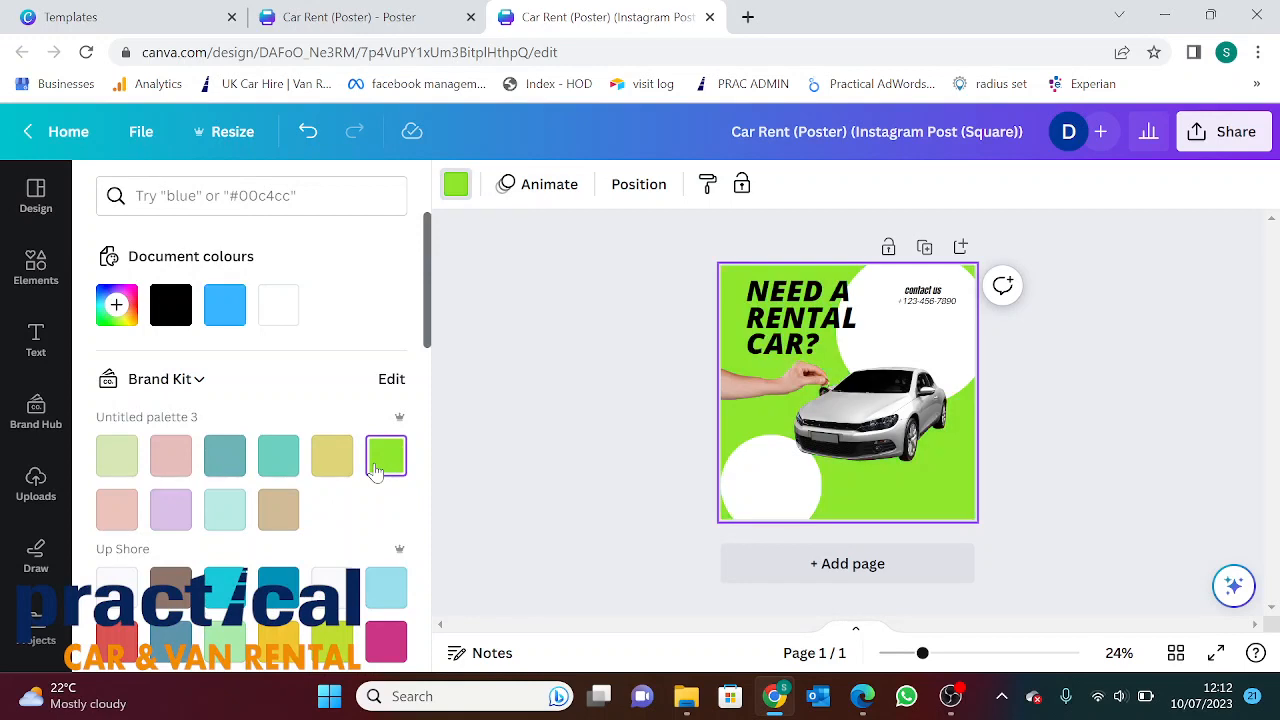
left_click(563, 352)
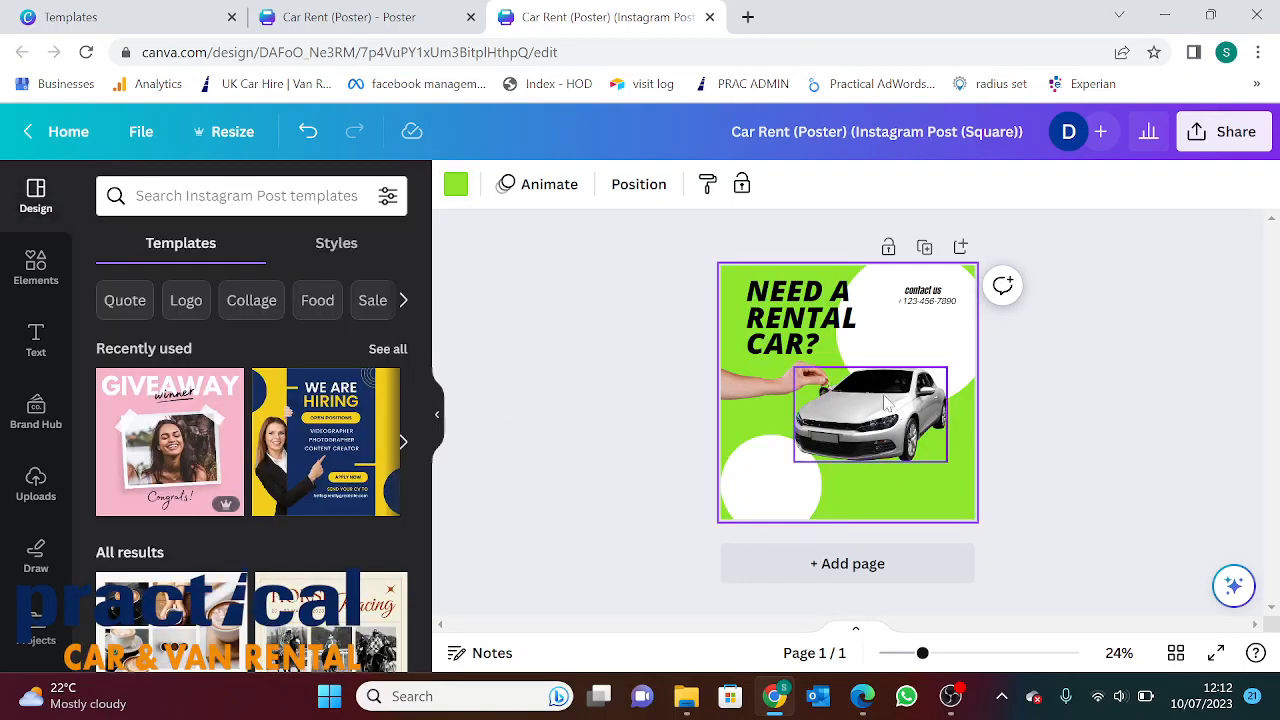
Add a yellow star graphic from Elements search 'star' and place it at the upper right
left_click(36, 268)
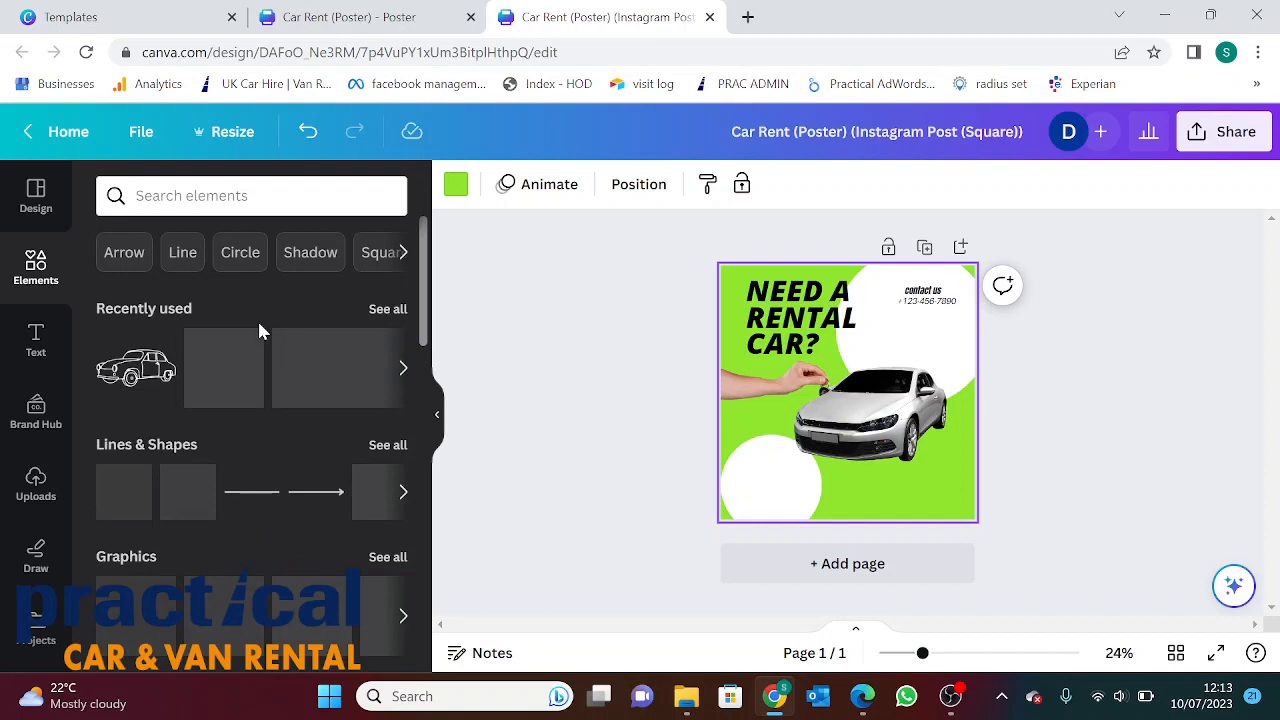
left_click(775, 487)
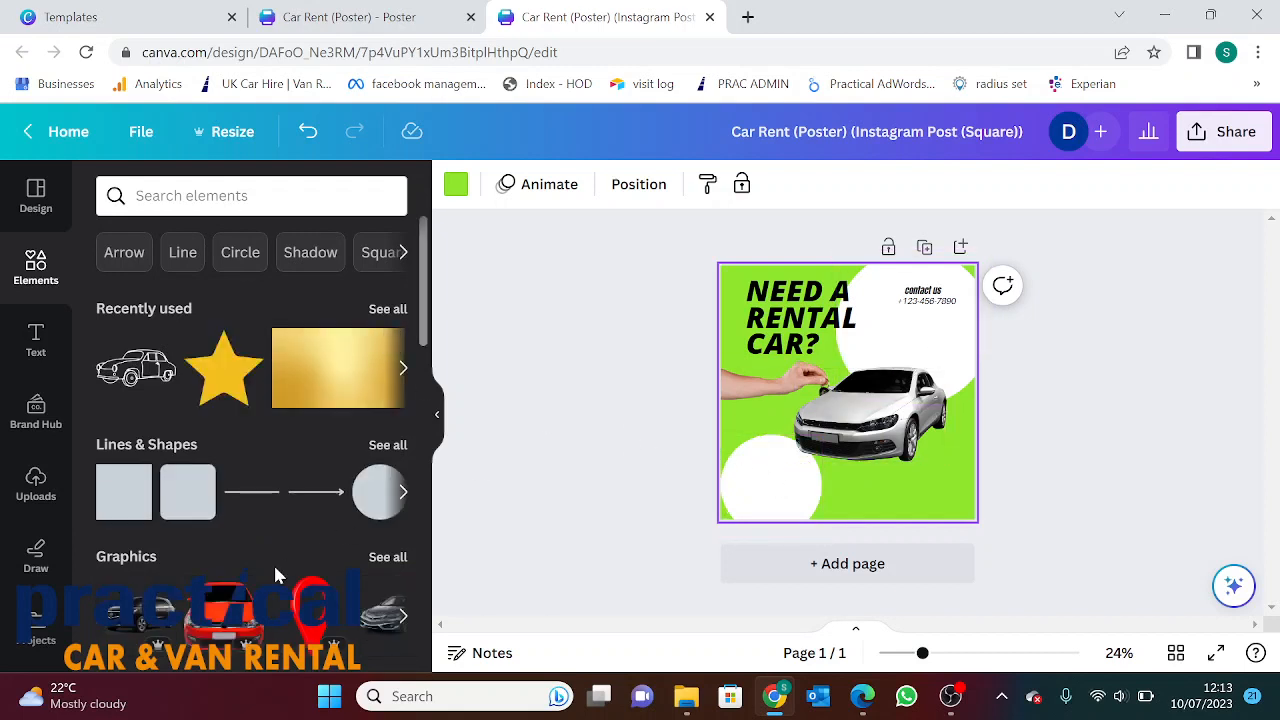
scroll(278, 575, "down", 1)
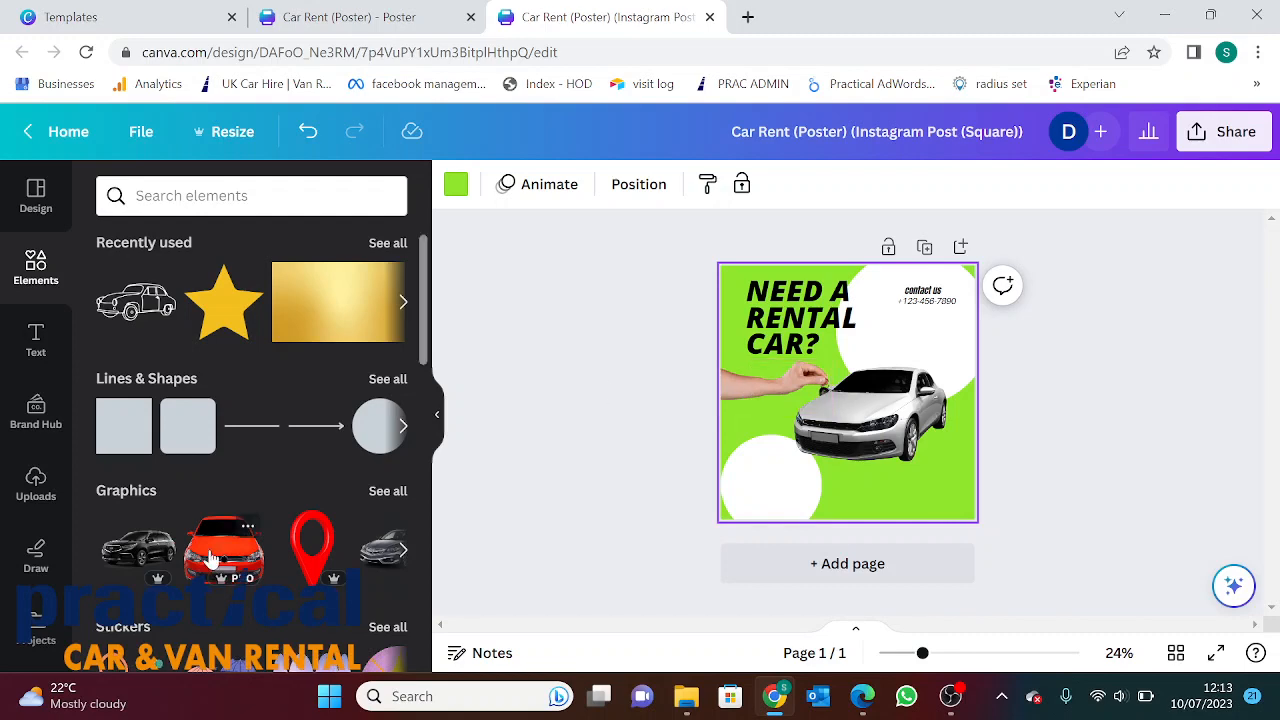
scroll(214, 552, "down", 2)
scroll(214, 552, "down", 1)
scroll(214, 552, "down", 2)
scroll(214, 552, "up", 1)
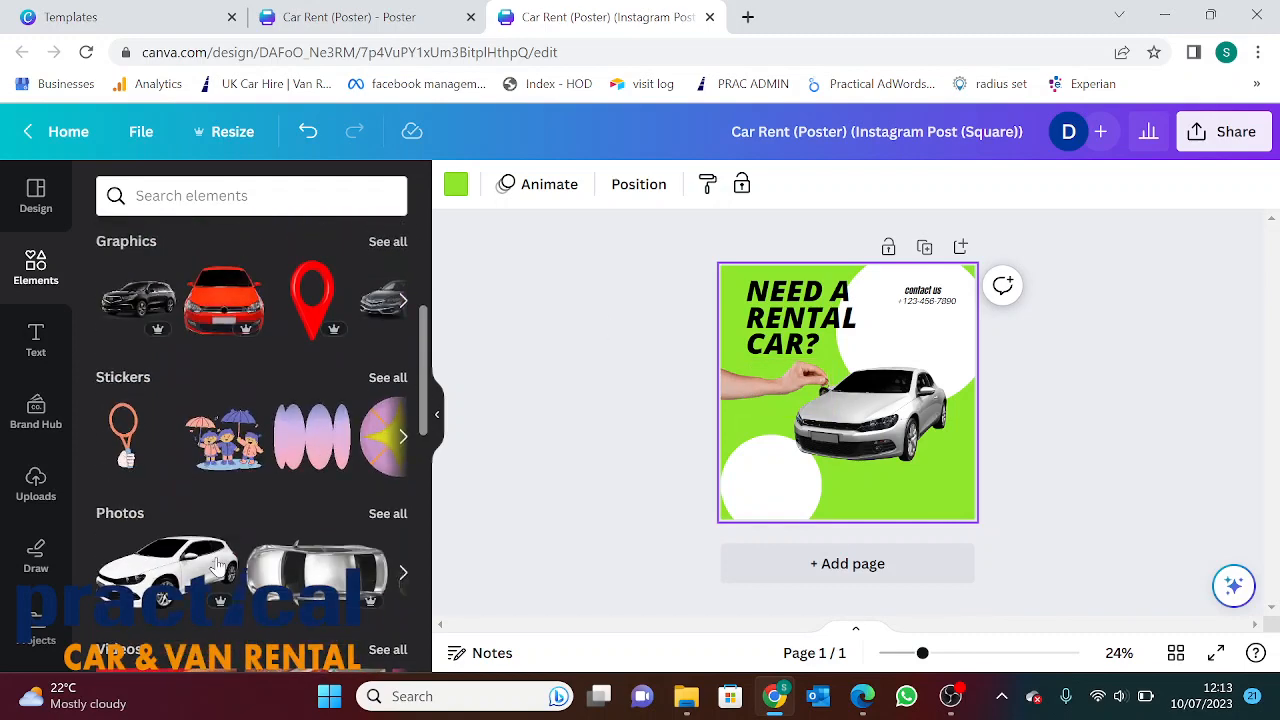
scroll(214, 552, "up", 5)
left_click(250, 195)
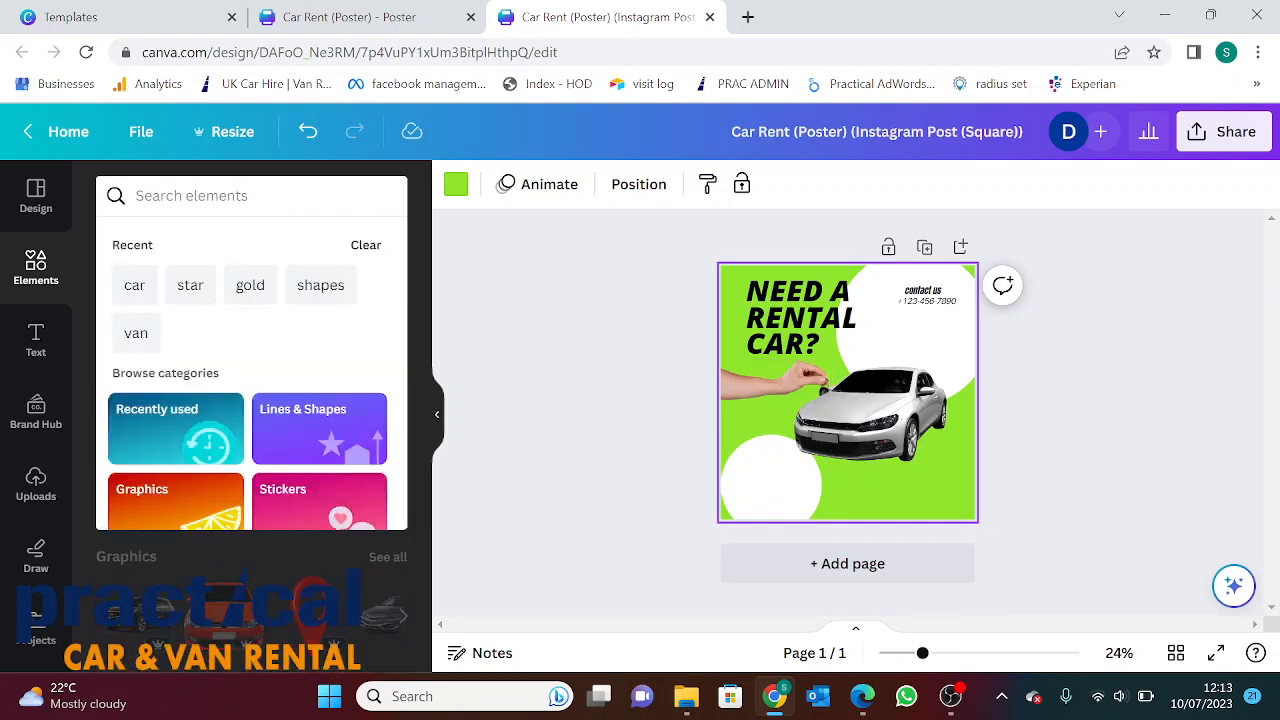
type("star")
key("Return")
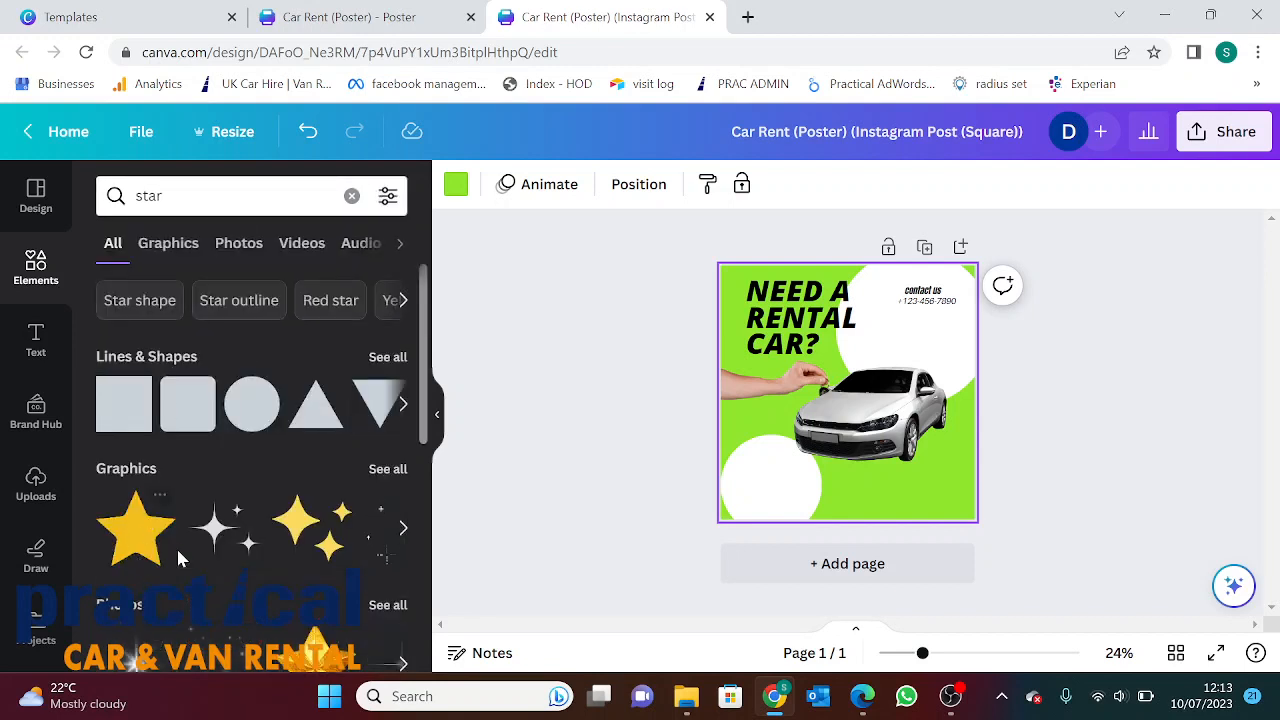
left_click(143, 533)
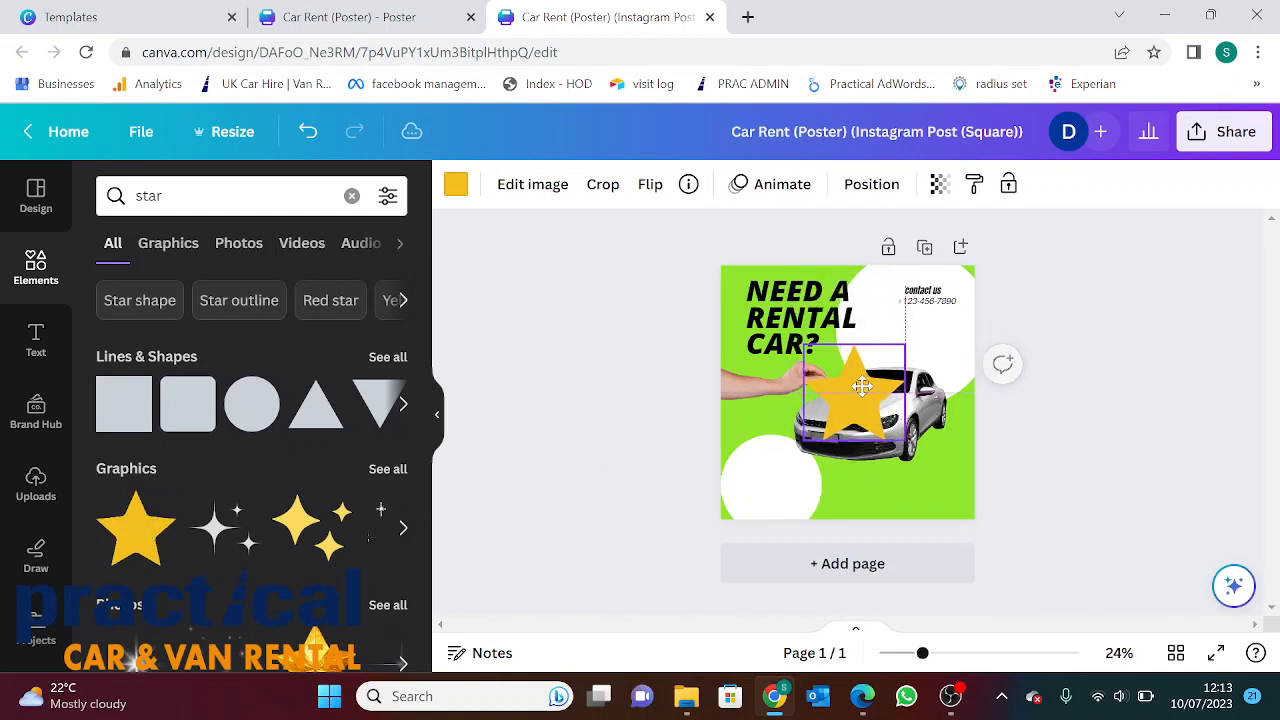
left_click_drag(855, 387, 933, 368)
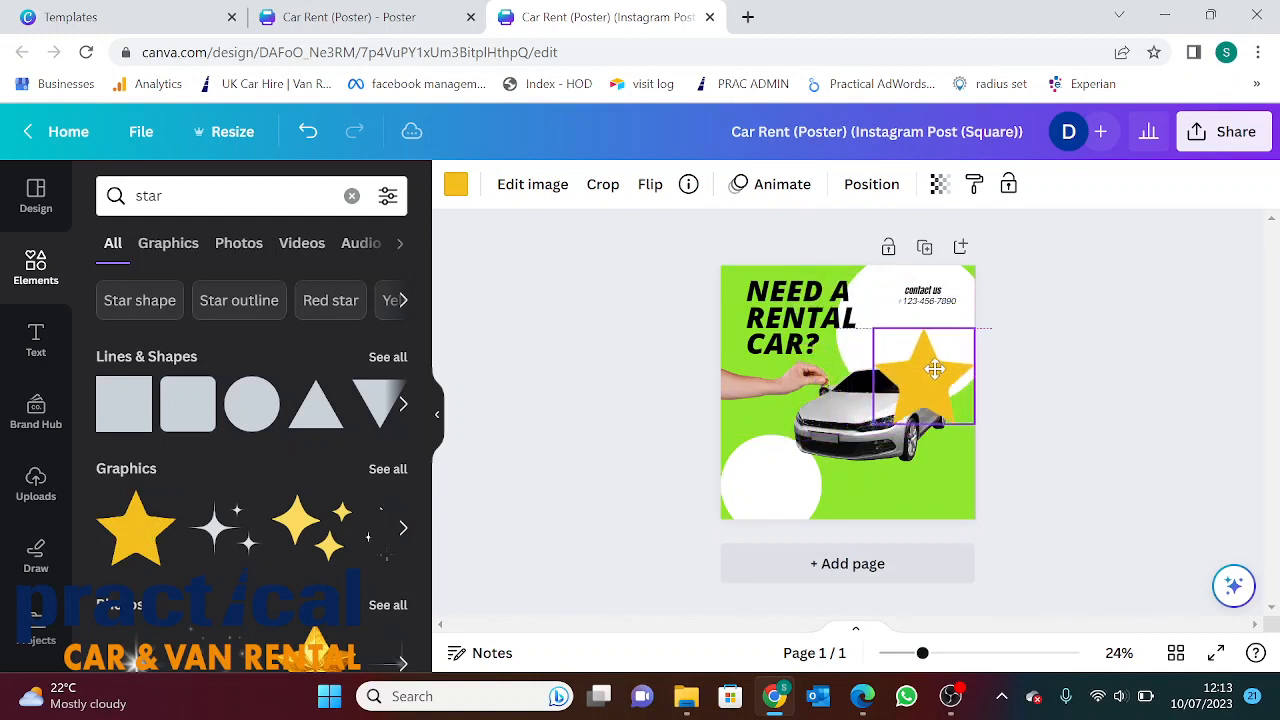
Send the star backward behind the car and nudge it toward the right edge
right_click(927, 369)
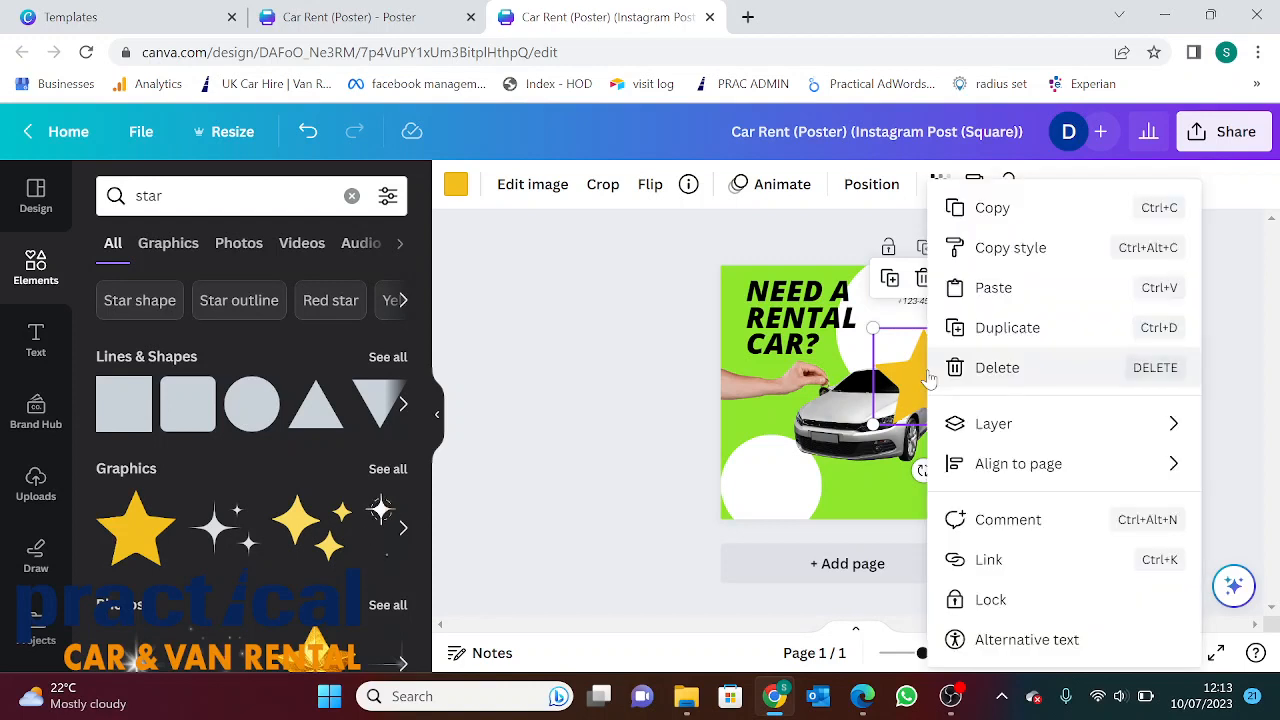
mouse_move(994, 423)
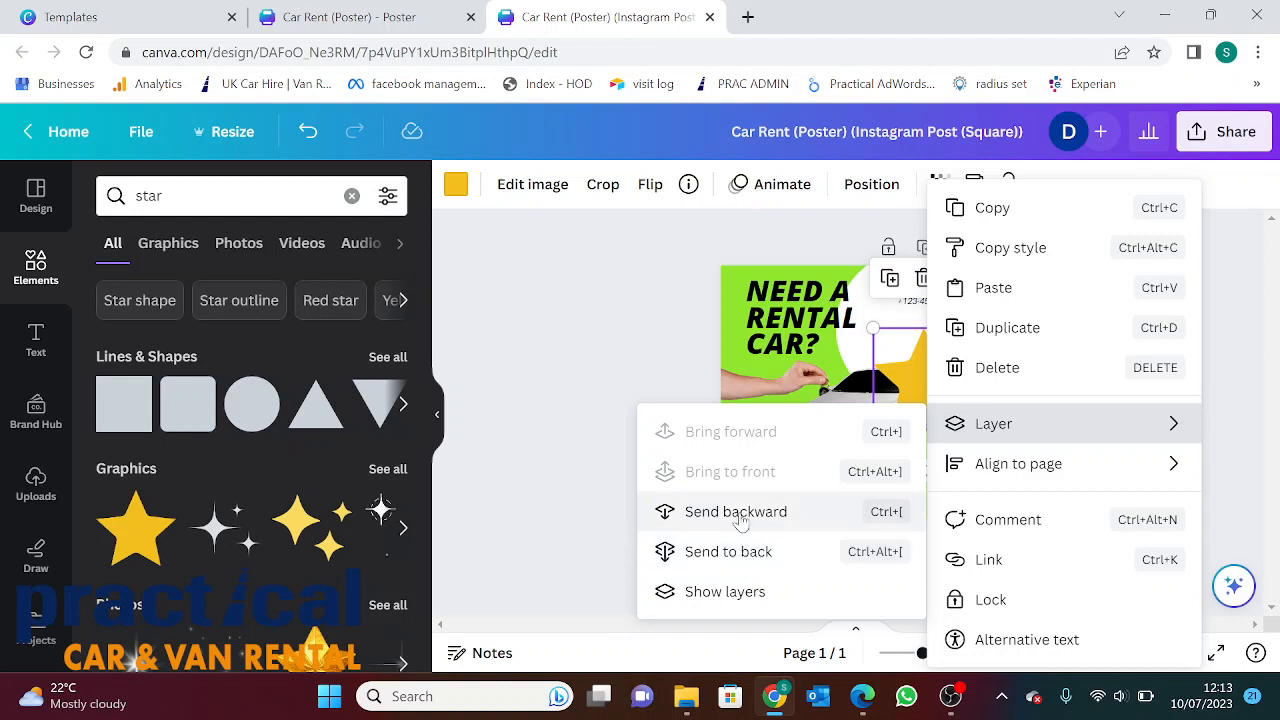
left_click(737, 512)
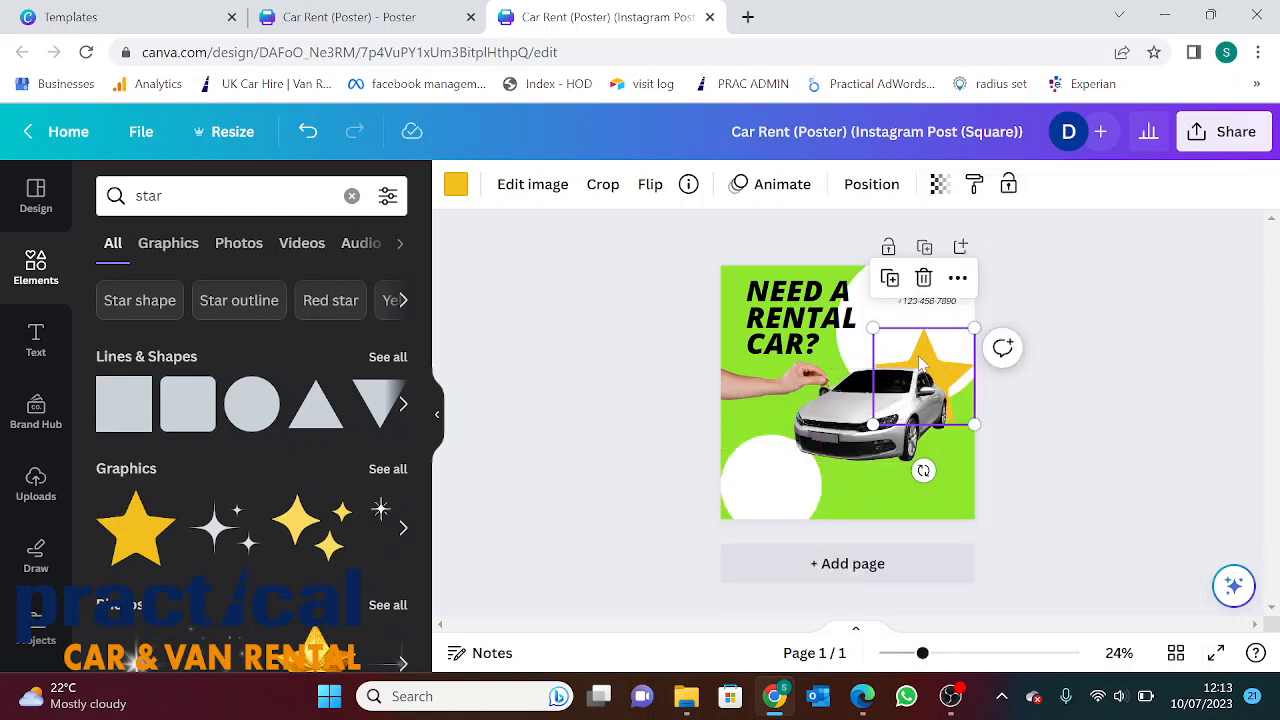
left_click_drag(930, 354, 931, 362)
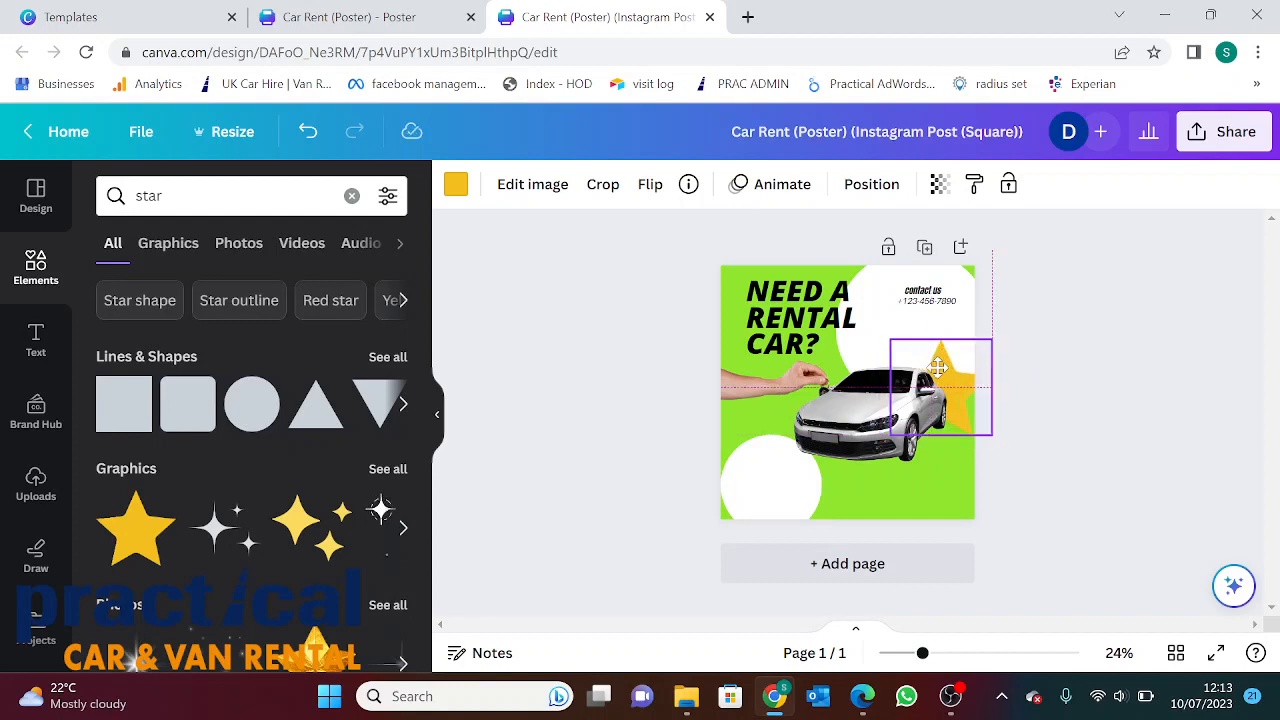
left_click_drag(931, 362, 940, 360)
left_click(588, 462)
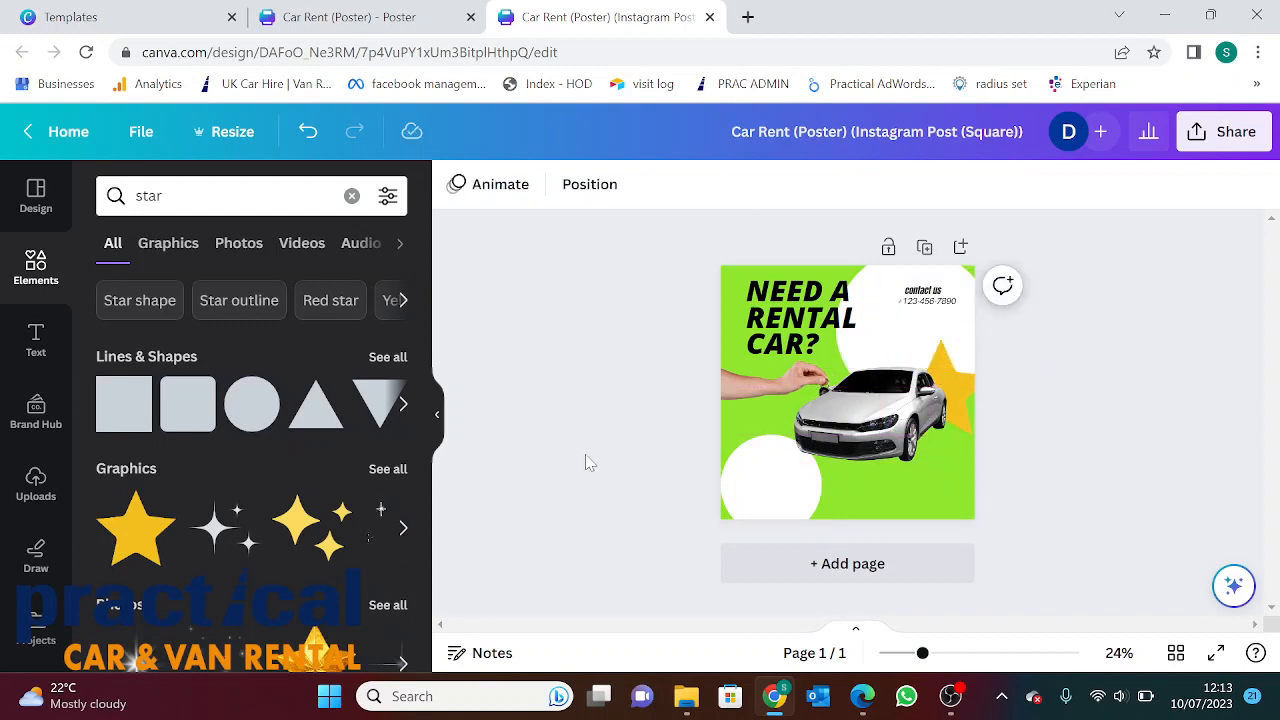
scroll(12, 412, "down", 2)
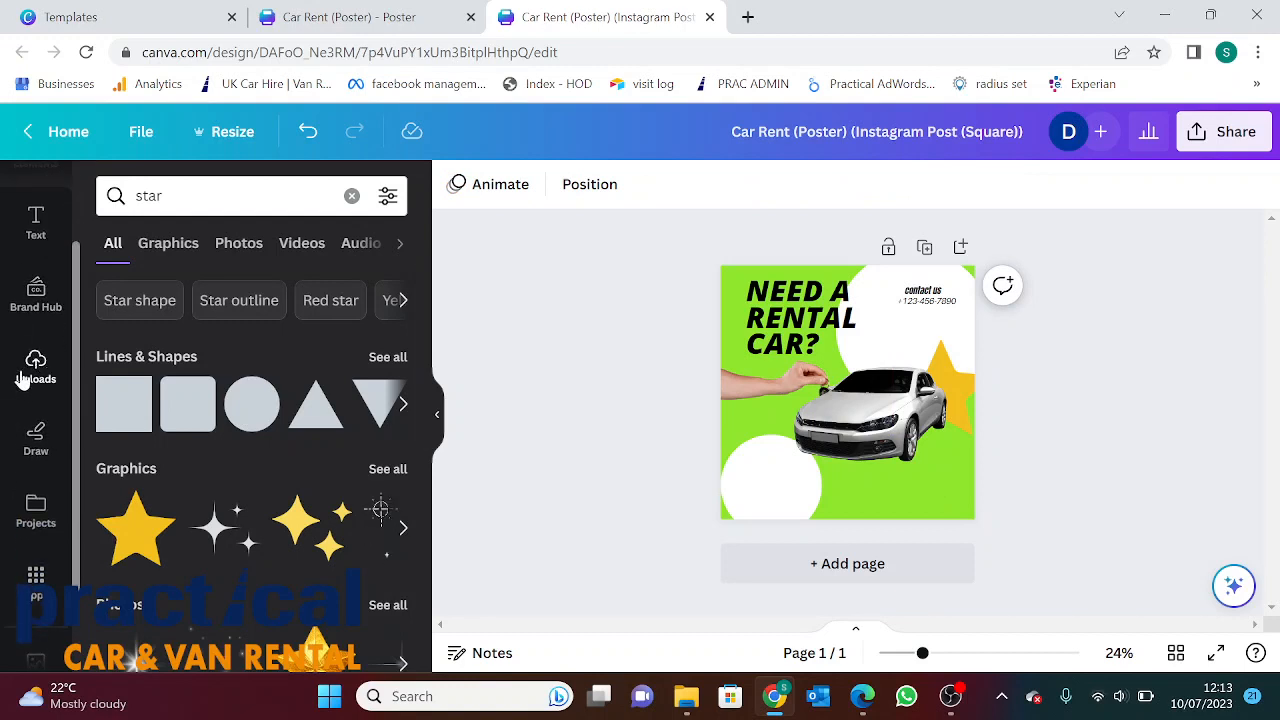
scroll(25, 483, "down", 2)
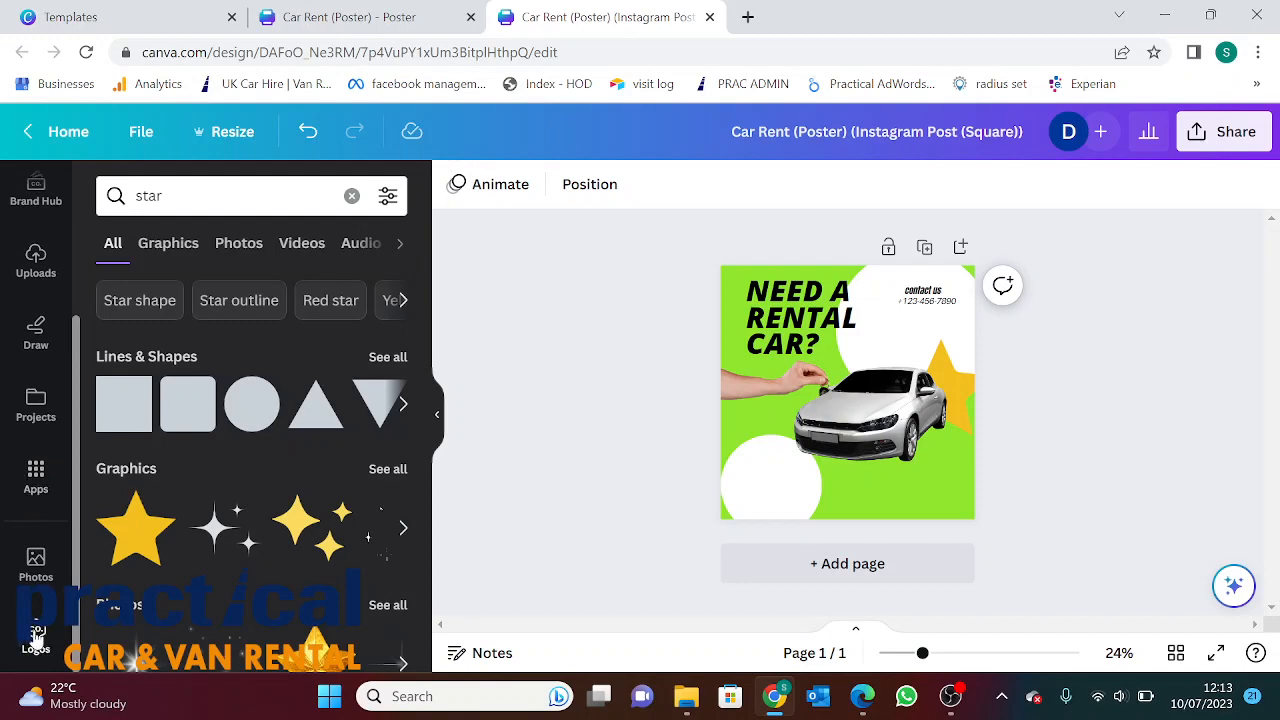
Add the practical CAR & VAN RENTAL brand logo and shrink it toward the bottom
left_click(36, 635)
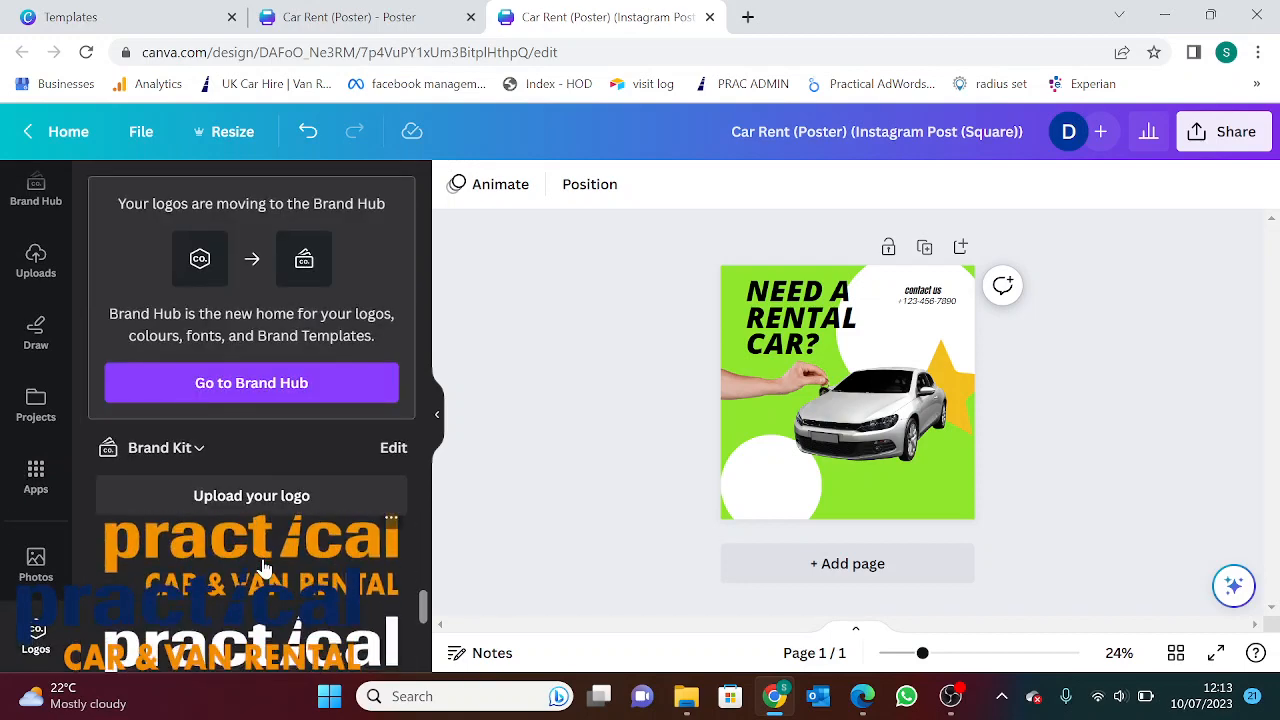
scroll(265, 567, "down", 3)
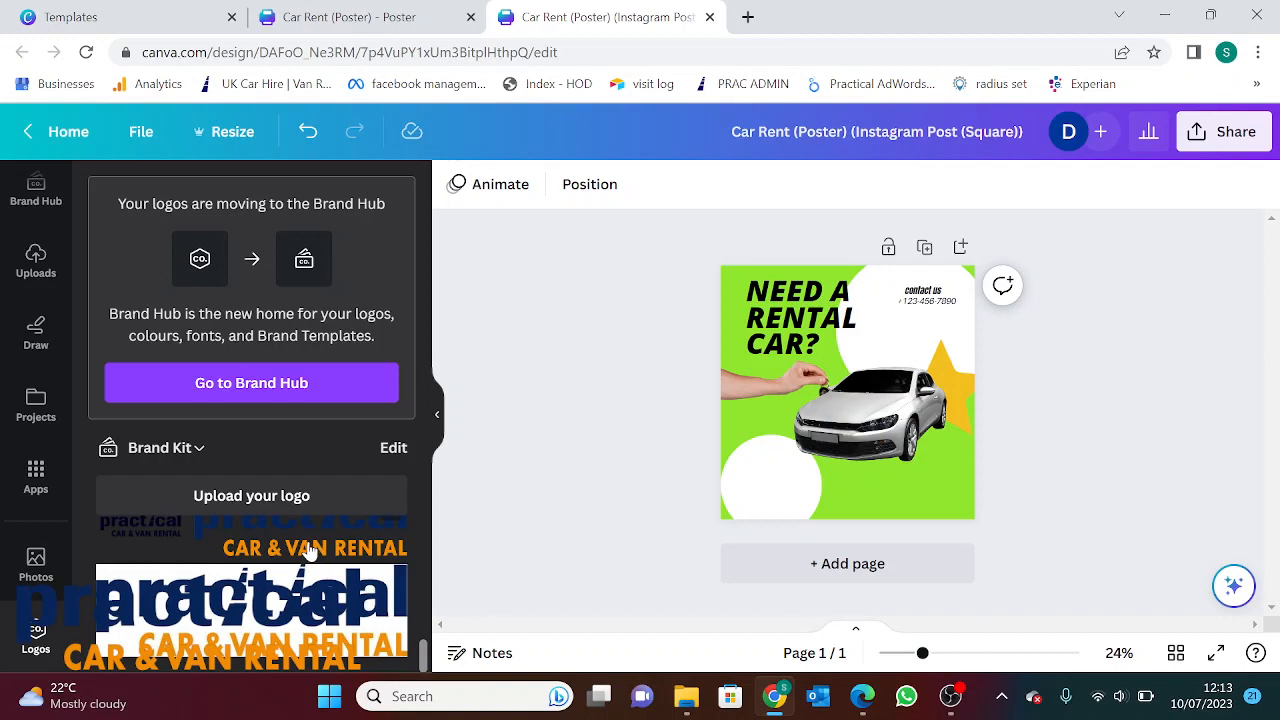
left_click(310, 550)
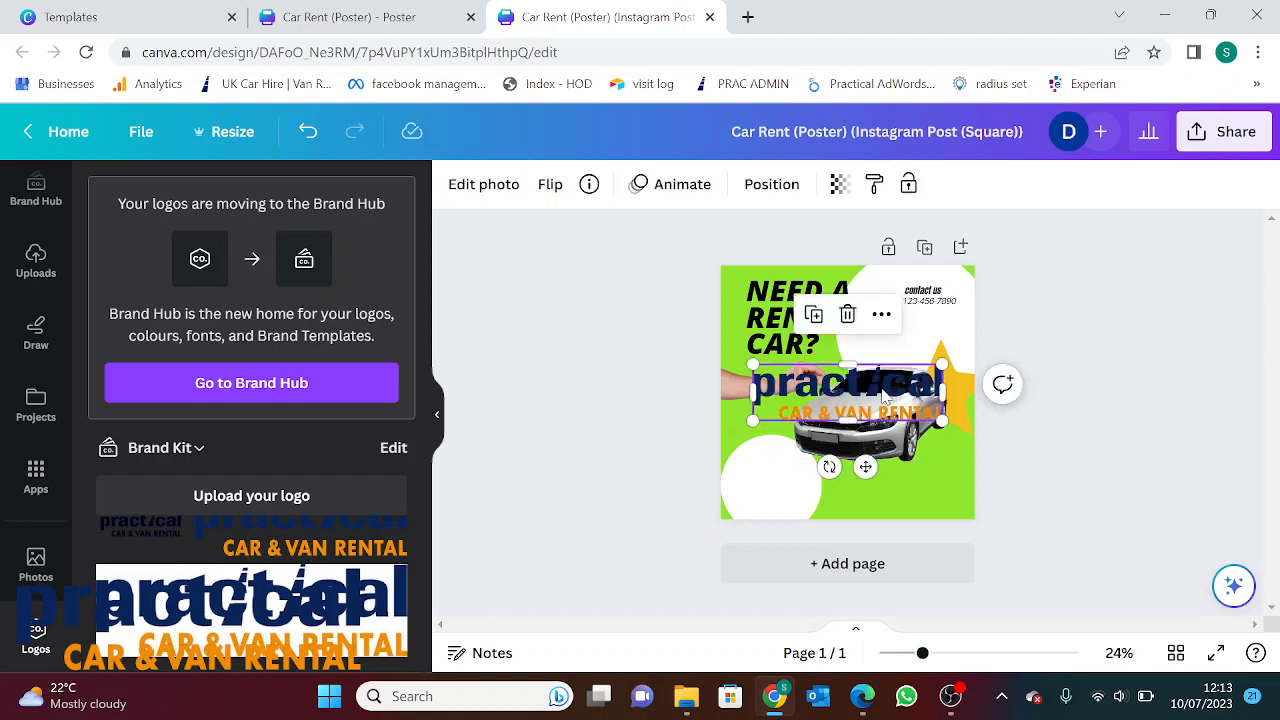
left_click_drag(883, 393, 895, 470)
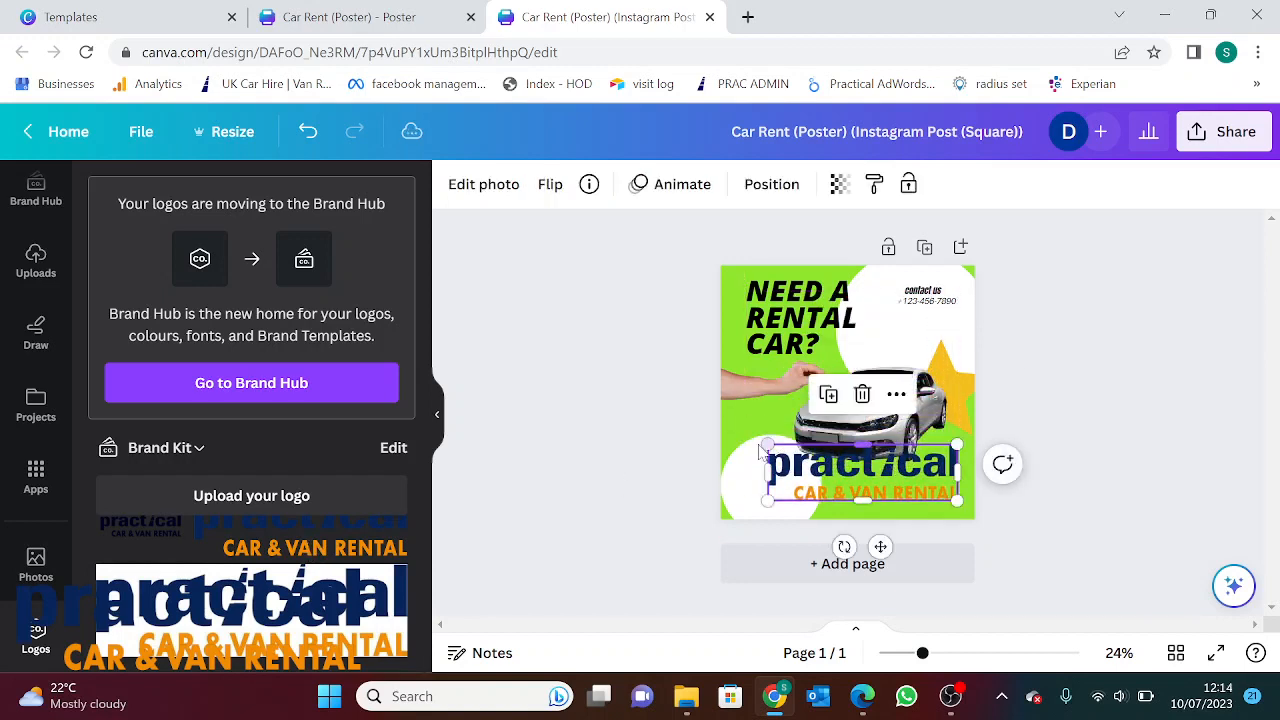
left_click_drag(771, 443, 803, 456)
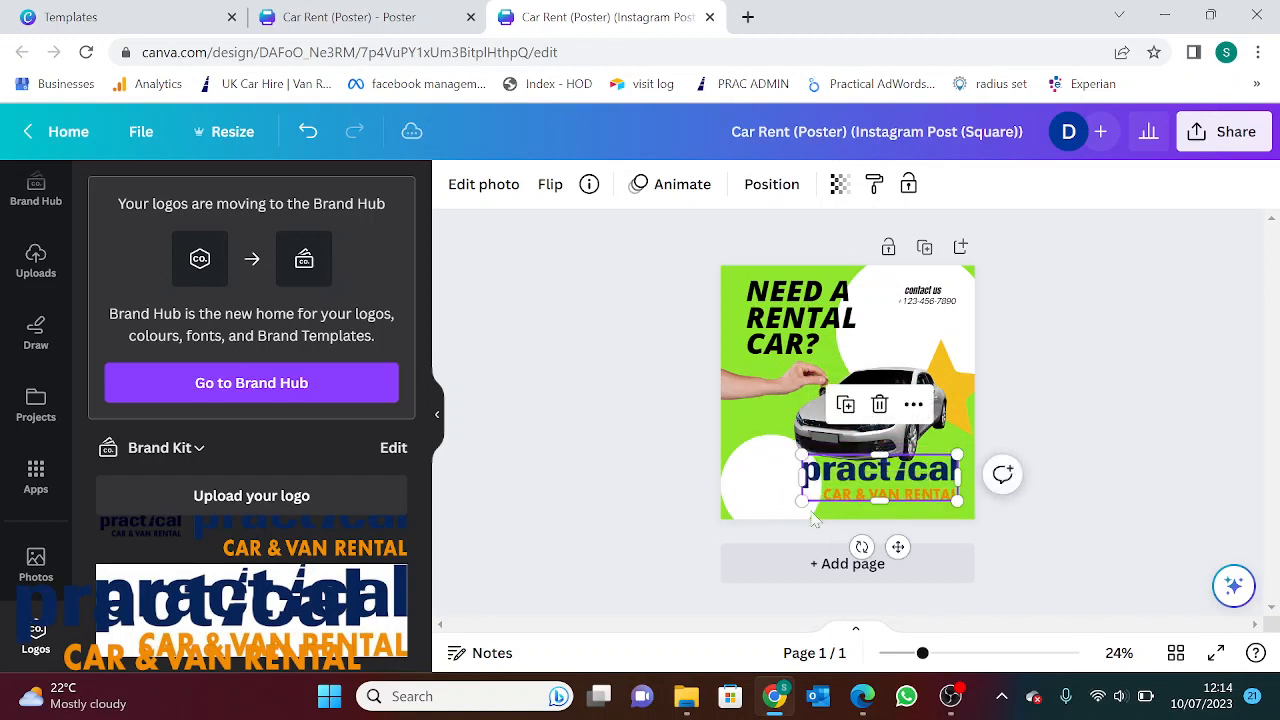
Delete an accidental extra logo copy and fit the logo into the bottom-right corner
left_click(182, 612)
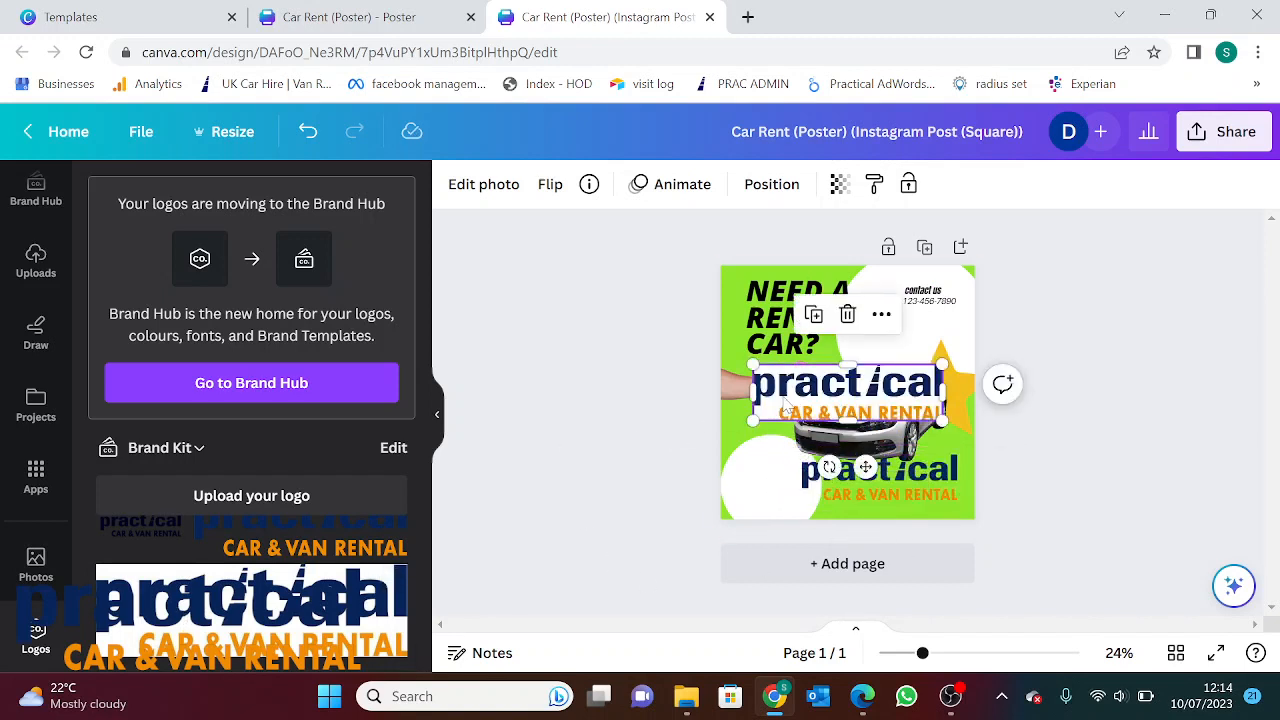
left_click_drag(840, 410, 810, 420)
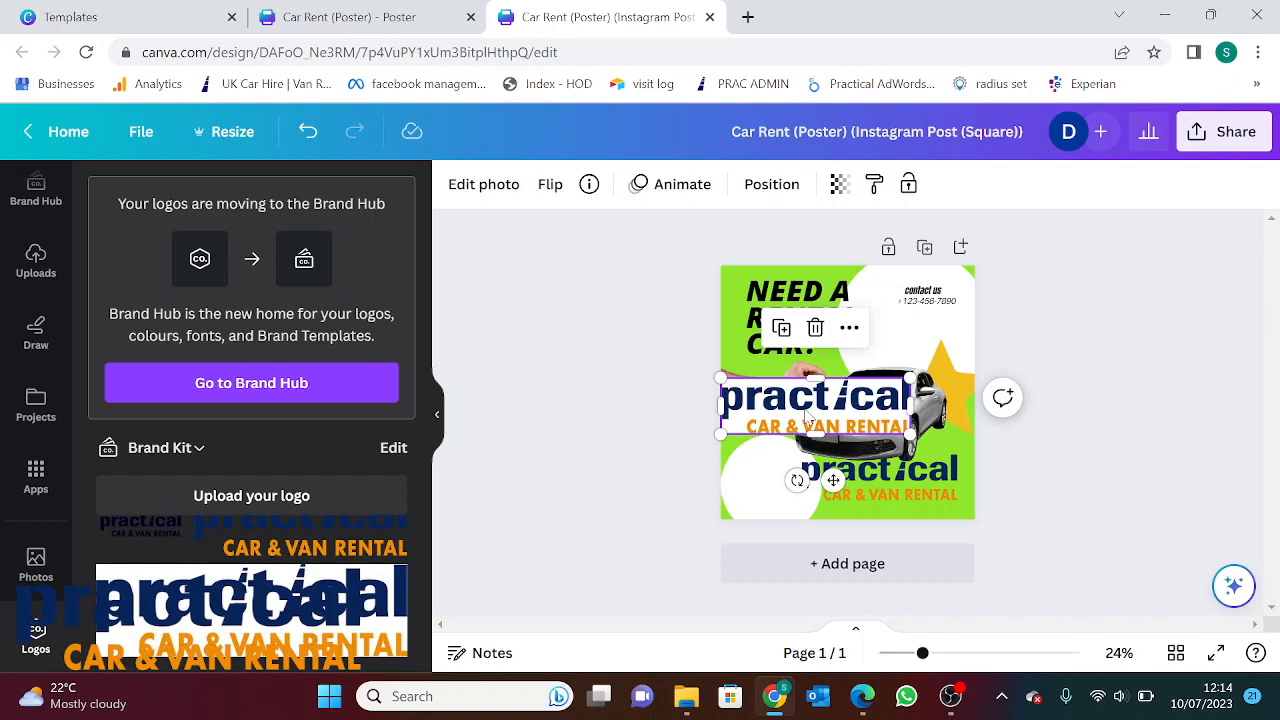
key("Delete")
left_click(905, 490)
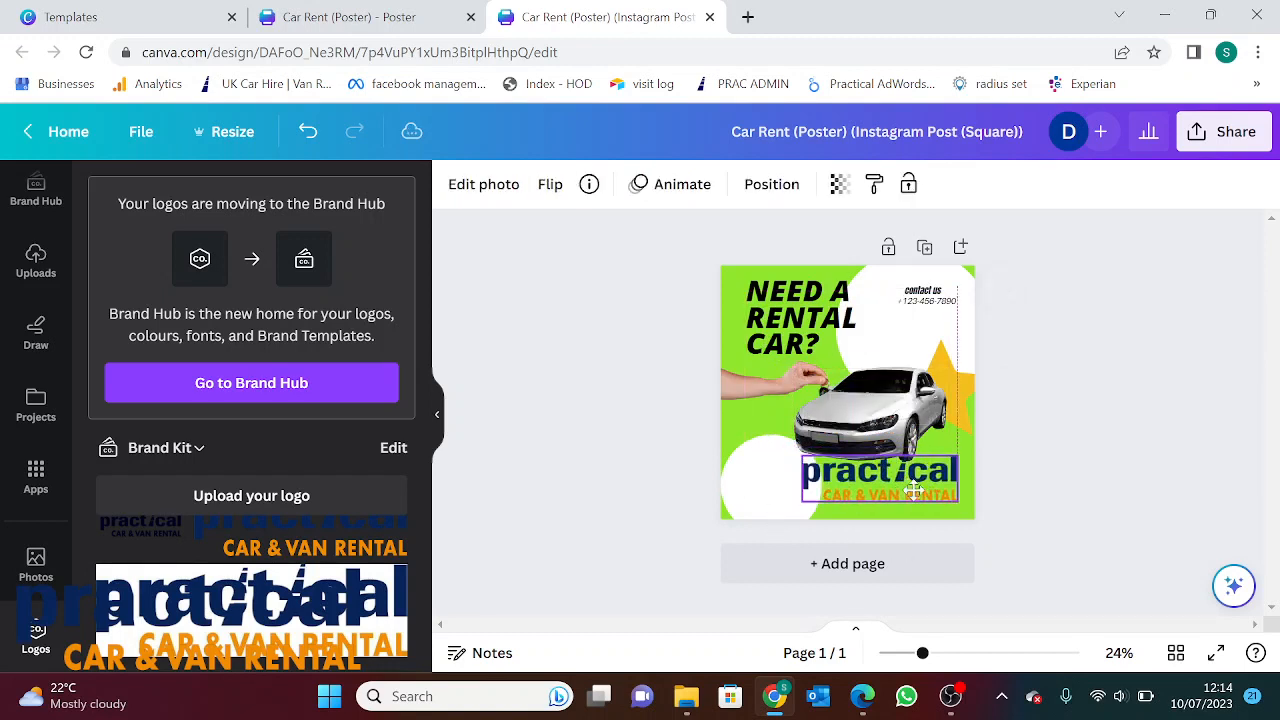
left_click_drag(912, 490, 912, 505)
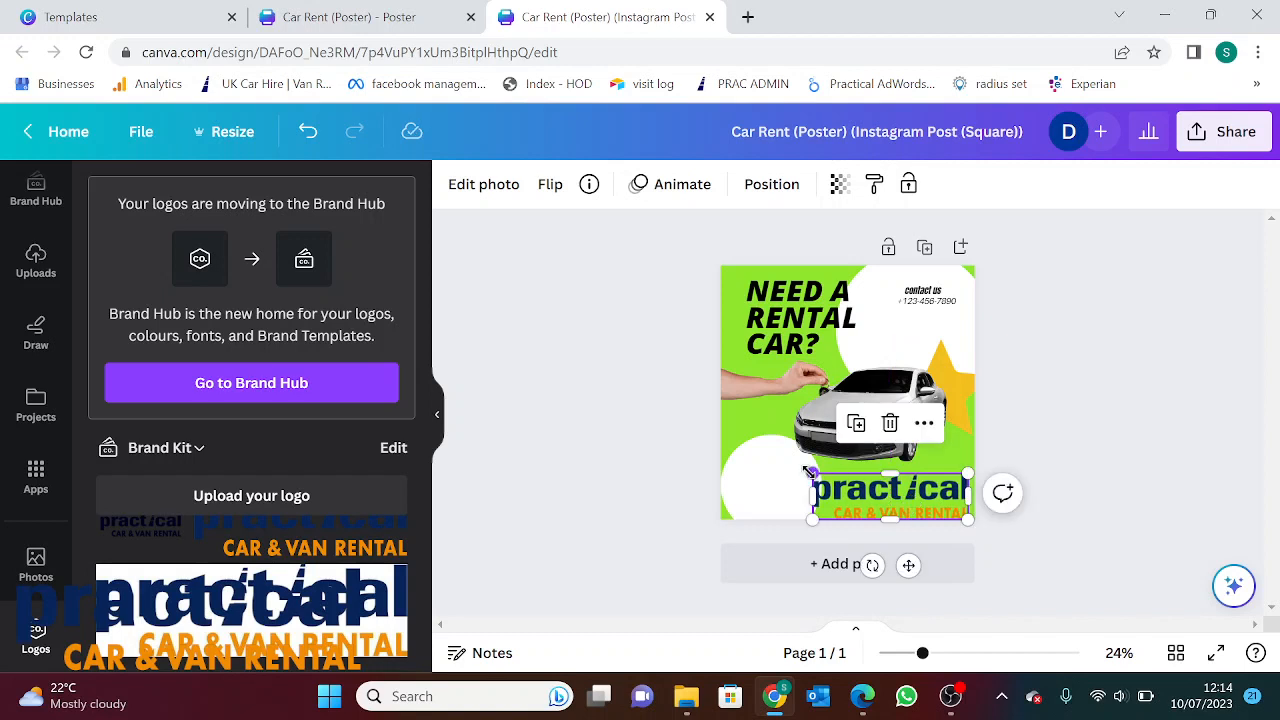
mouse_move(812, 472)
left_mouse_down()
mouse_move(905, 493)
mouse_move(847, 476)
left_mouse_up()
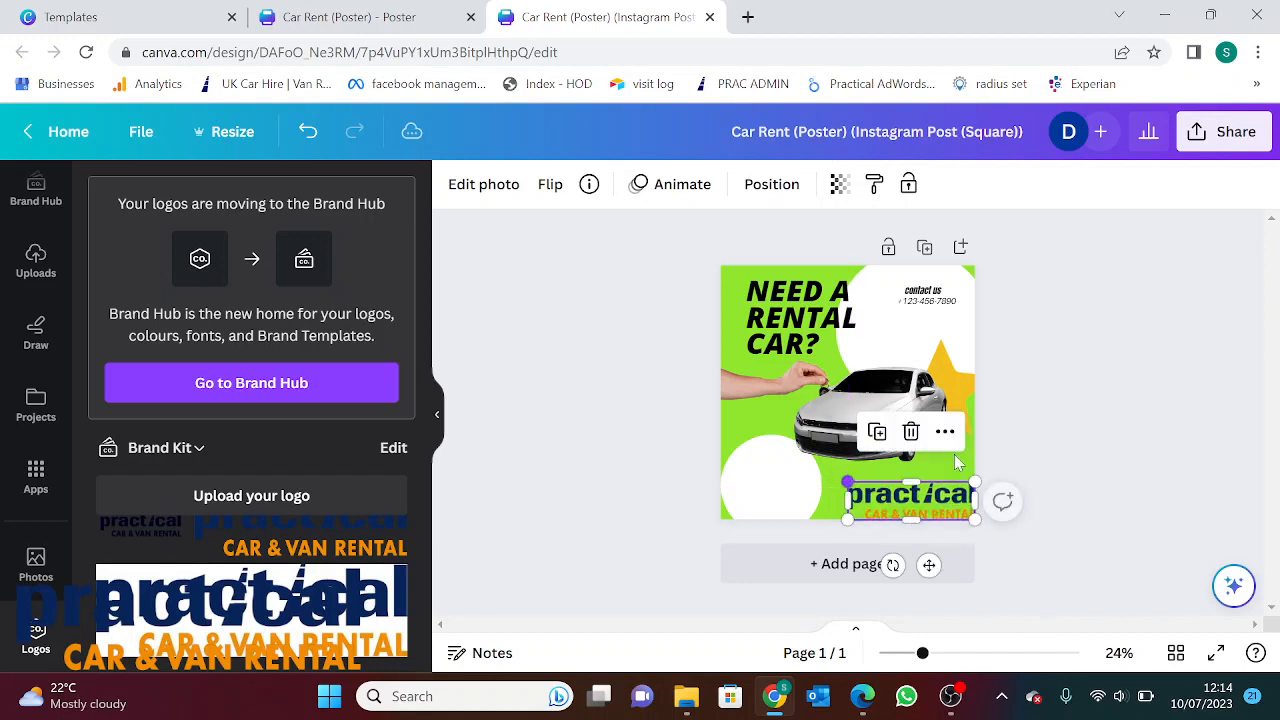
Replace the placeholder phone number under contact us with the real mobile number
left_click(930, 302)
left_click(930, 302)
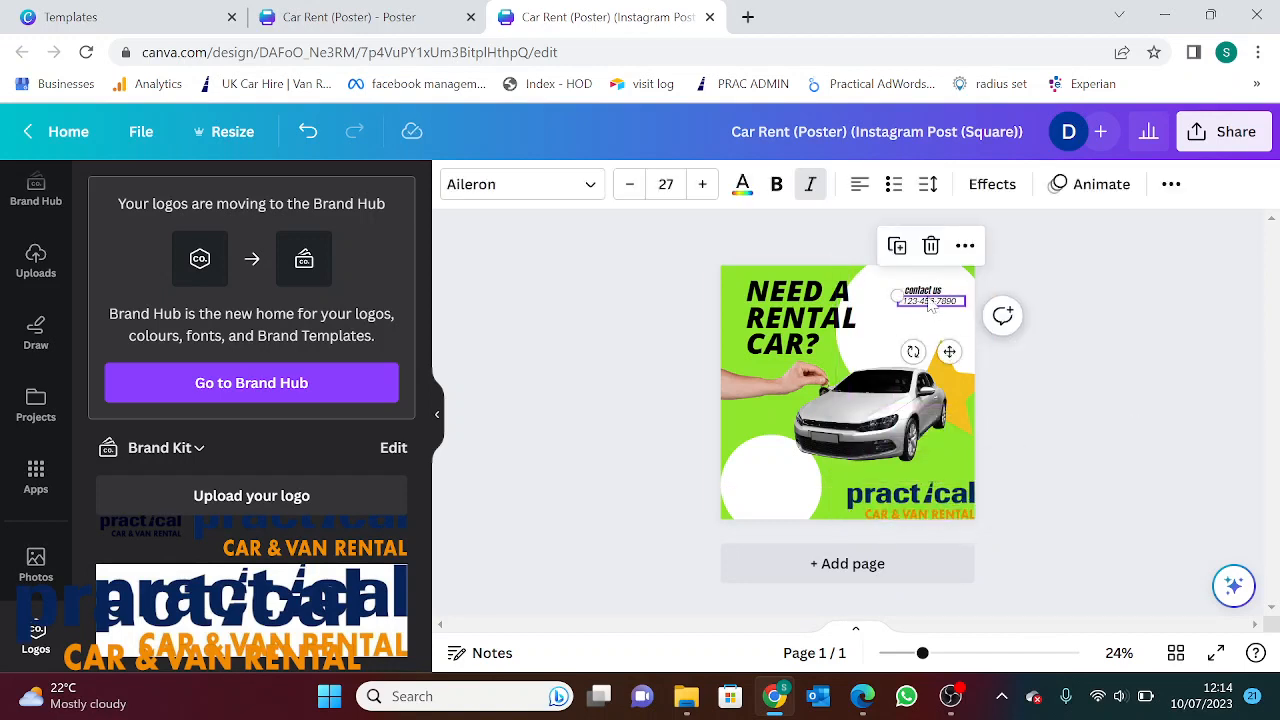
double_click(931, 302)
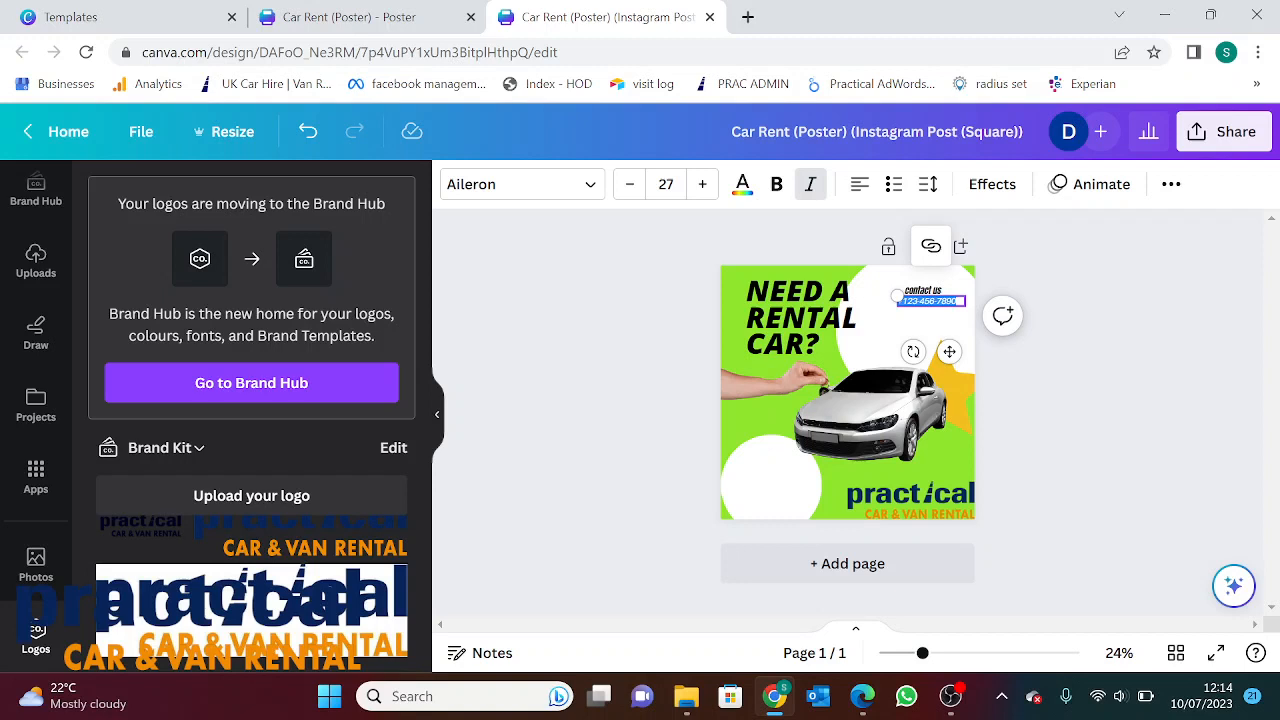
key("BackSpace")
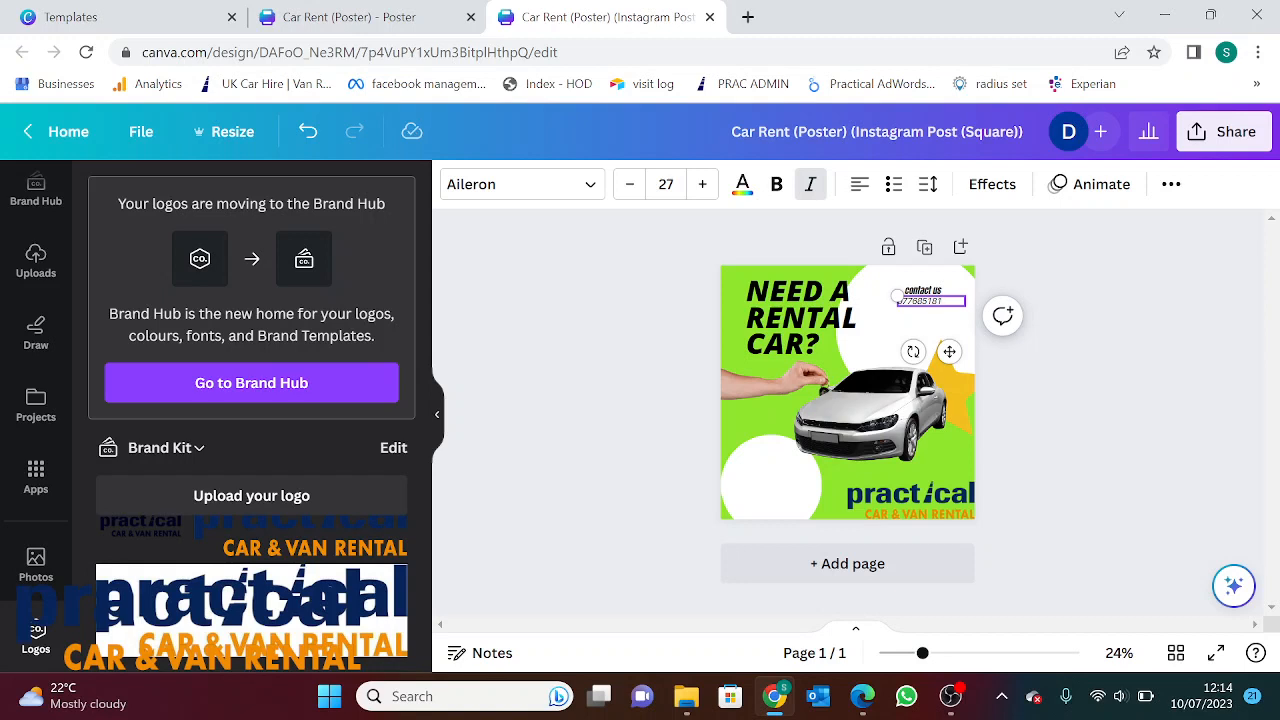
left_click(1039, 384)
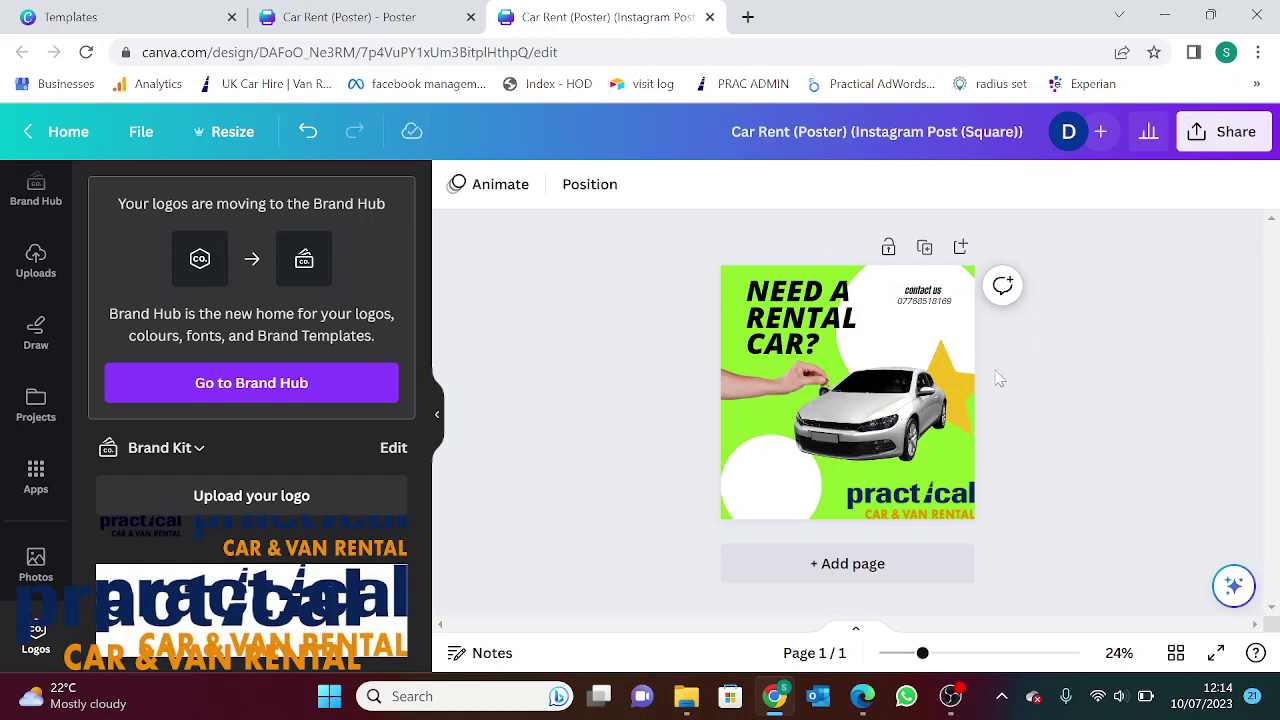
left_click(862, 425)
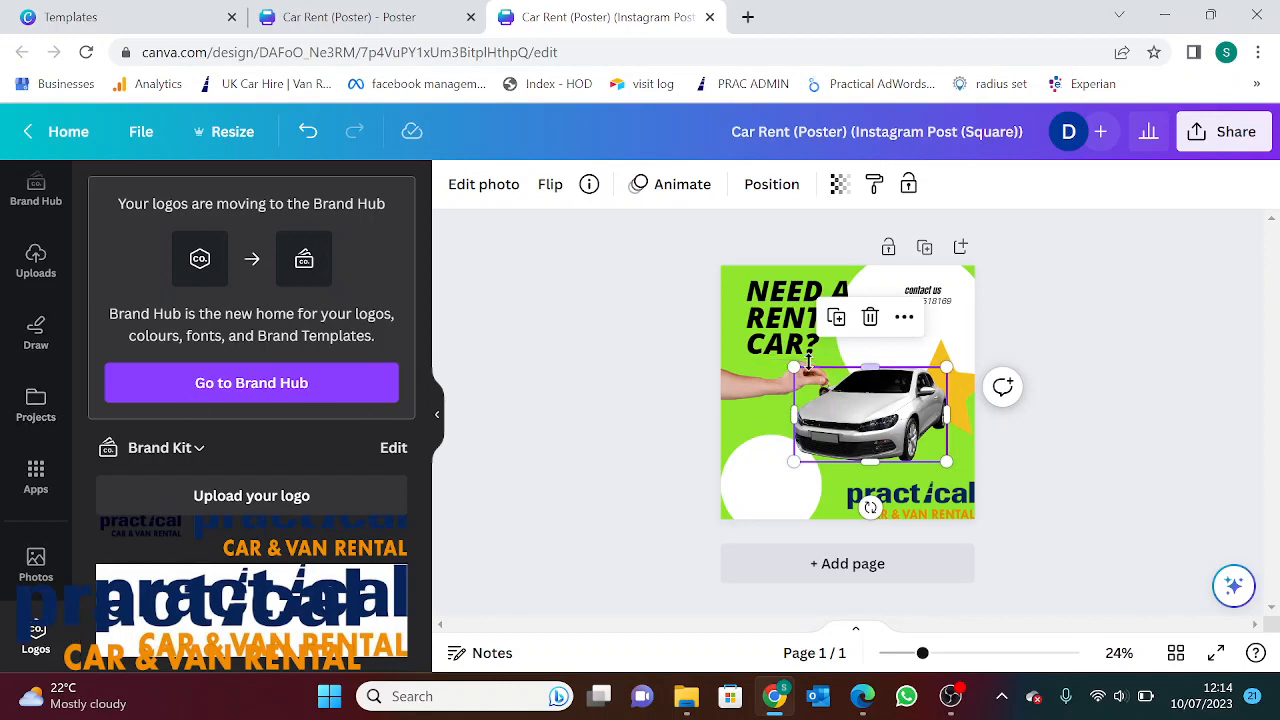
Move the car photo lower and further right on the post
left_click(634, 382)
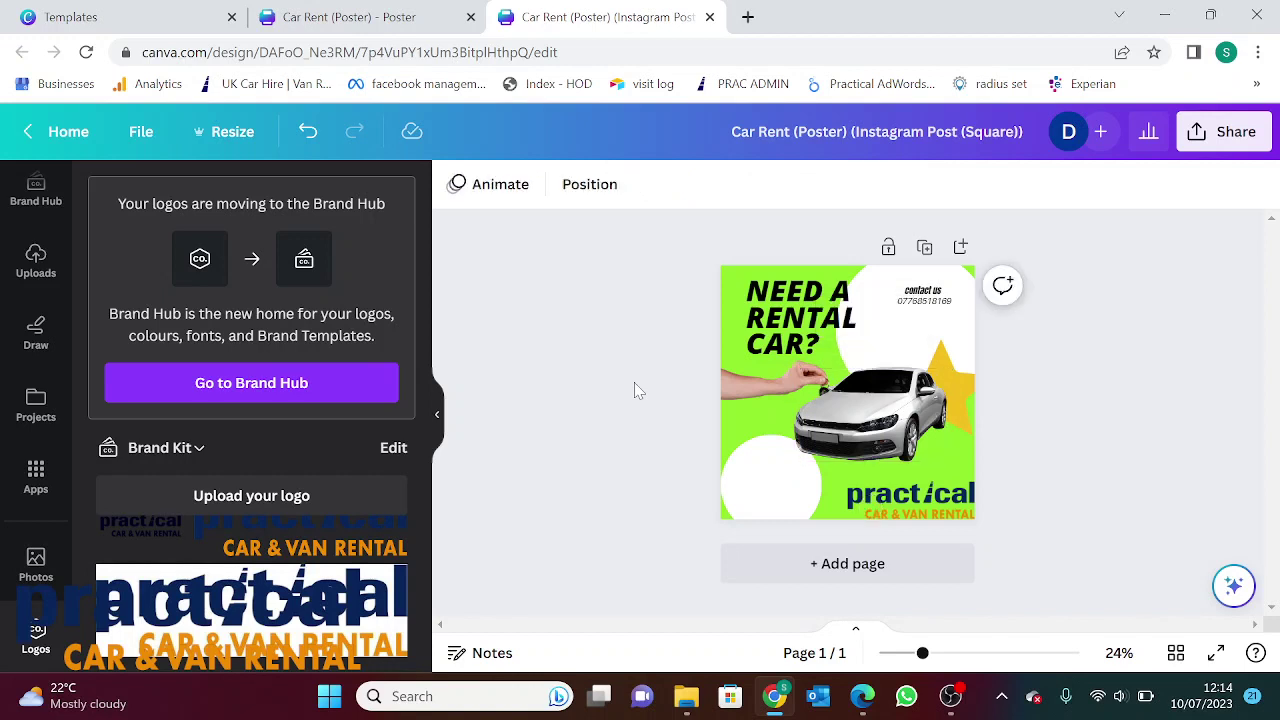
left_click(850, 422)
left_click_drag(850, 422, 876, 434)
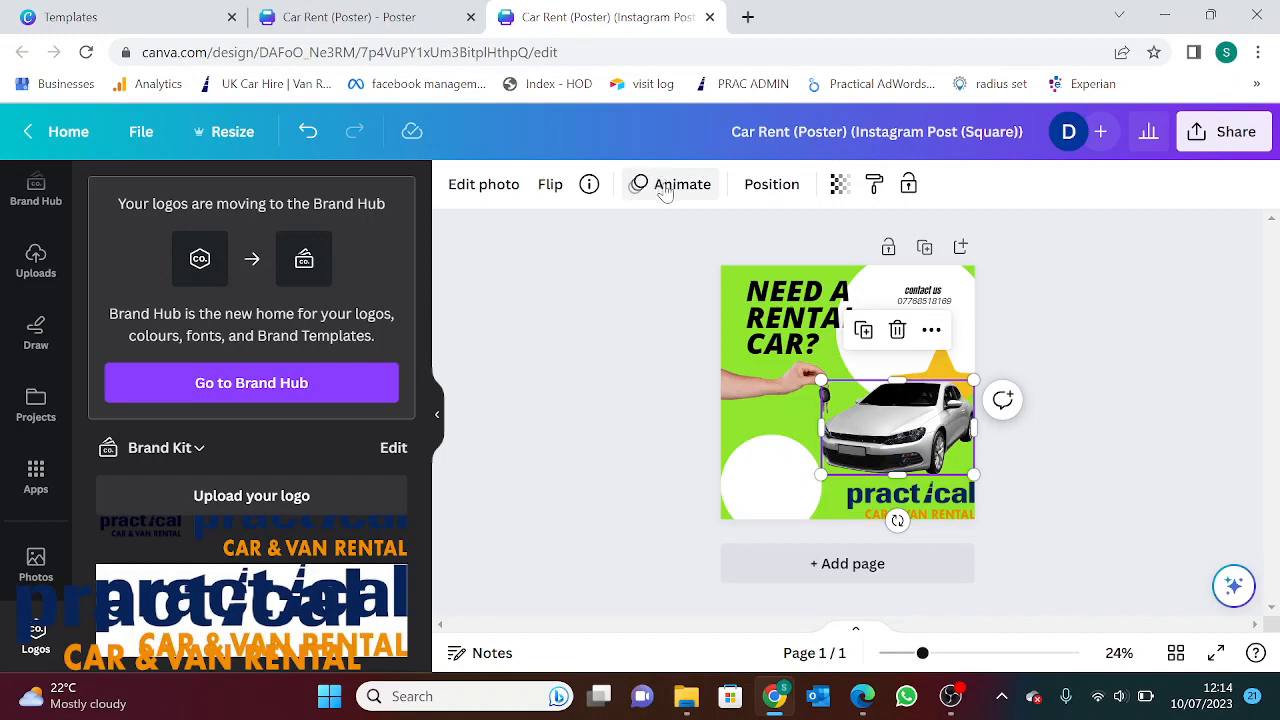
left_click(665, 186)
Try Rise and Pan on the car photo, then settle on the Pop entrance animation
left_click(142, 412)
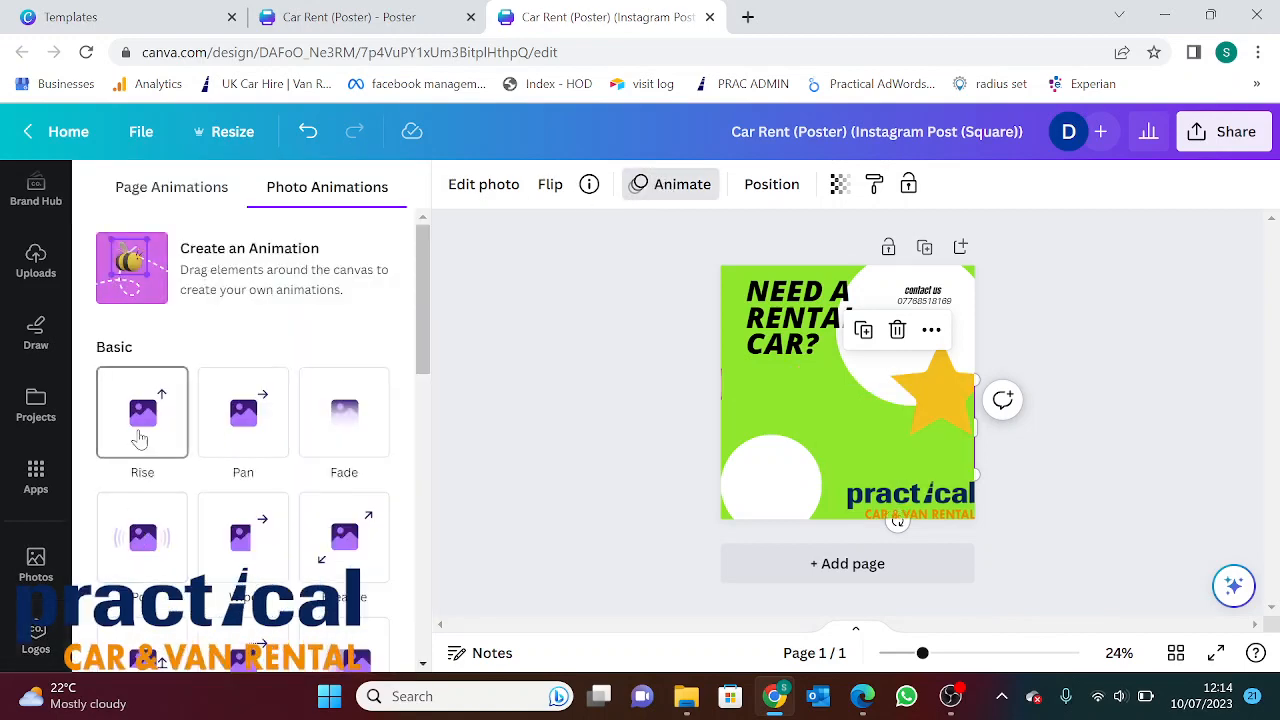
left_click(140, 437)
scroll(240, 400, "up", 1)
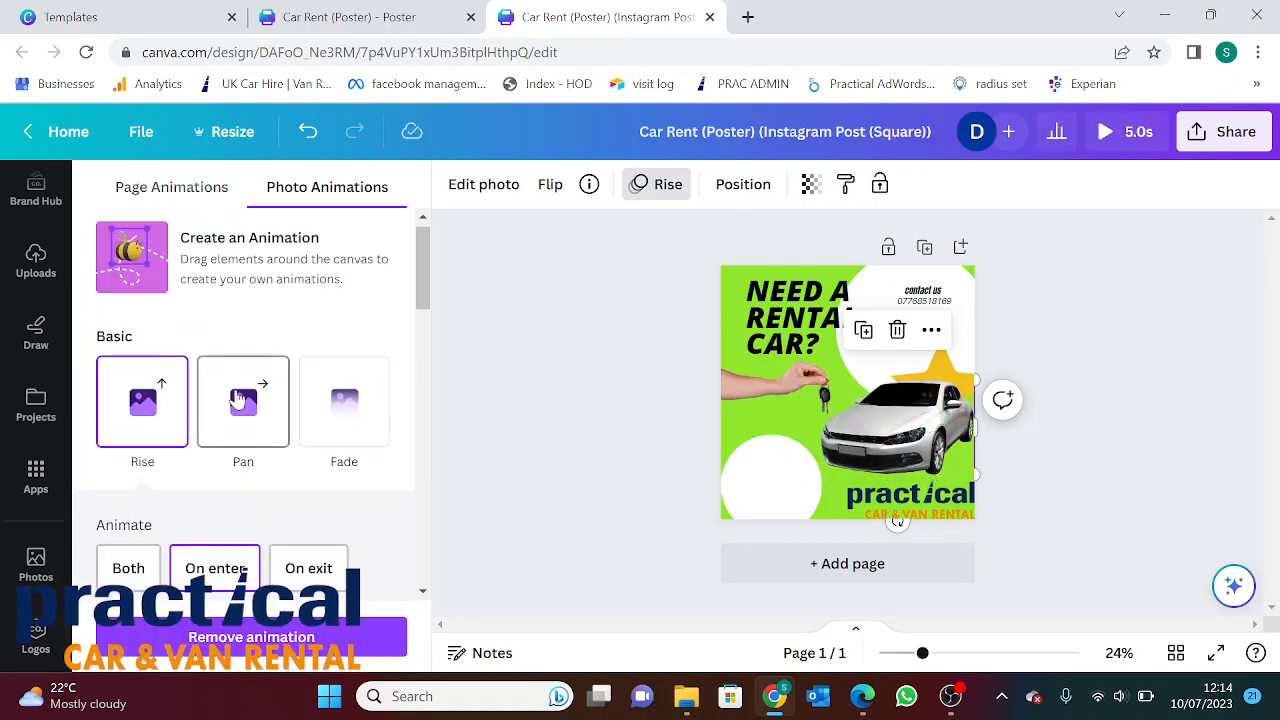
left_click(243, 400)
scroll(243, 400, "down", 1)
scroll(260, 360, "up", 1)
scroll(280, 348, "down", 1)
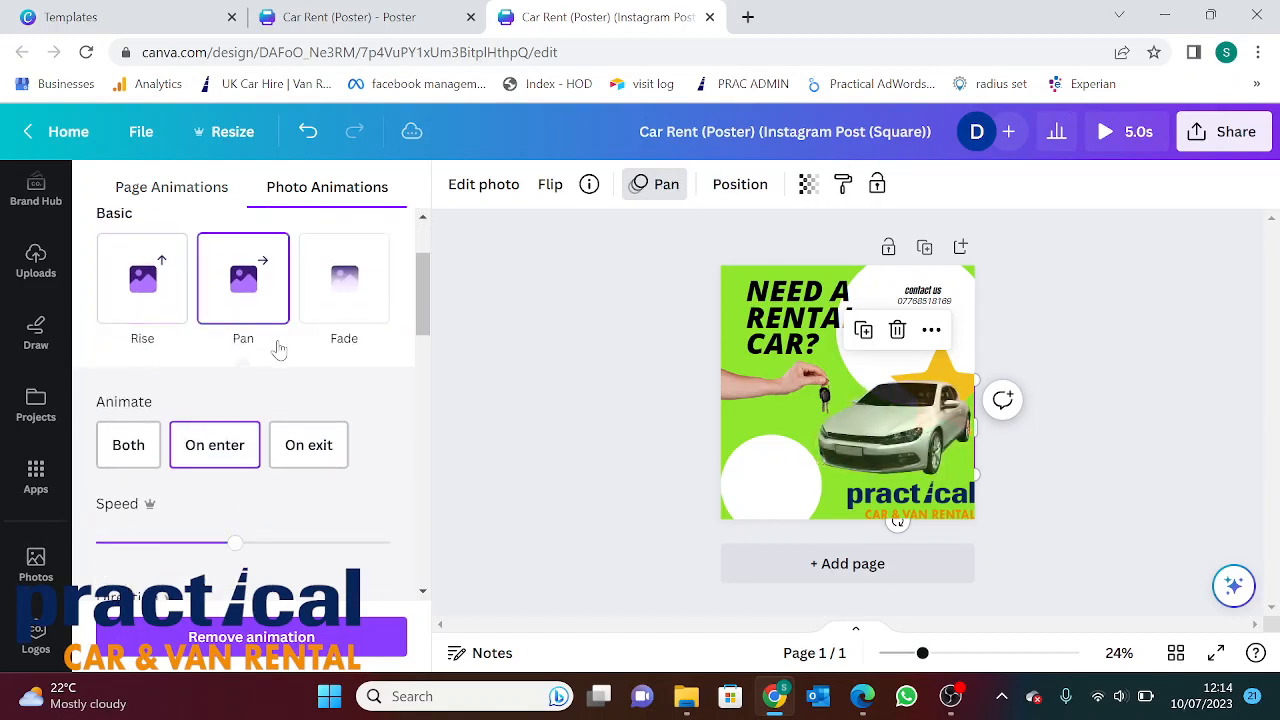
scroll(280, 348, "down", 2)
scroll(280, 348, "down", 2)
scroll(280, 348, "down", 1)
left_click(142, 330)
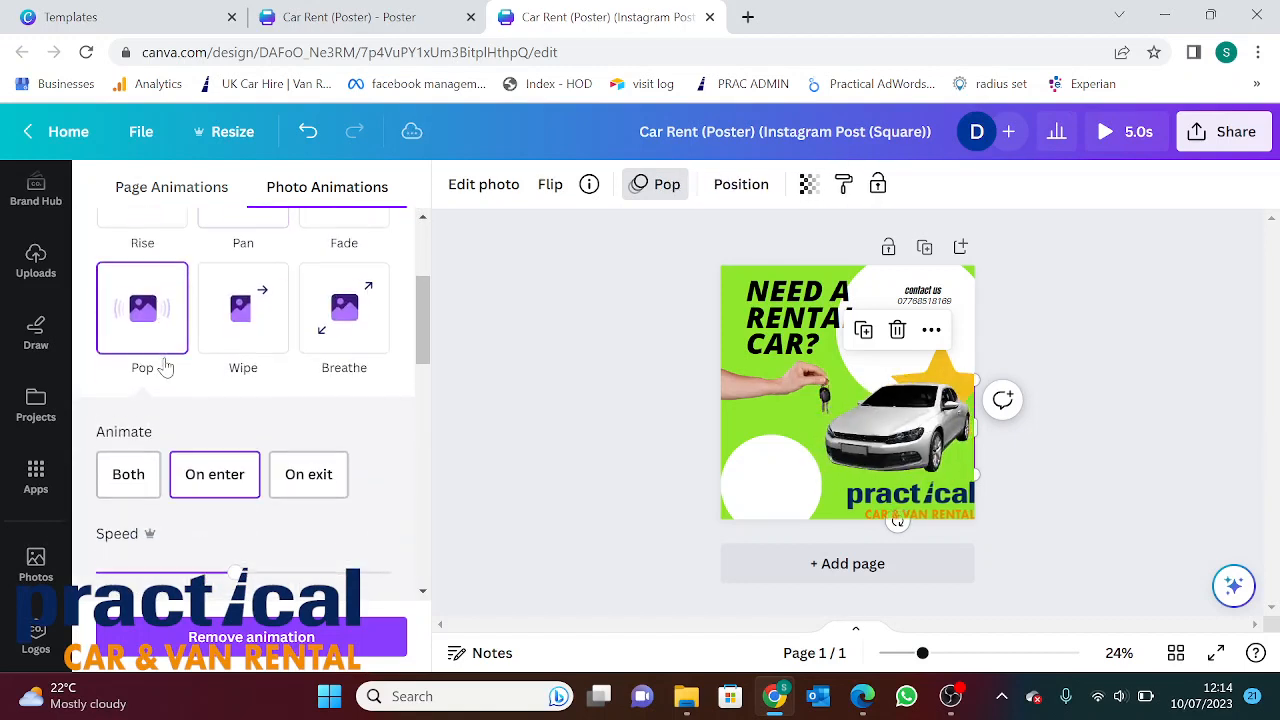
scroll(166, 368, "down", 1)
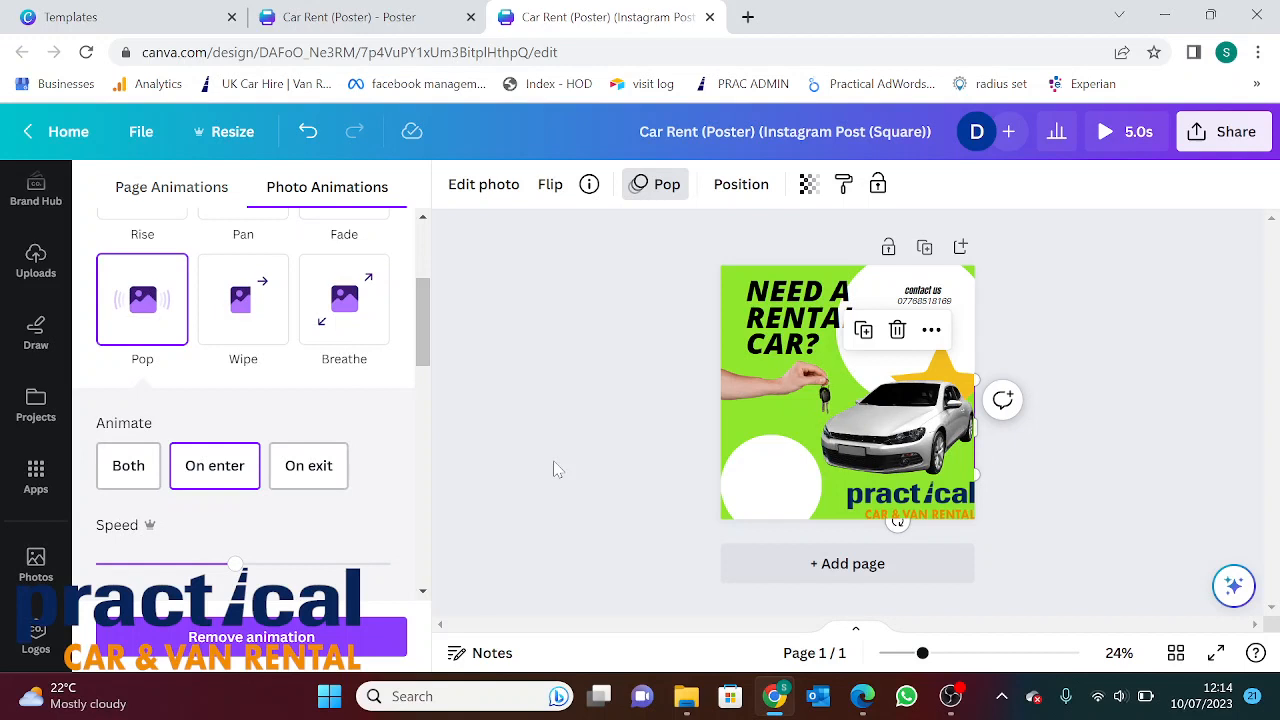
left_click(583, 460)
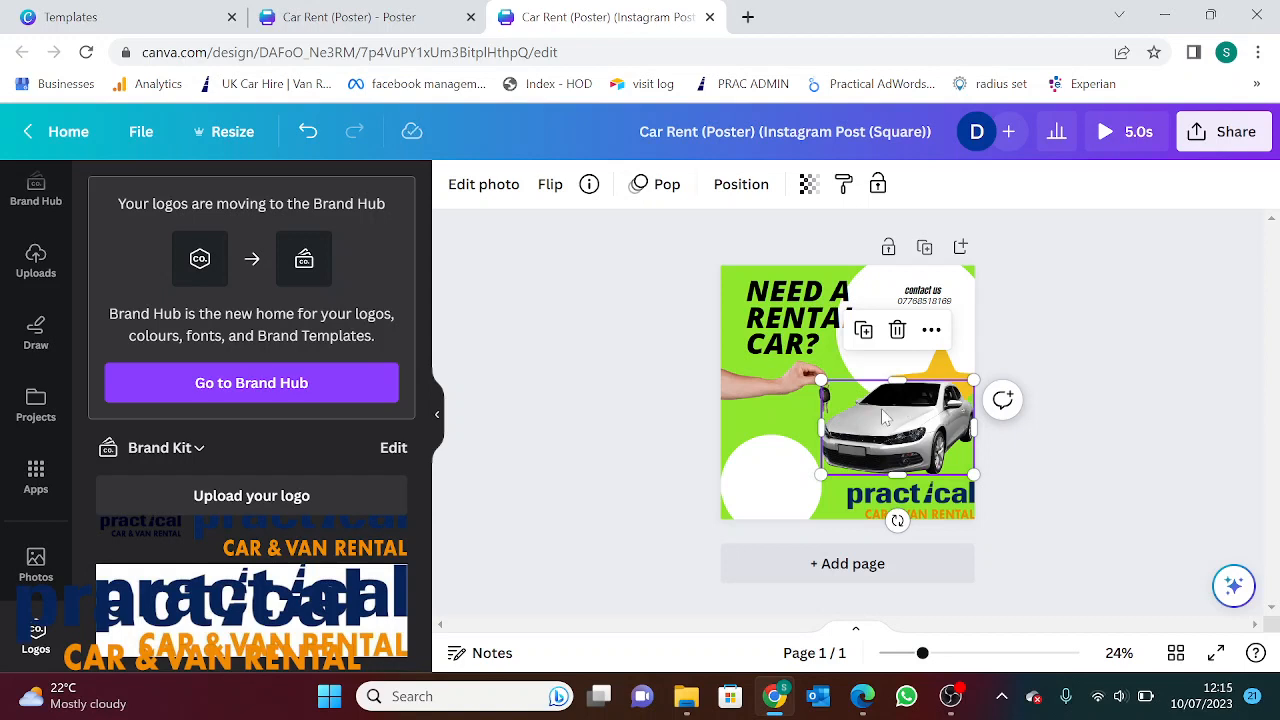
Select the whole page background for a page-level animation
left_click(735, 425)
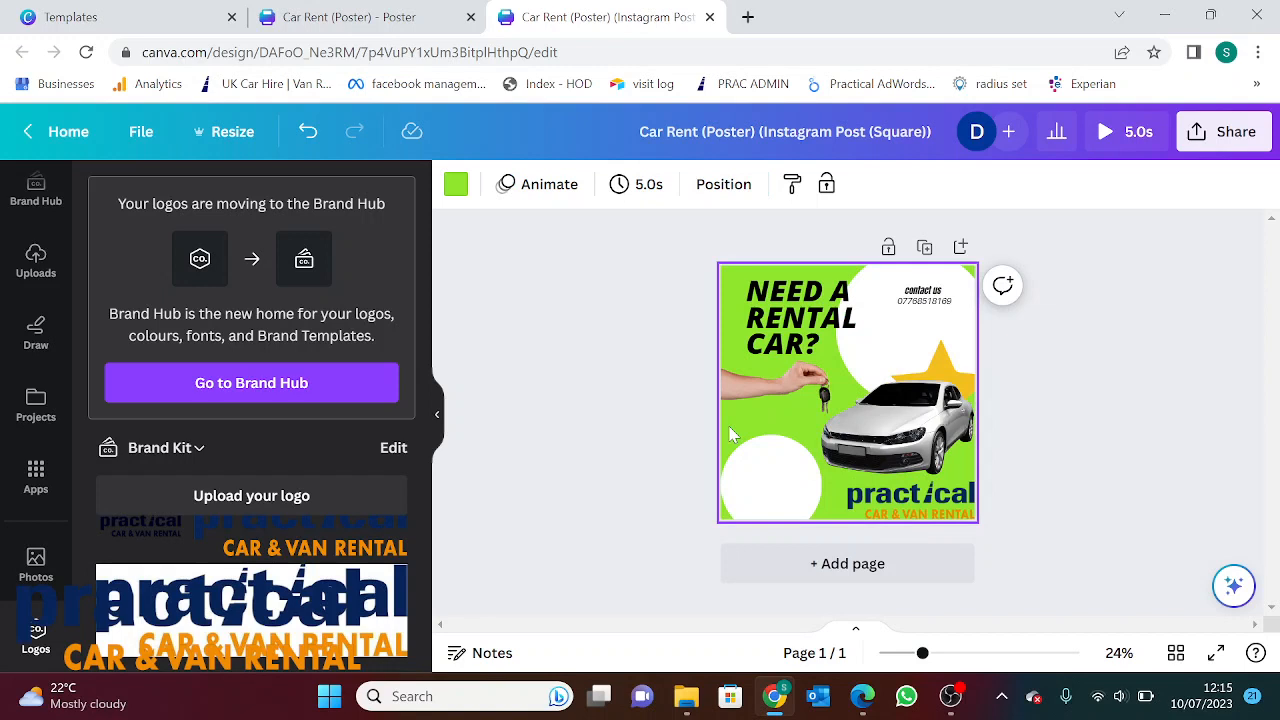
left_click(606, 455)
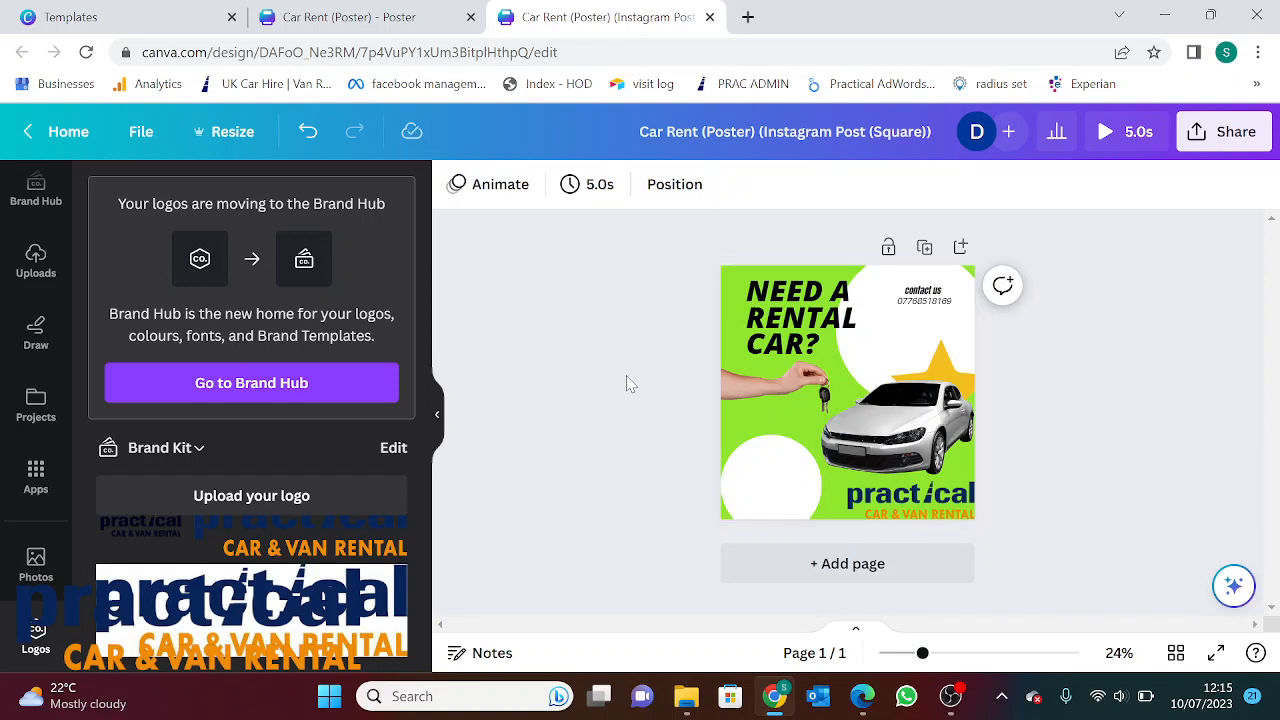
left_click(735, 280)
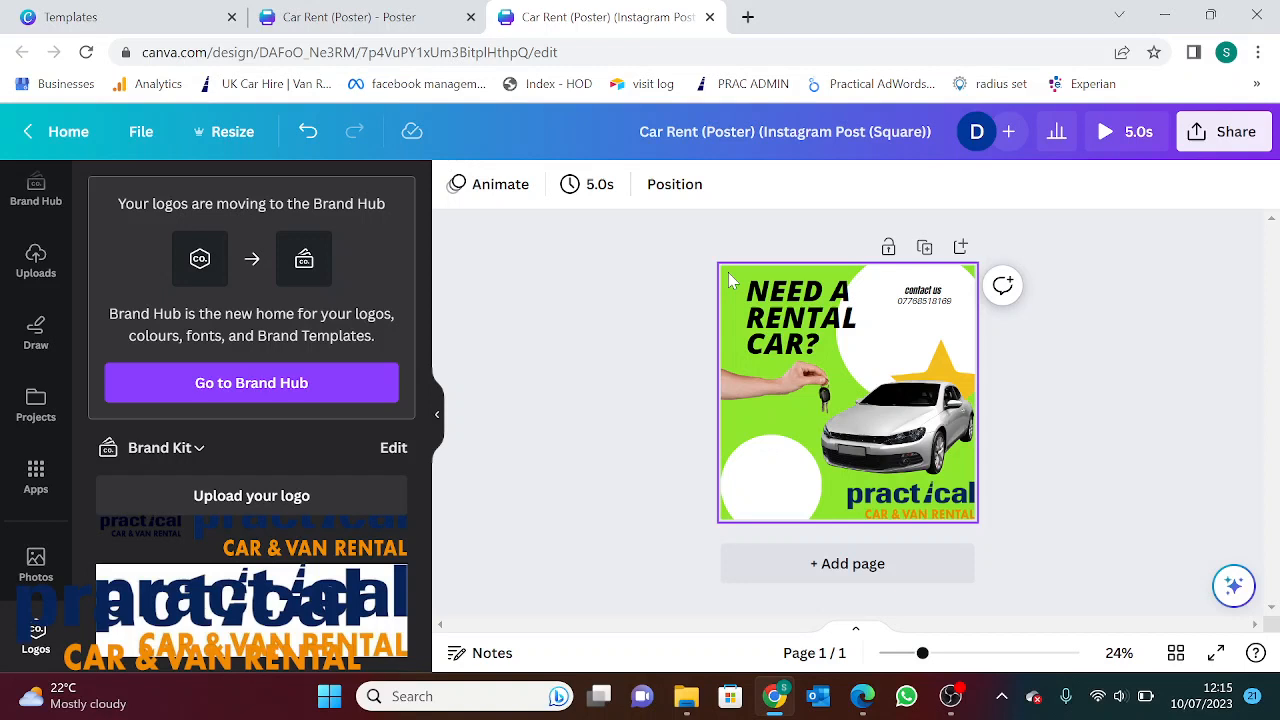
left_click(549, 184)
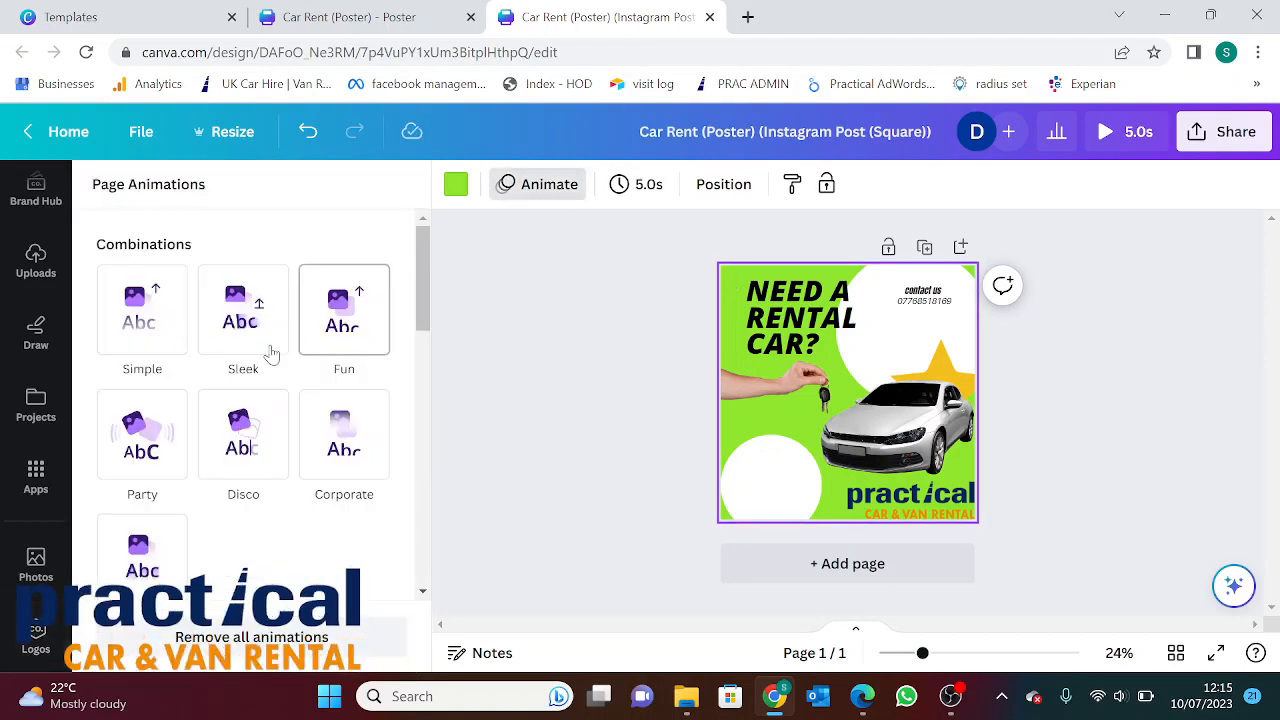
Preview Party, Disco and the last combination, then apply Party to the page
left_click(142, 435)
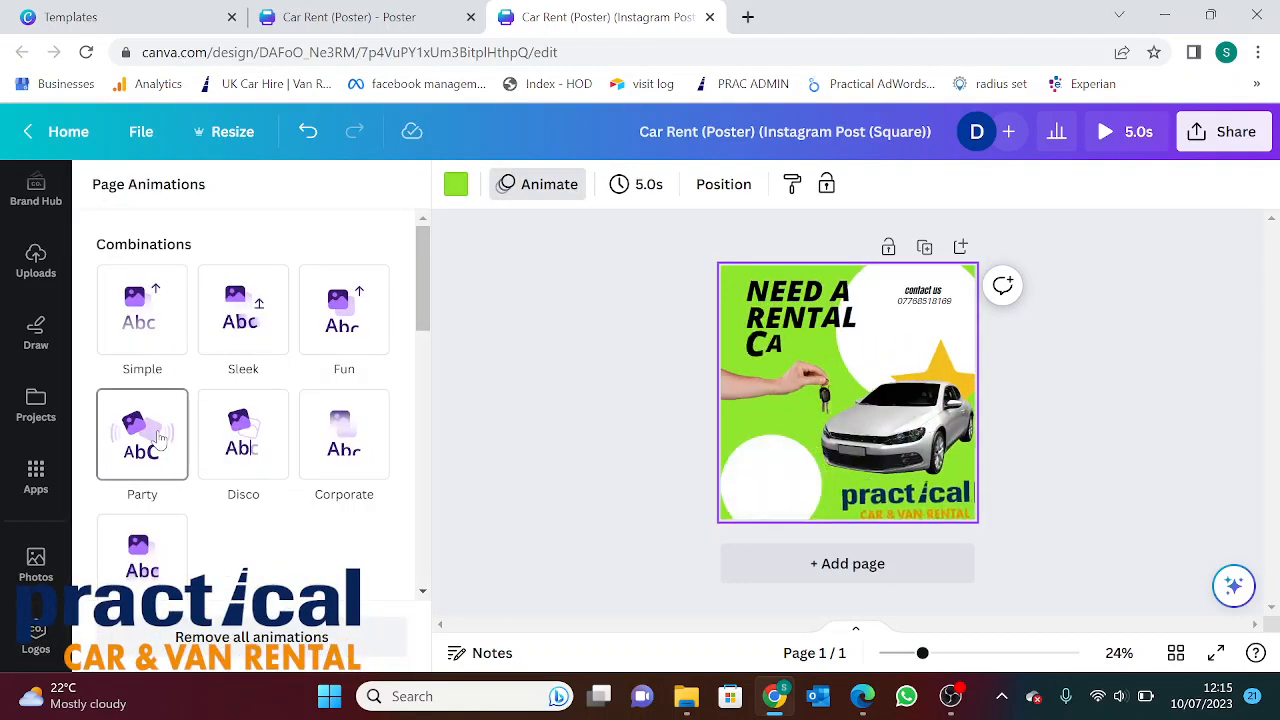
left_click(243, 435)
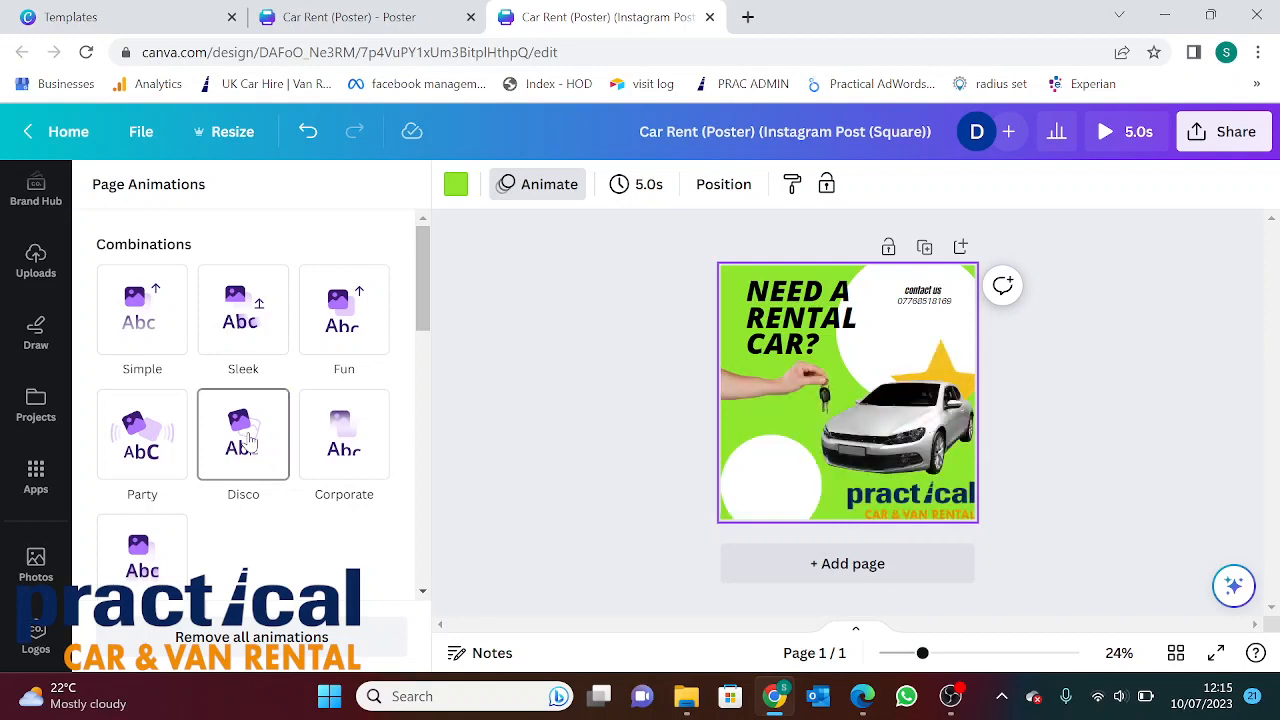
left_click(142, 555)
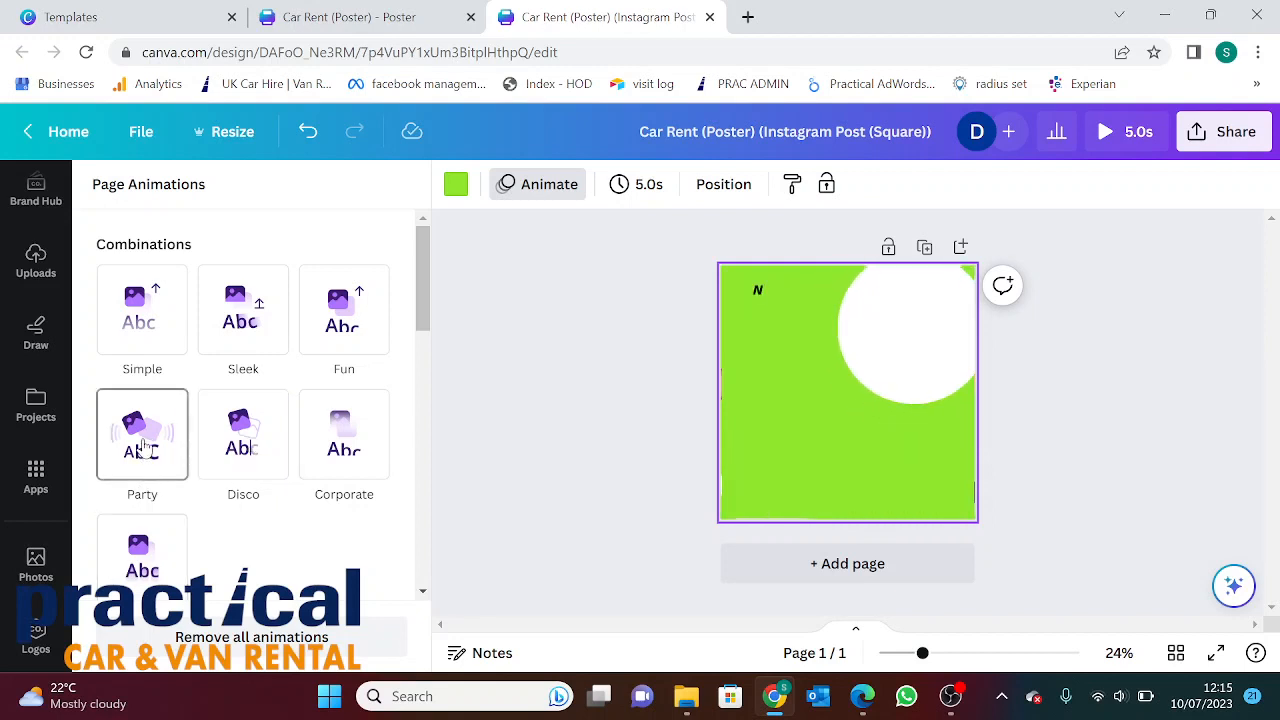
left_click(143, 470)
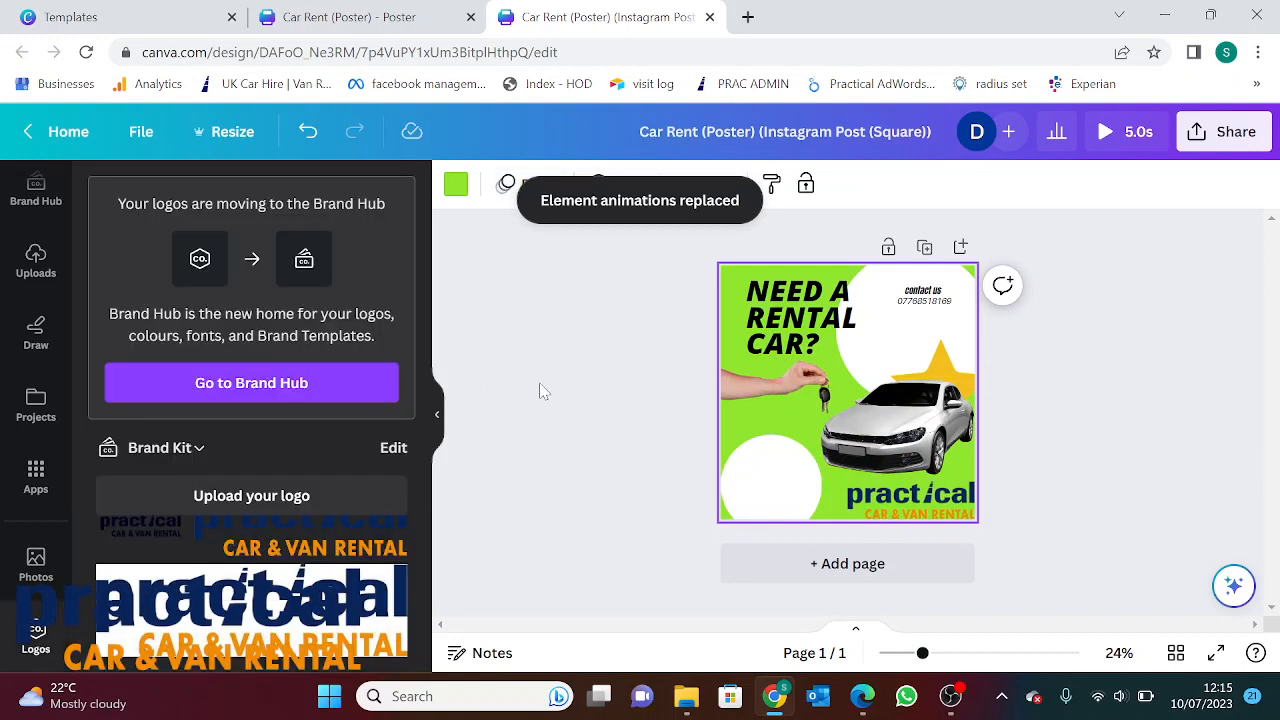
left_click(1085, 450)
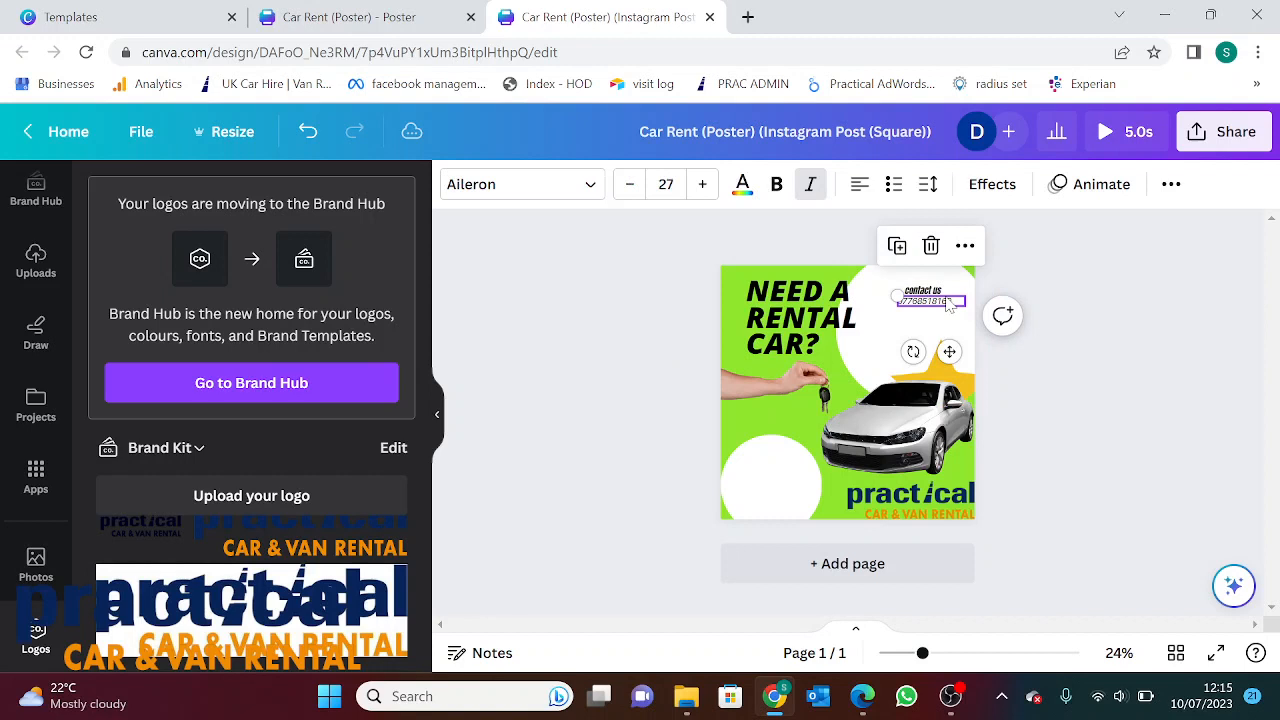
Rename the design to 'Car rental post' via the title field at the top
left_click(1094, 394)
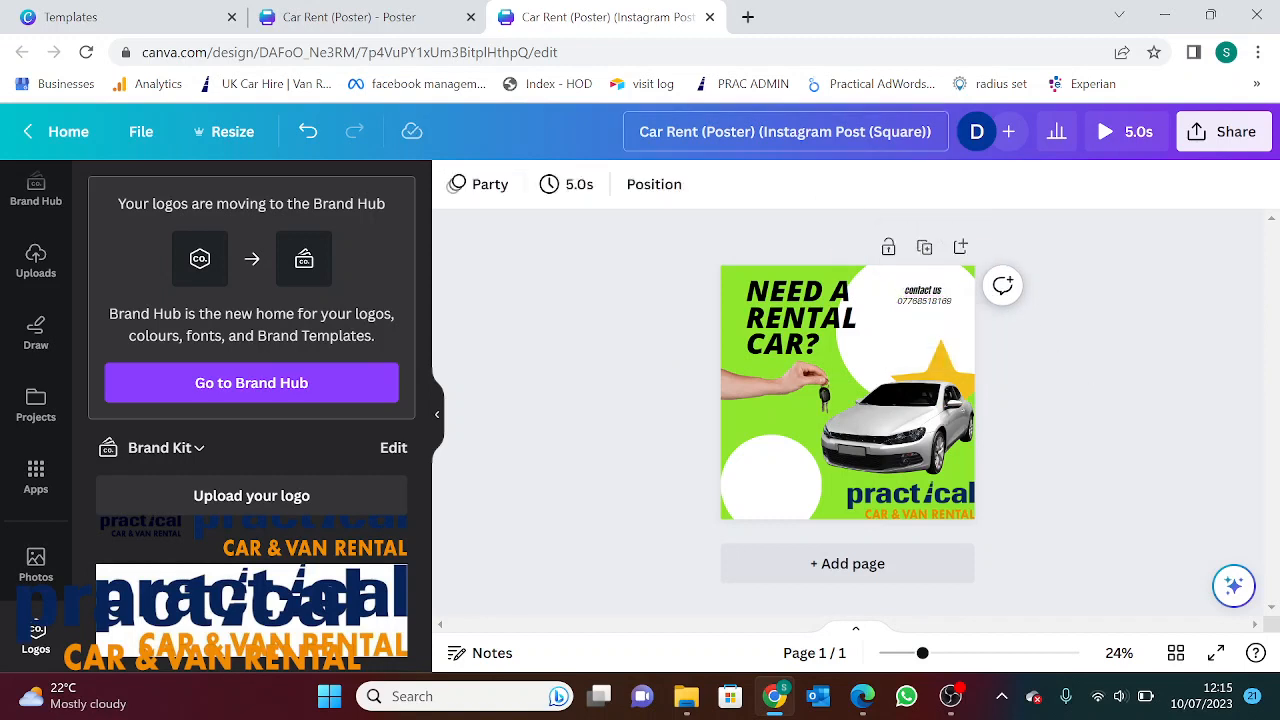
left_click(747, 131)
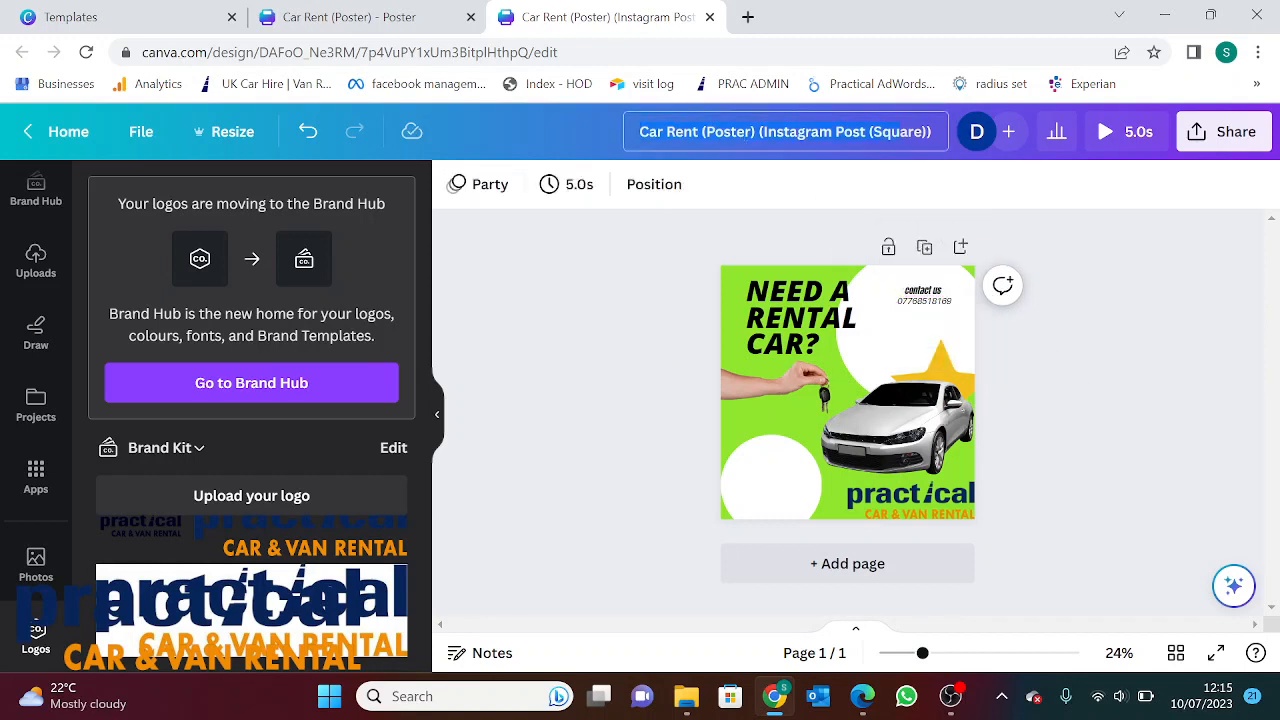
type("Car rent")
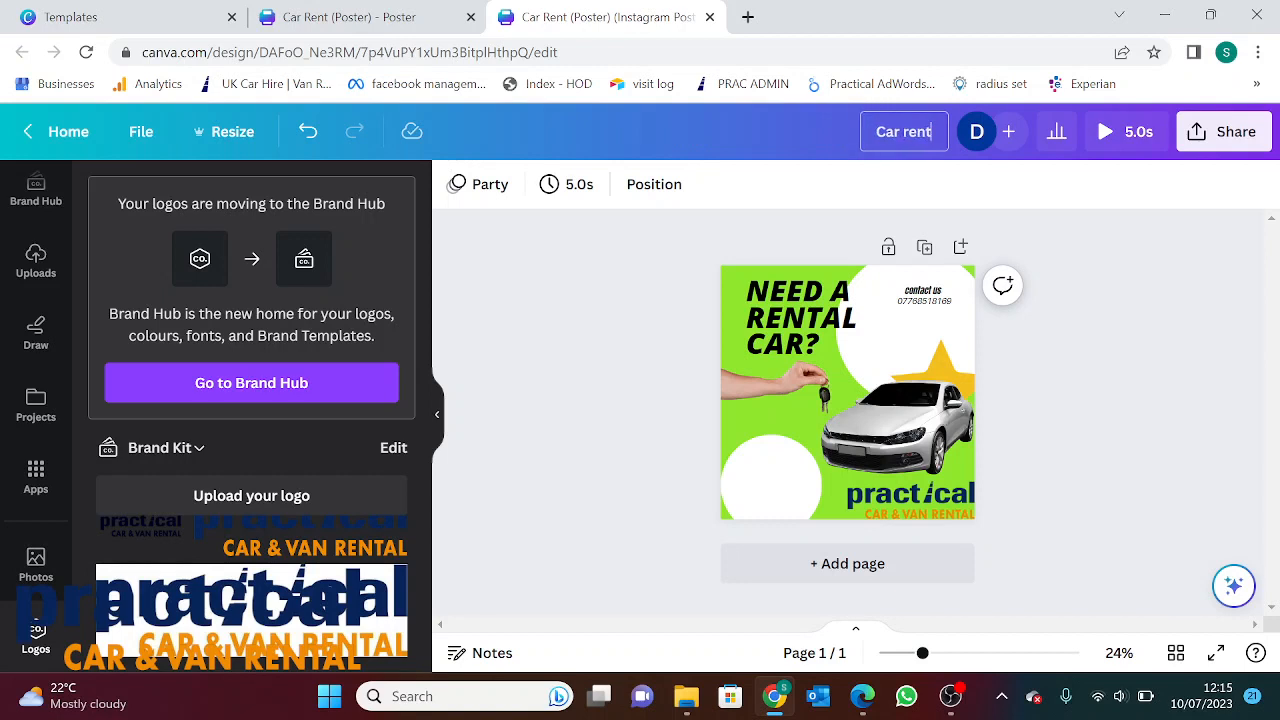
type(" post")
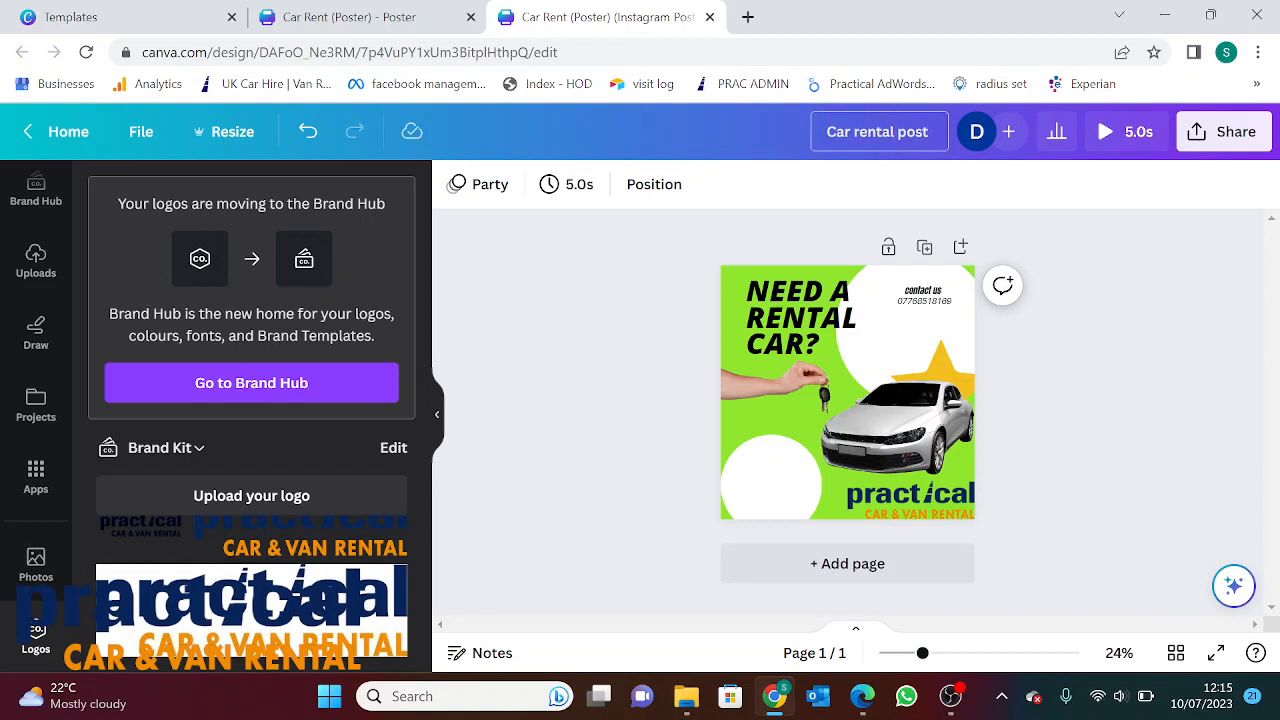
left_click(588, 350)
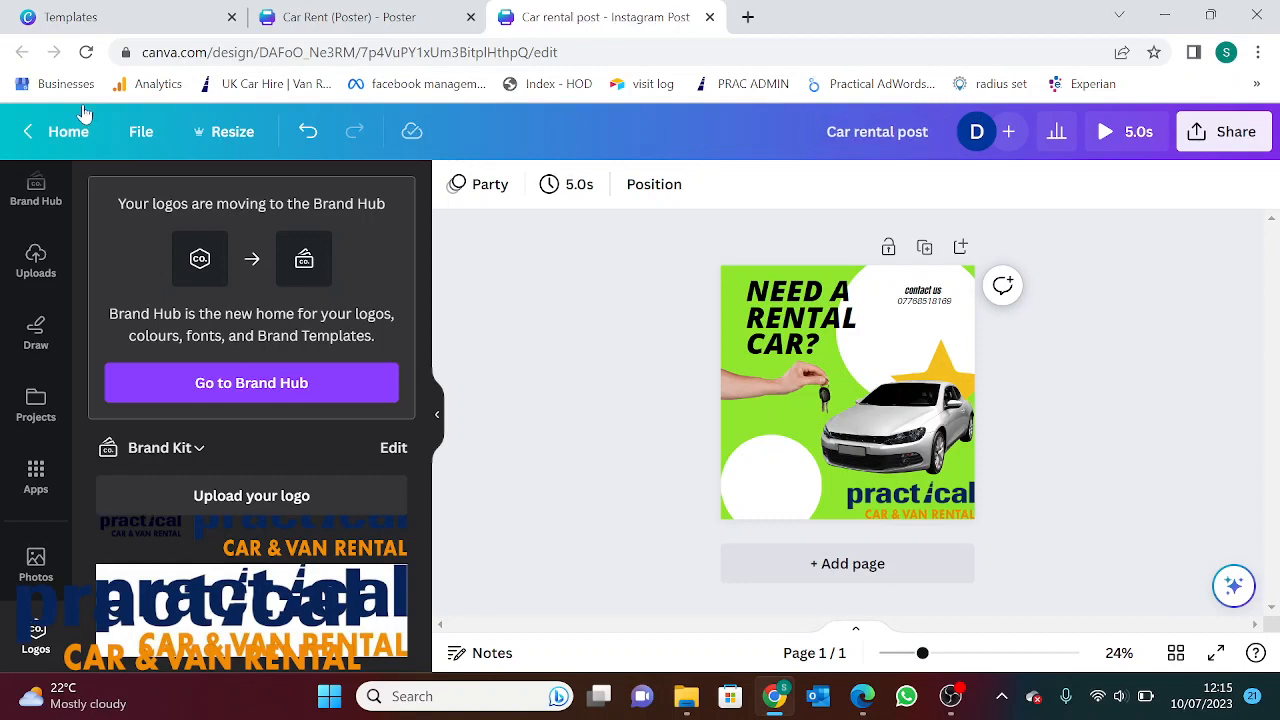
Download 'Car rental post' as a GIF instead of MP4 Video and dismiss the progress panel
left_click(141, 132)
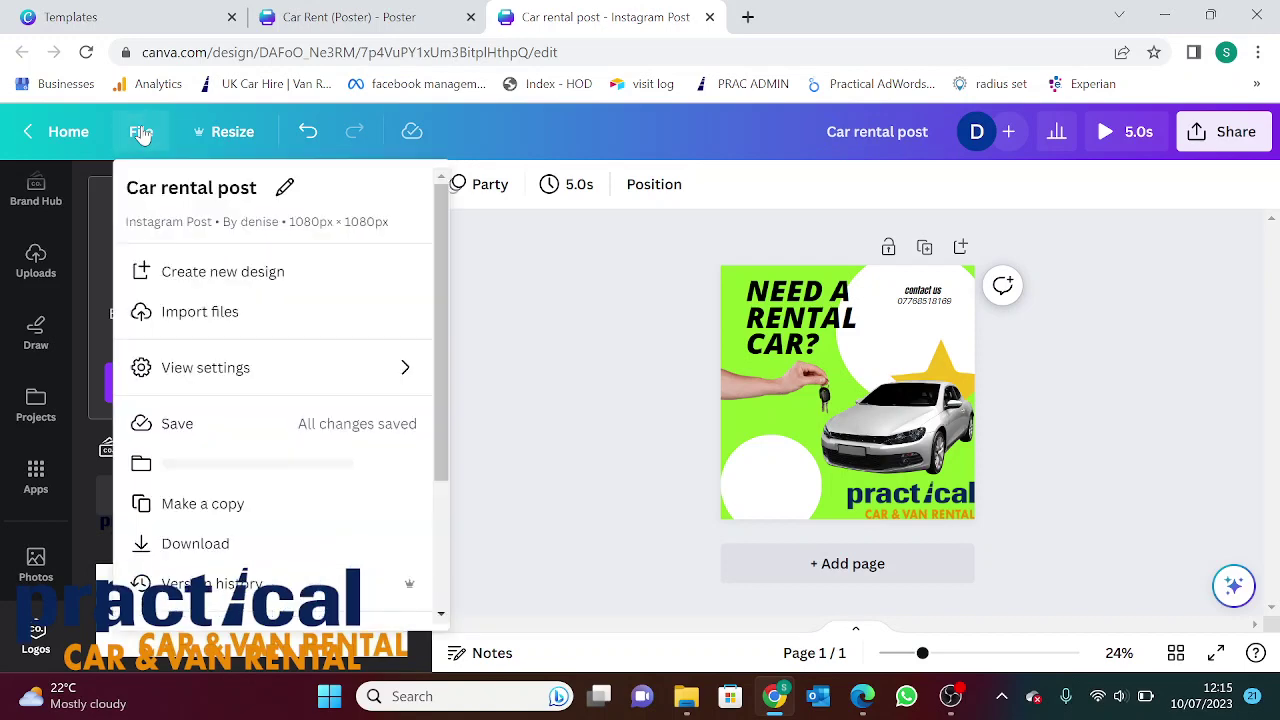
left_click(195, 543)
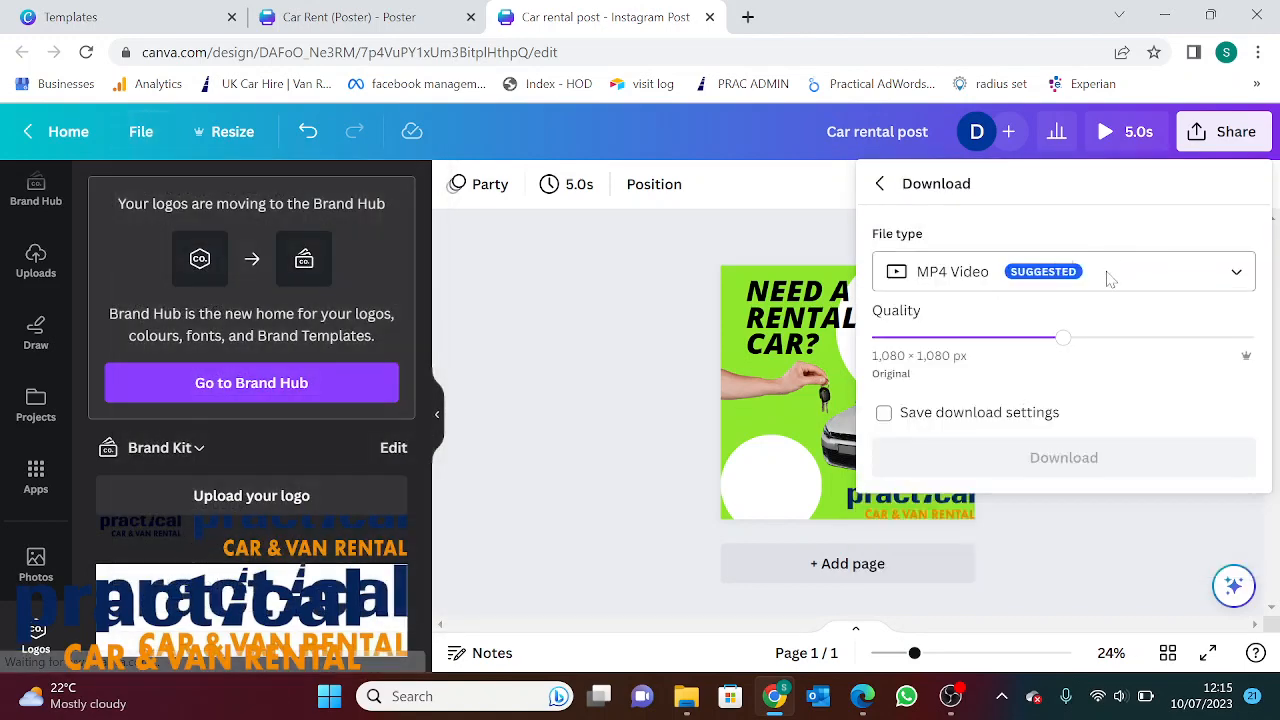
left_click(1122, 281)
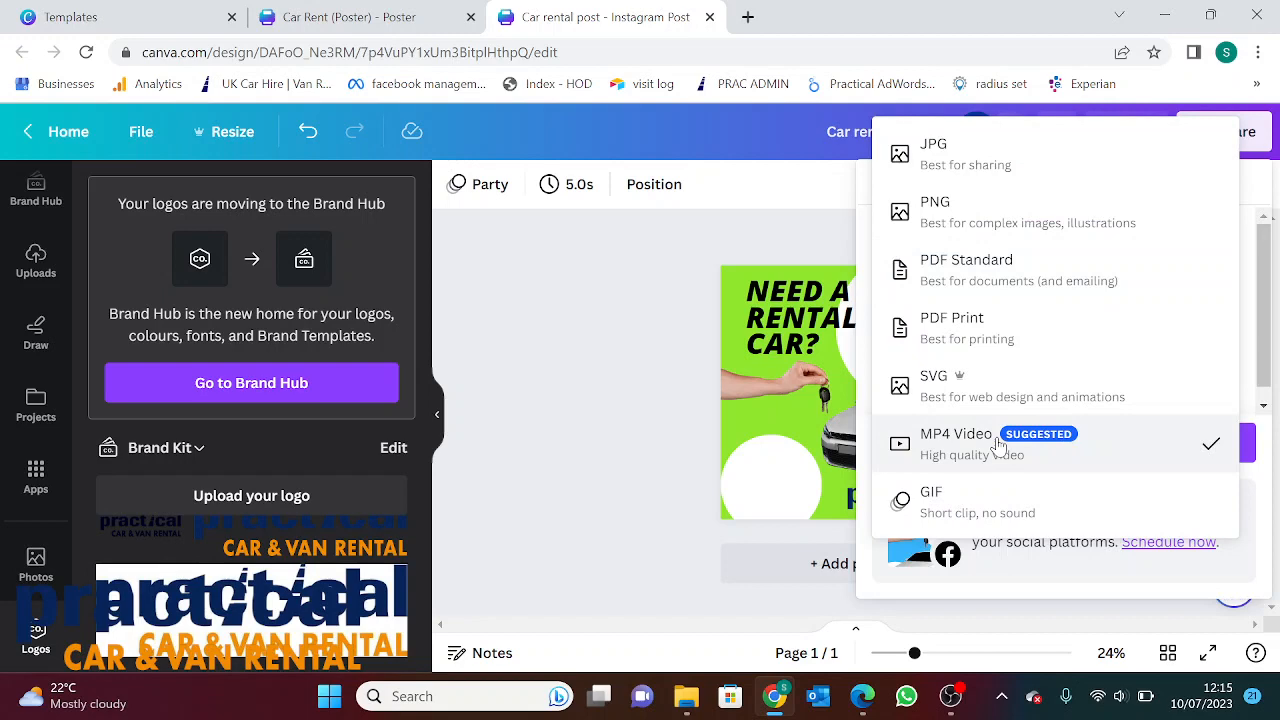
left_click(972, 505)
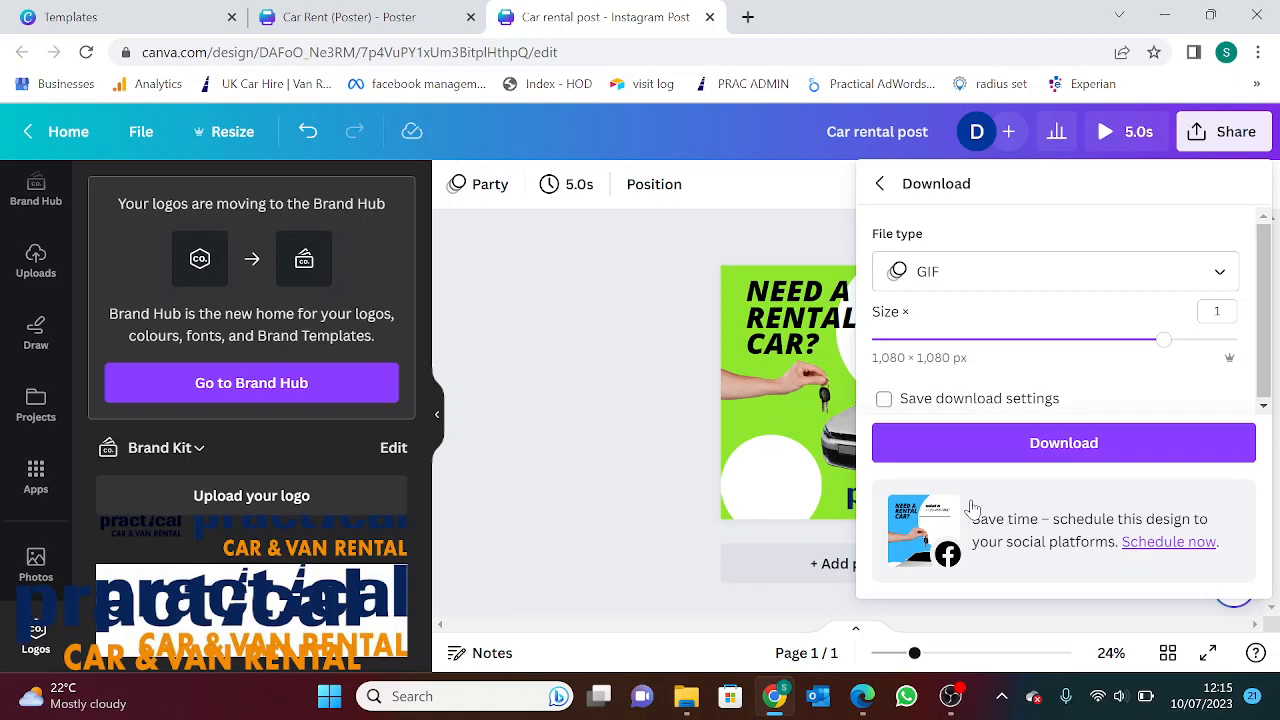
left_click(987, 447)
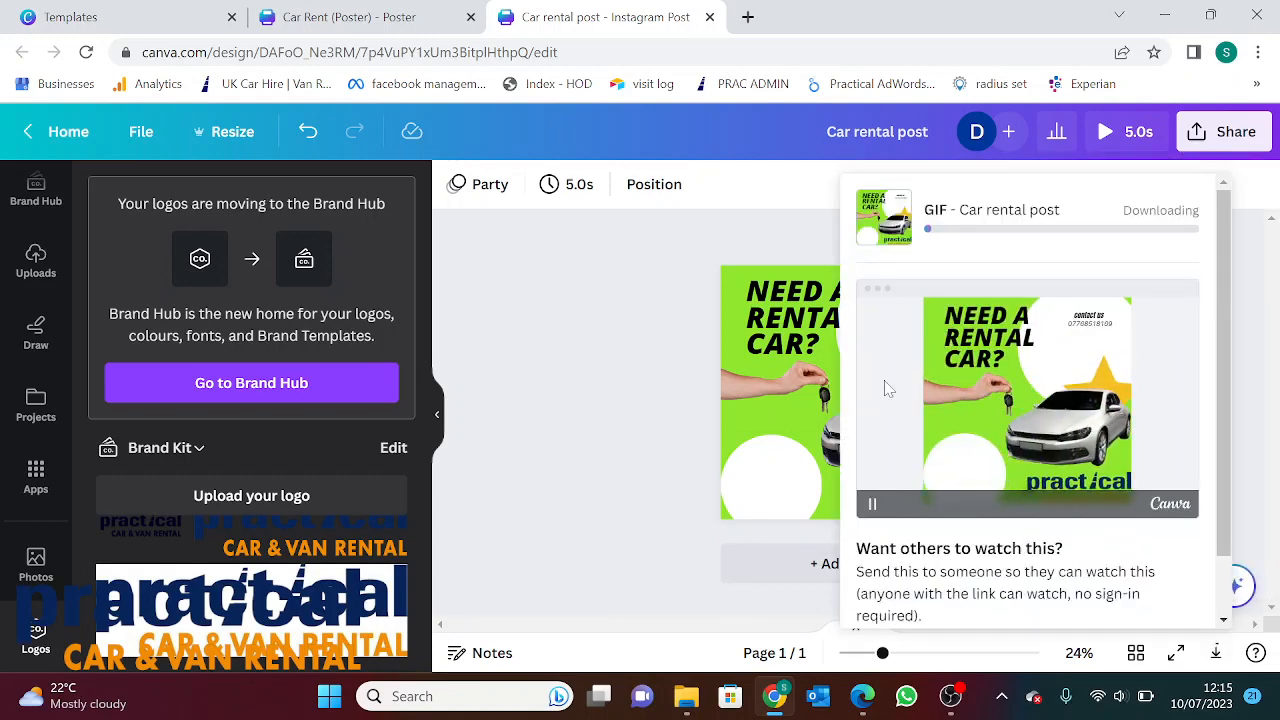
left_click(588, 412)
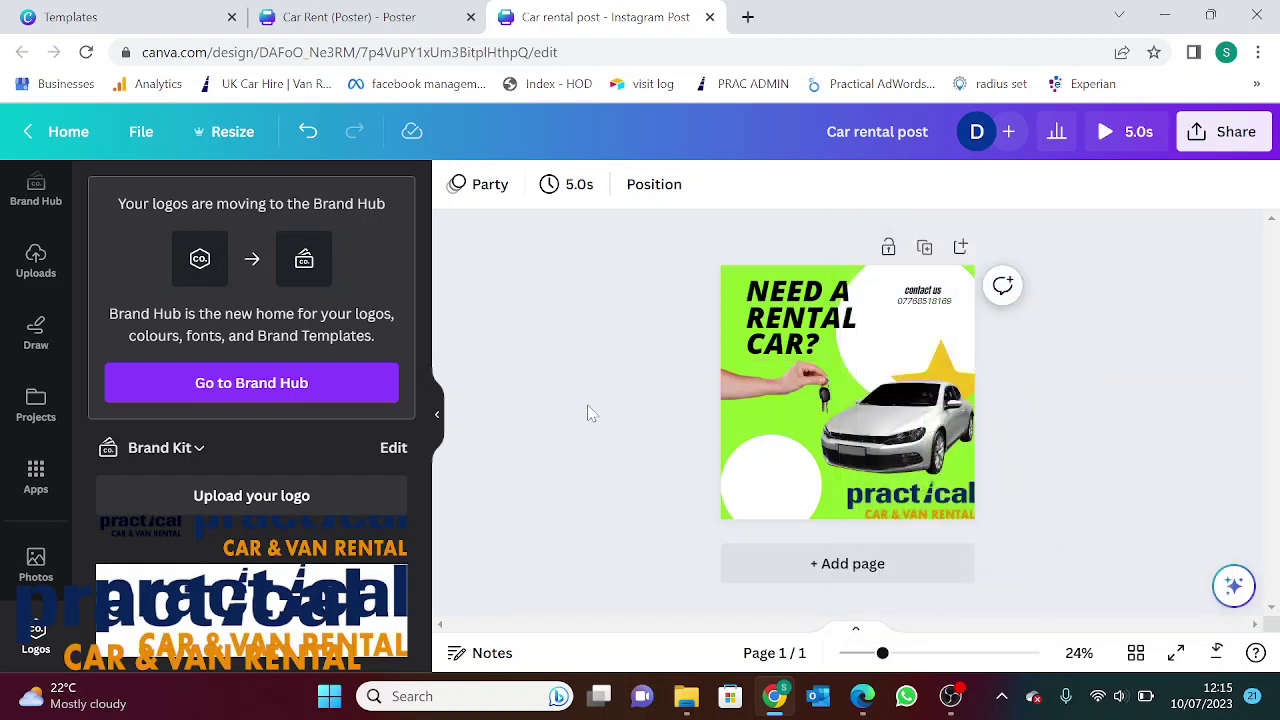
Download a second copy of 'Car rental post' as a PNG
left_click(150, 137)
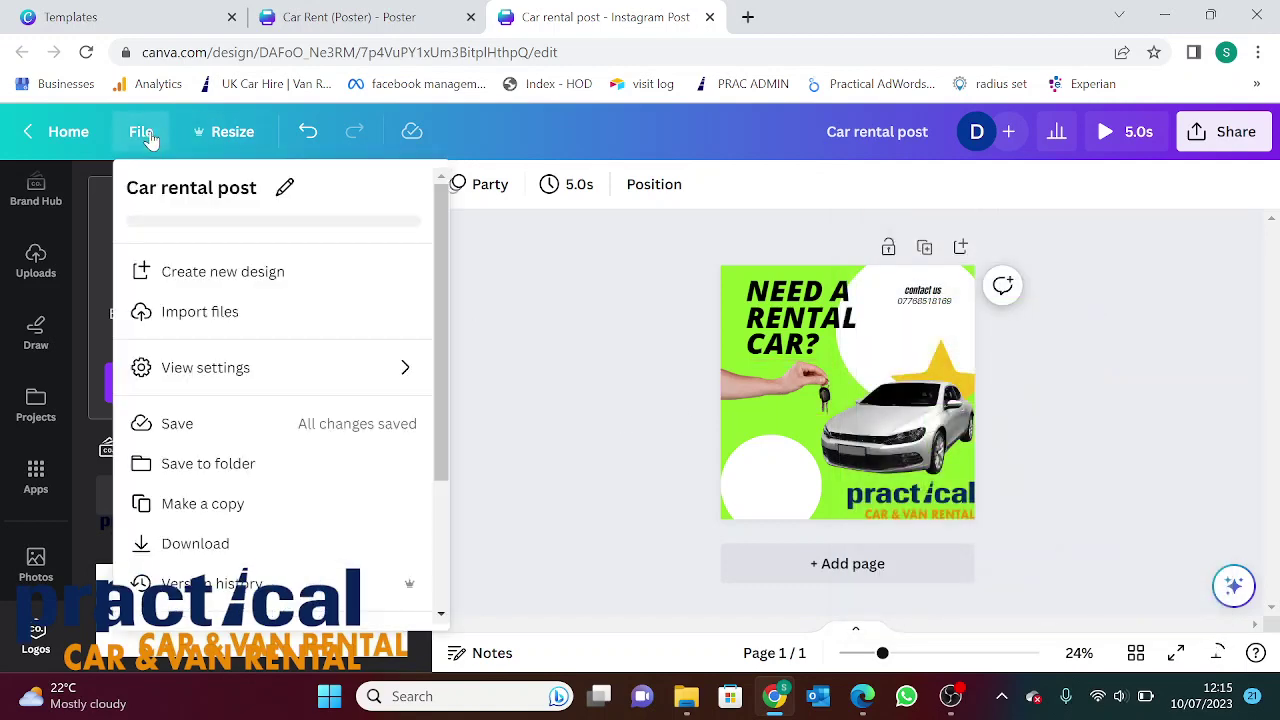
left_click(195, 543)
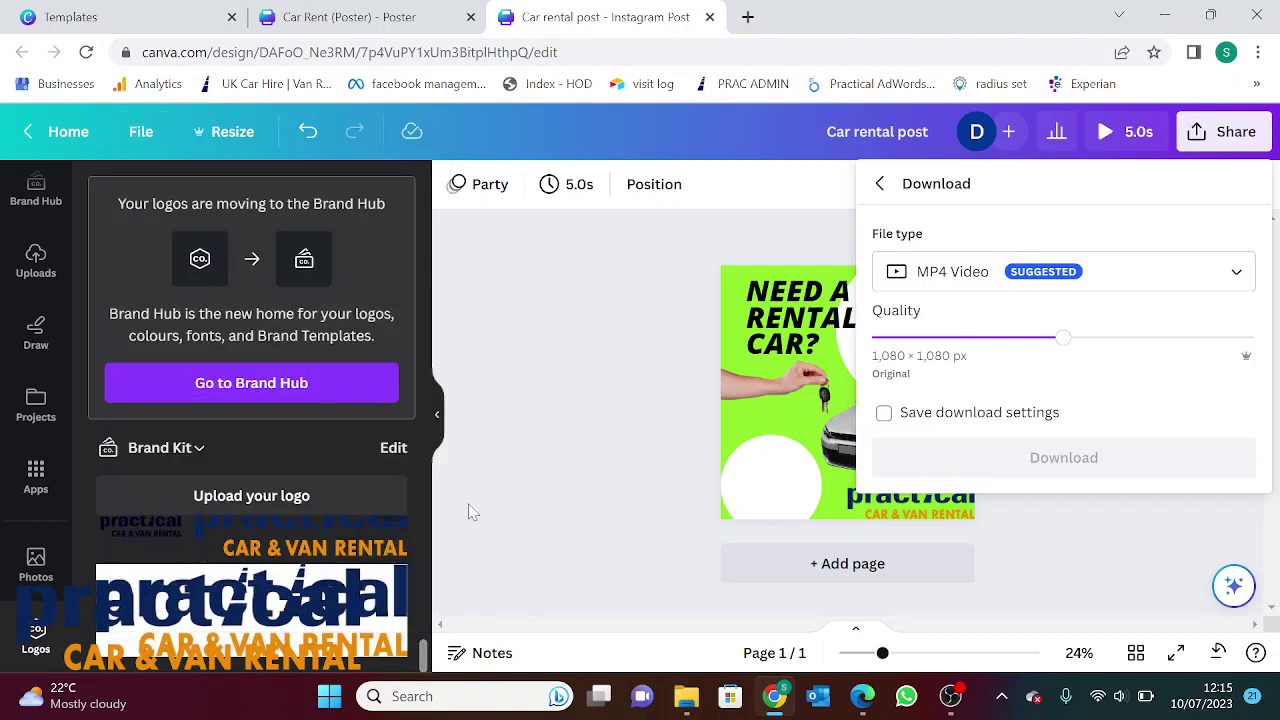
left_click(993, 278)
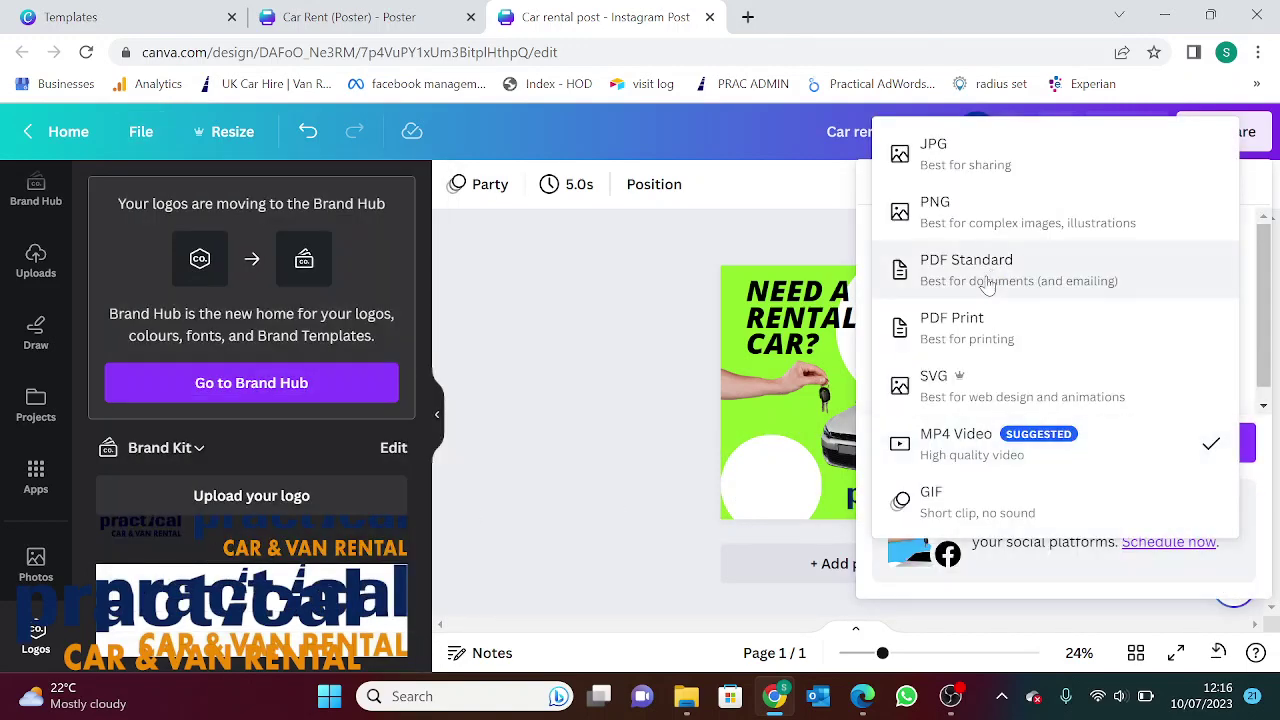
left_click(977, 212)
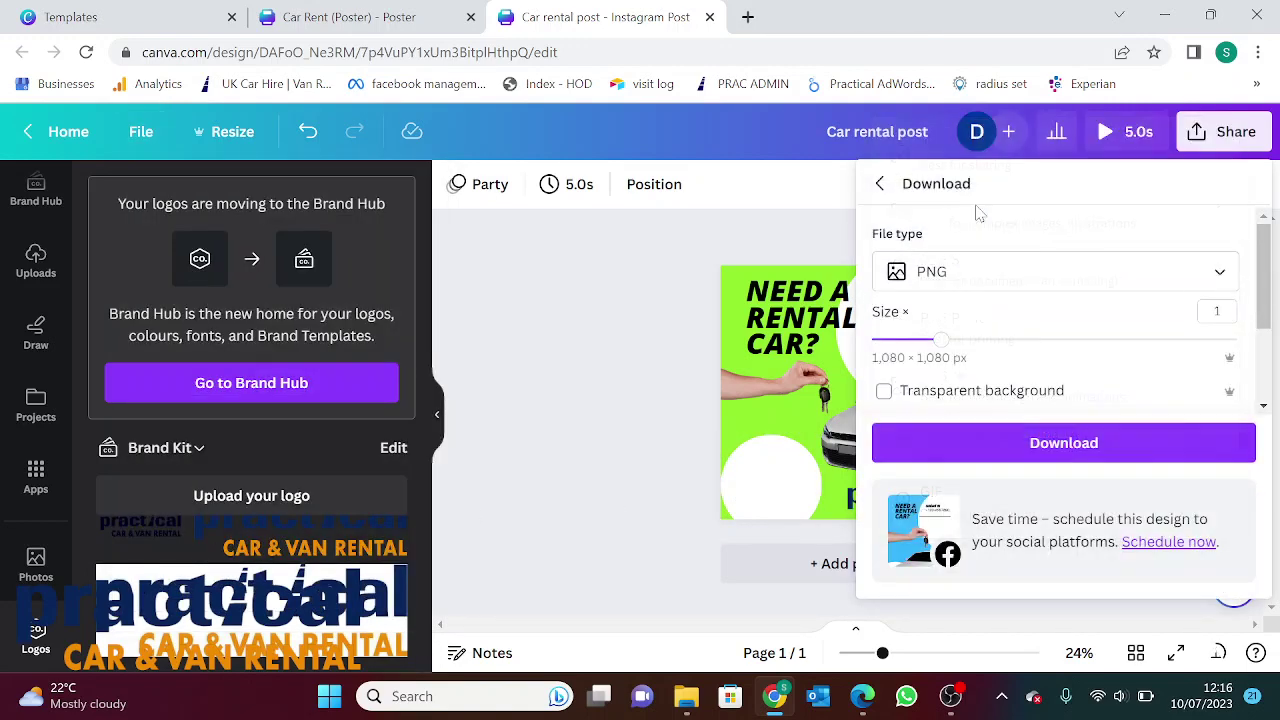
left_click(996, 443)
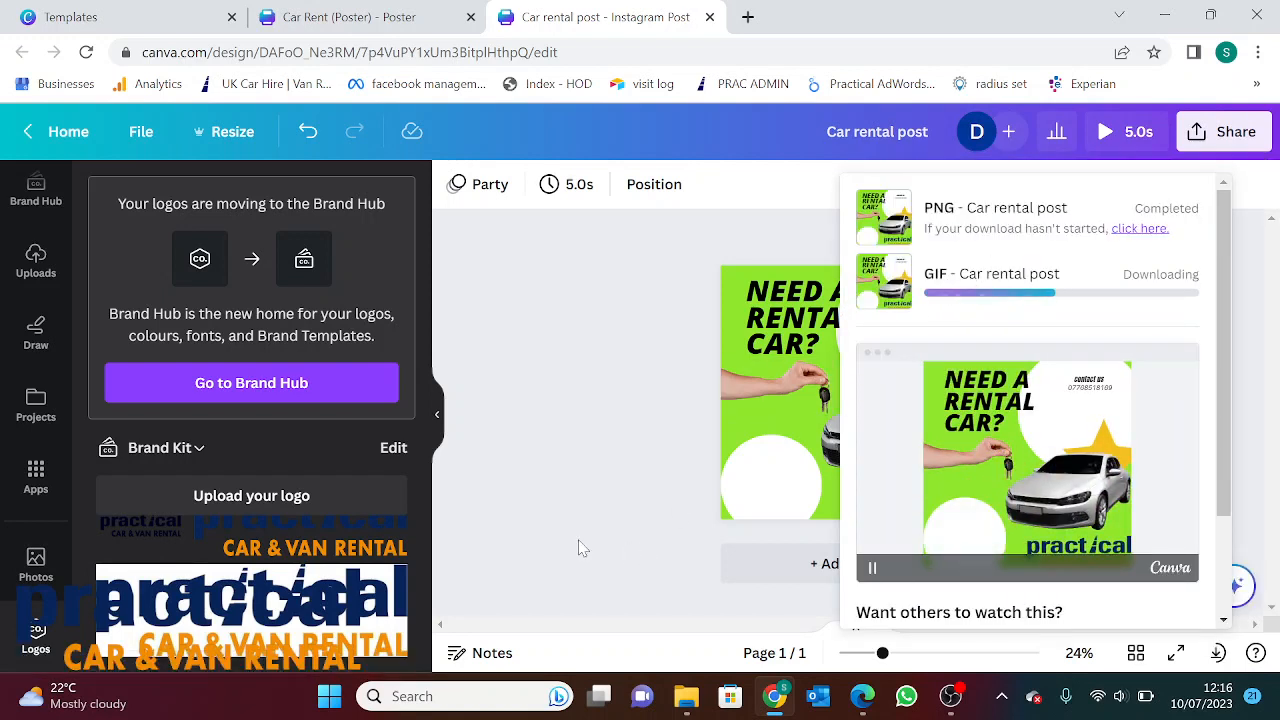
View the Downloads folder in File Explorer to find the new Car rental post files
left_click(687, 696)
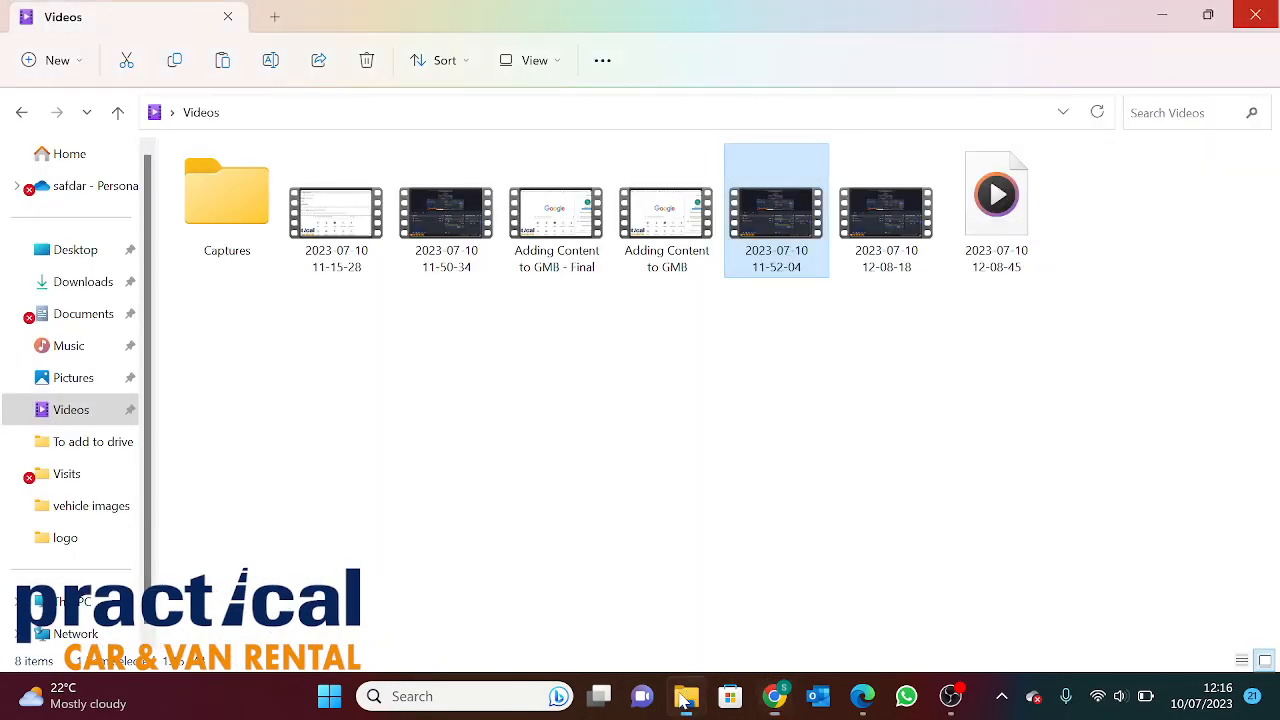
left_click(83, 281)
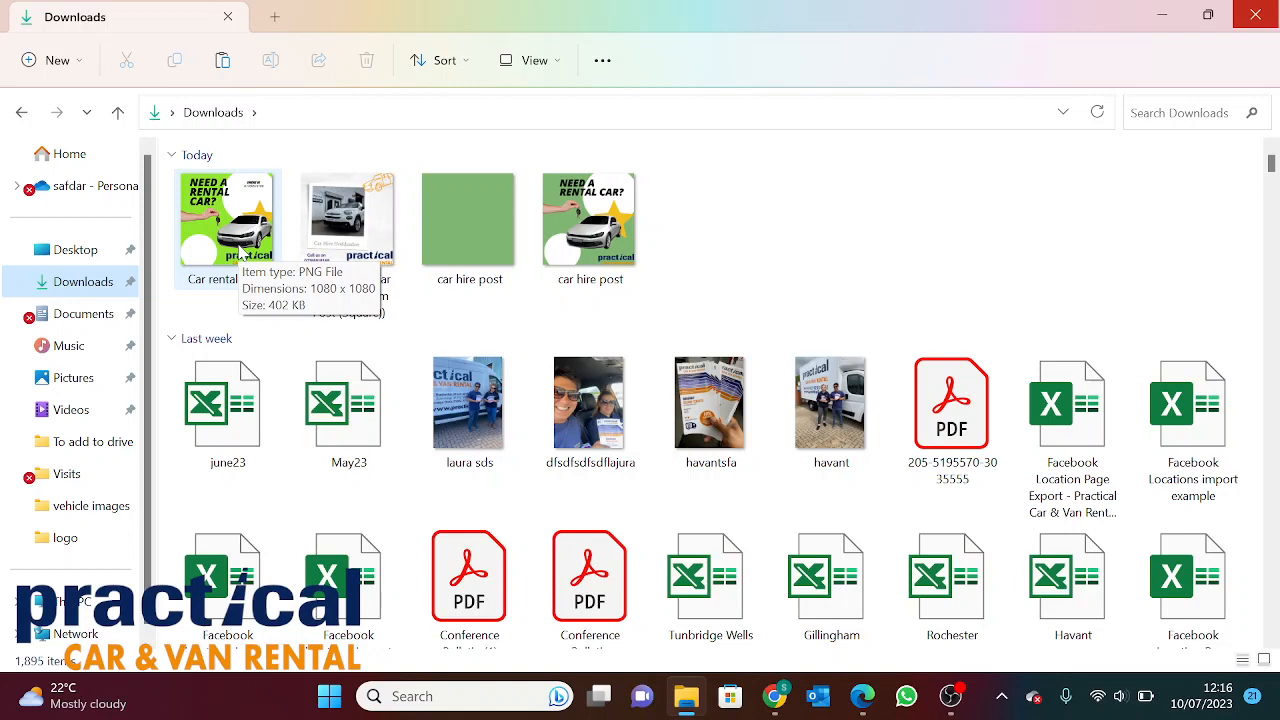
left_click(780, 696)
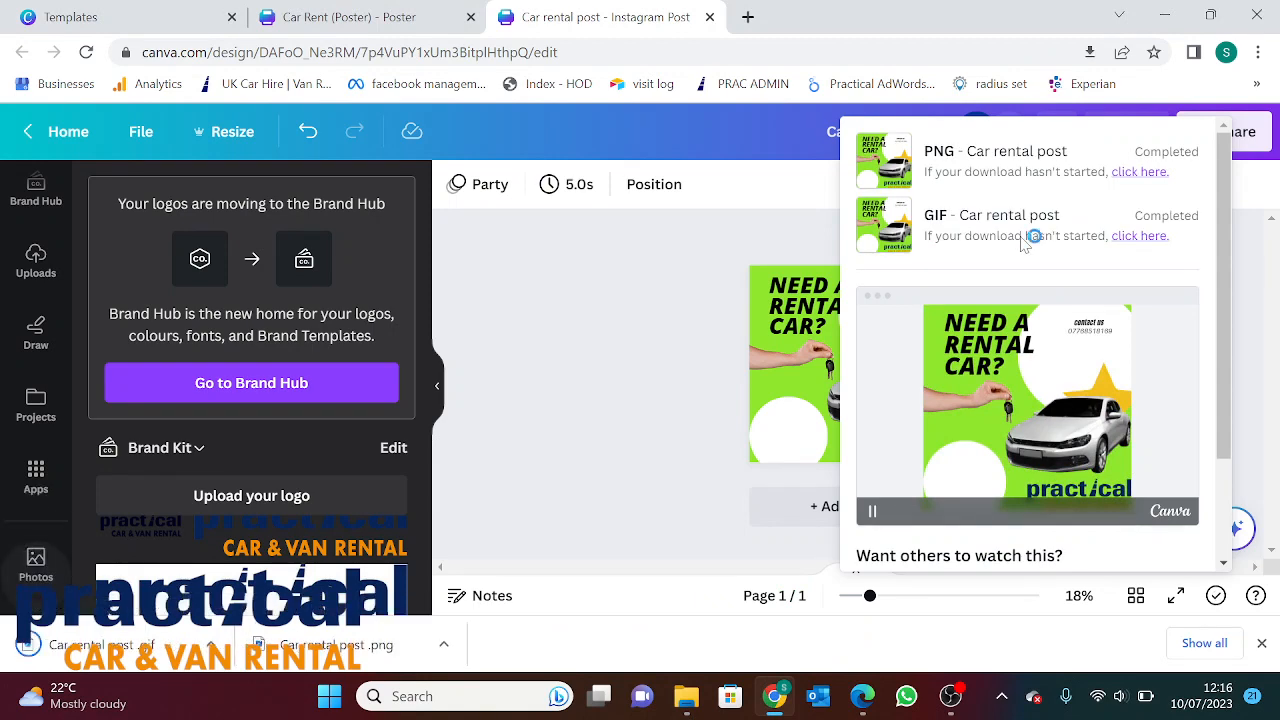
left_click(687, 696)
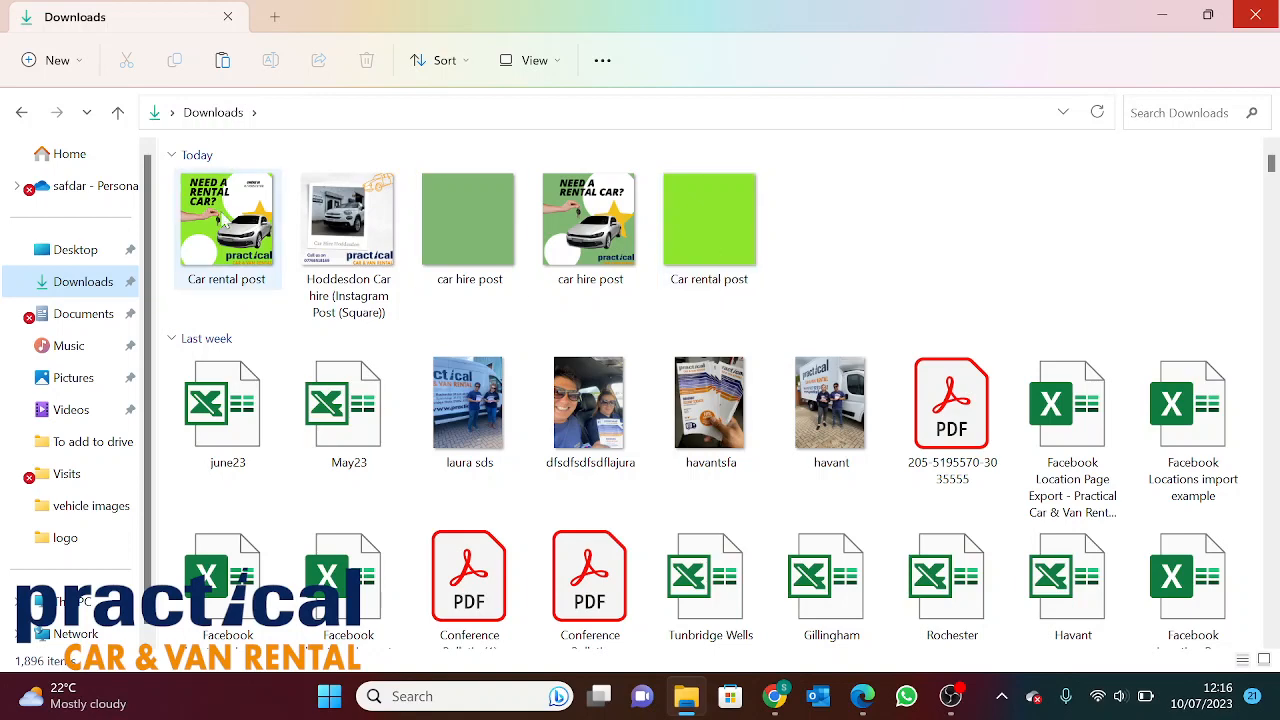
Close the Car rental post and Car Rent (Poster) design tabs in Chrome
left_click(776, 704)
left_click(653, 300)
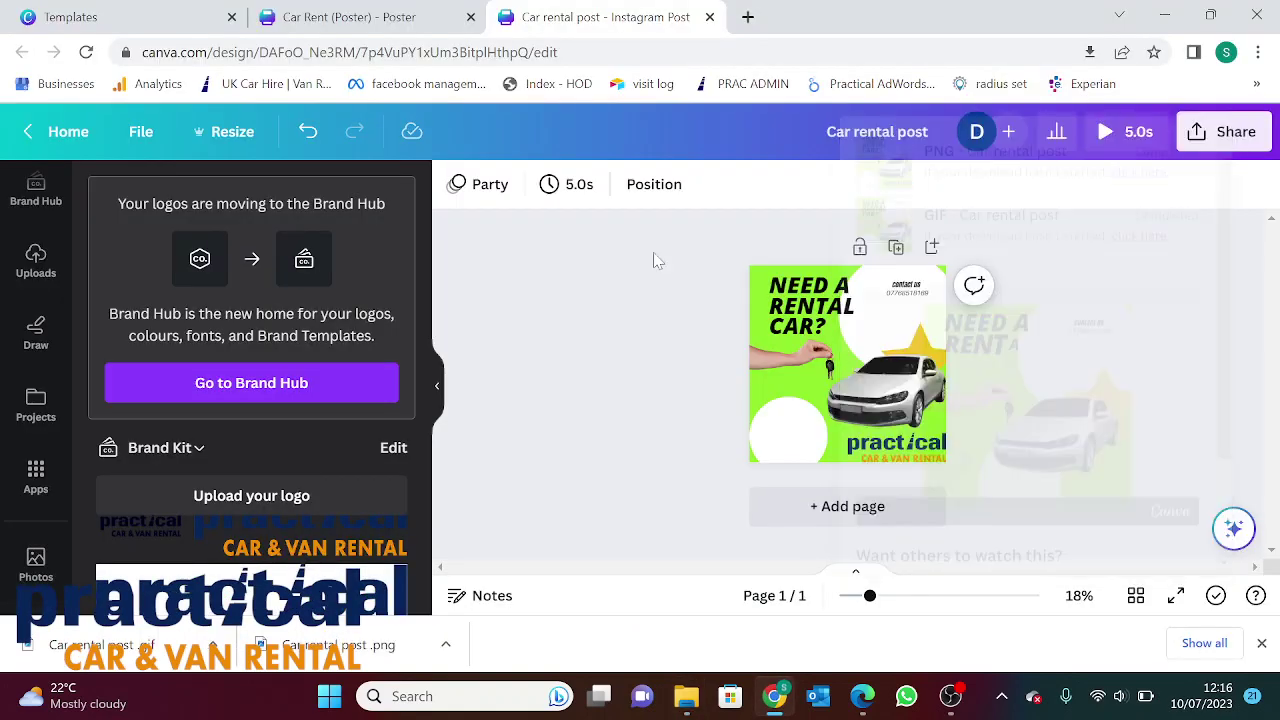
left_click(710, 17)
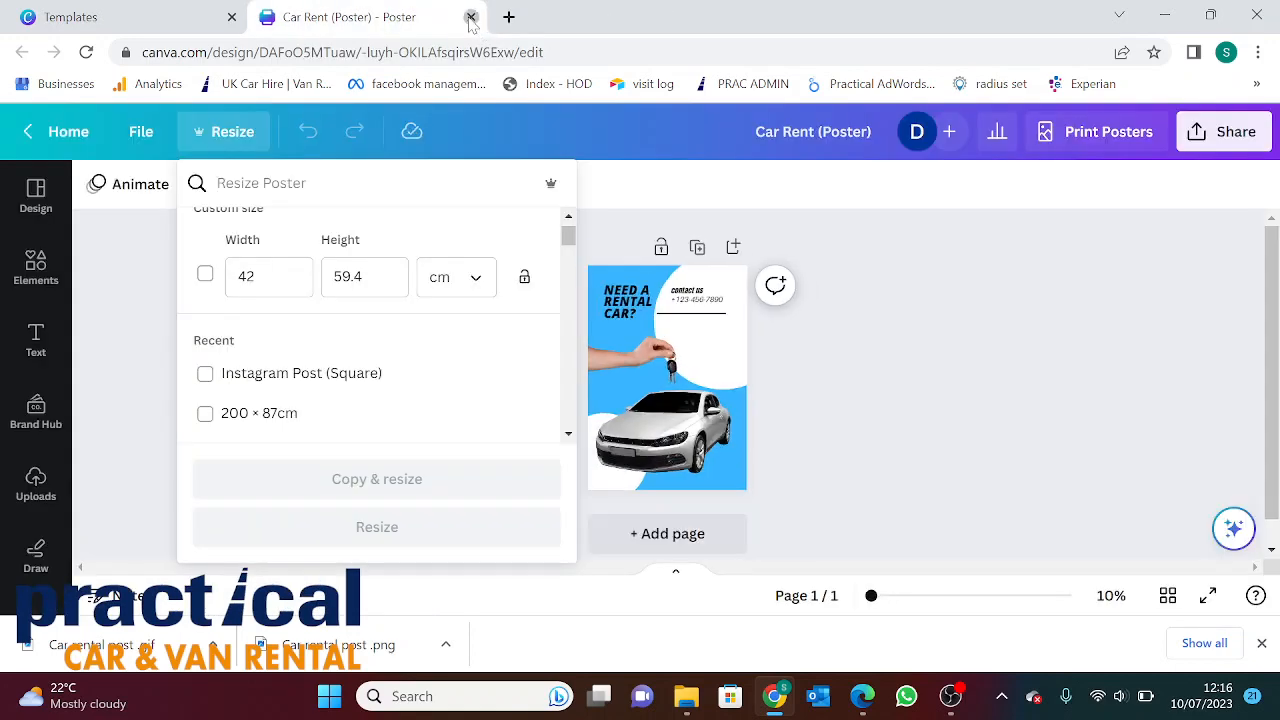
left_click(470, 17)
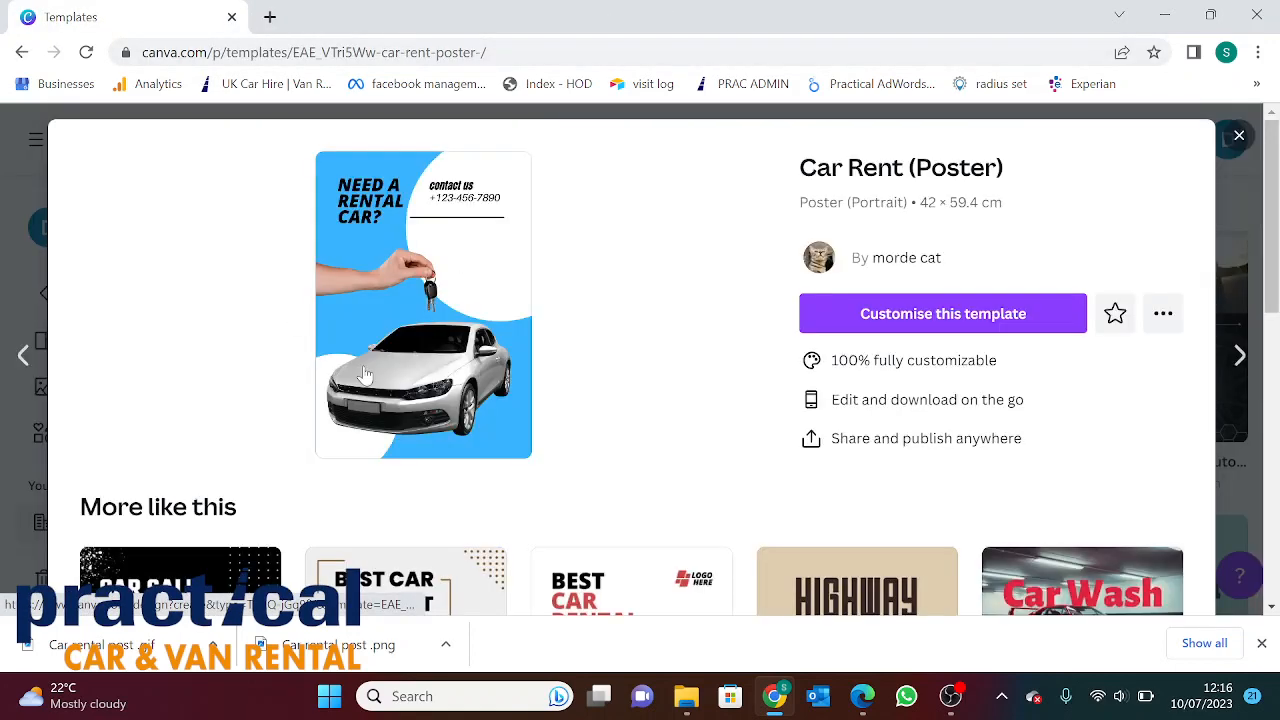
Replace the 'car hire' template search with 'image', listing 15,132 templates
left_click(1240, 138)
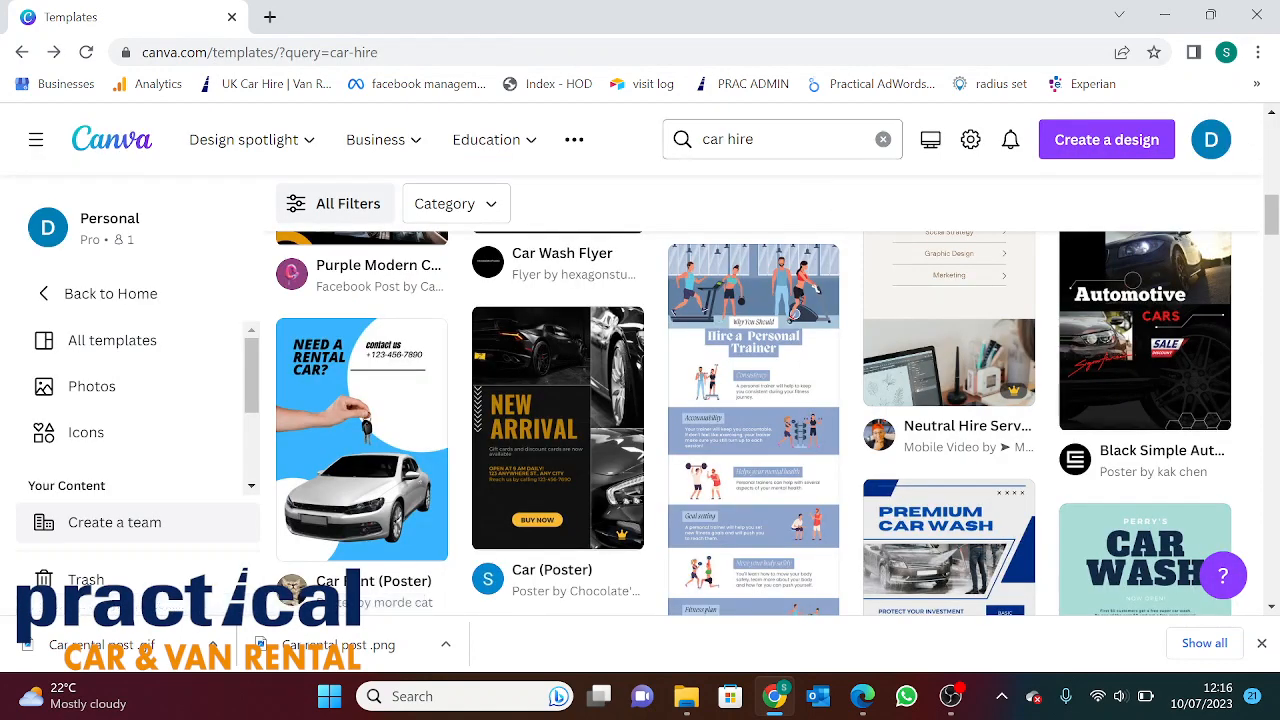
left_click(640, 139)
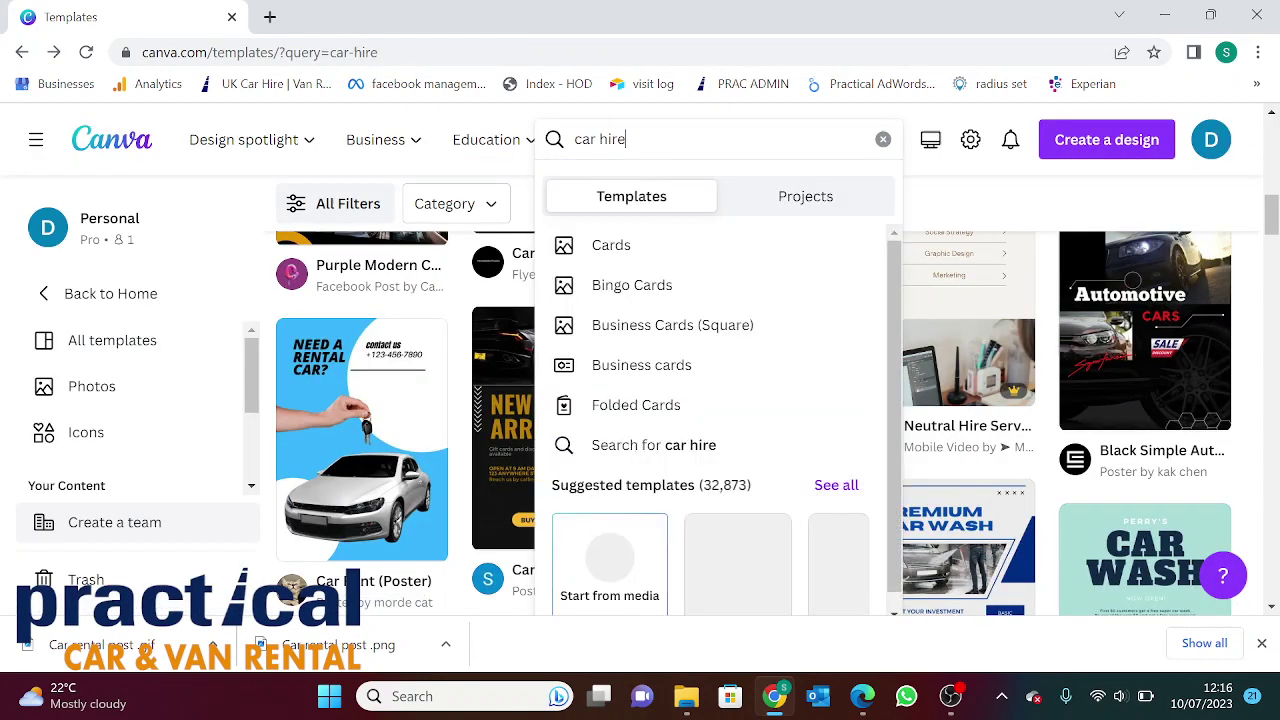
left_click(818, 200)
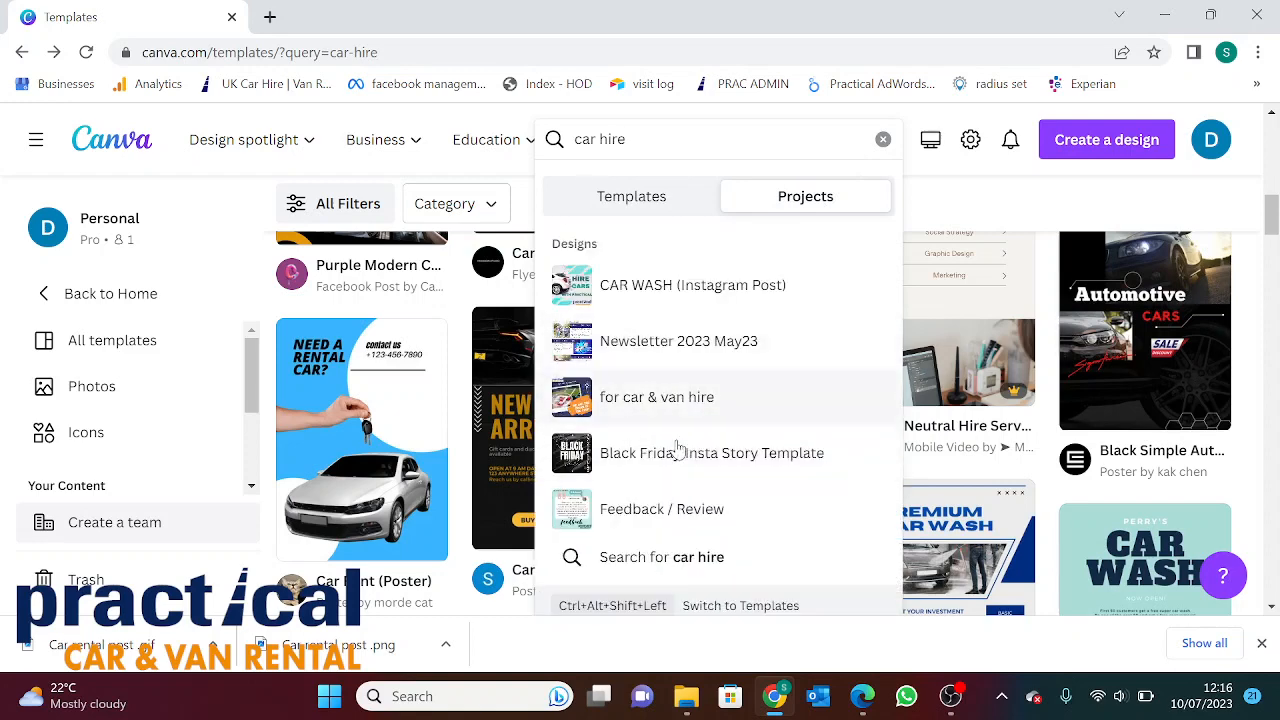
left_click(631, 196)
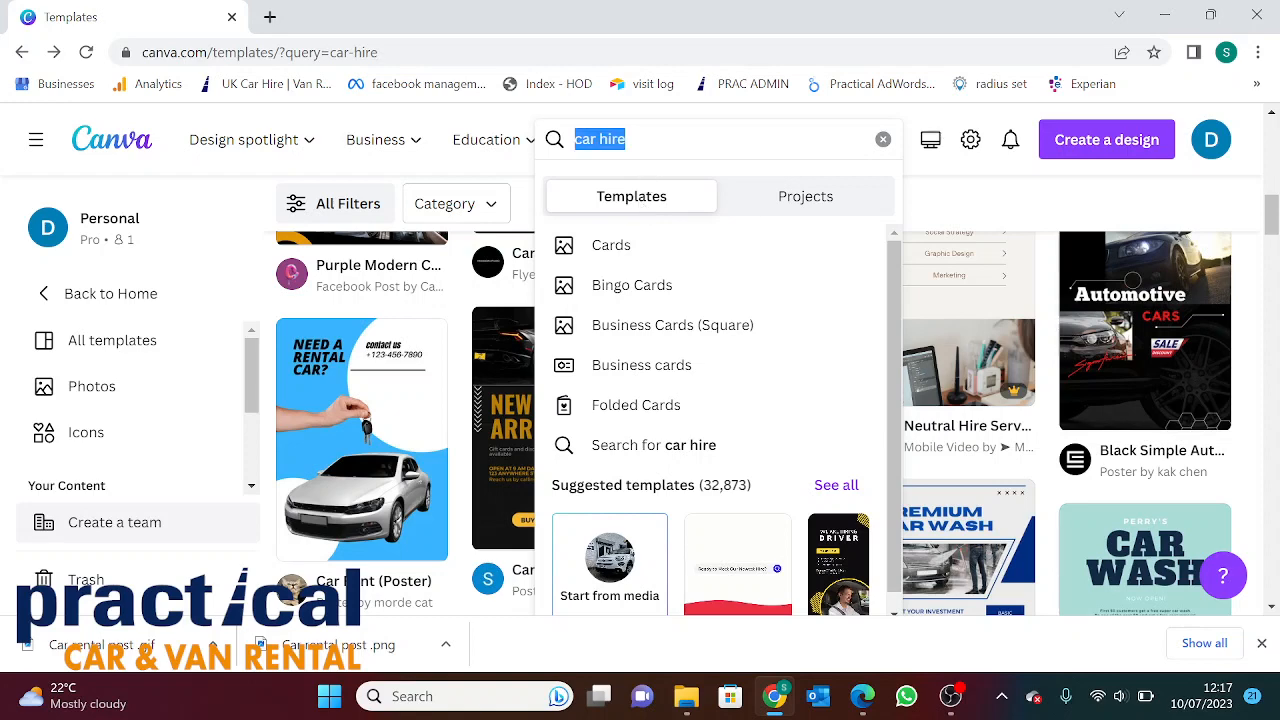
key("BackSpace")
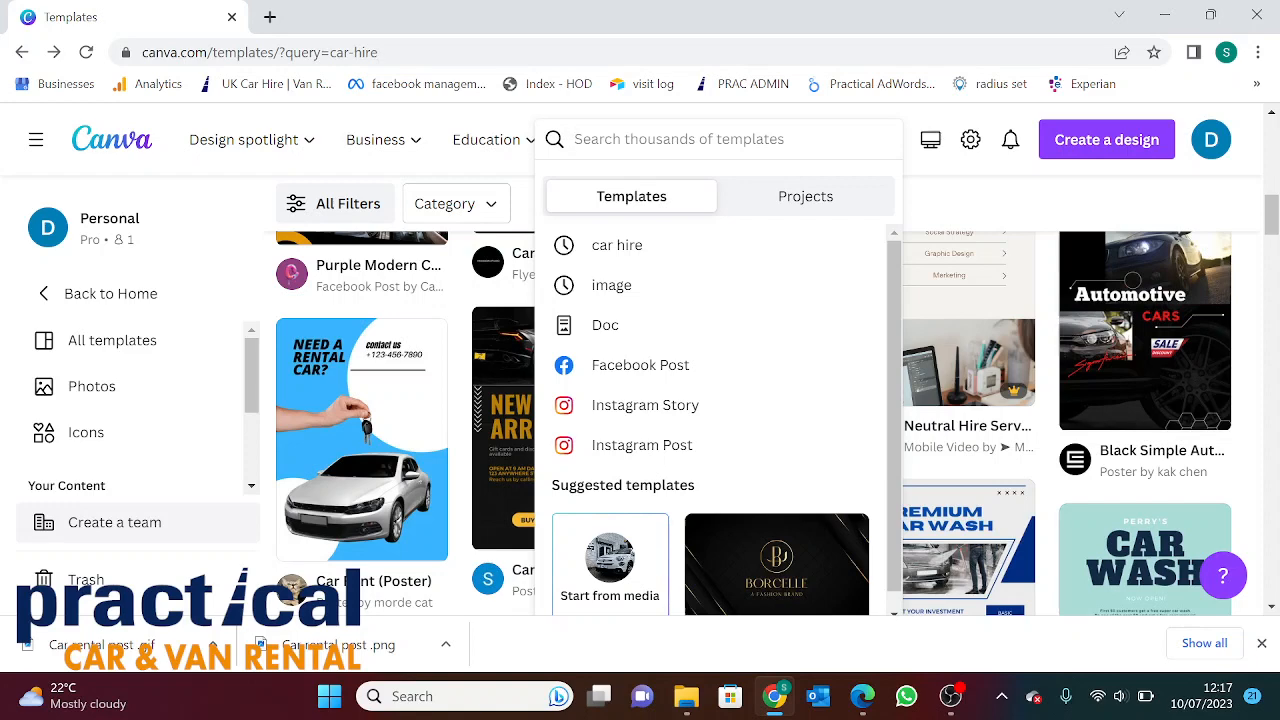
type("image")
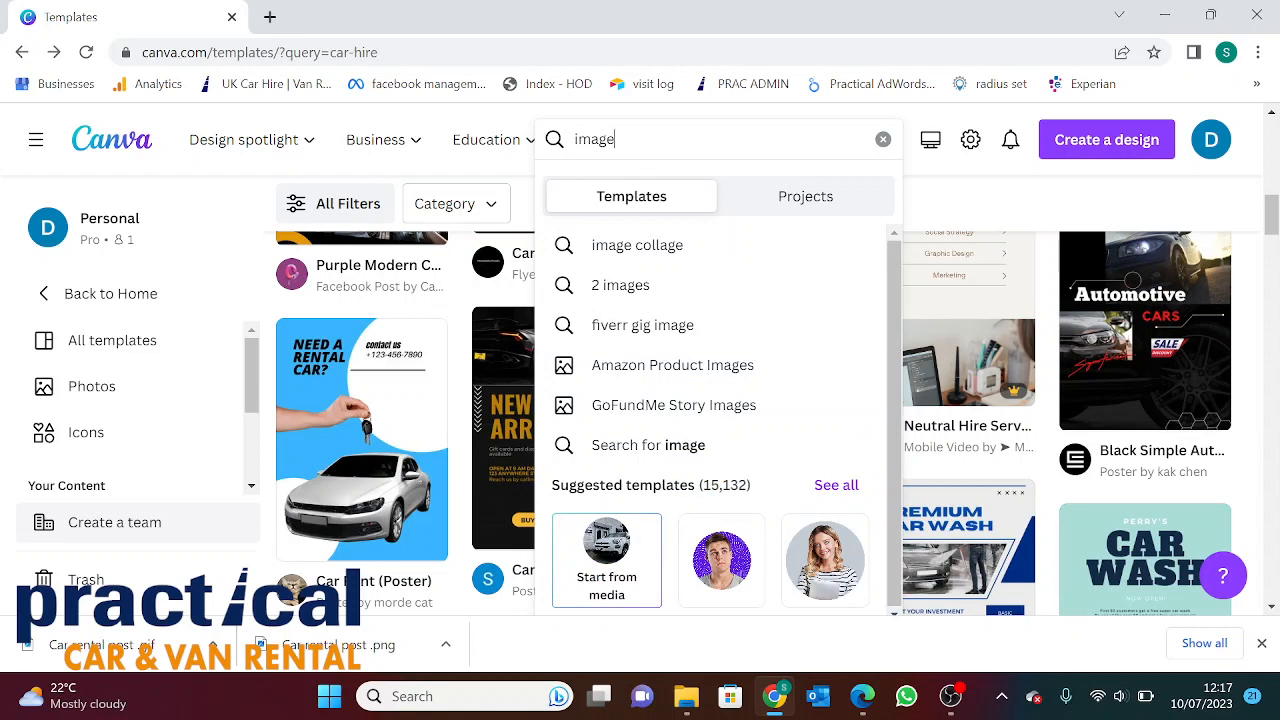
key("Return")
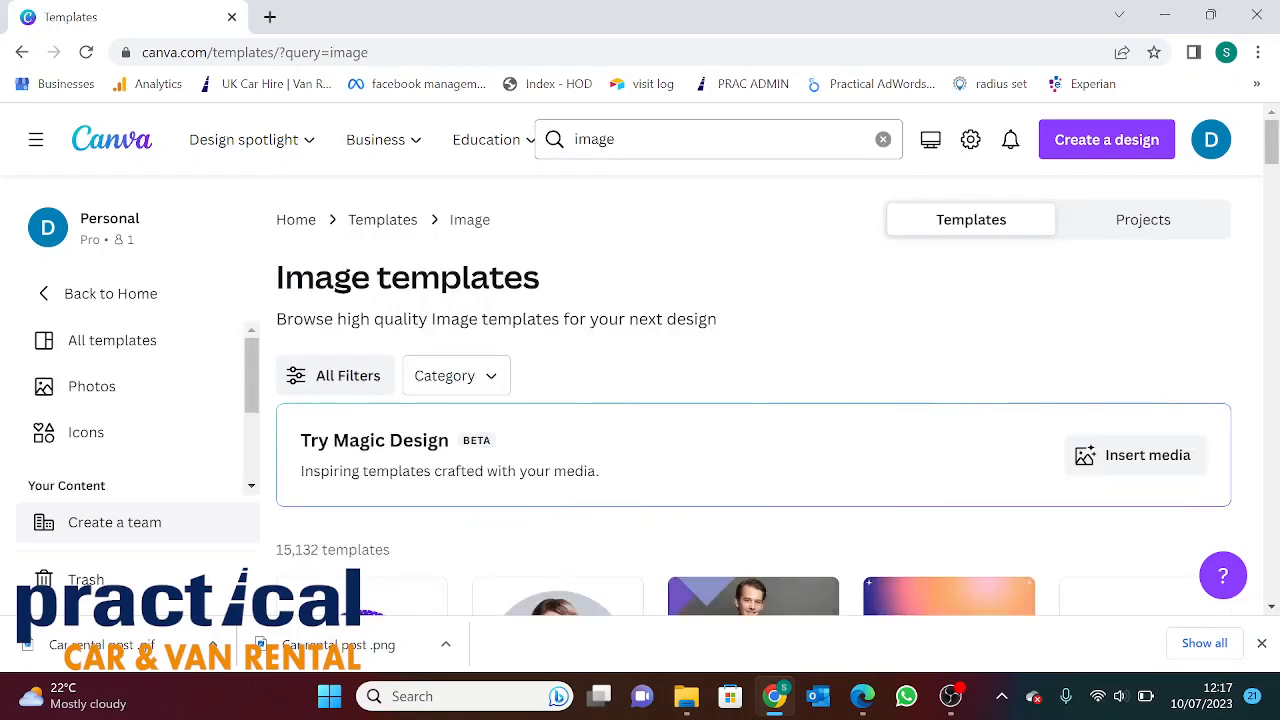
scroll(630, 383, "down", 2)
scroll(630, 383, "down", 2)
scroll(630, 383, "down", 2)
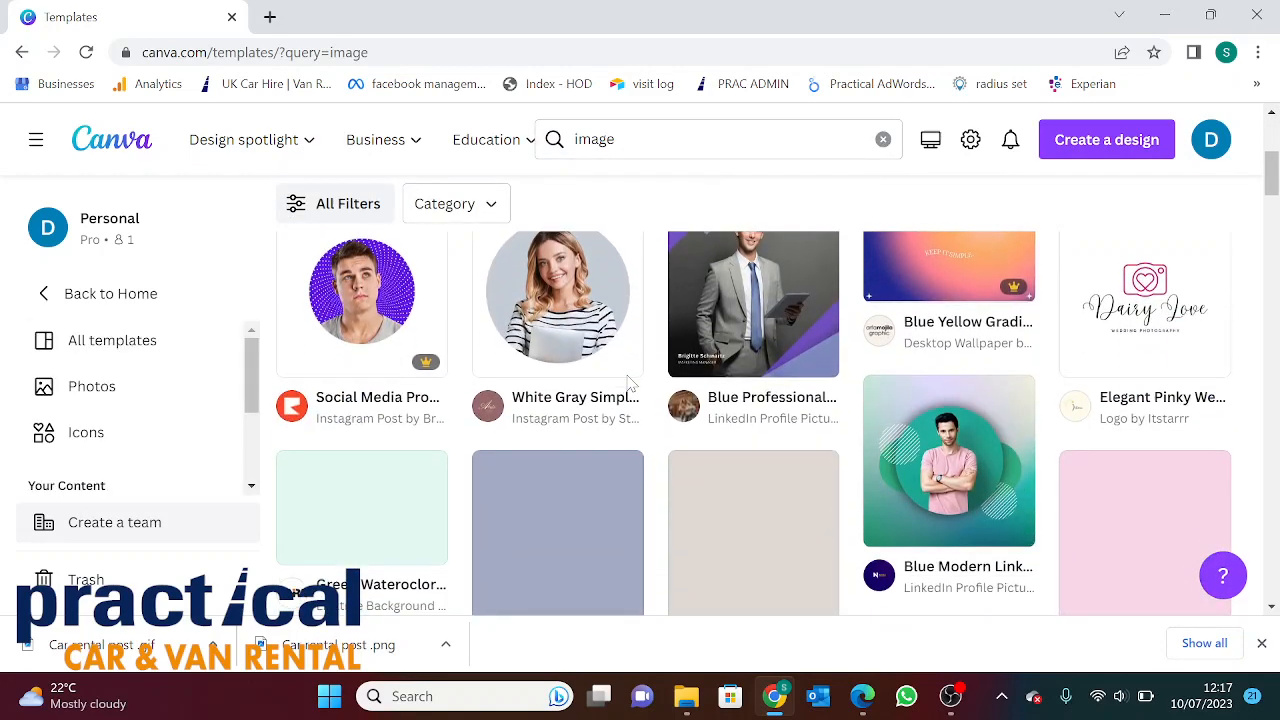
scroll(630, 383, "down", 1)
scroll(630, 383, "down", 2)
scroll(630, 383, "down", 2)
scroll(630, 383, "down", 3)
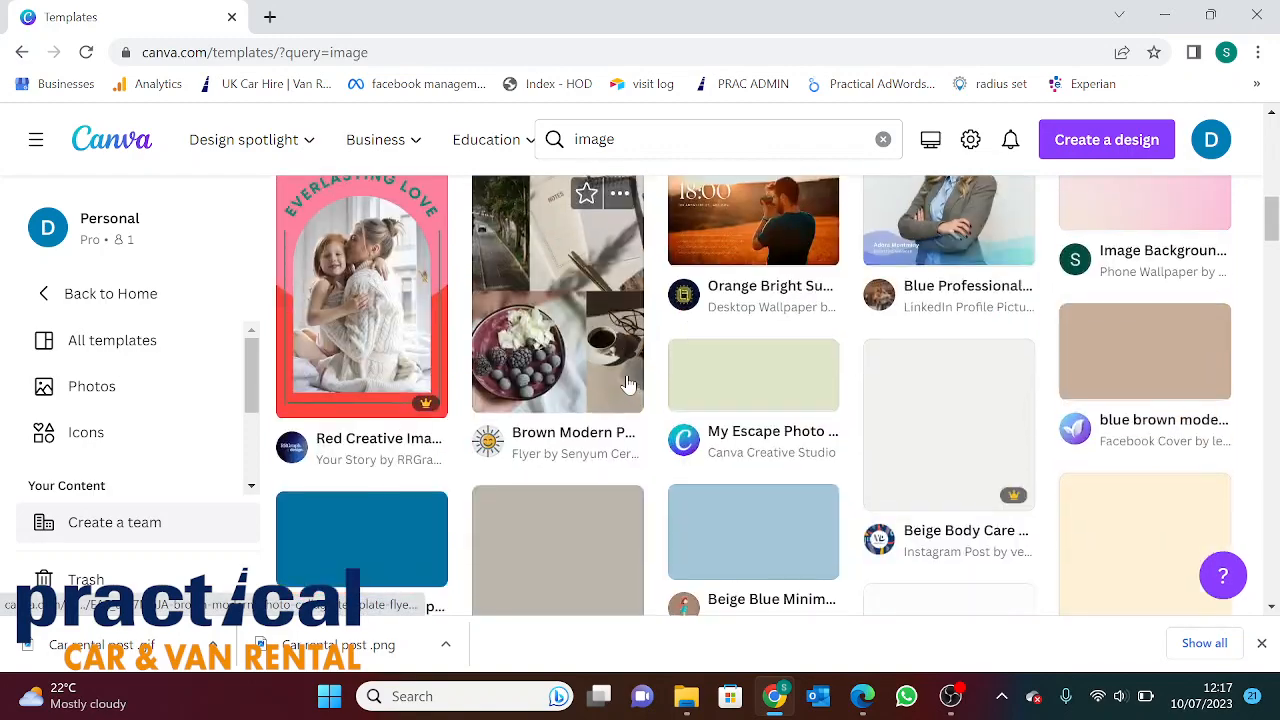
scroll(630, 383, "down", 2)
scroll(630, 383, "down", 1)
scroll(630, 383, "down", 1)
scroll(630, 383, "down", 3)
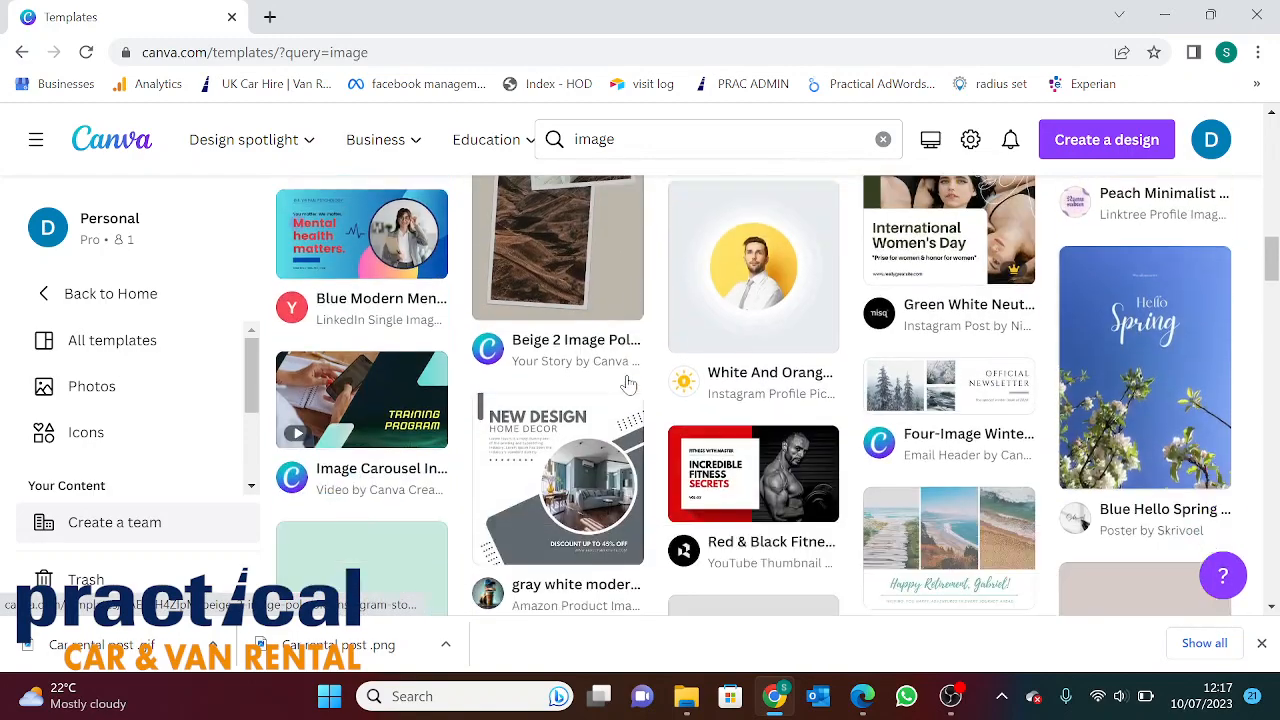
scroll(630, 383, "down", 1)
scroll(630, 383, "down", 2)
scroll(630, 383, "down", 2)
scroll(630, 383, "down", 2)
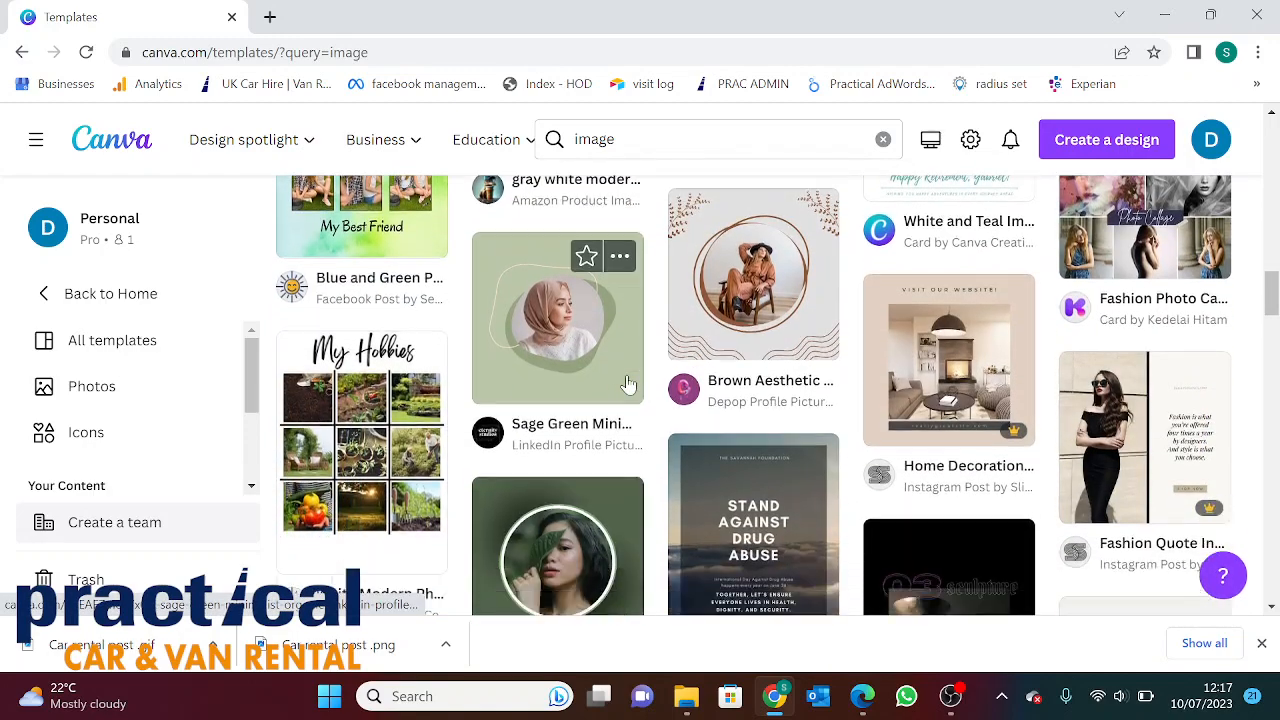
scroll(630, 383, "down", 2)
scroll(630, 383, "down", 1)
scroll(630, 383, "down", 2)
scroll(630, 383, "down", 2)
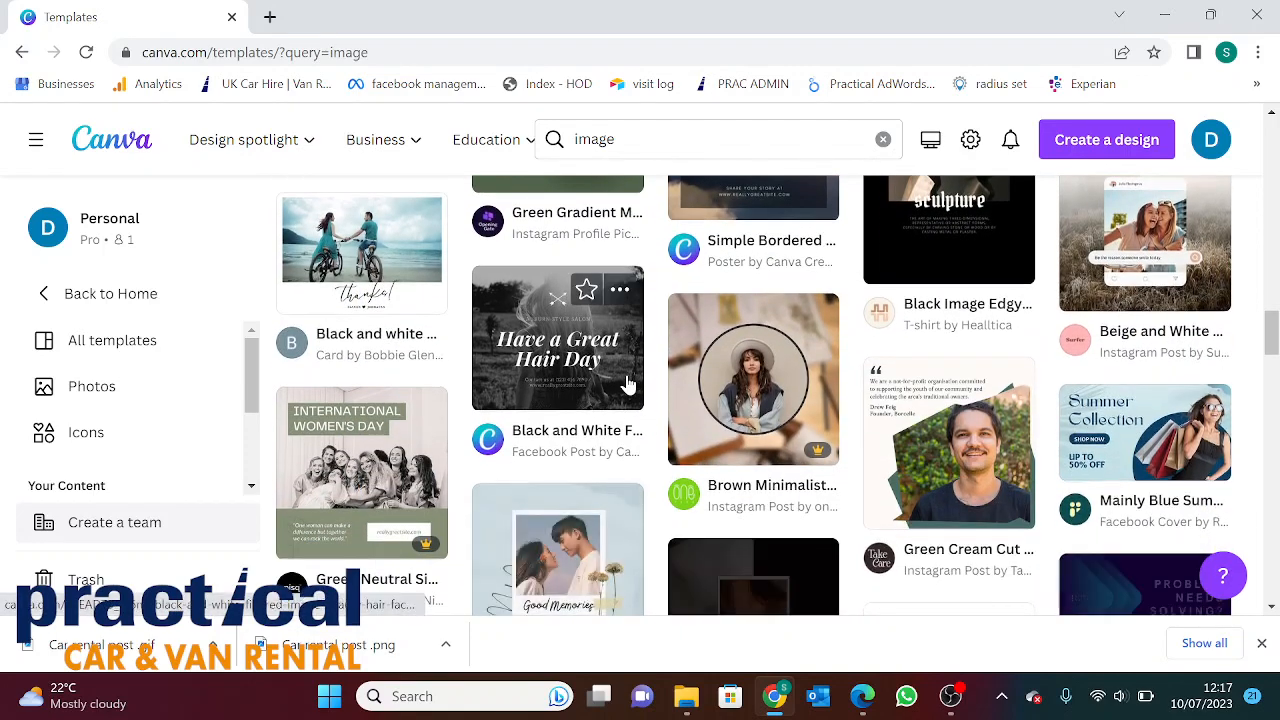
scroll(630, 383, "down", 2)
scroll(630, 383, "down", 2)
scroll(630, 383, "down", 1)
scroll(630, 383, "down", 3)
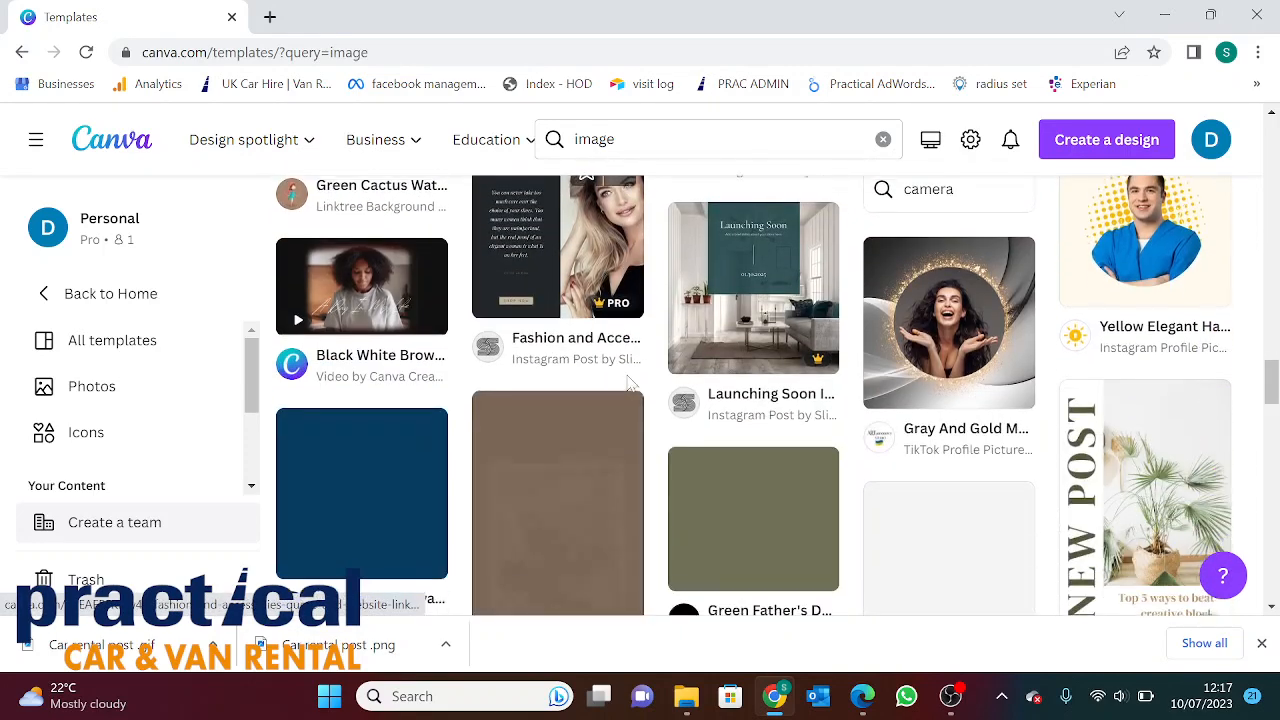
scroll(630, 383, "down", 2)
scroll(630, 383, "down", 1)
scroll(630, 383, "down", 1)
scroll(630, 383, "down", 1)
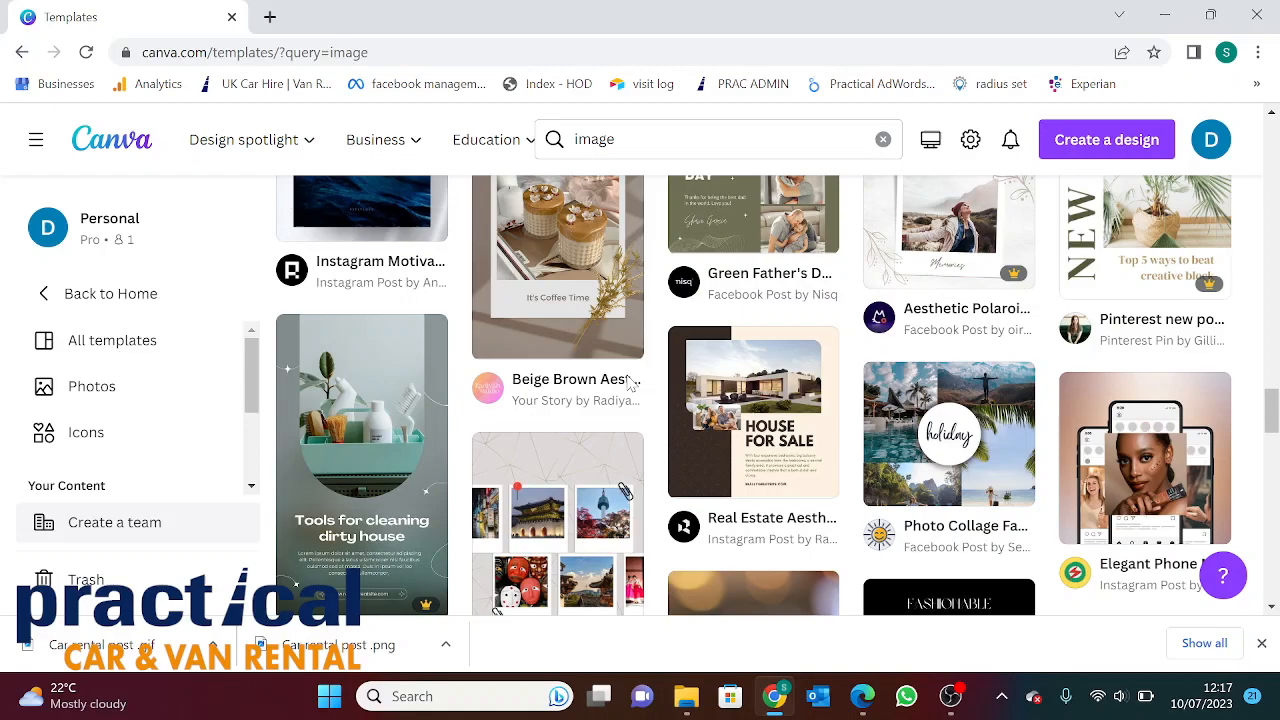
scroll(630, 383, "down", 2)
scroll(630, 383, "down", 2)
scroll(630, 383, "down", 1)
scroll(630, 383, "down", 3)
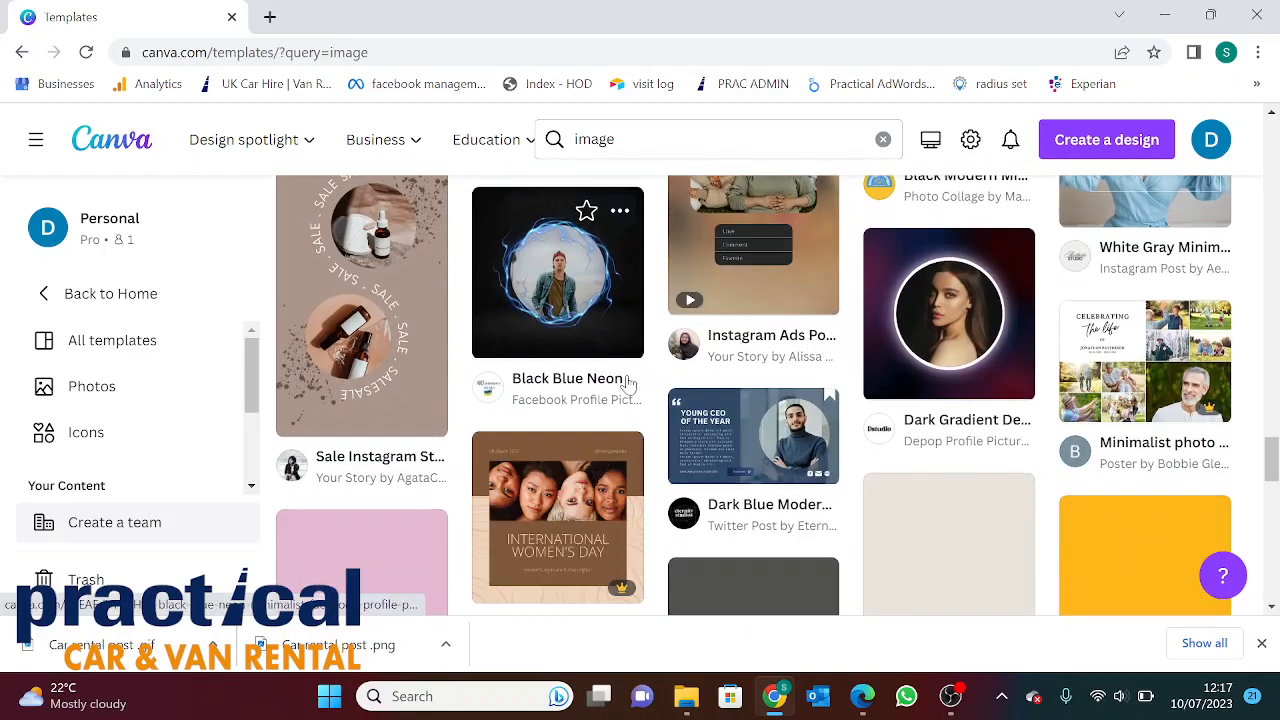
scroll(630, 383, "down", 1)
scroll(630, 383, "down", 1)
scroll(630, 383, "down", 3)
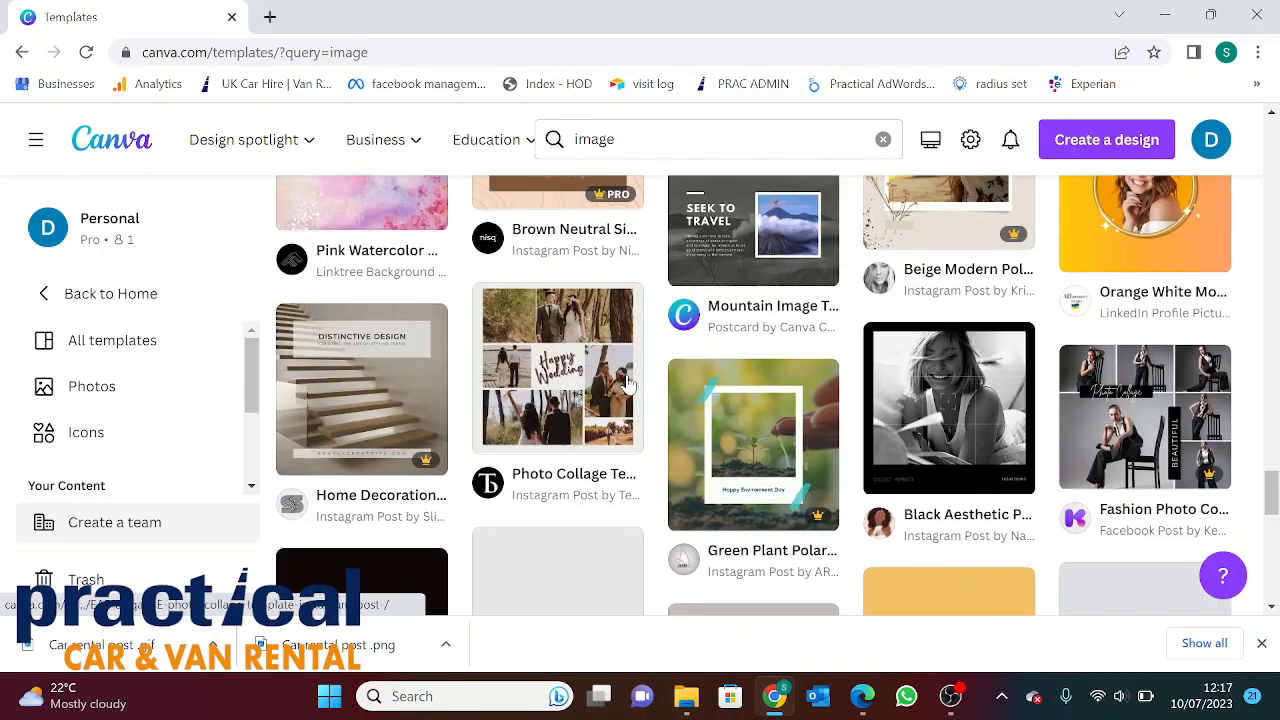
scroll(630, 383, "down", 2)
scroll(630, 383, "down", 1)
scroll(630, 383, "down", 1)
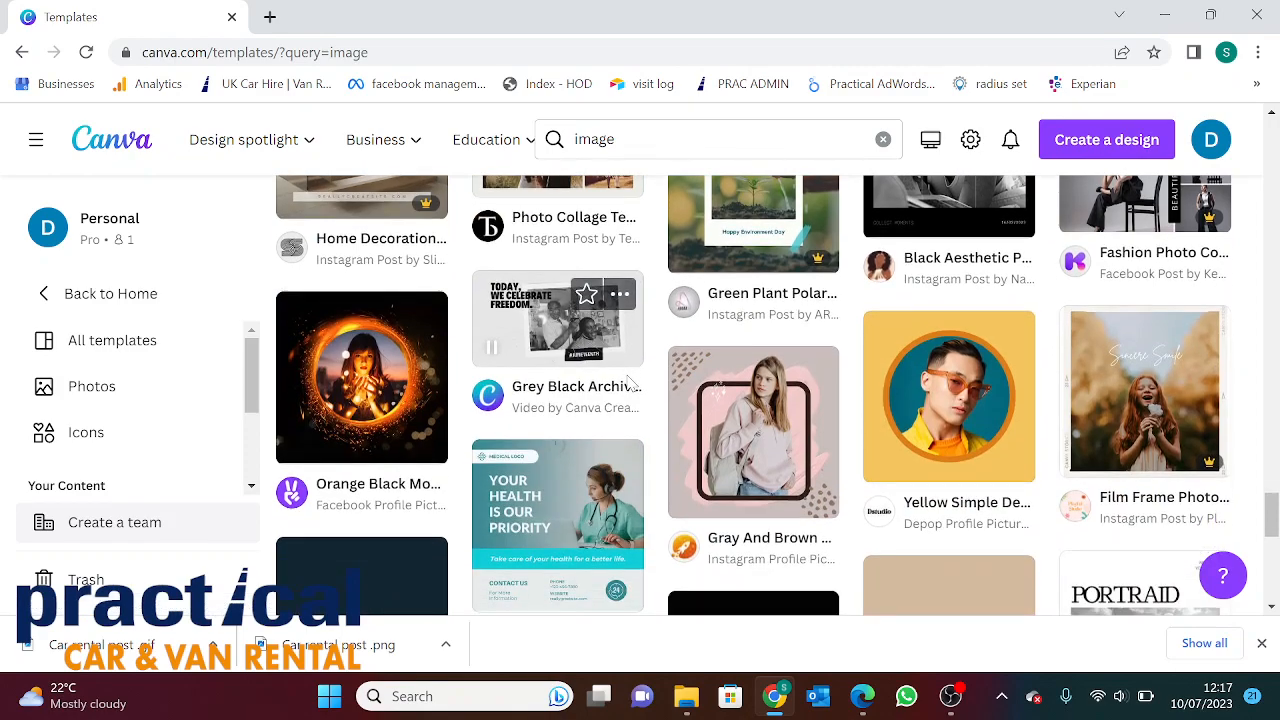
scroll(630, 383, "down", 1)
scroll(630, 383, "up", 4)
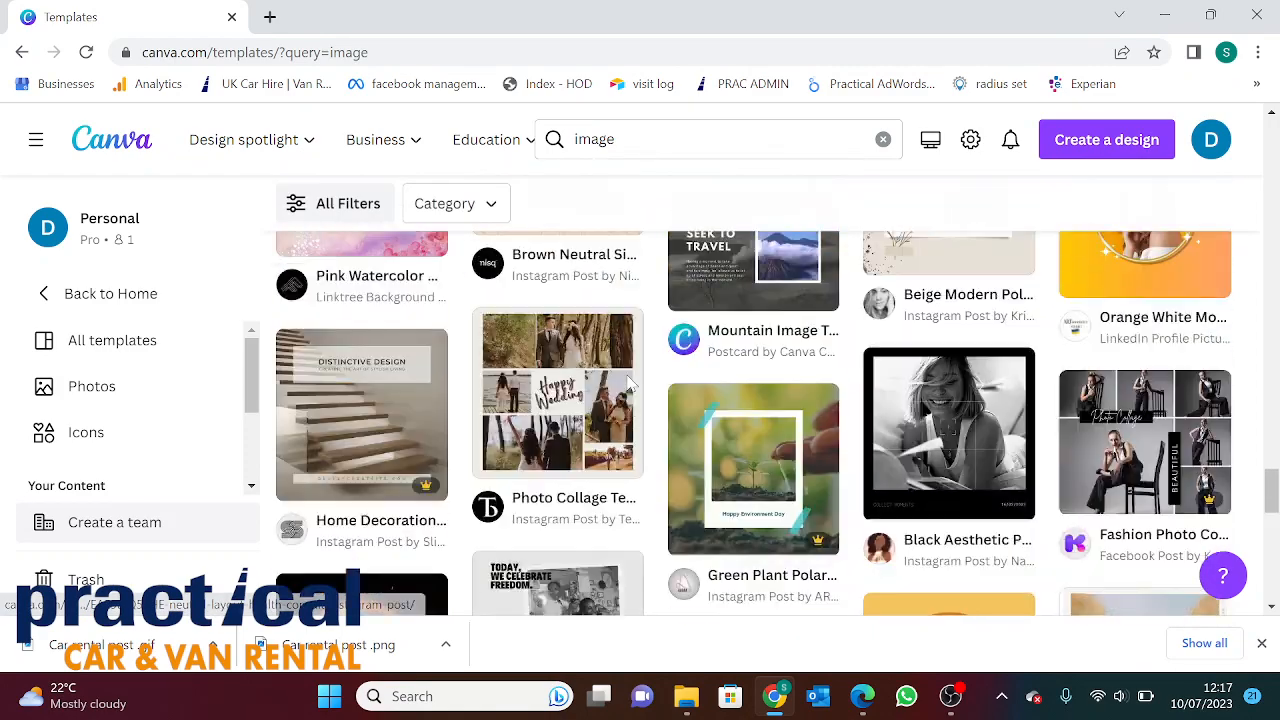
scroll(630, 383, "up", 2)
scroll(630, 383, "up", 1)
scroll(630, 383, "up", 2)
scroll(630, 383, "up", 1)
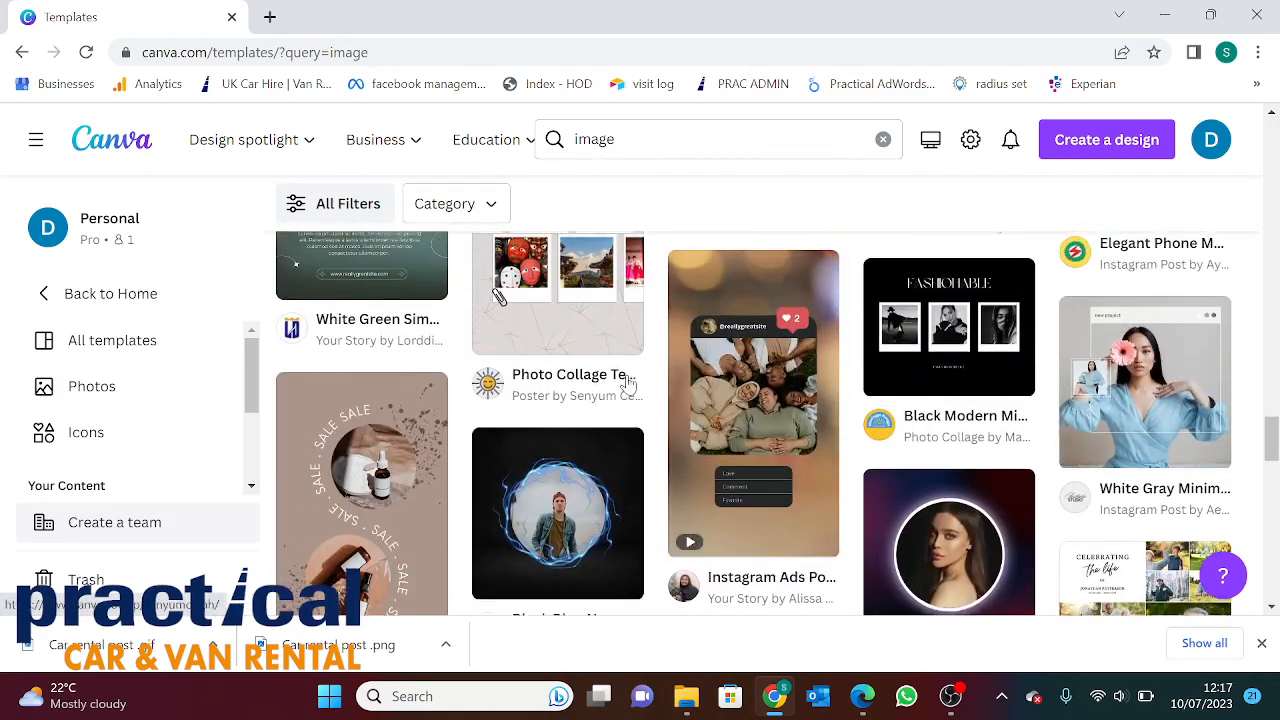
scroll(630, 383, "up", 2)
scroll(630, 383, "up", 2)
scroll(630, 383, "up", 1)
scroll(630, 383, "up", 2)
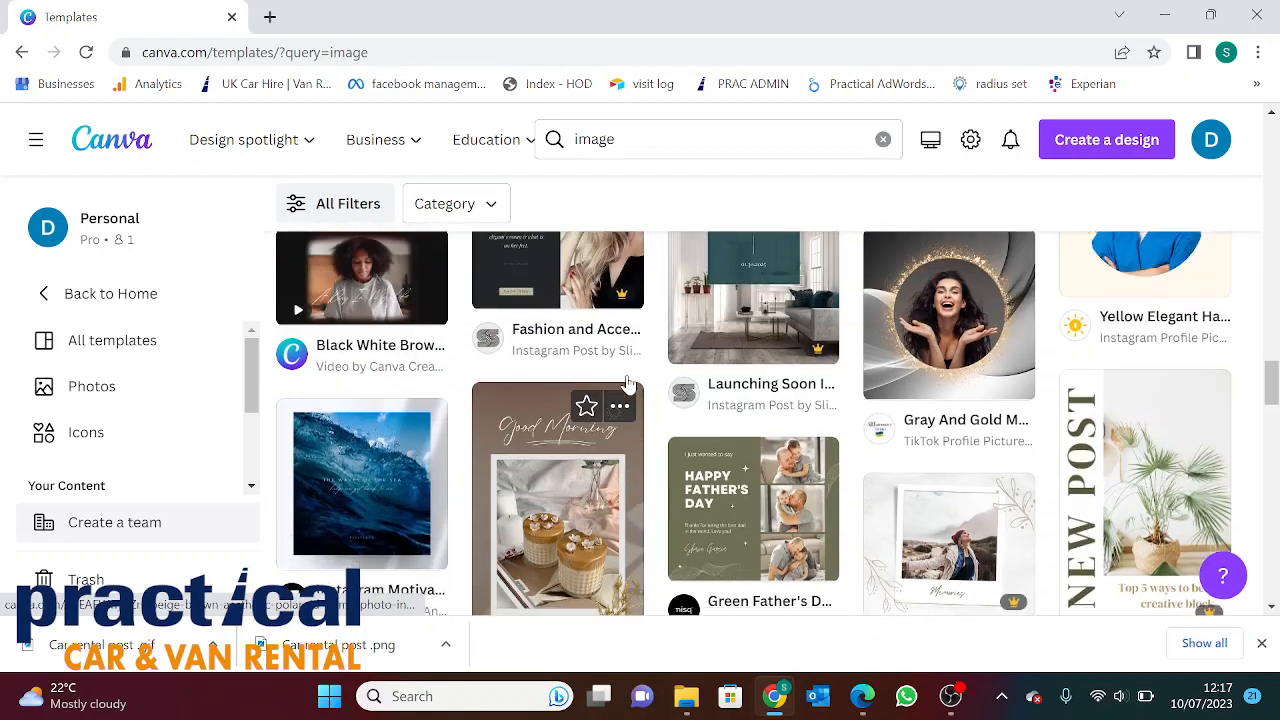
scroll(630, 383, "up", 1)
scroll(630, 383, "up", 1)
scroll(630, 383, "up", 2)
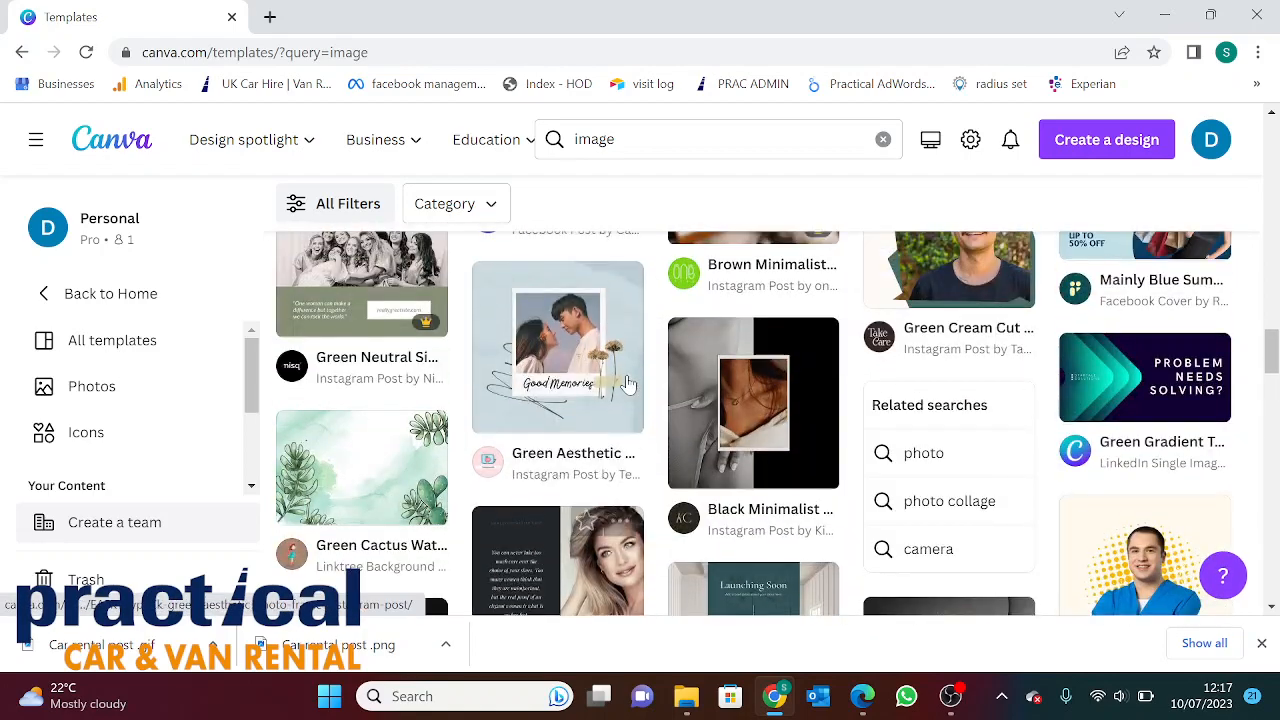
scroll(630, 383, "up", 1)
scroll(630, 383, "up", 1)
scroll(630, 383, "up", 1)
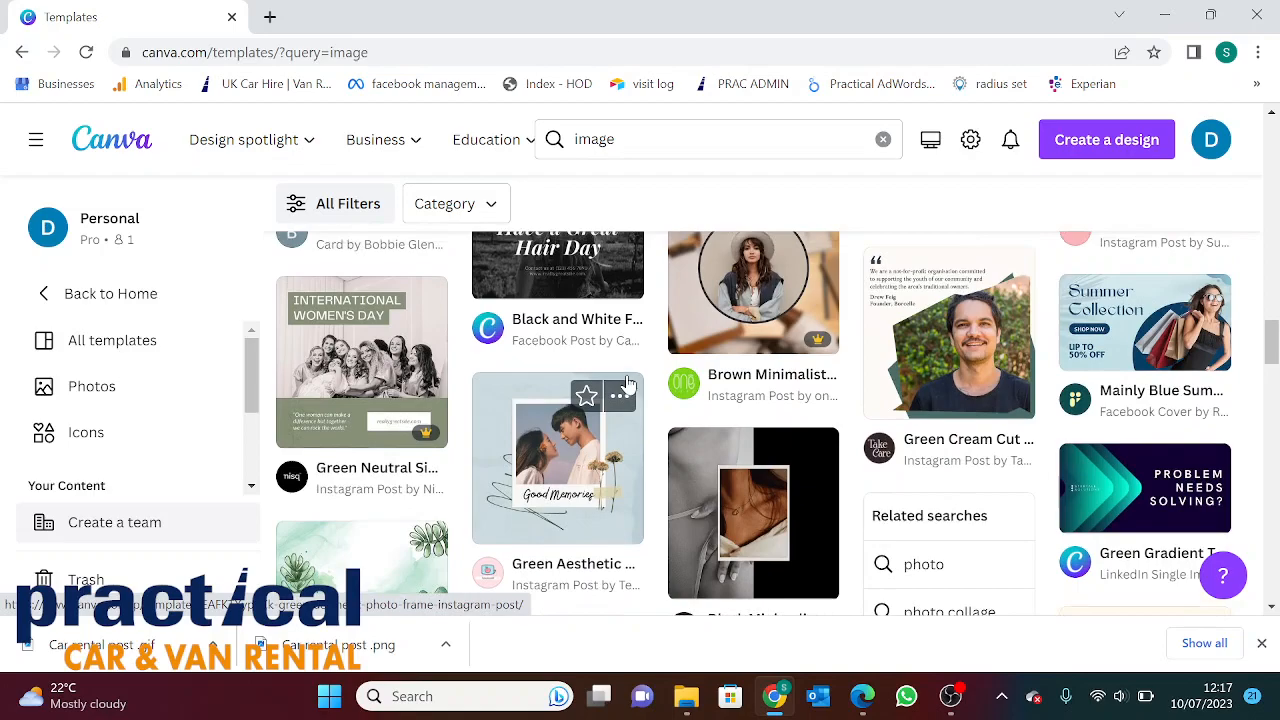
scroll(630, 383, "up", 1)
scroll(630, 383, "up", 2)
scroll(630, 383, "up", 1)
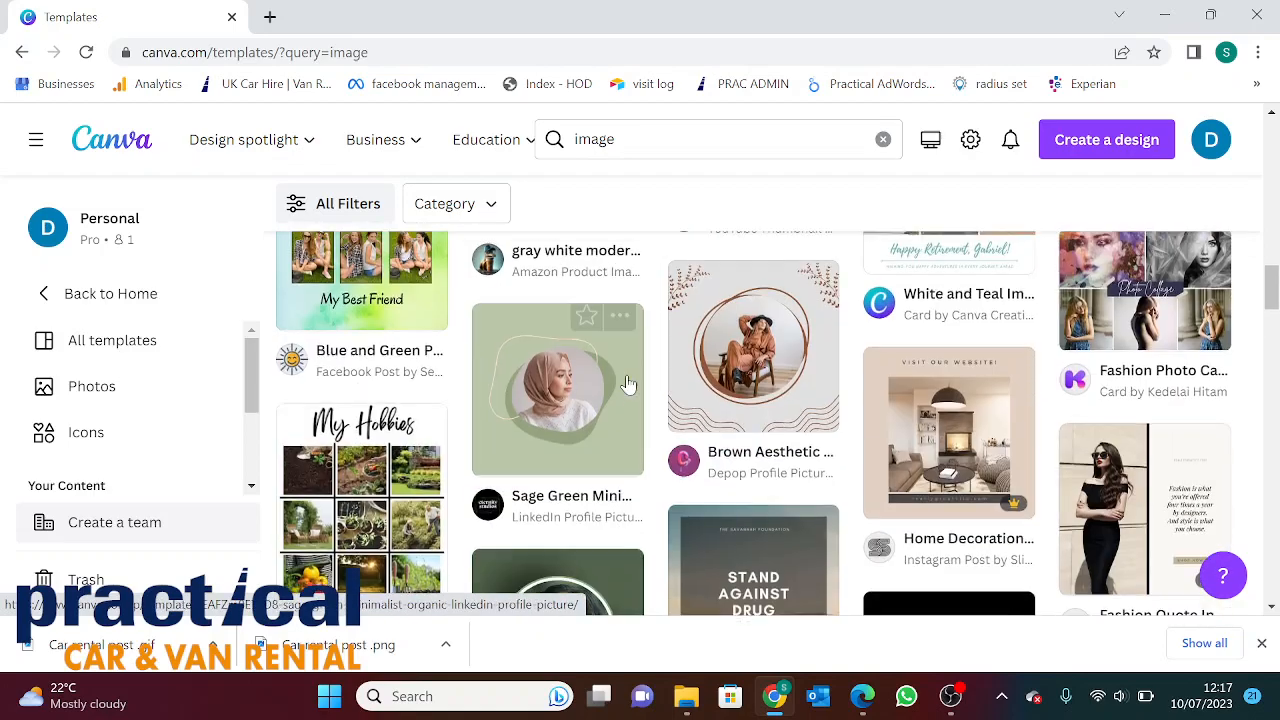
scroll(630, 383, "up", 1)
scroll(630, 383, "up", 1)
scroll(630, 383, "up", 1)
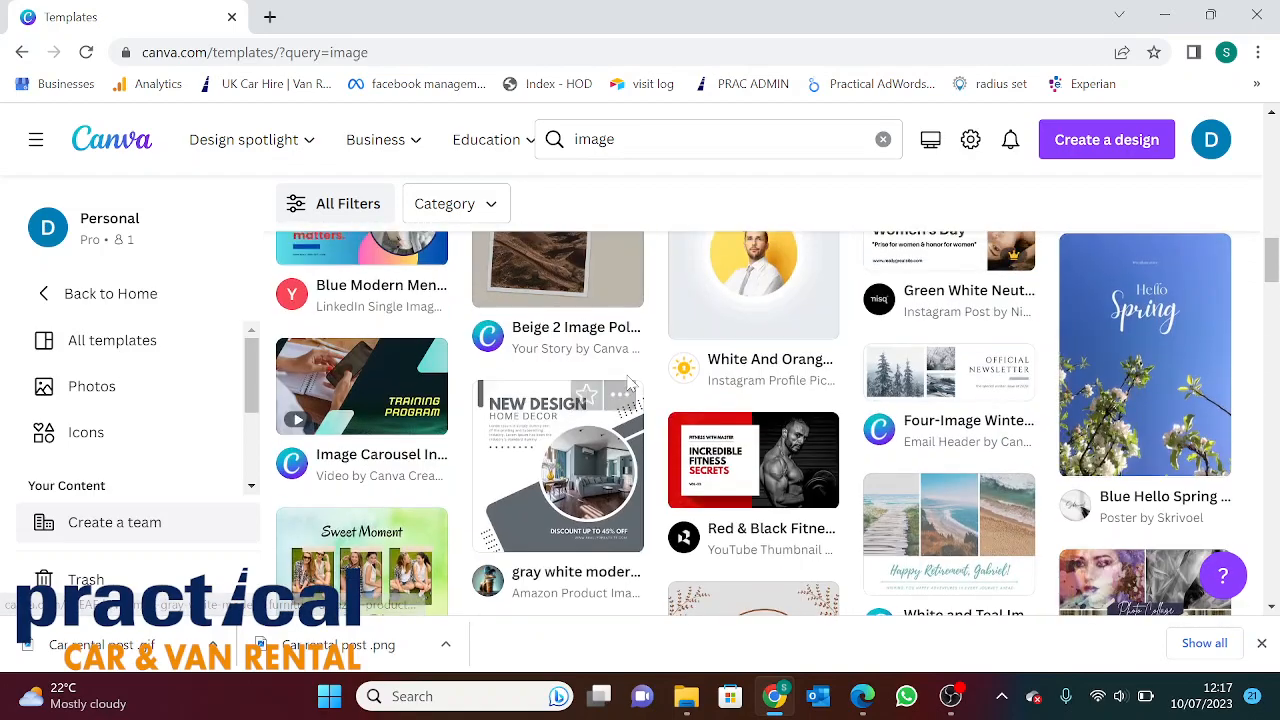
scroll(630, 383, "up", 1)
scroll(630, 383, "up", 1)
scroll(630, 383, "up", 2)
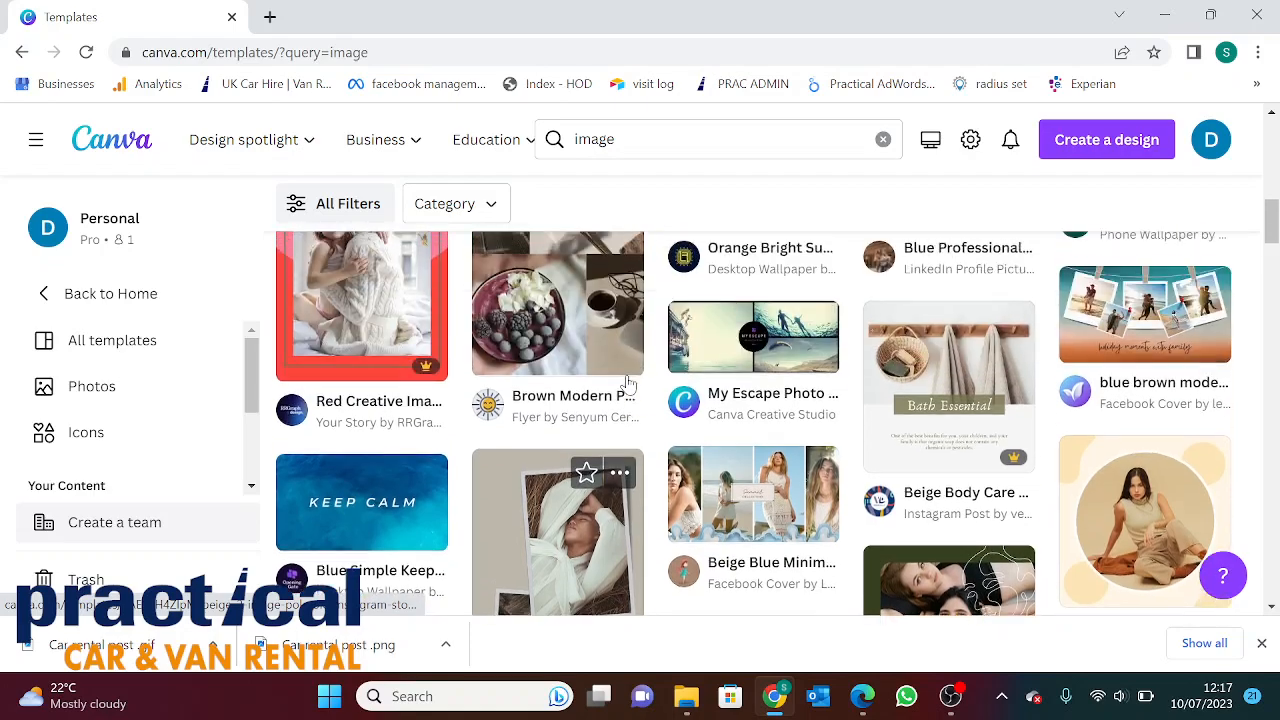
scroll(630, 383, "up", 1)
scroll(630, 383, "up", 1)
scroll(630, 383, "up", 1)
scroll(630, 383, "up", 2)
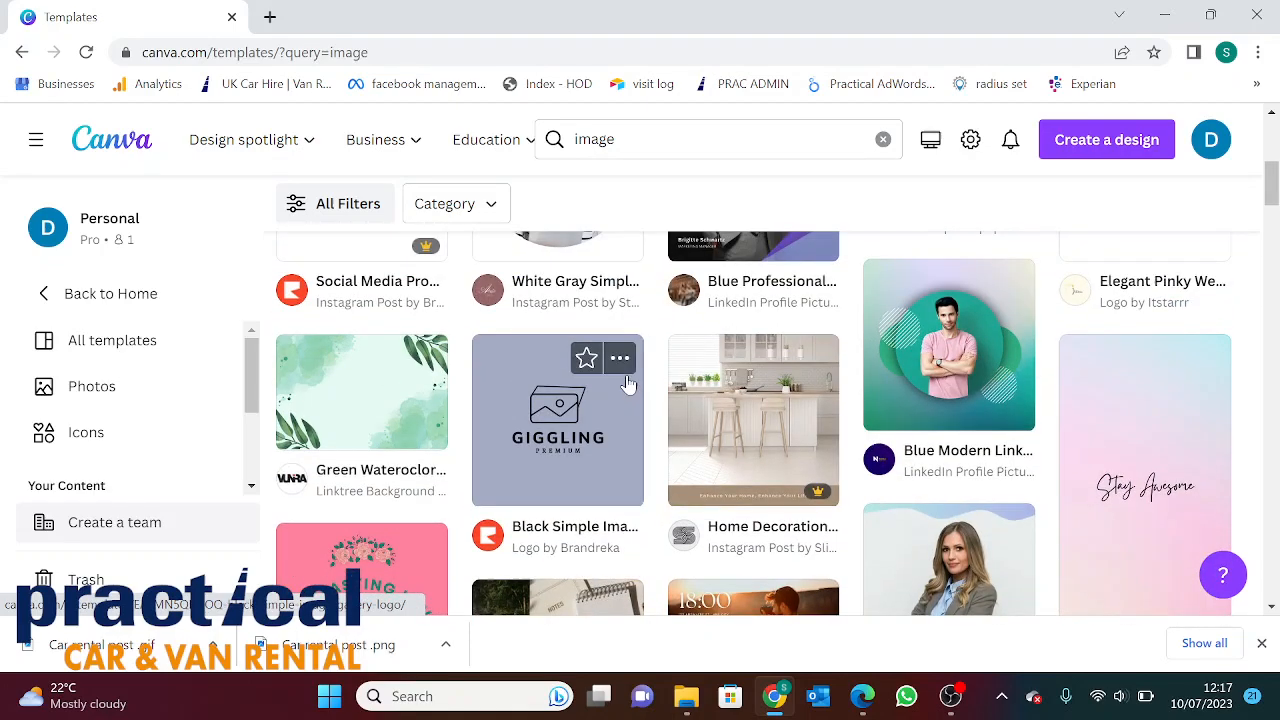
scroll(630, 383, "up", 2)
scroll(630, 383, "down", 1)
scroll(630, 383, "down", 6)
scroll(630, 383, "down", 5)
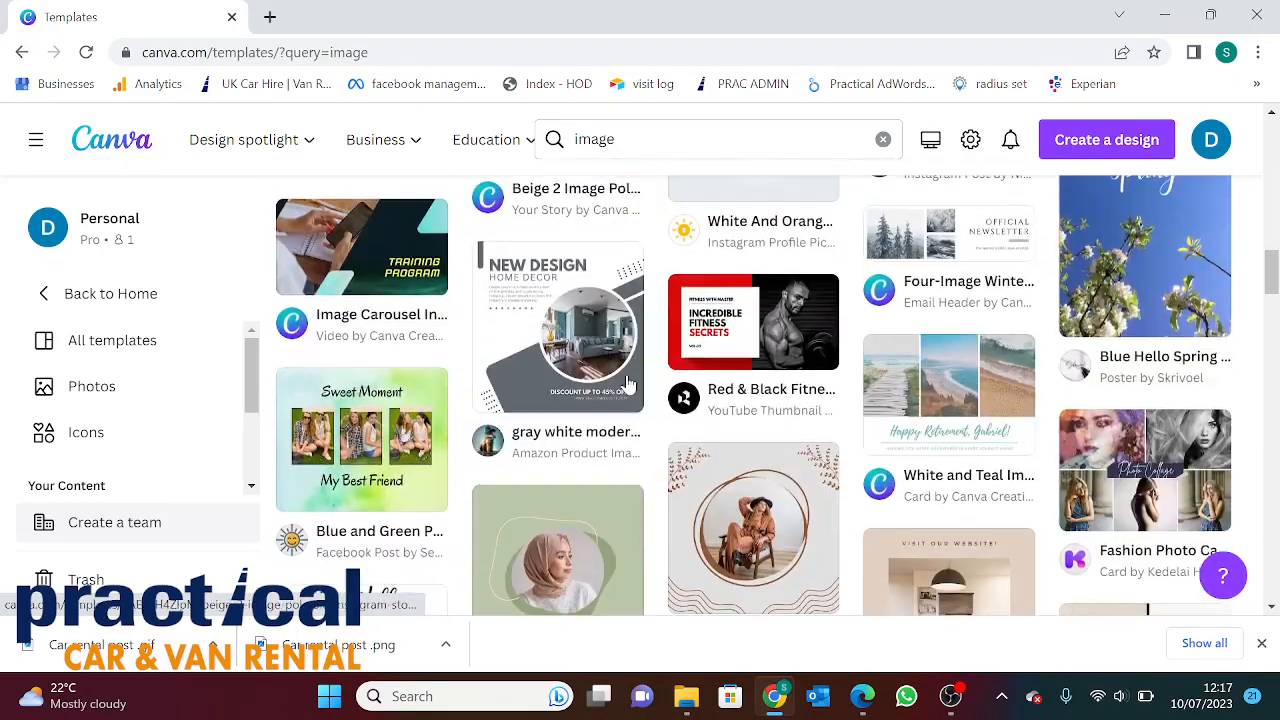
scroll(630, 383, "down", 3)
scroll(630, 383, "down", 1)
scroll(630, 383, "down", 4)
scroll(630, 383, "down", 1)
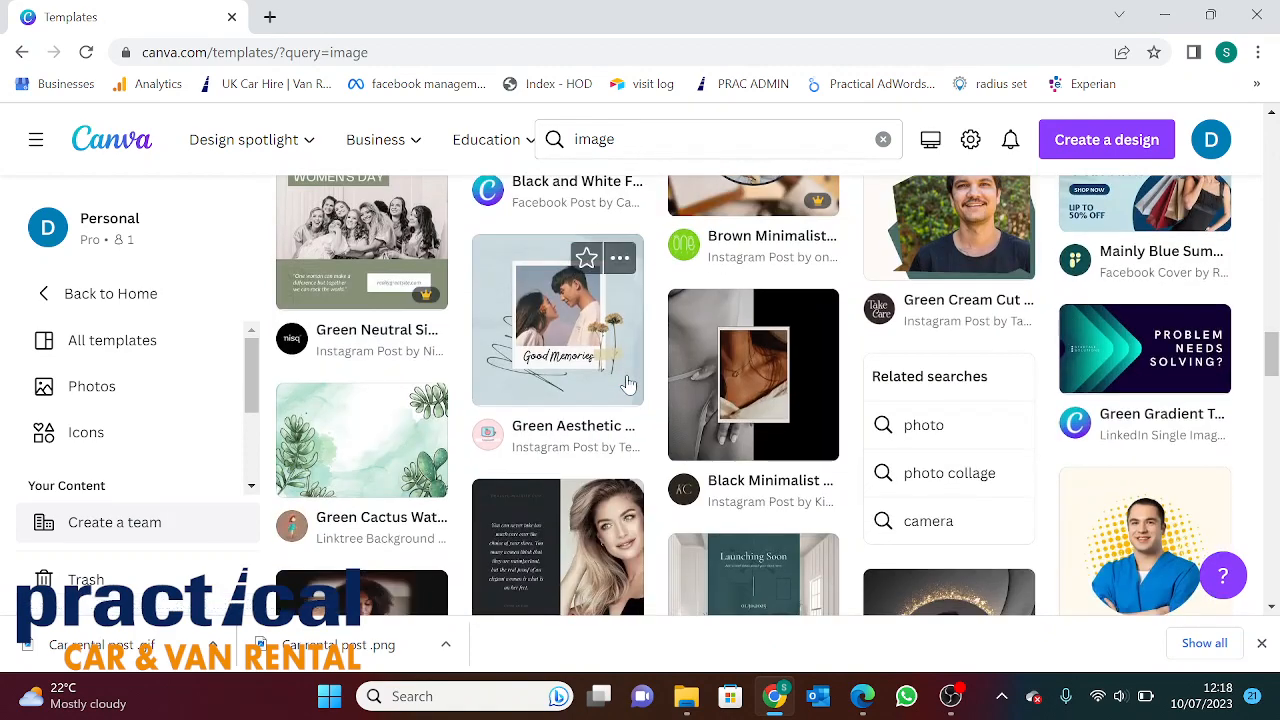
Start a new design from the Green Aesthetic Photo Frame Instagram Post template
left_click(565, 347)
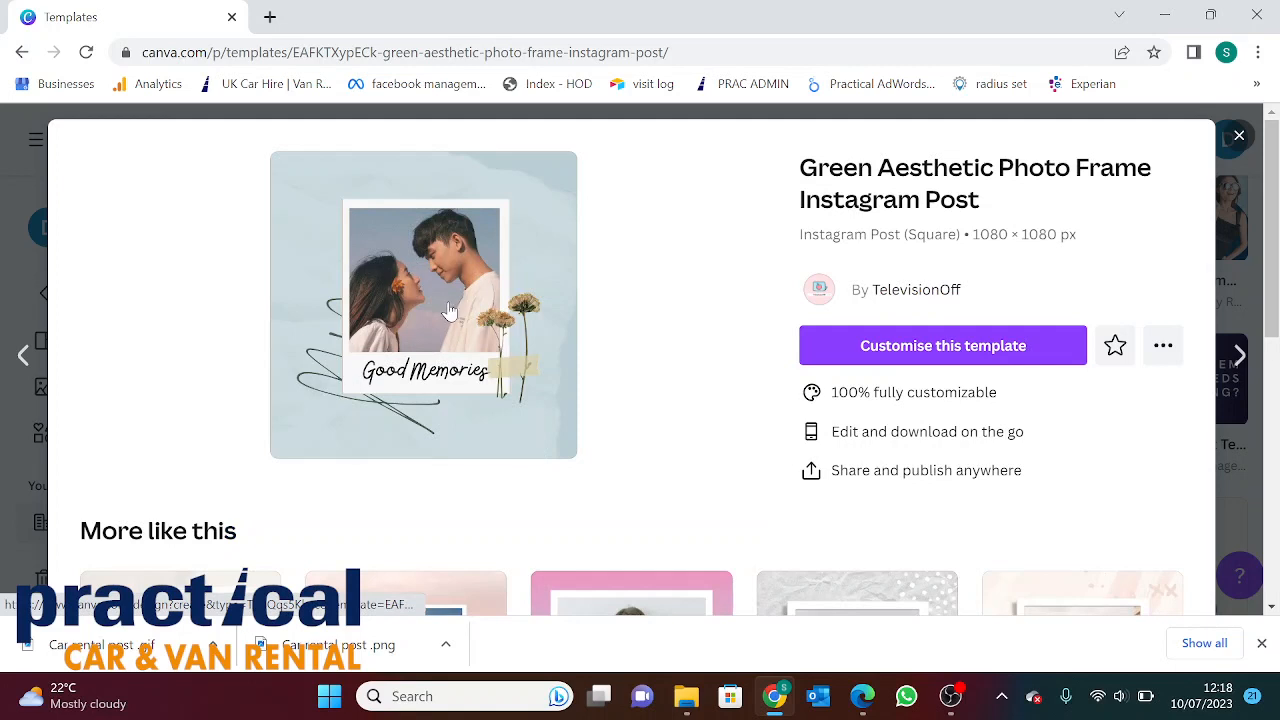
left_click(925, 352)
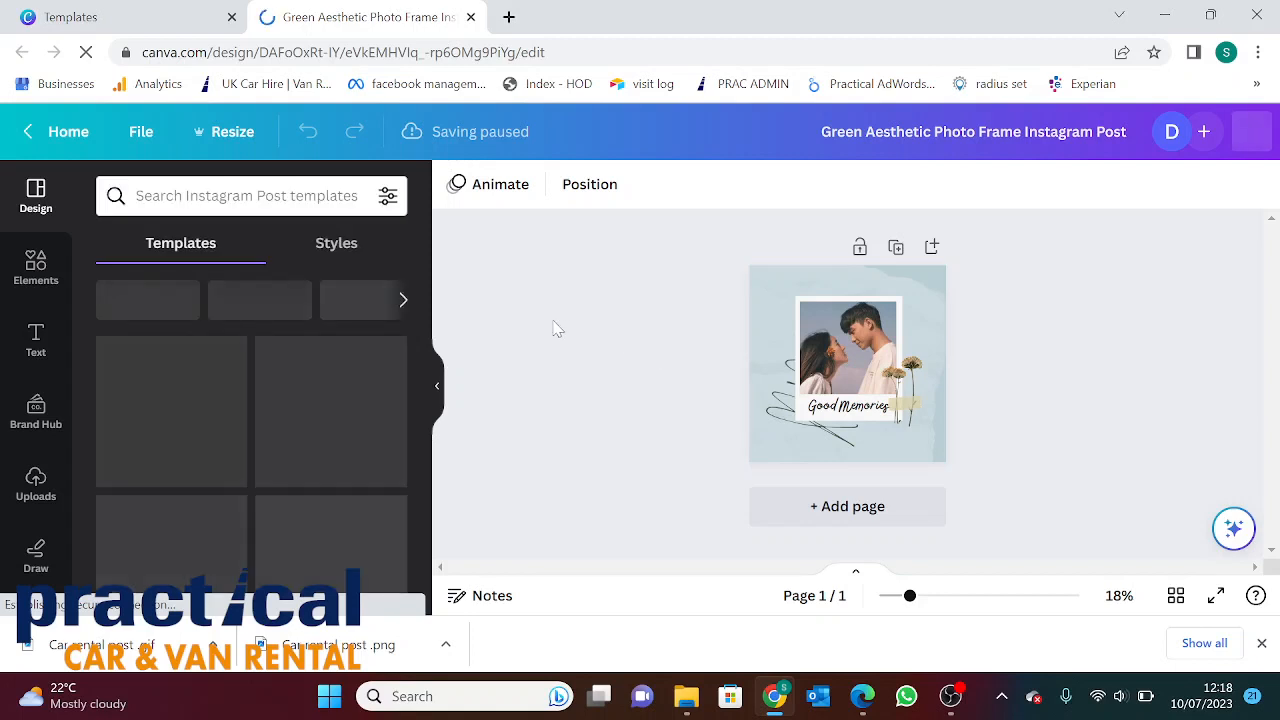
Check the Resize menu, then delete the couple's photo from the Good Memories frame
left_click(228, 135)
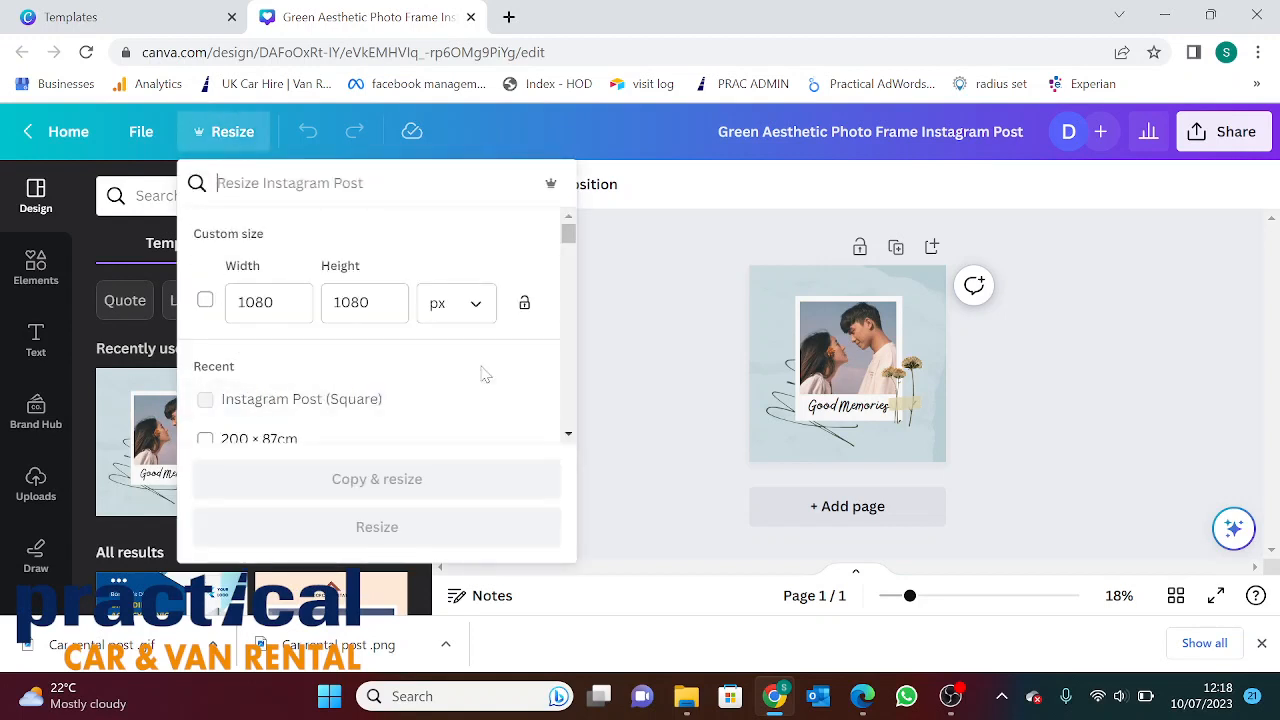
left_click(675, 348)
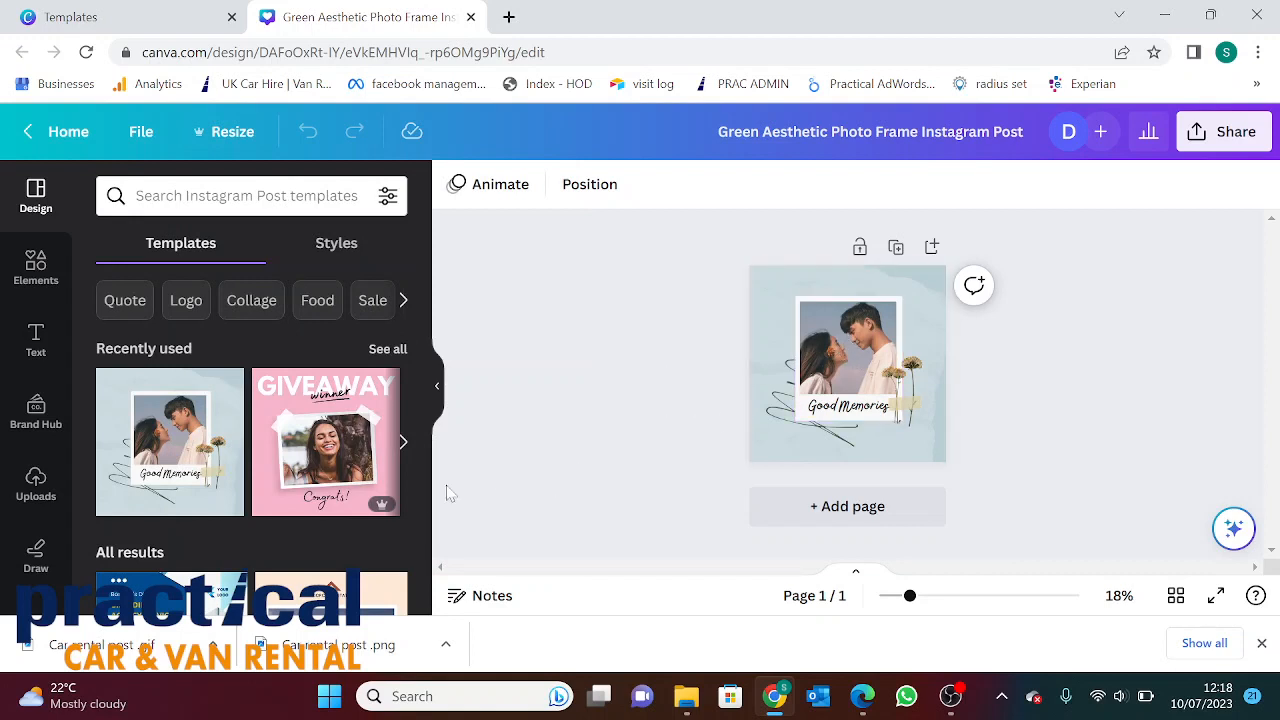
mouse_move(848, 358)
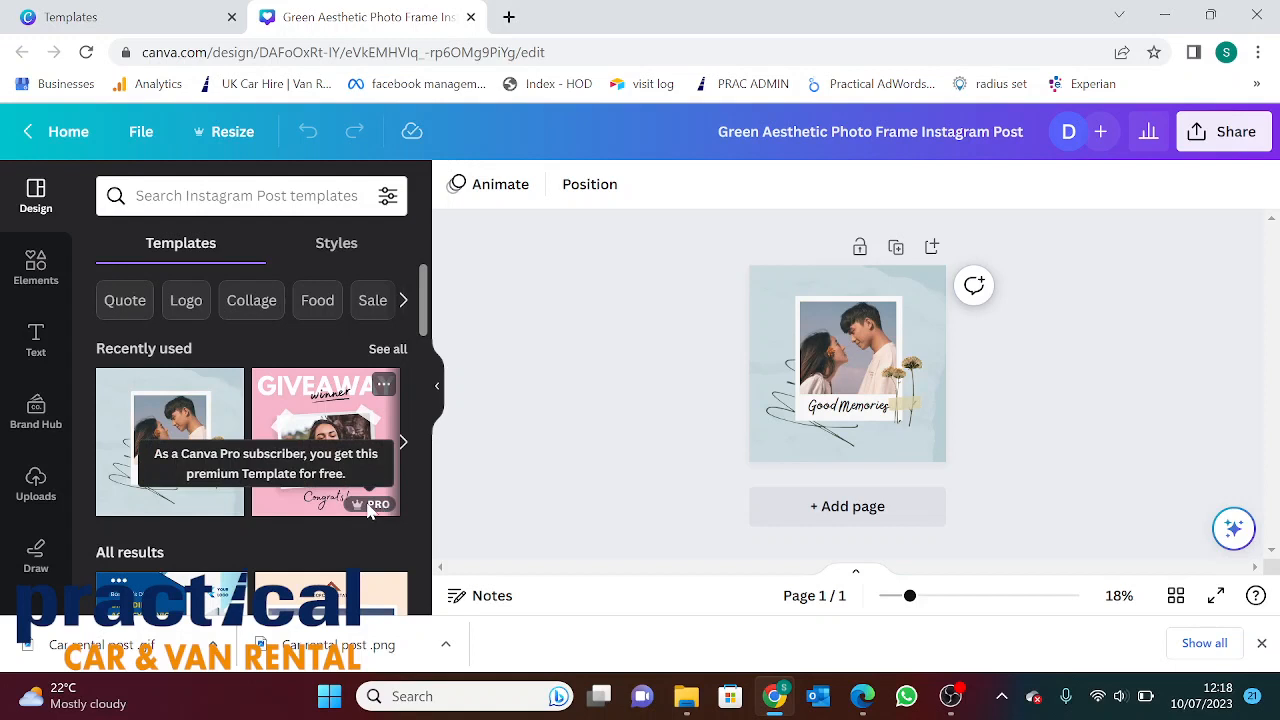
left_click(866, 349)
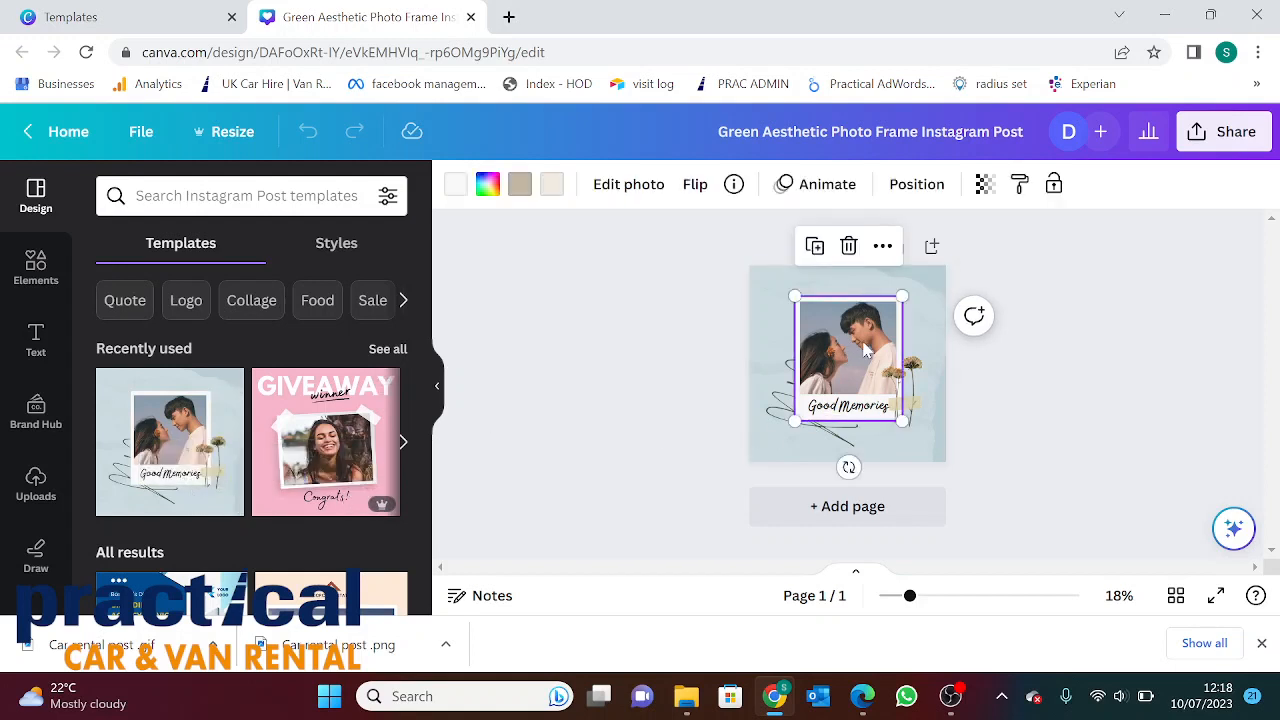
key("Delete")
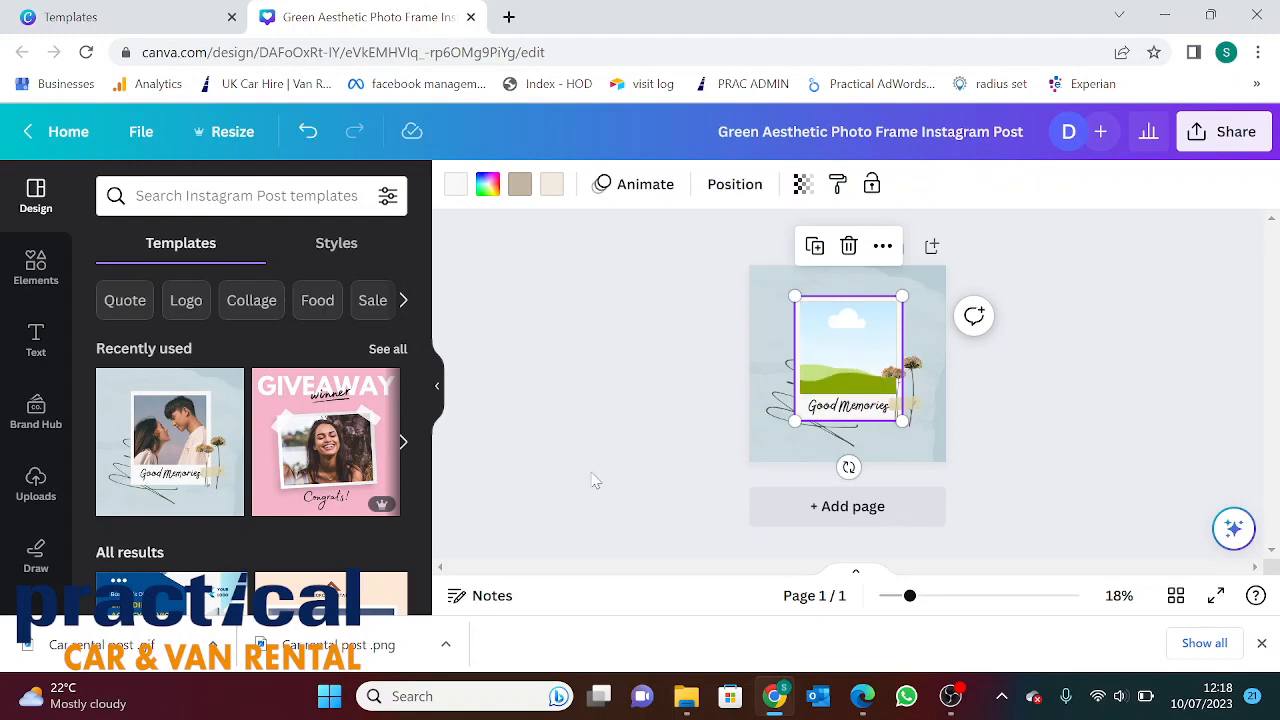
Locate the hodds2 car photo in the Pictures folder and bring up its actions
left_click(686, 696)
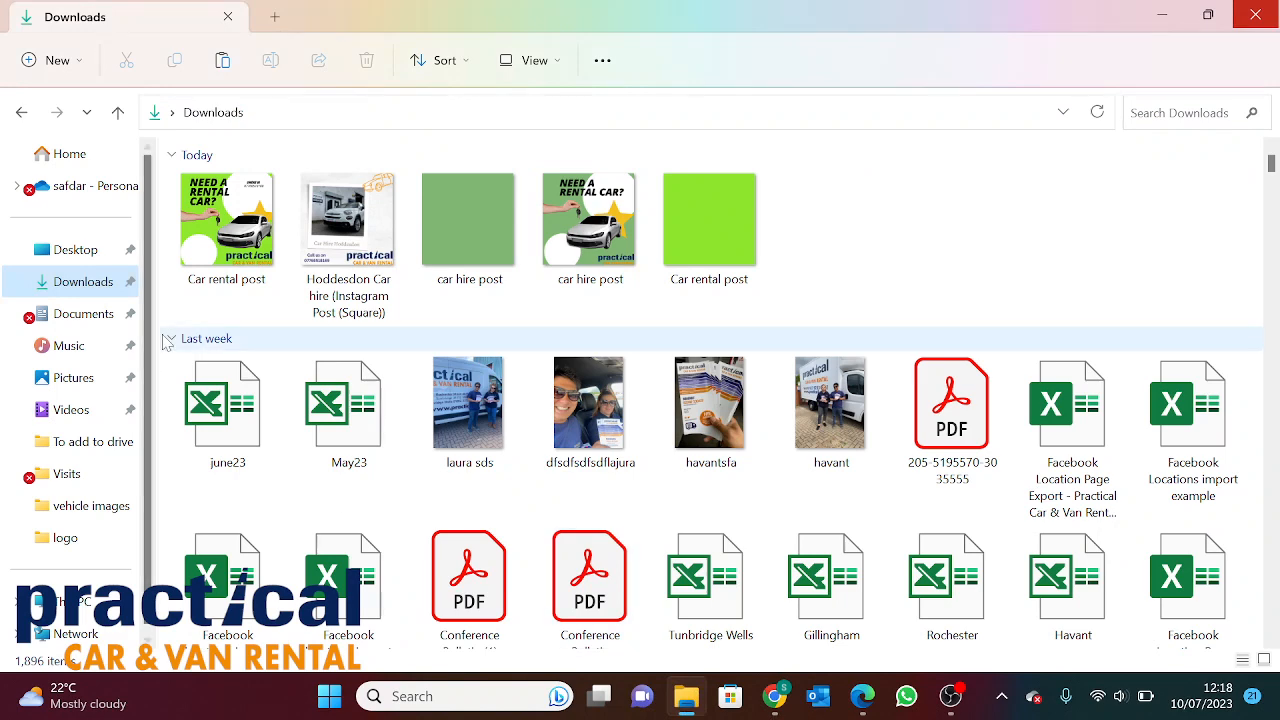
left_click(74, 377)
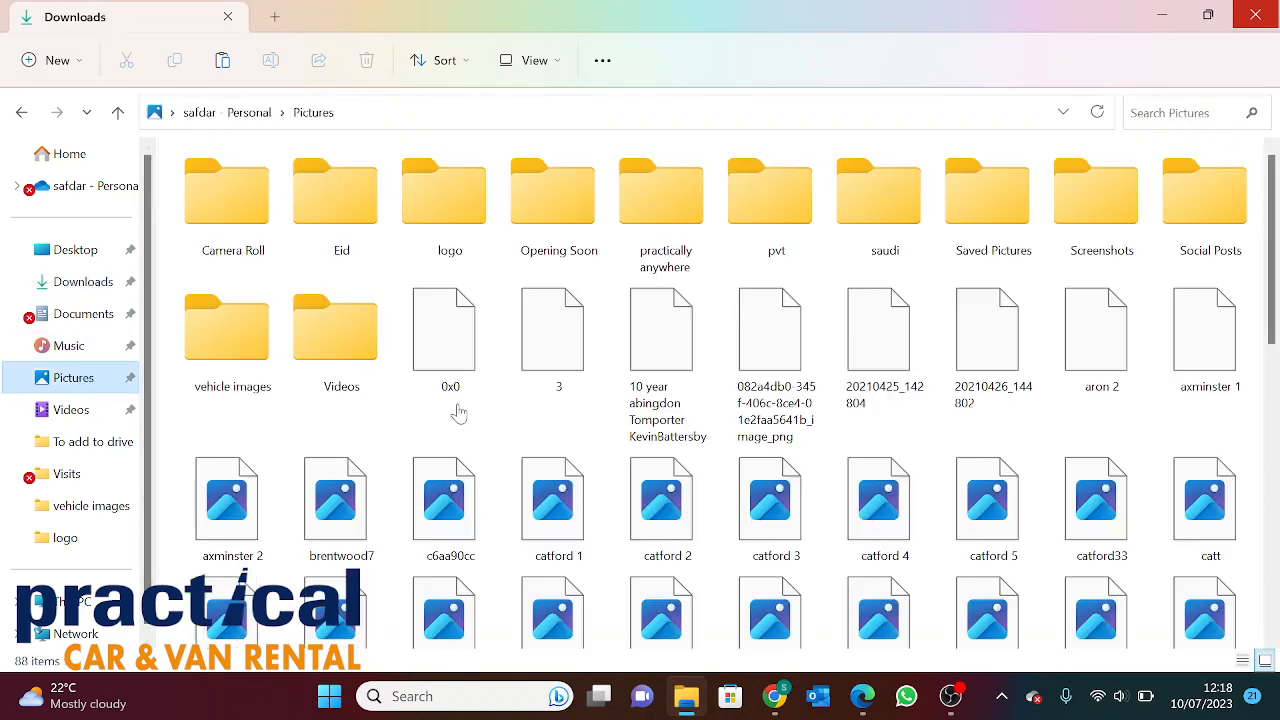
scroll(461, 412, "down", 2)
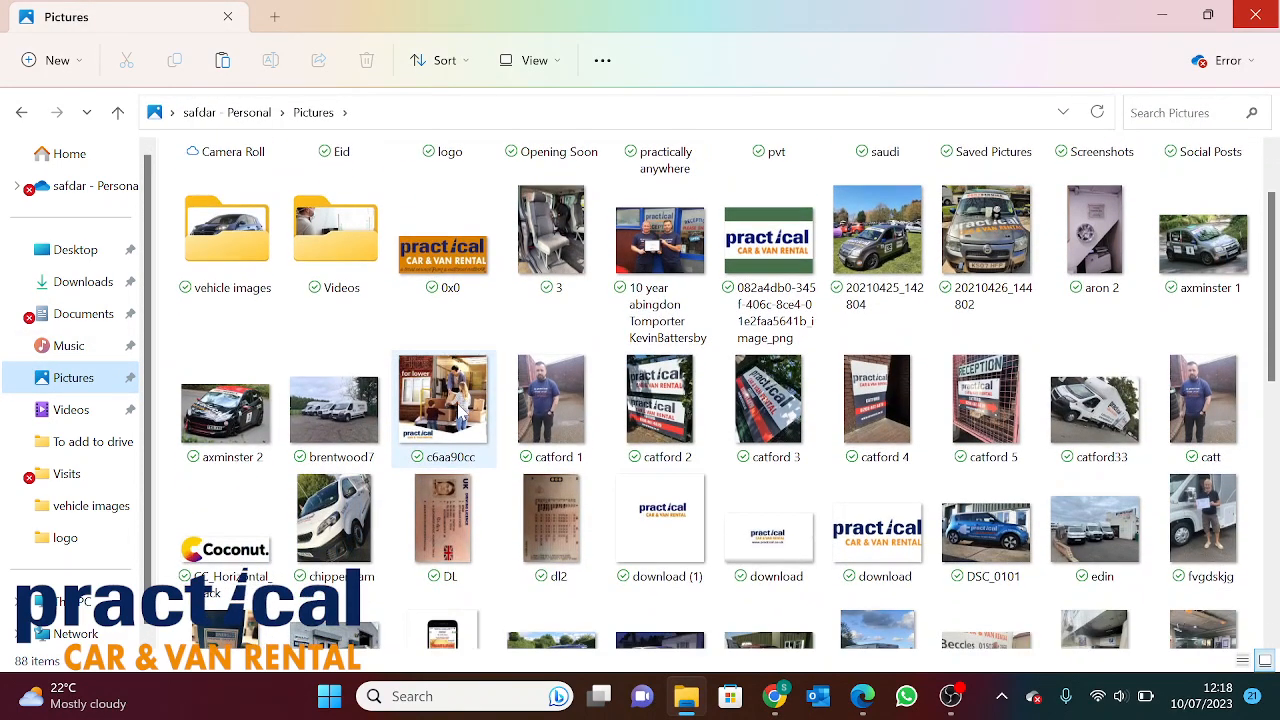
scroll(461, 412, "down", 2)
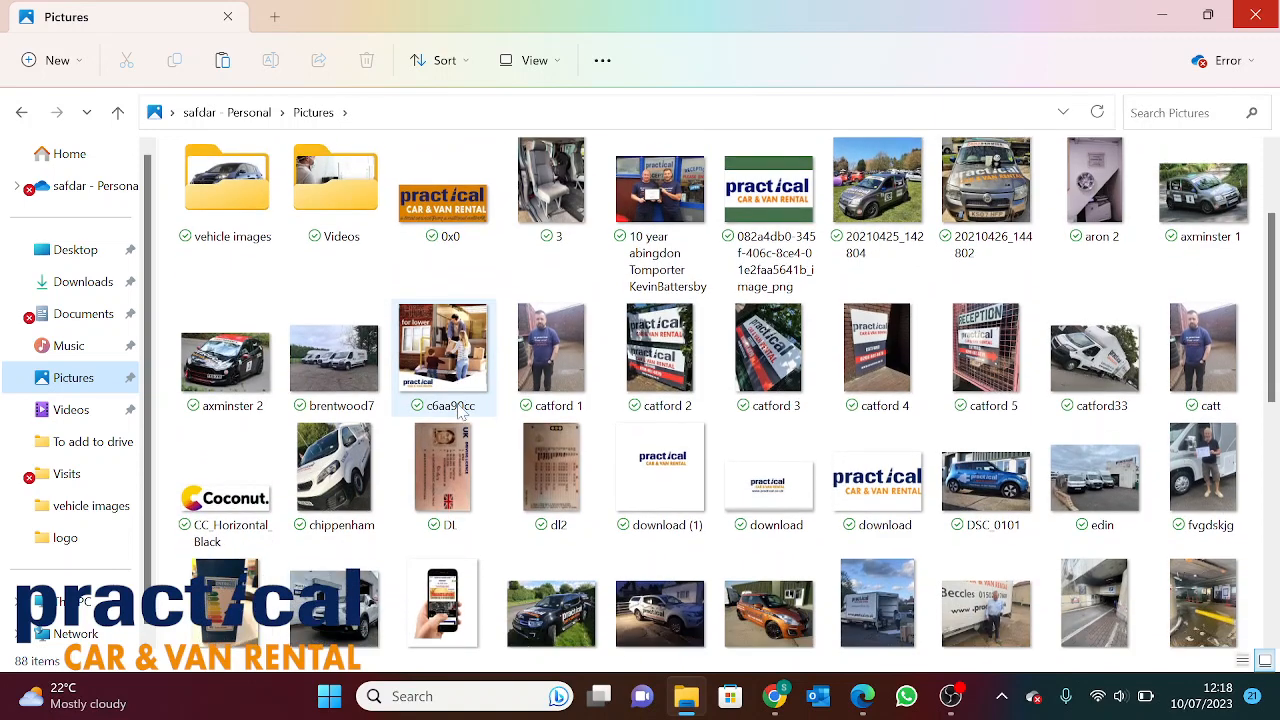
scroll(461, 412, "down", 1)
left_click(355, 512)
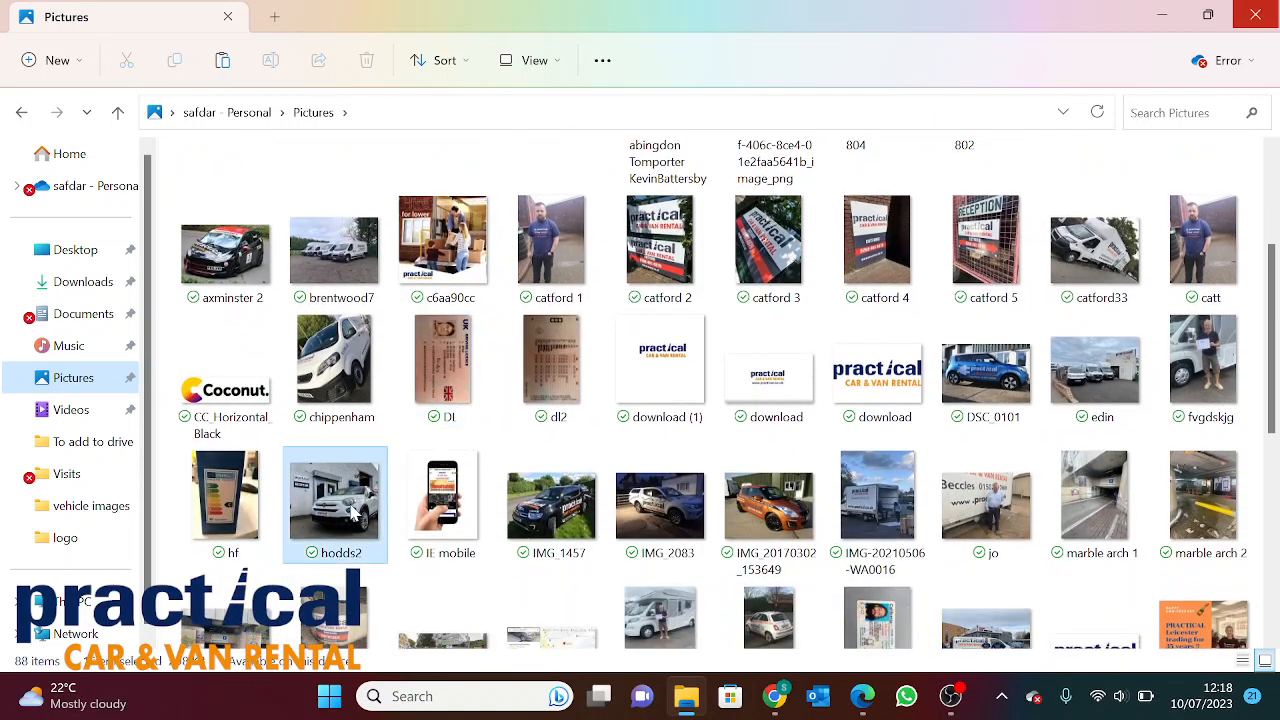
right_click(355, 512)
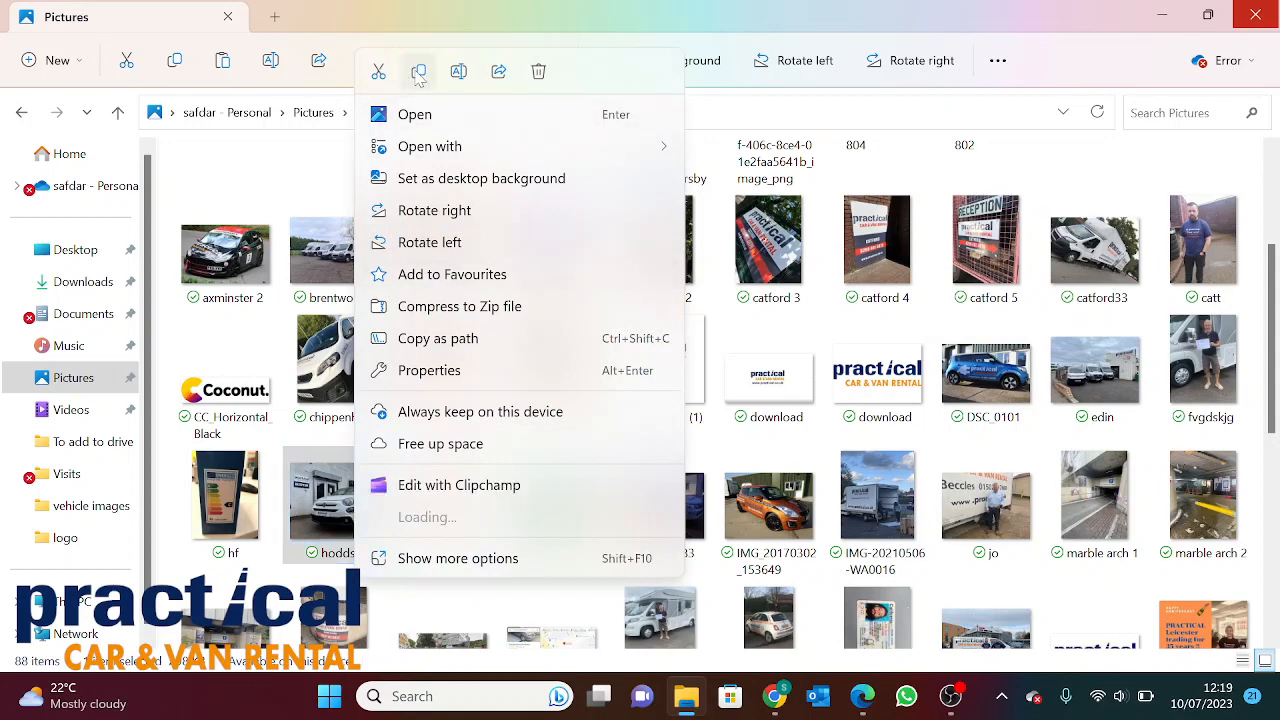
Copy the hodds2 car photo and paste it into the Canva design
left_click(418, 71)
left_click(780, 696)
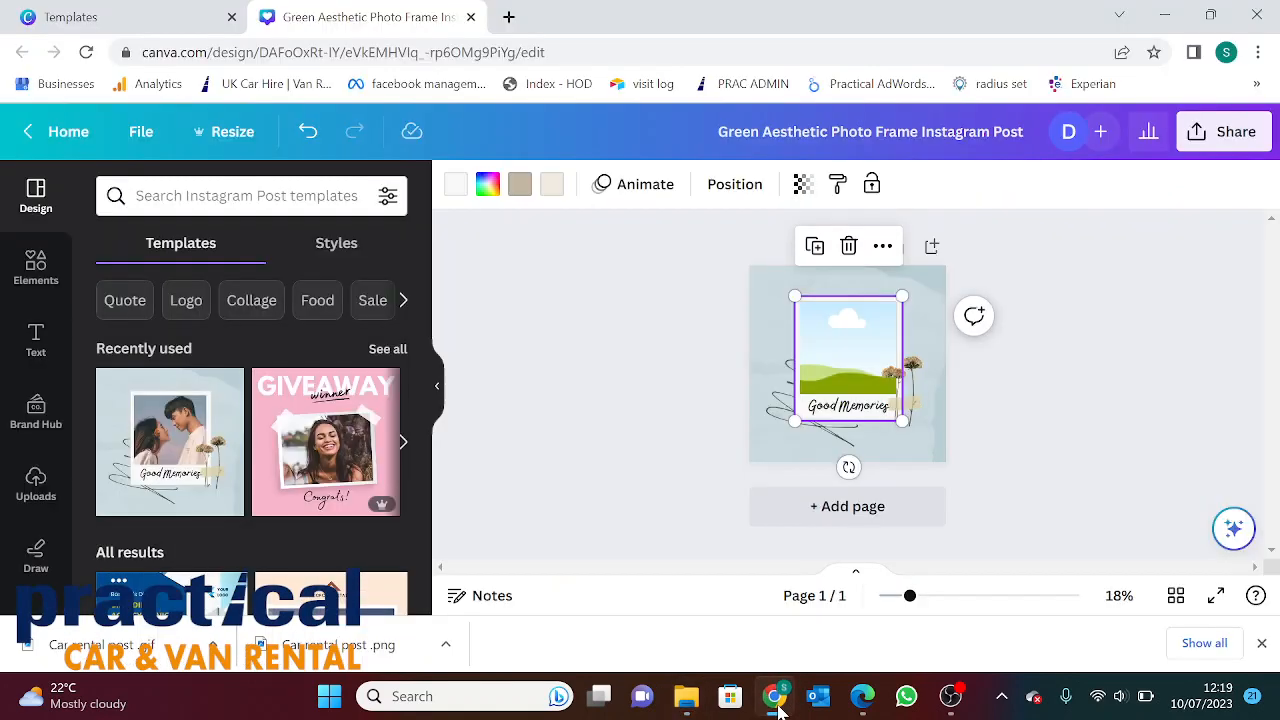
right_click(848, 372)
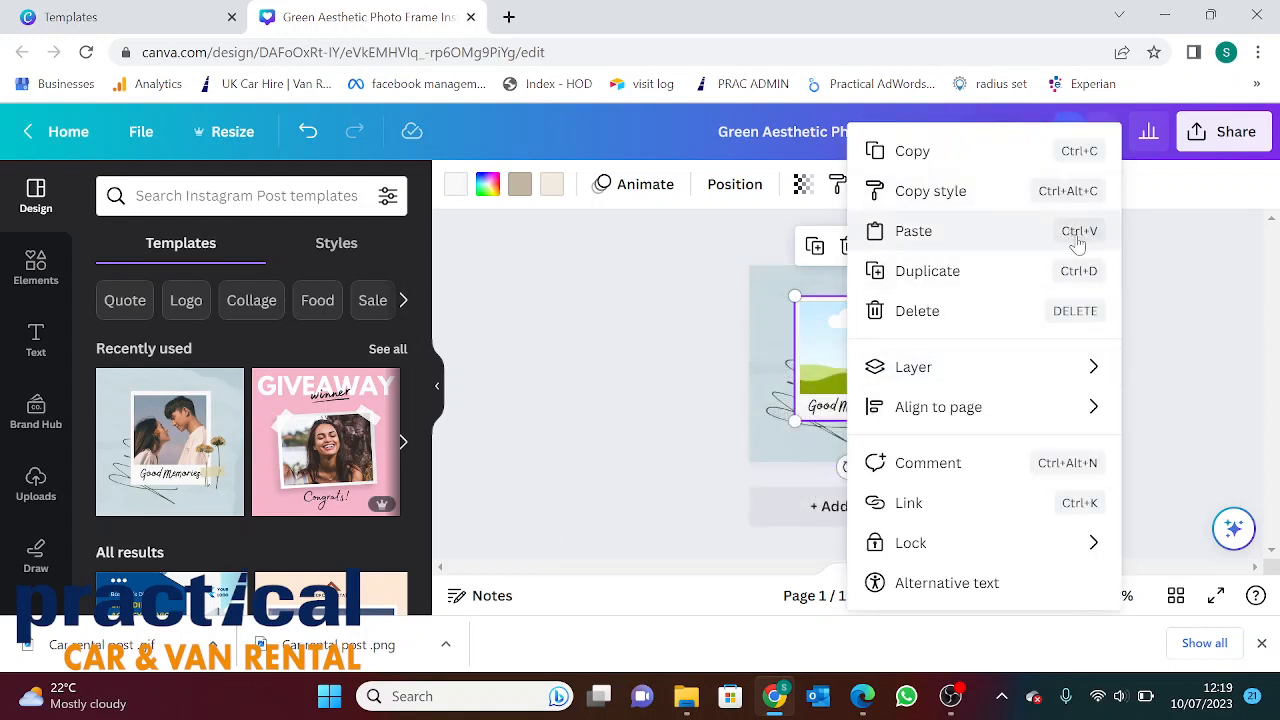
key("Escape")
left_click(771, 355)
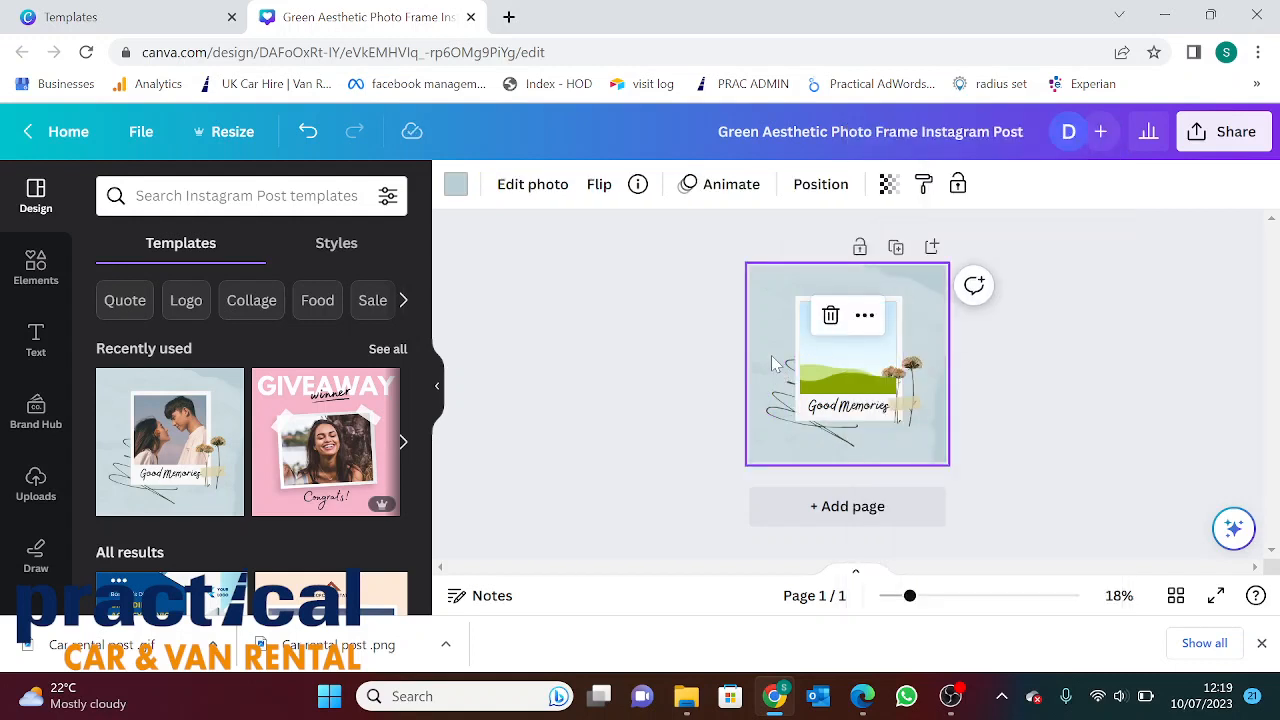
key("ctrl+v")
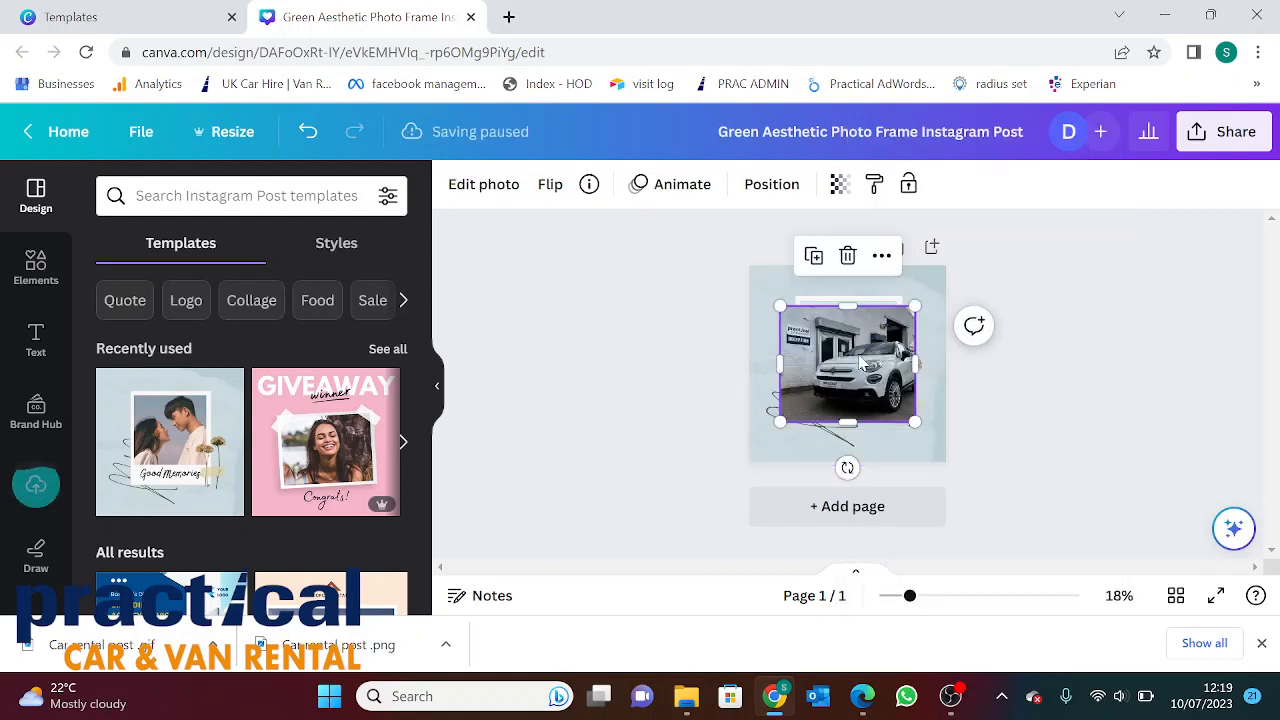
Drop the car photo into the polaroid frame, enlarge the frame and shift it left
left_click_drag(858, 363, 860, 368)
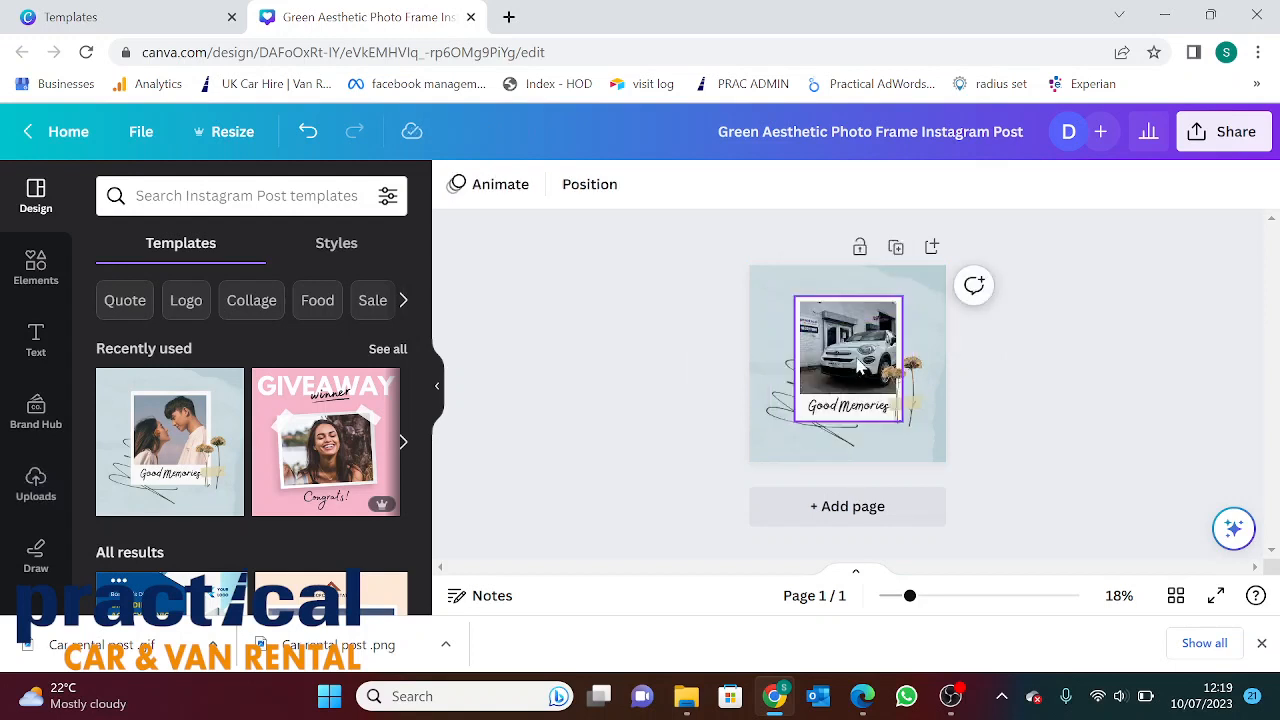
left_click(858, 366)
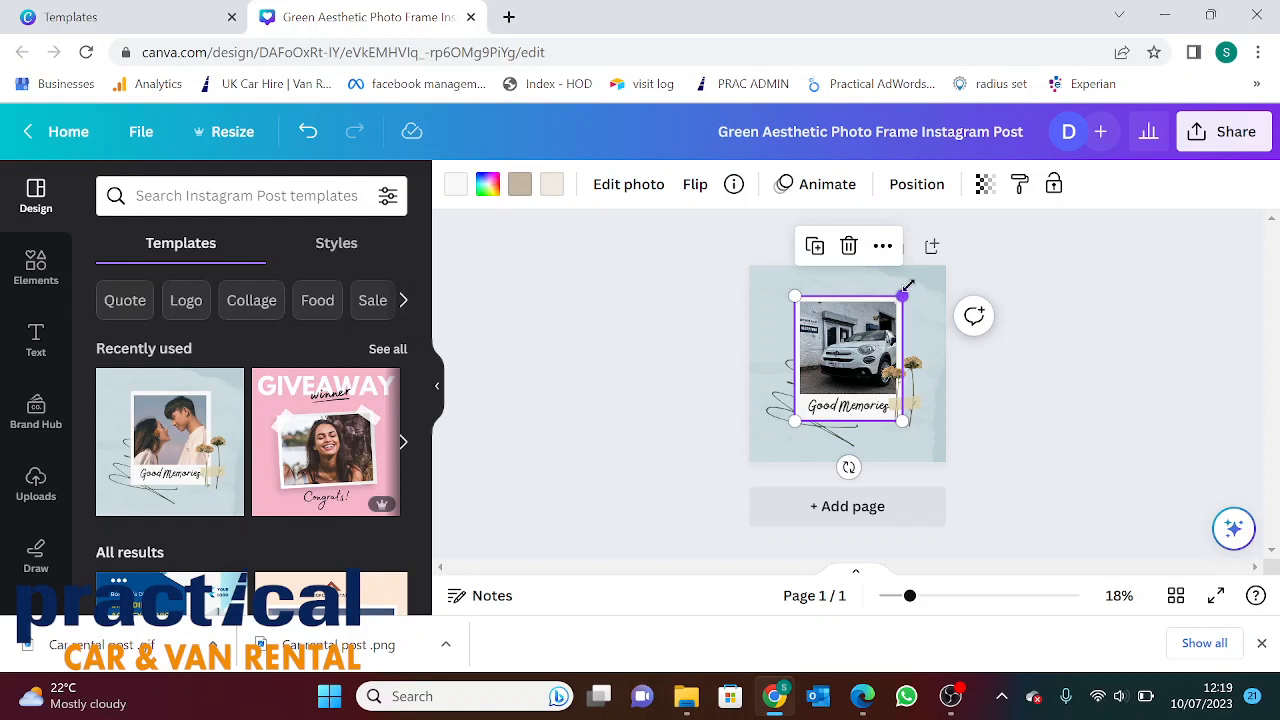
mouse_move(902, 297)
left_mouse_down()
mouse_move(934, 270)
mouse_move(860, 314)
left_mouse_up()
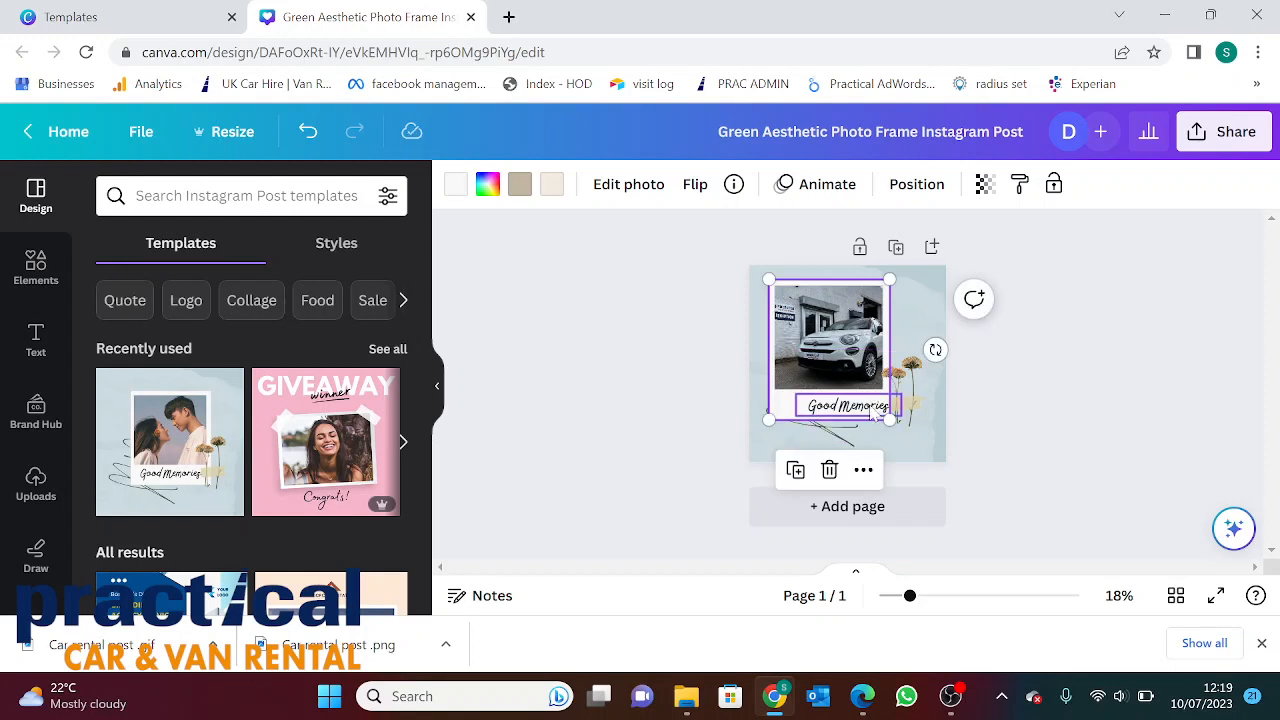
left_click_drag(866, 410, 910, 392)
Delete the flower decoration and change the Good Memories caption to Car Hire!!!
left_click(910, 405)
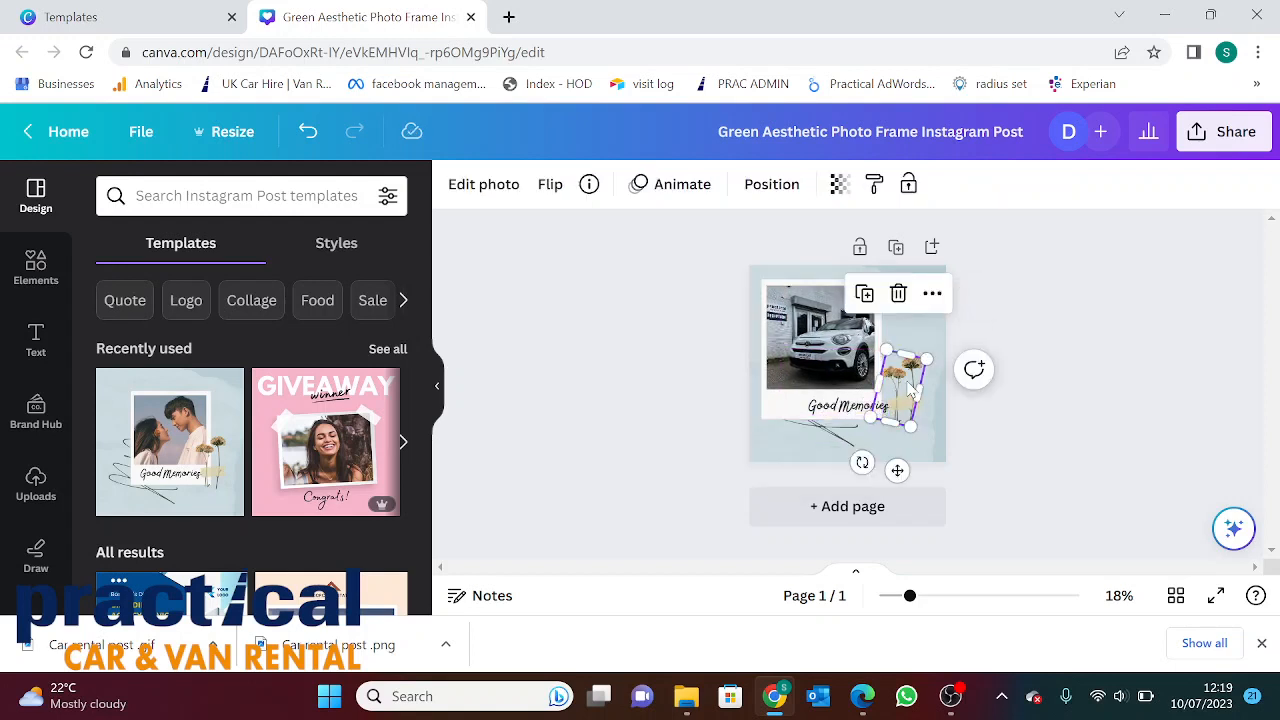
key("Delete")
left_click(910, 402)
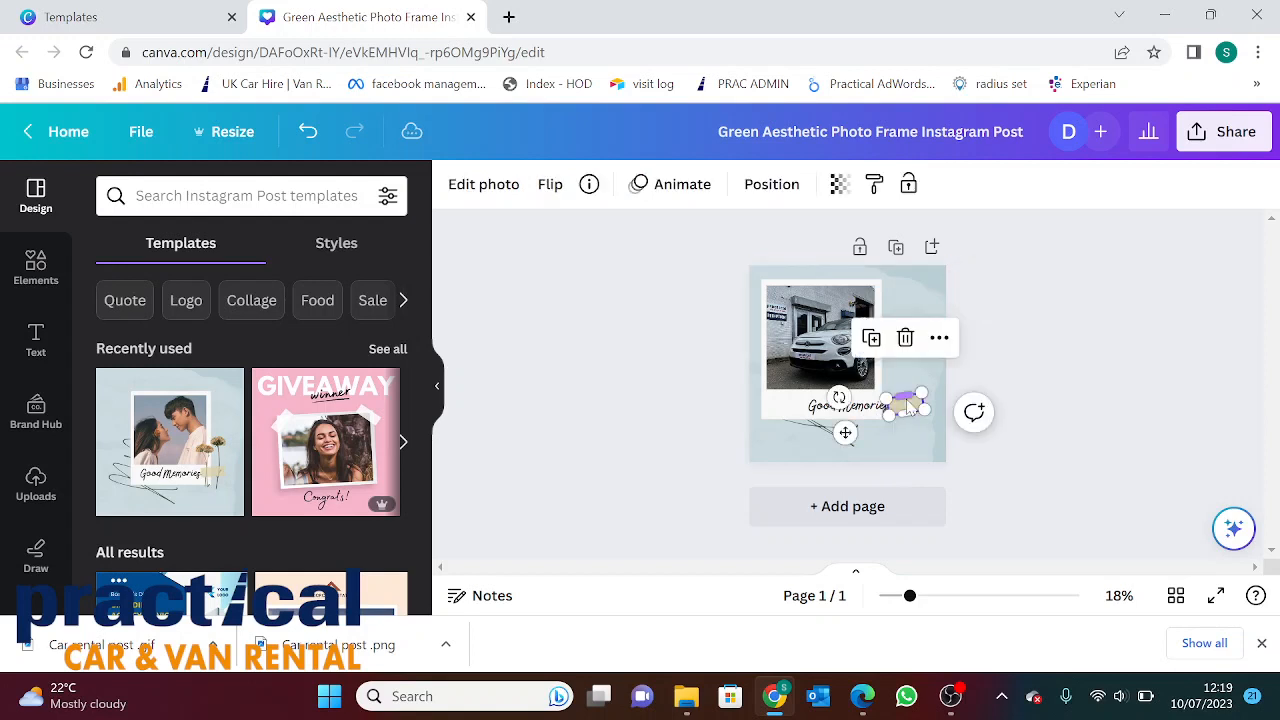
key("Escape")
left_click_drag(867, 410, 838, 403)
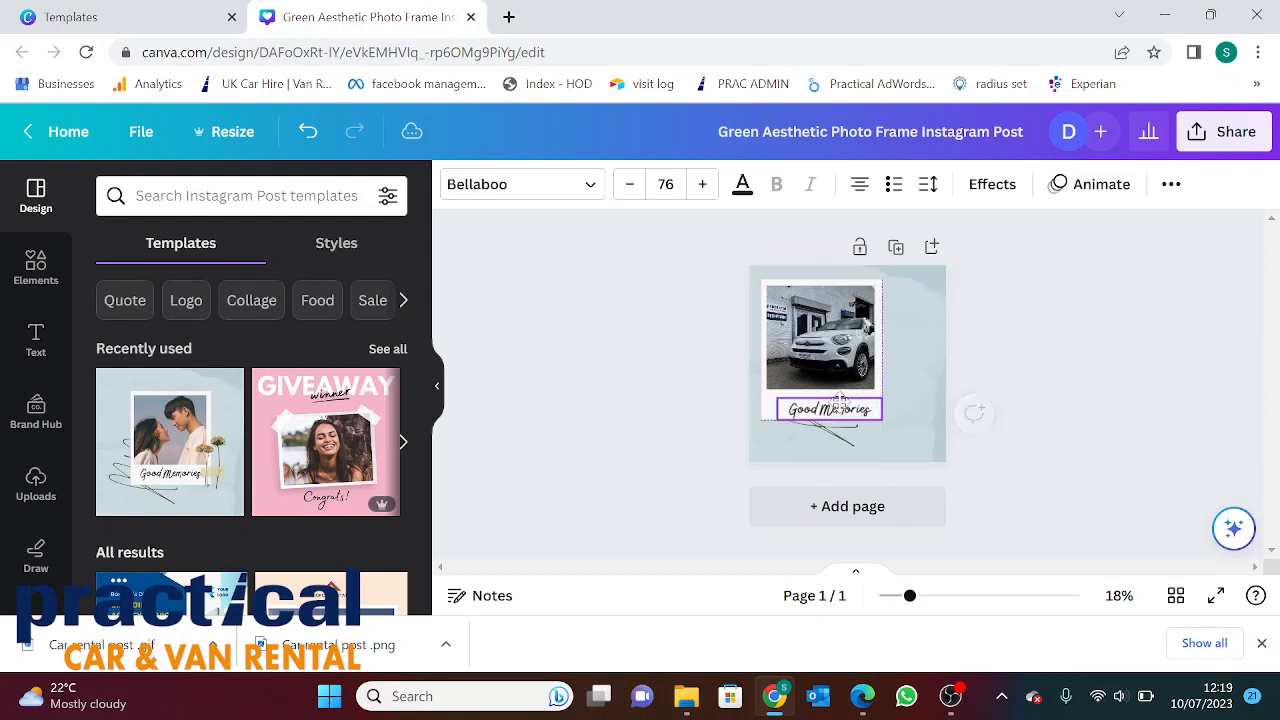
double_click(840, 402)
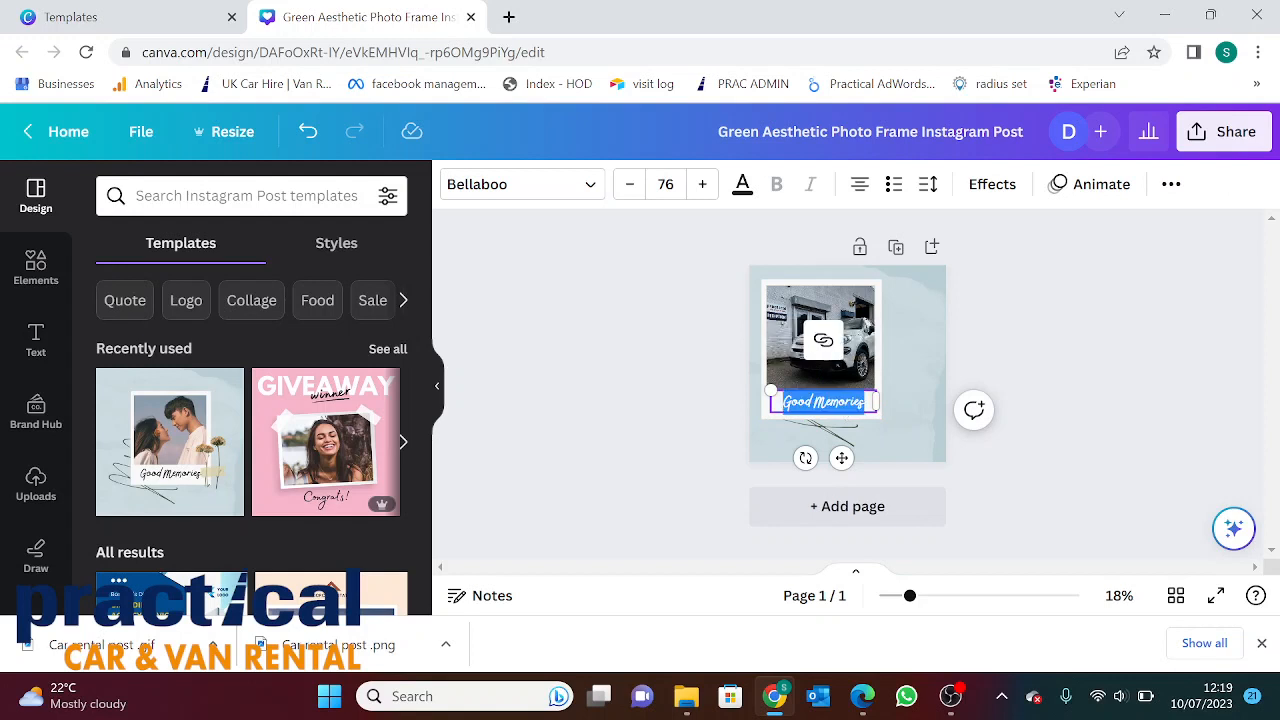
type("Car Hire!!!")
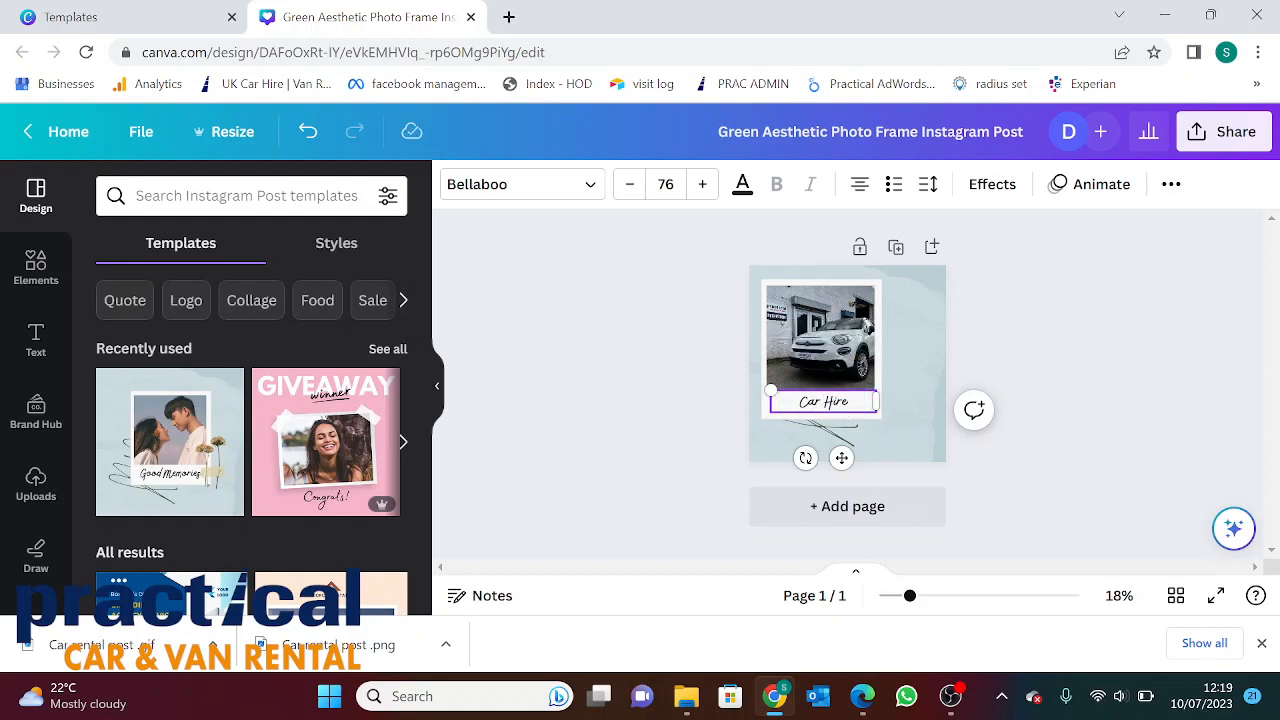
left_click(938, 370)
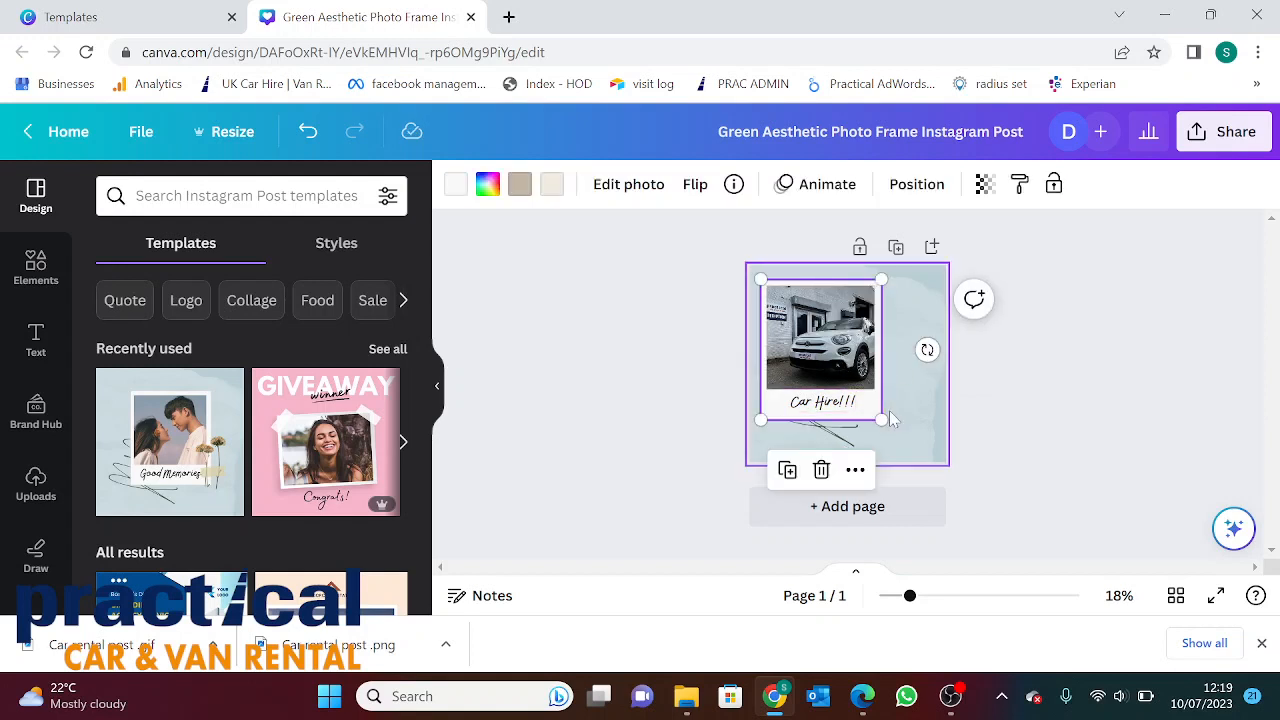
Move the scribble below the frame and enlarge the photo frame further
left_click(857, 450)
left_click_drag(857, 452, 830, 480)
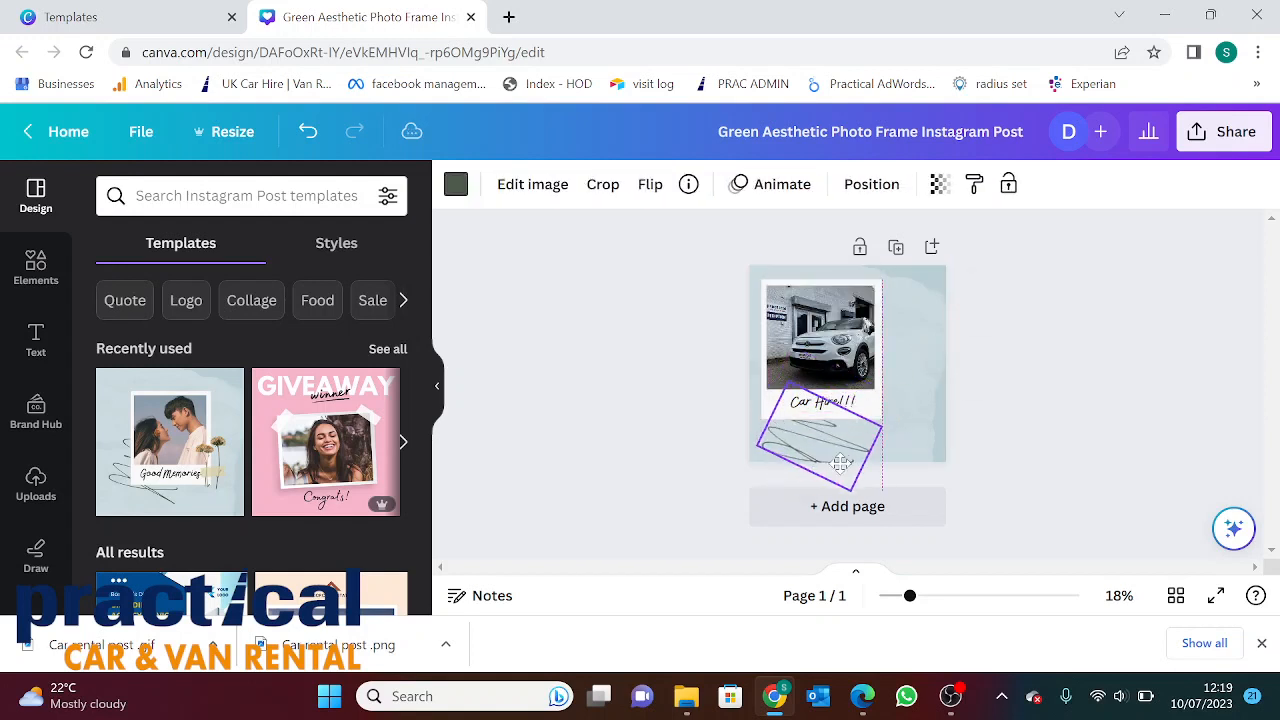
left_click(875, 388)
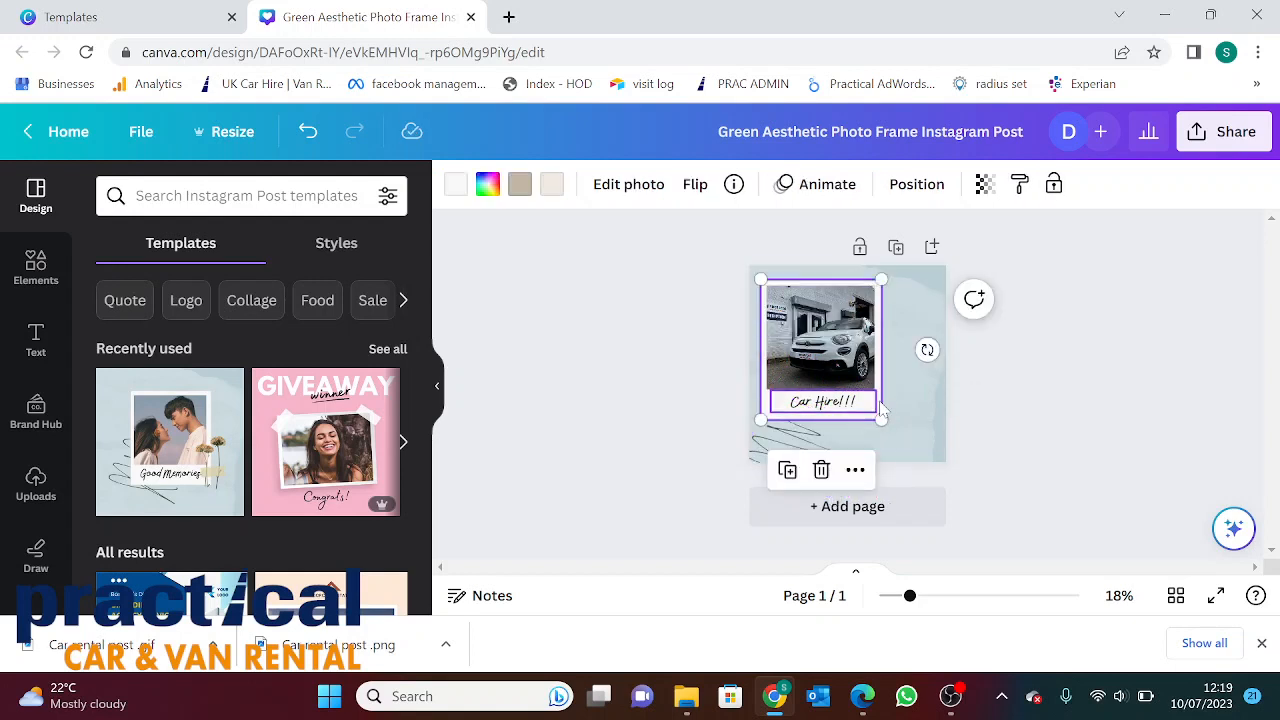
left_click_drag(882, 420, 905, 438)
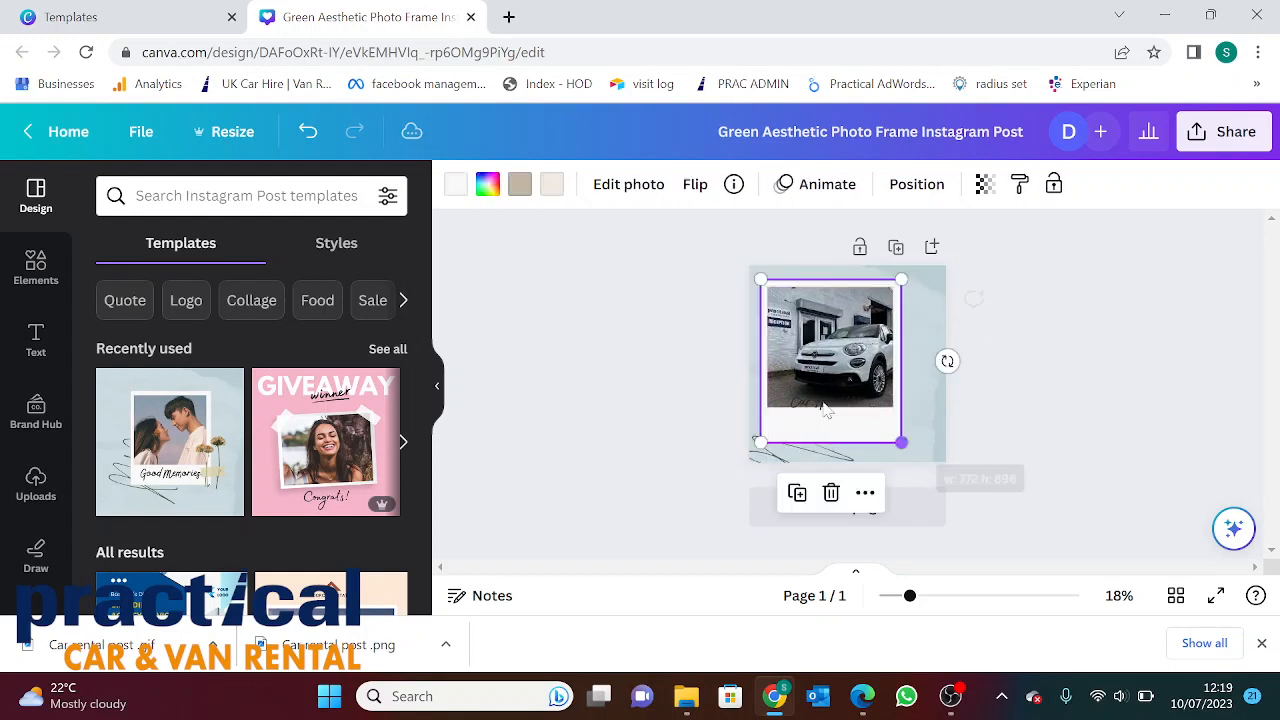
left_click(826, 405)
double_click(826, 422)
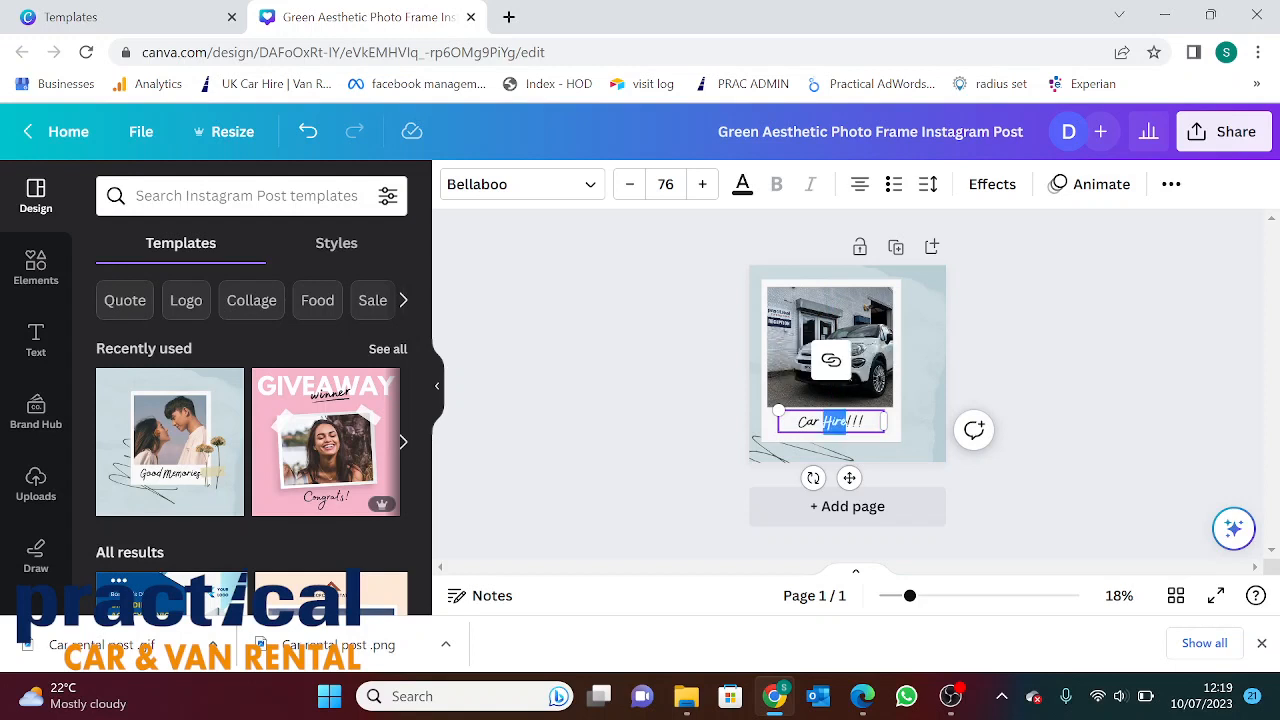
left_click_drag(868, 422, 780, 428)
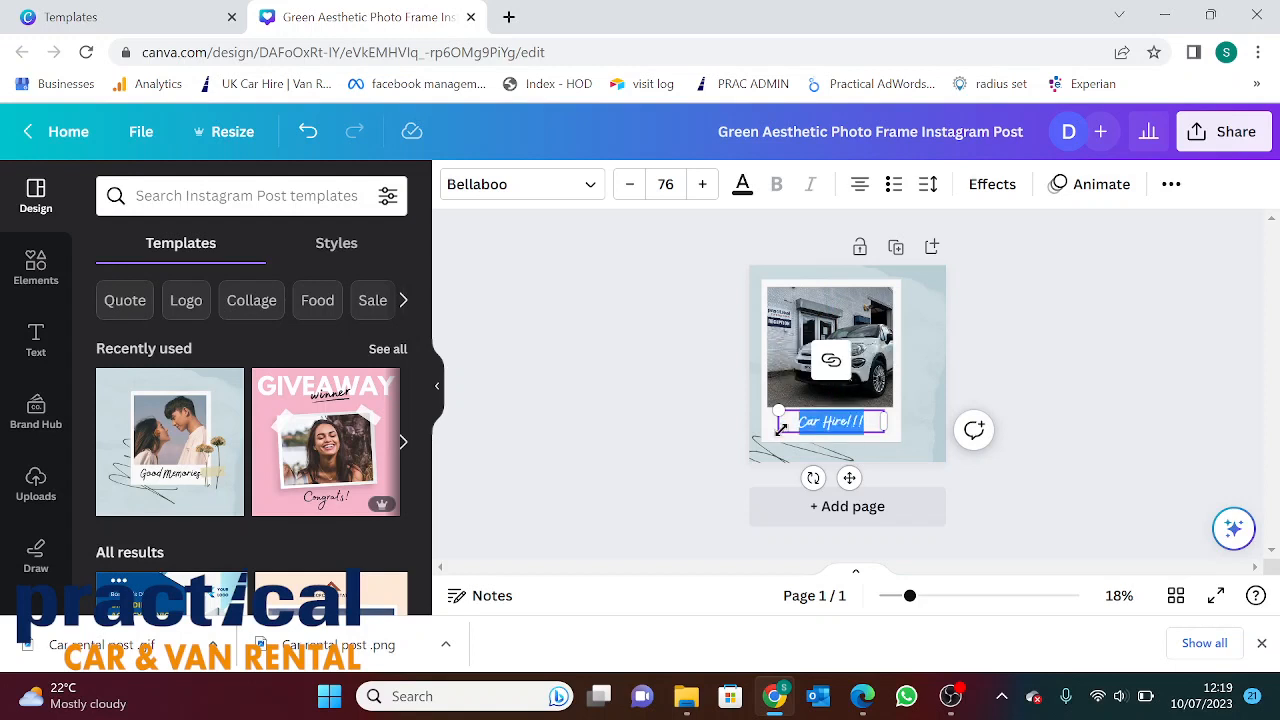
left_click(591, 190)
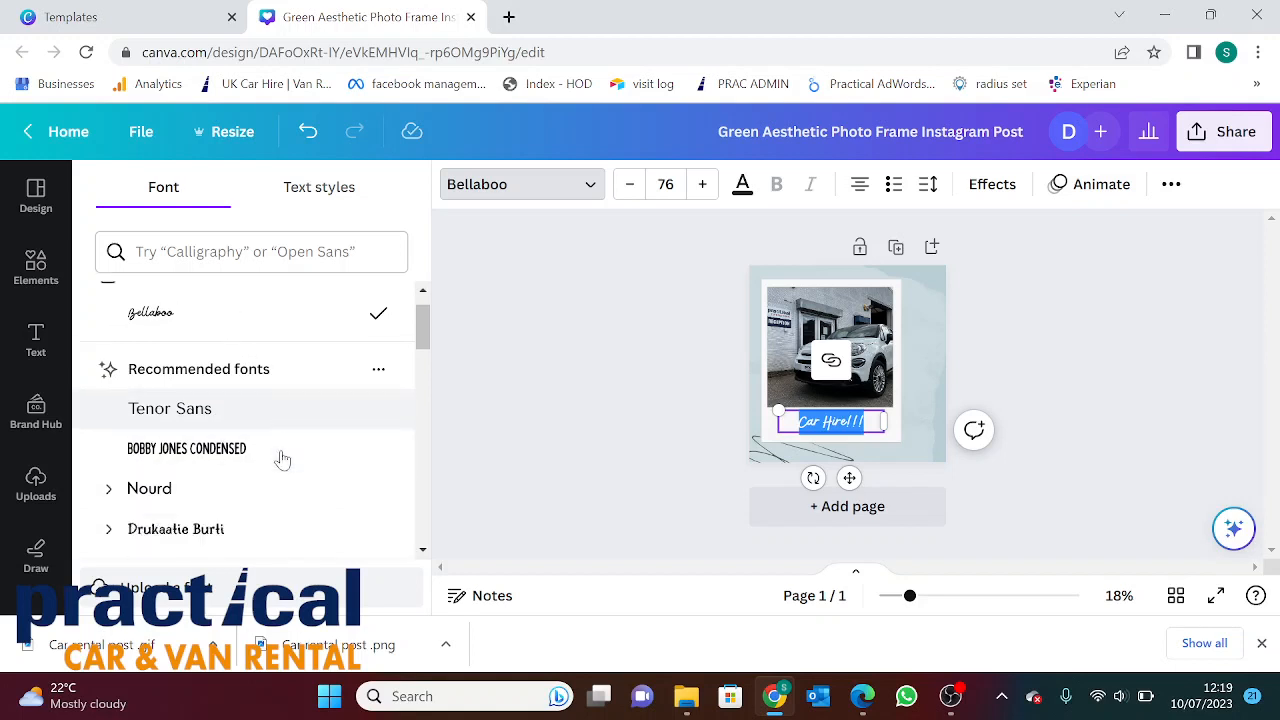
scroll(280, 455, "down", 3)
scroll(280, 455, "down", 3)
left_click(560, 325)
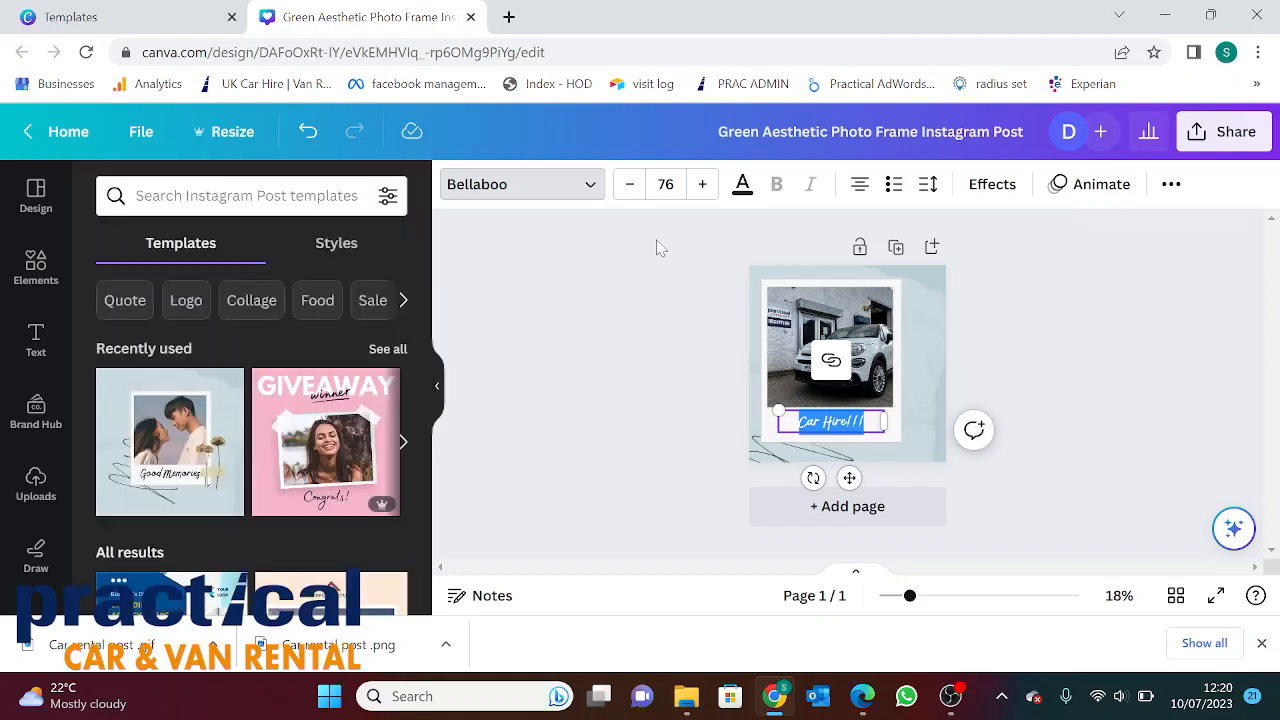
left_click(742, 184)
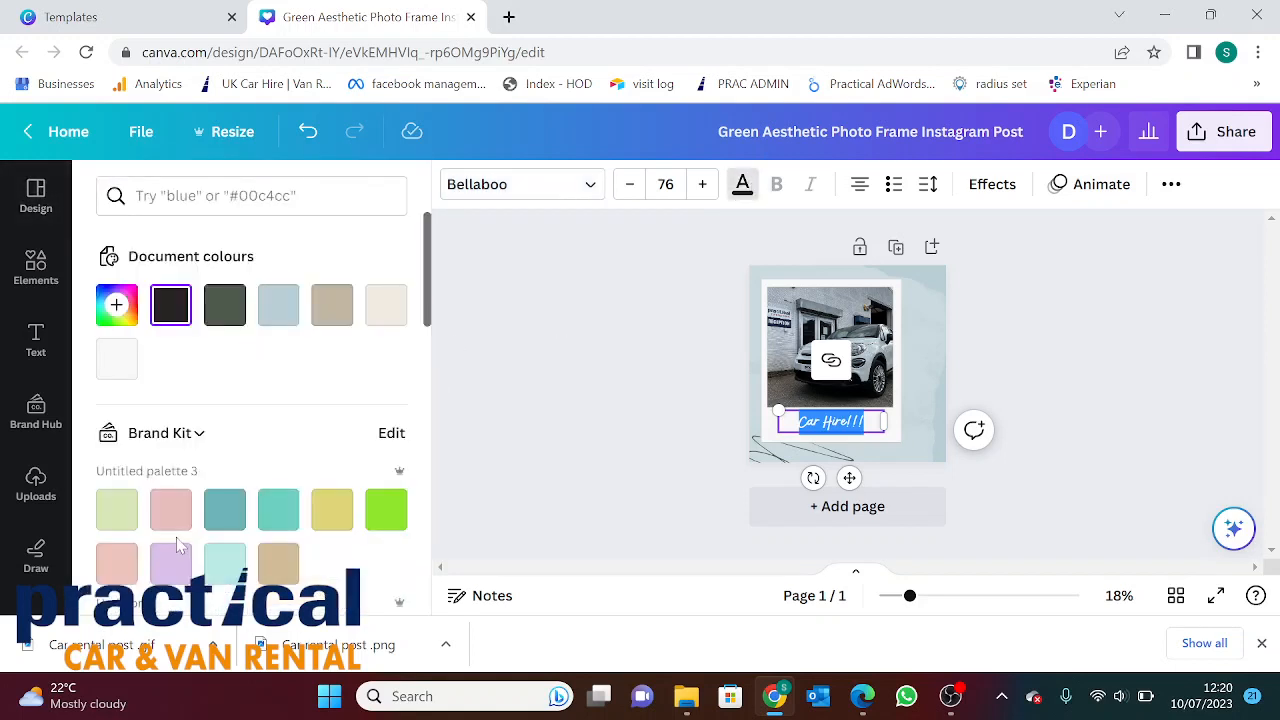
left_click(600, 355)
left_click(1033, 368)
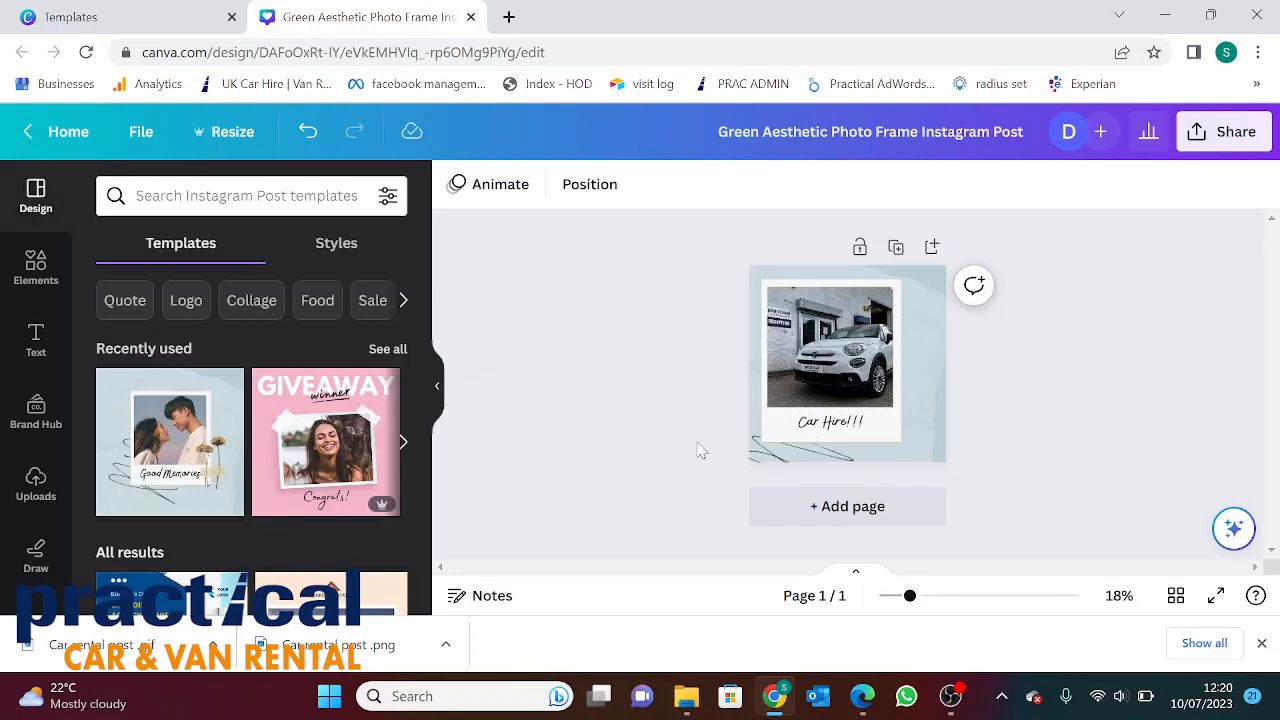
left_click(36, 342)
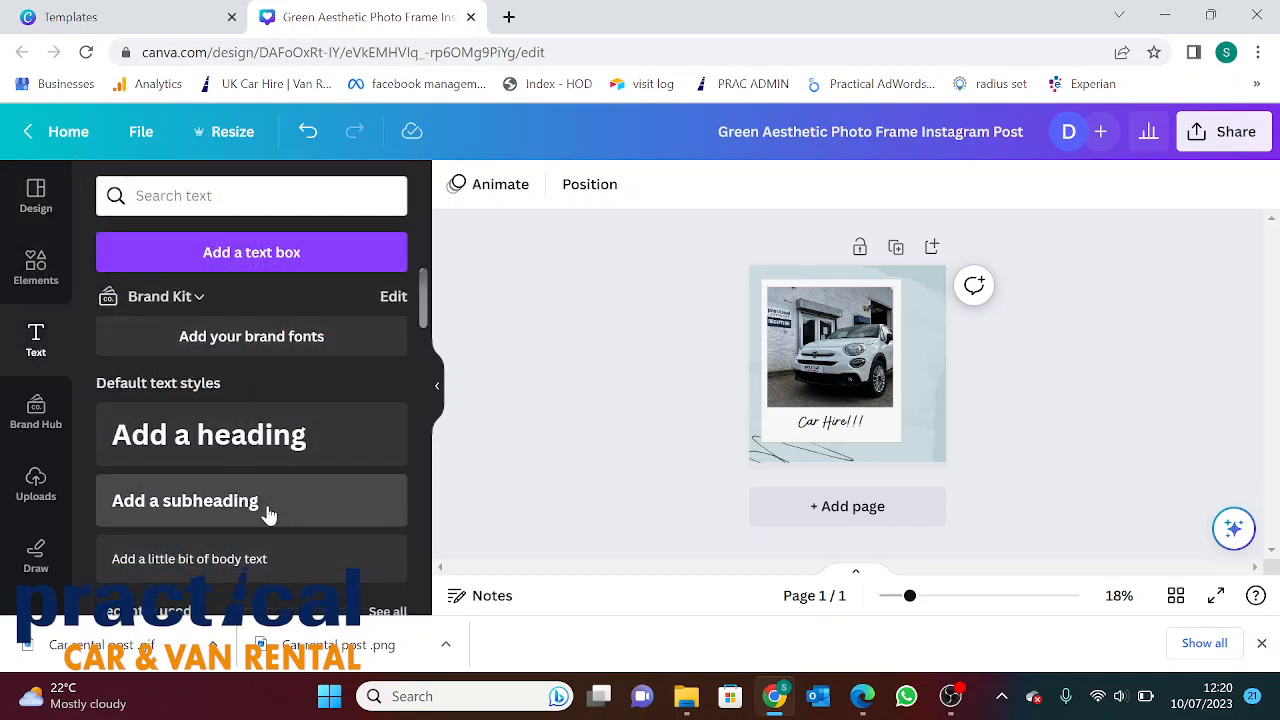
left_click(268, 512)
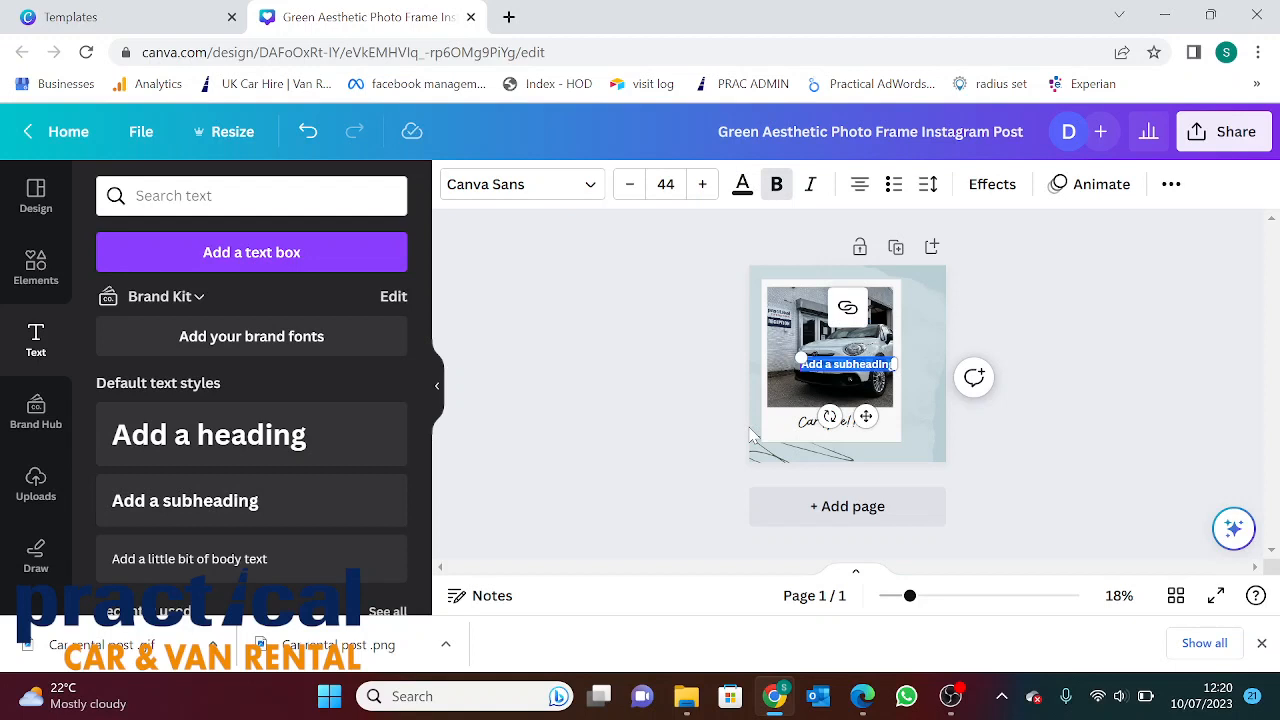
type("www.")
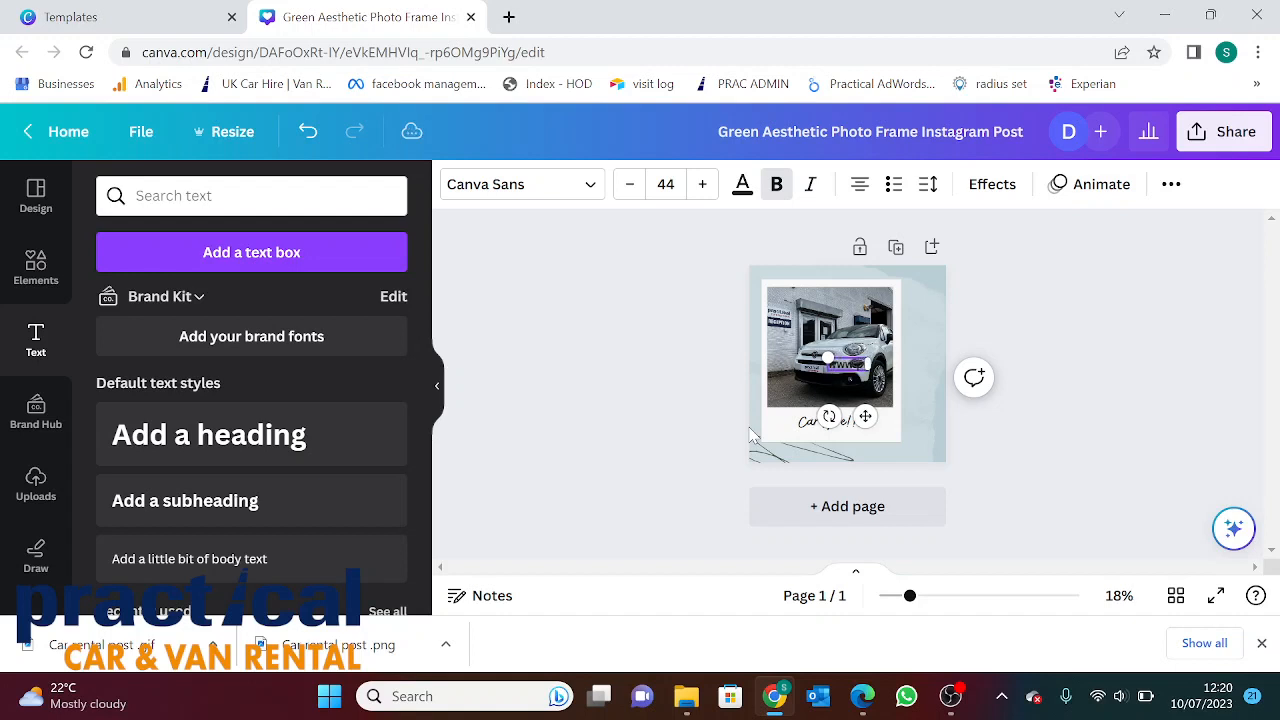
type("tical.co.uk")
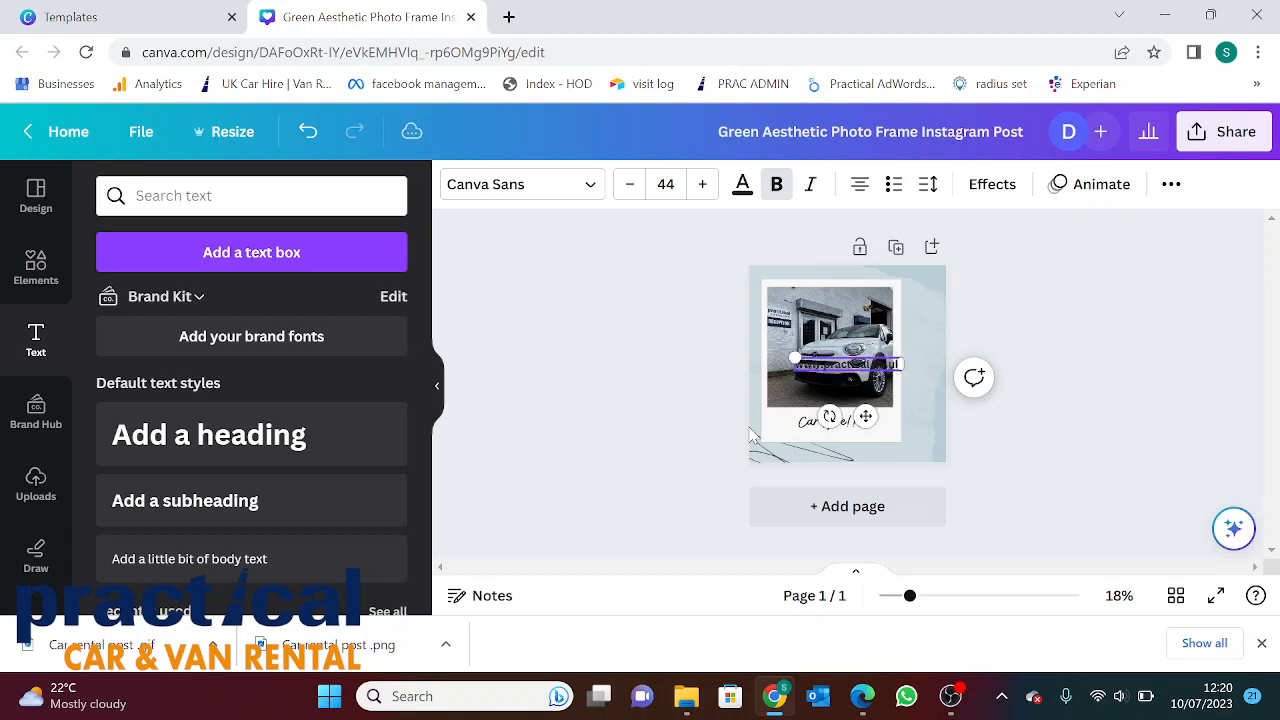
left_click_drag(865, 417, 843, 487)
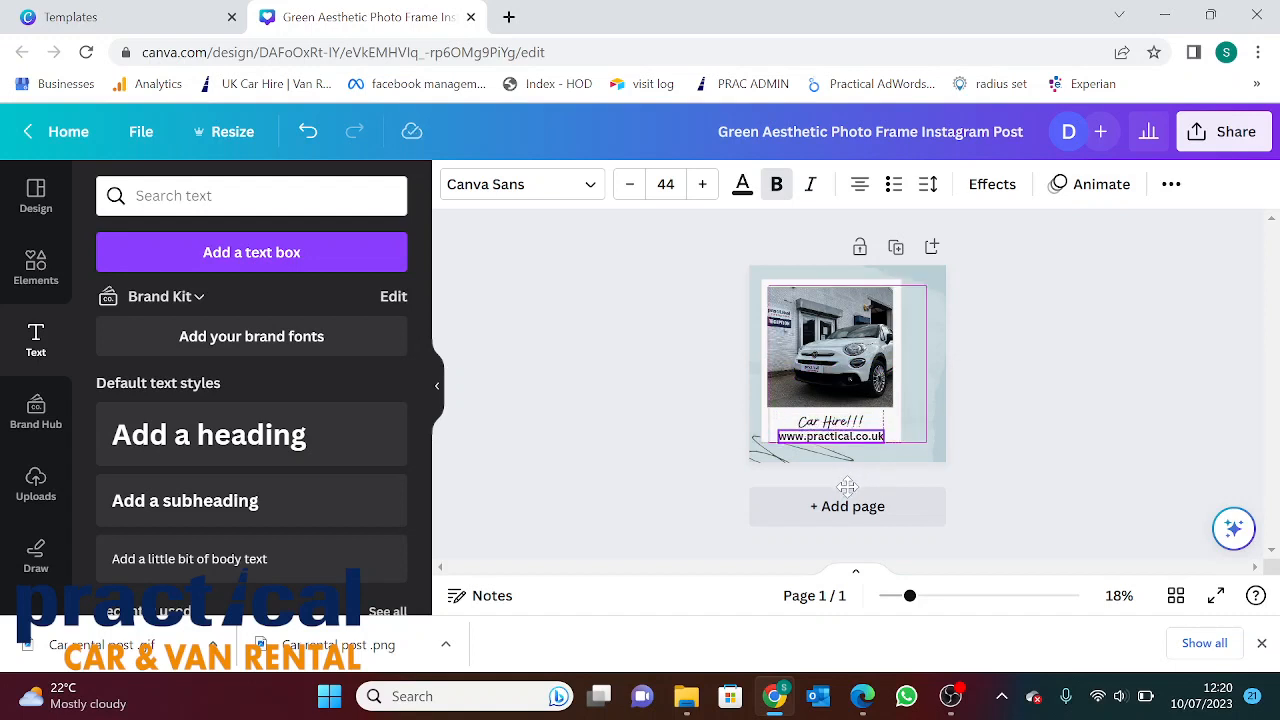
left_click(1047, 406)
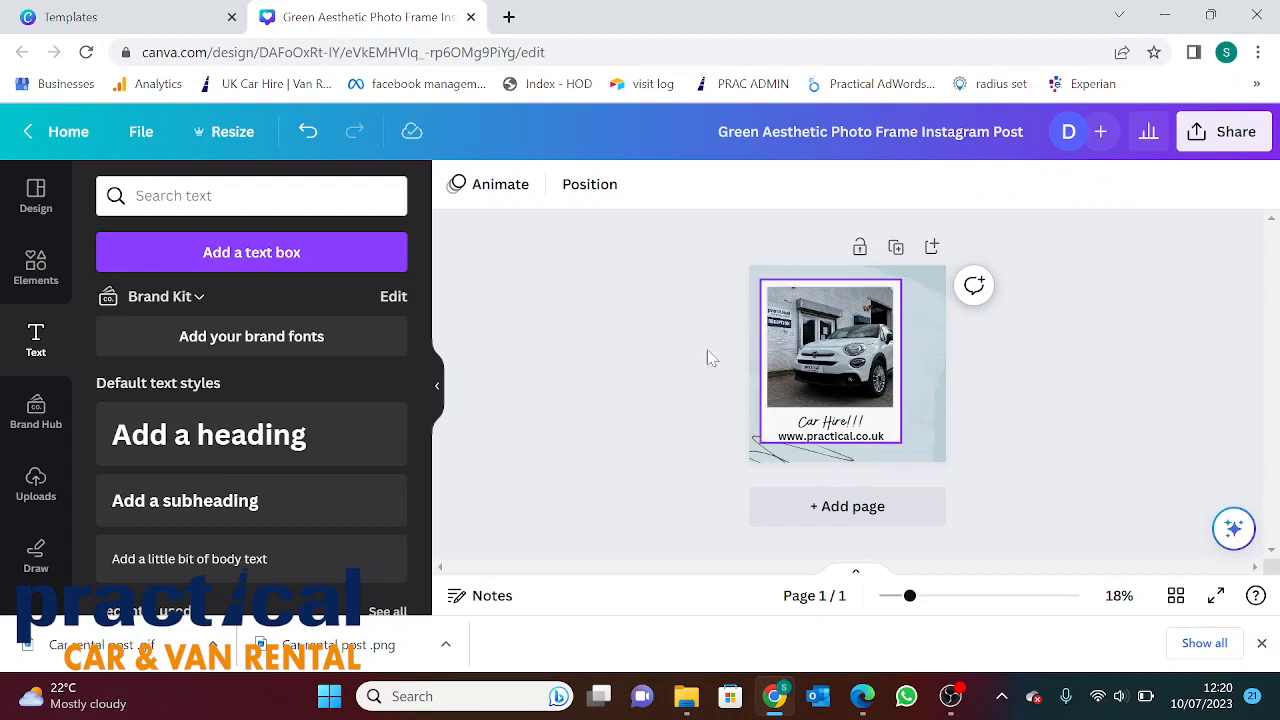
scroll(12, 493, "down", 2)
scroll(12, 493, "down", 2)
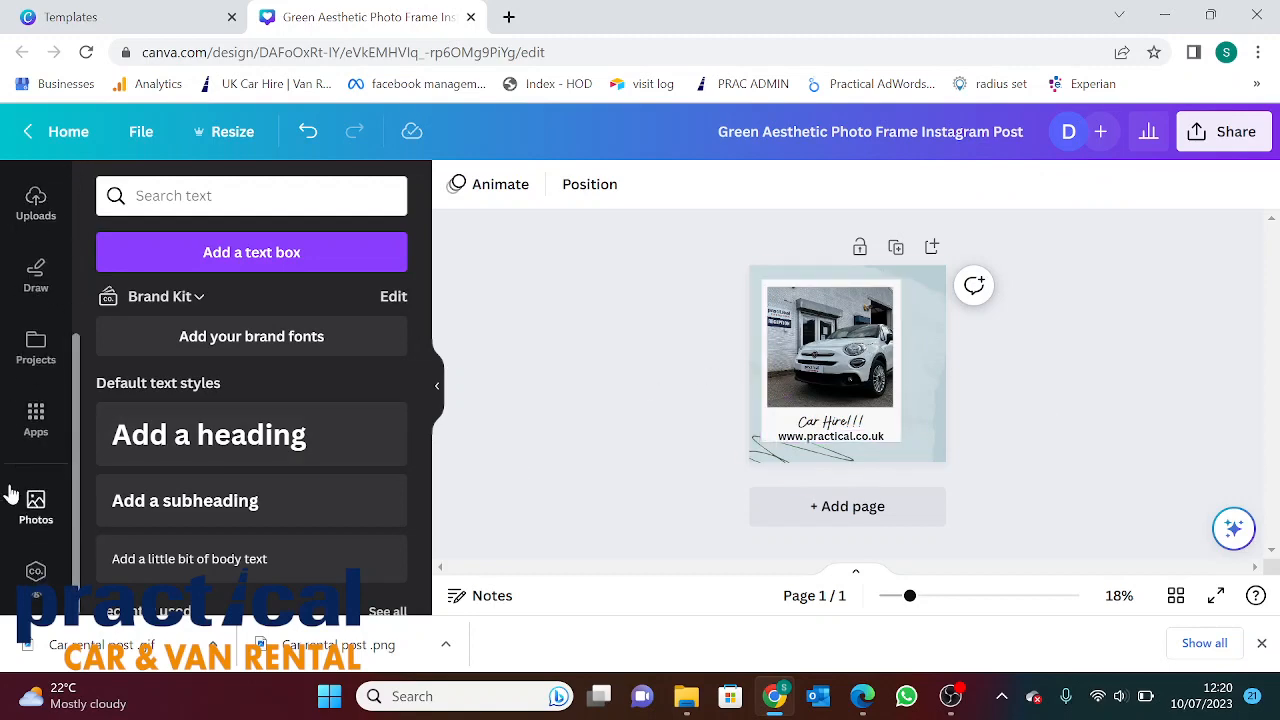
Add the practical CAR & VAN RENTAL brand logo, shrunk into the bottom-right corner
left_click(36, 572)
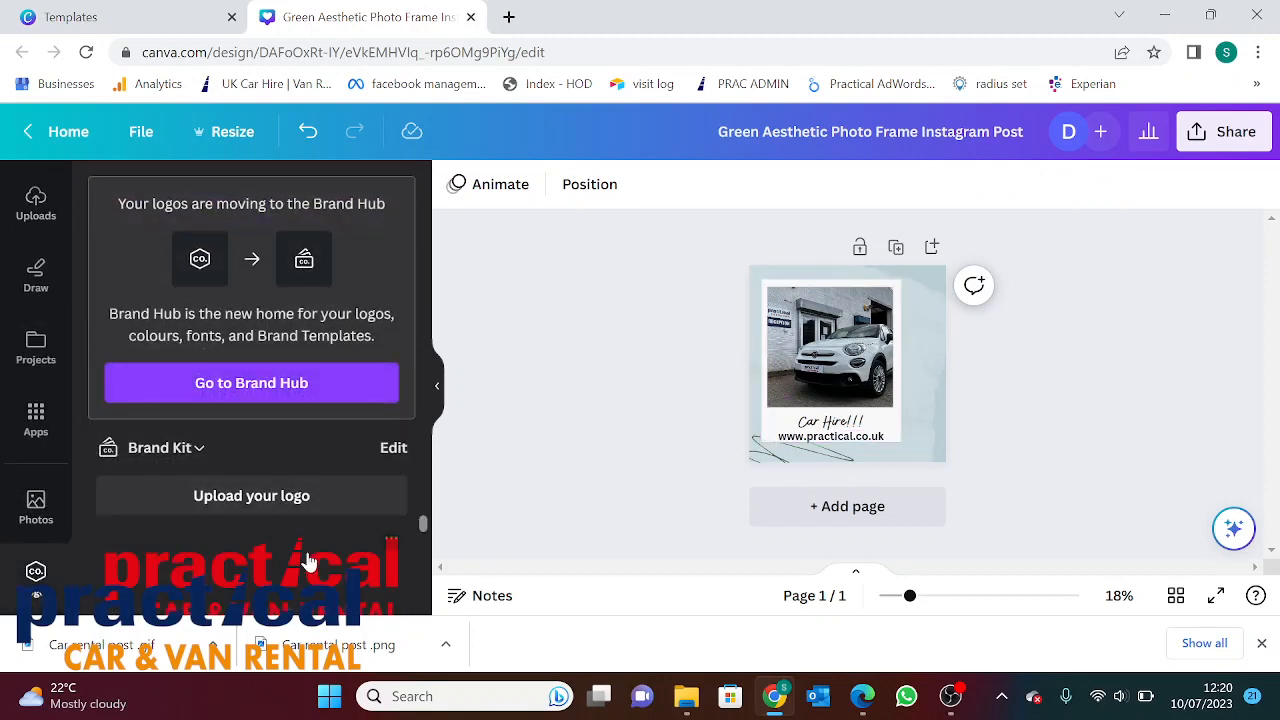
scroll(309, 560, "down", 3)
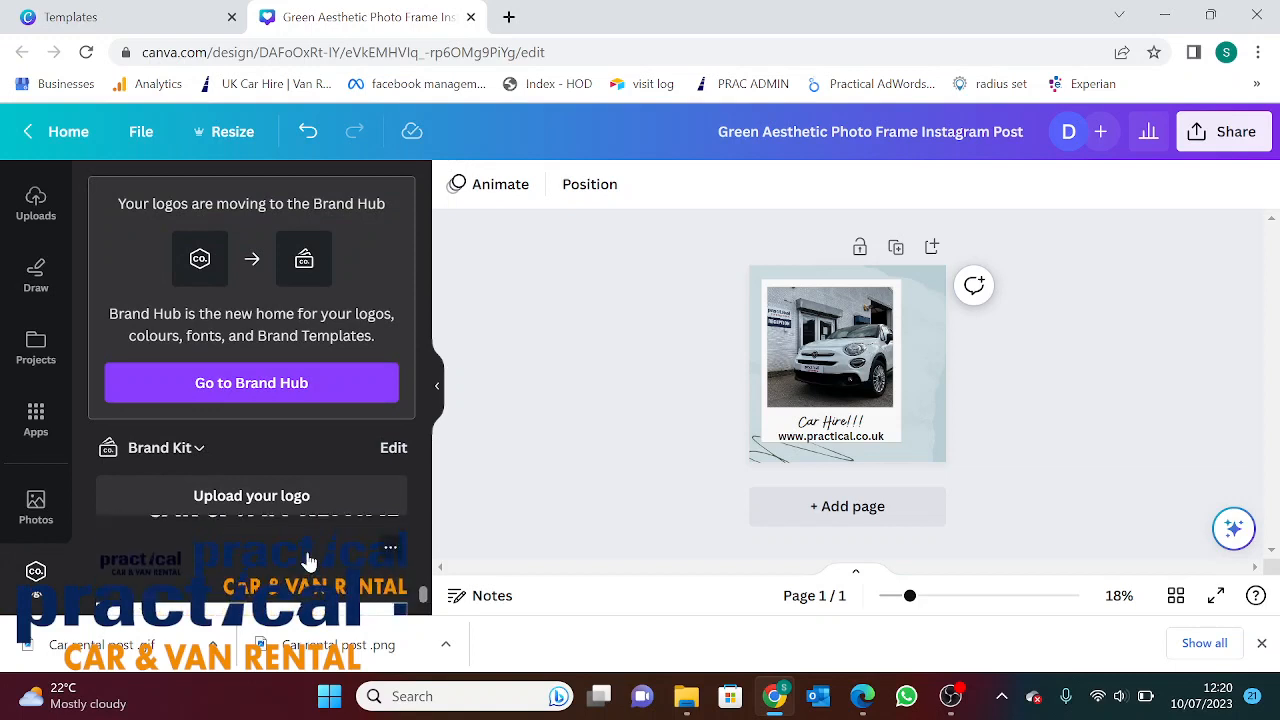
left_click(309, 560)
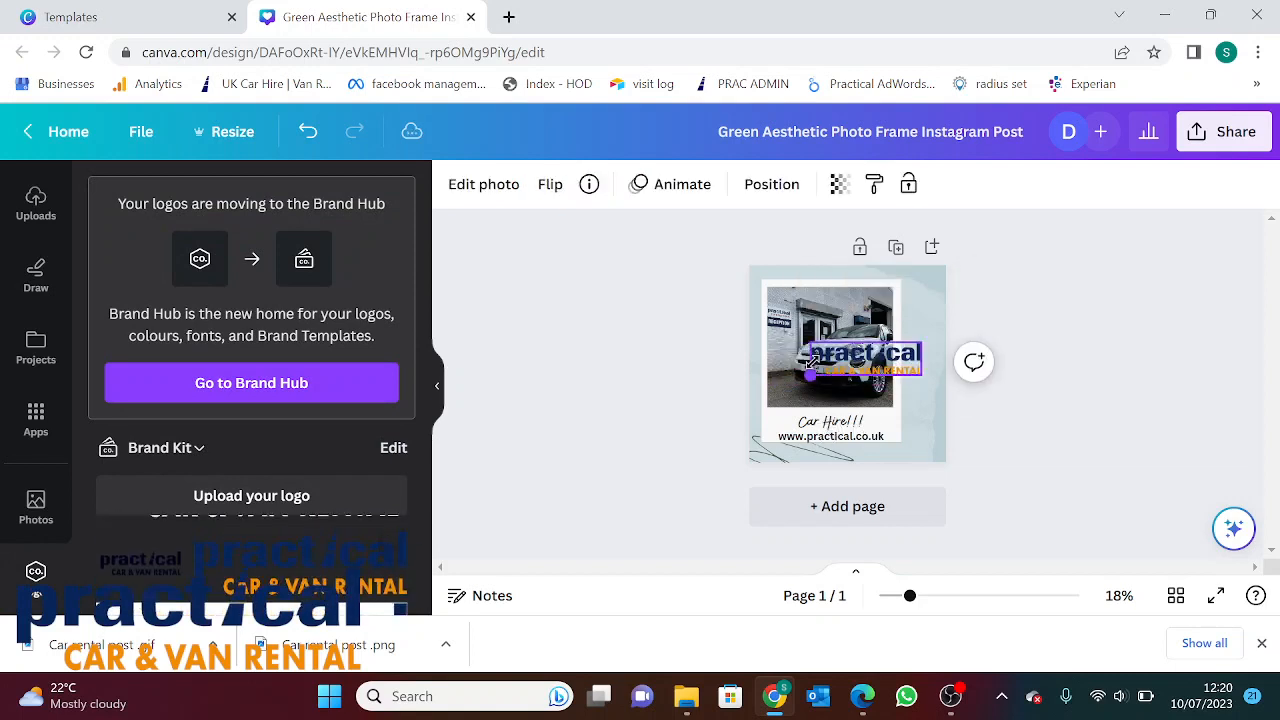
mouse_move(775, 388)
left_mouse_down()
mouse_move(830, 370)
mouse_move(912, 467)
mouse_move(910, 506)
left_mouse_up()
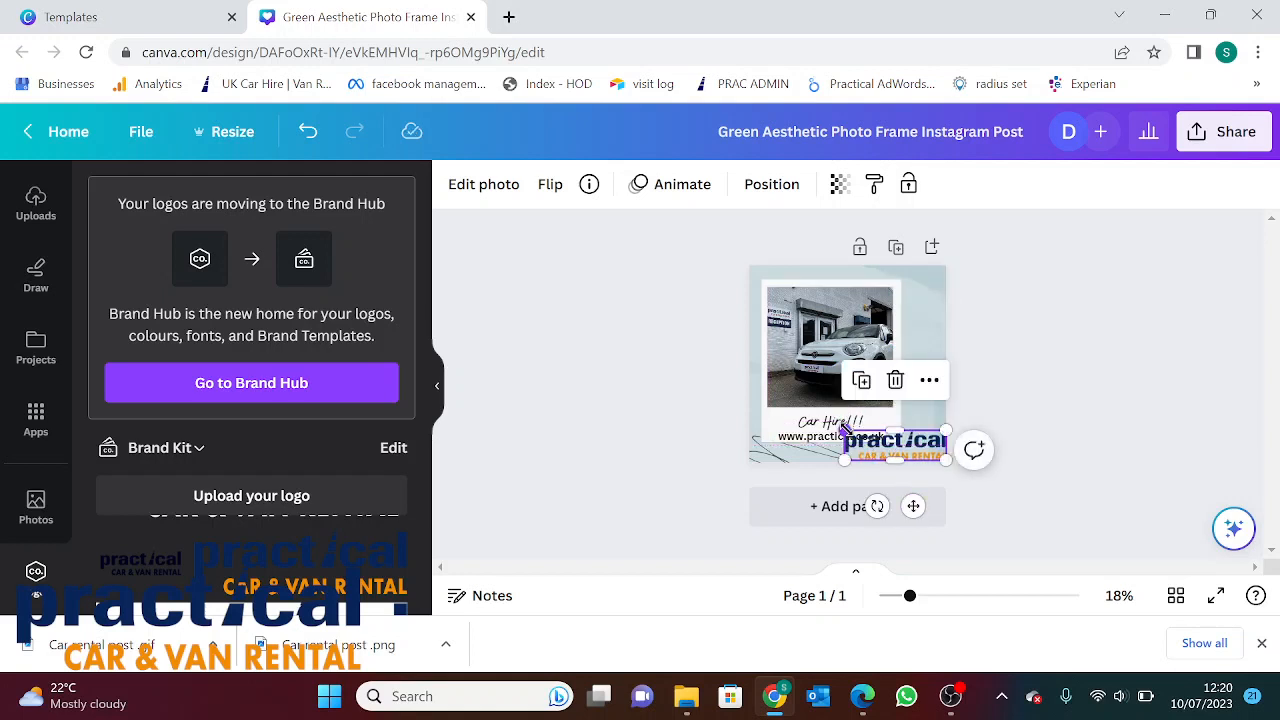
left_click_drag(843, 432, 849, 436)
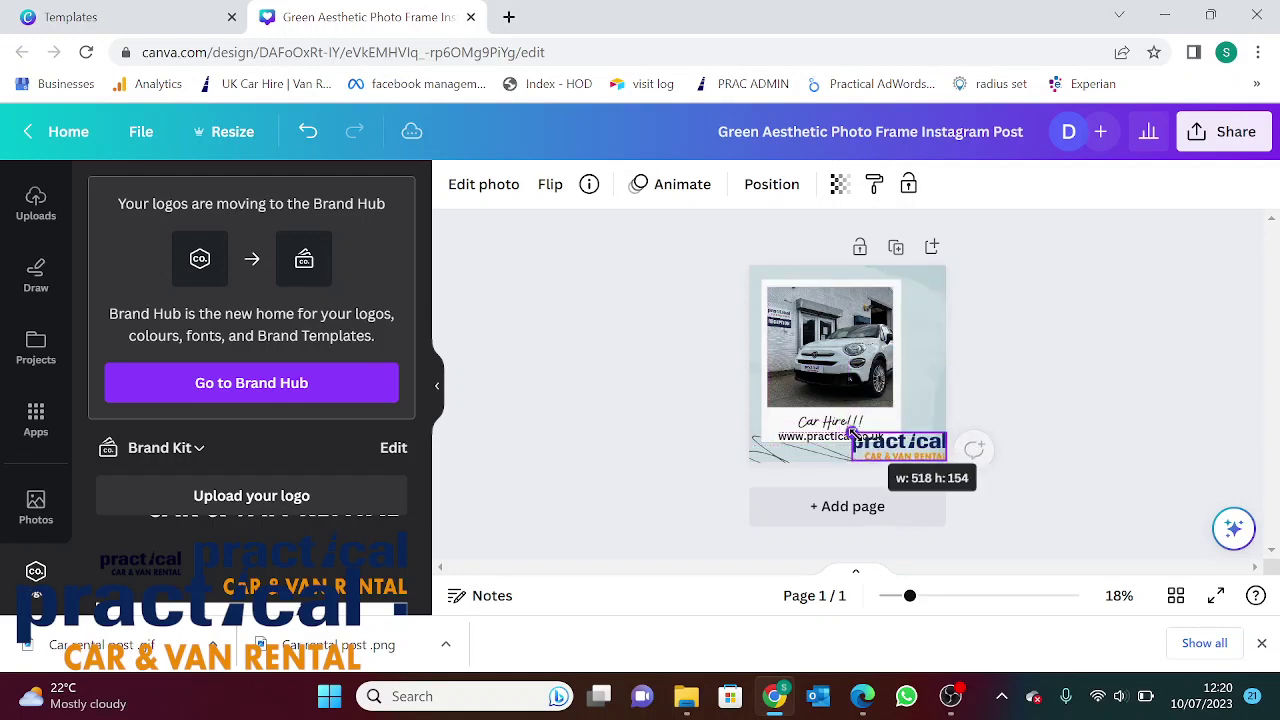
Tilt the photo frame a few degrees and move the Car Hire!!! caption onto it
left_click(801, 302)
left_click_drag(801, 298, 806, 289)
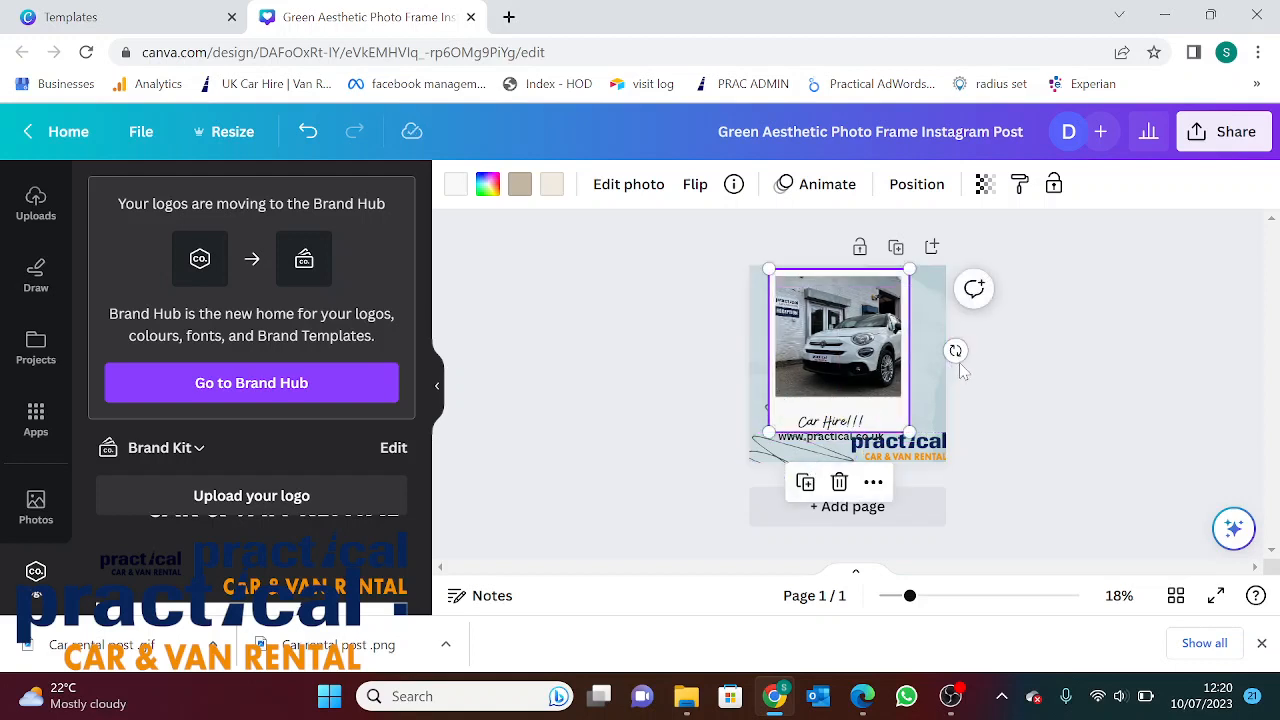
left_click_drag(957, 349, 953, 326)
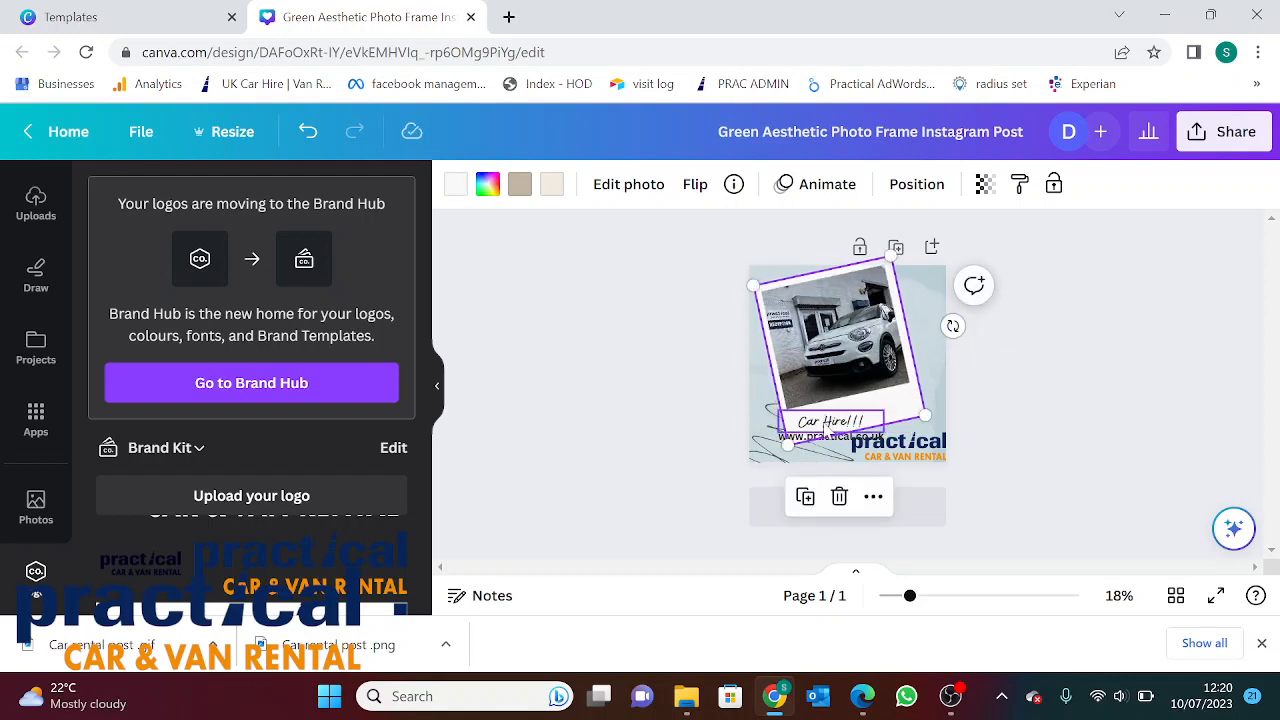
key("ctrl+z")
left_click(828, 423)
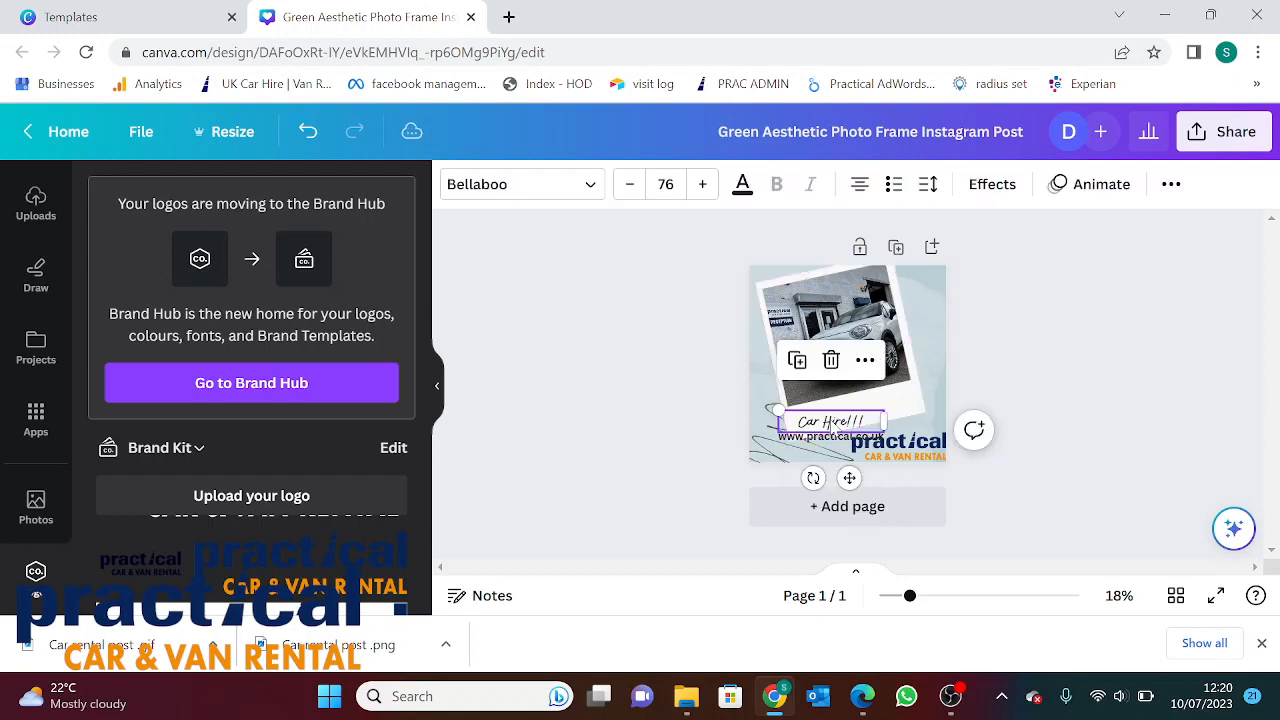
mouse_move(852, 478)
left_mouse_down()
mouse_move(866, 457)
mouse_move(843, 462)
left_mouse_up()
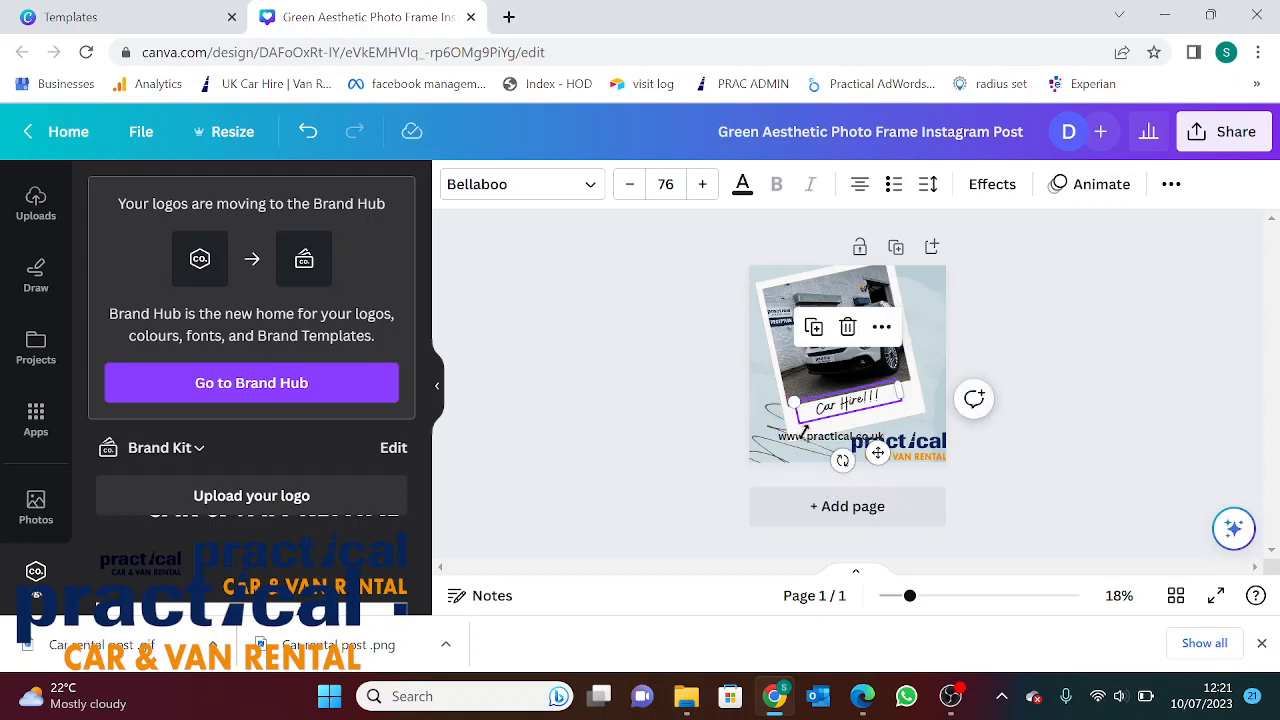
left_click(806, 436)
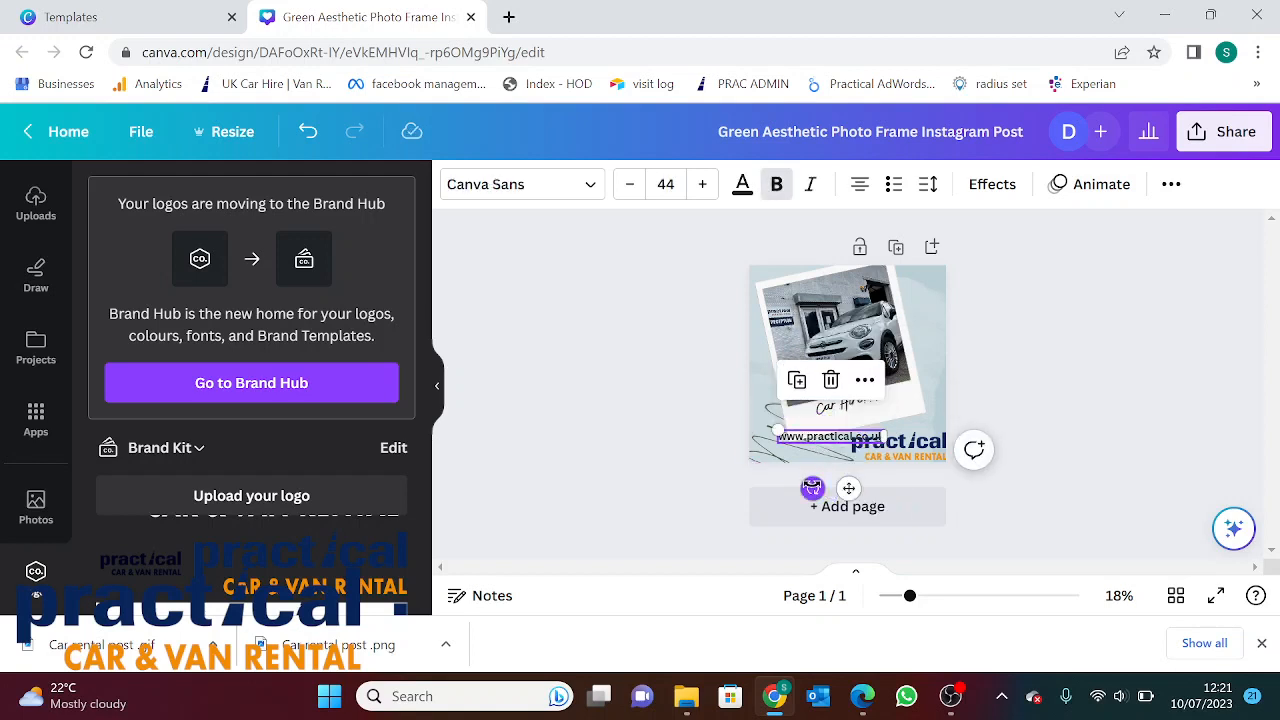
left_click_drag(812, 487, 826, 487)
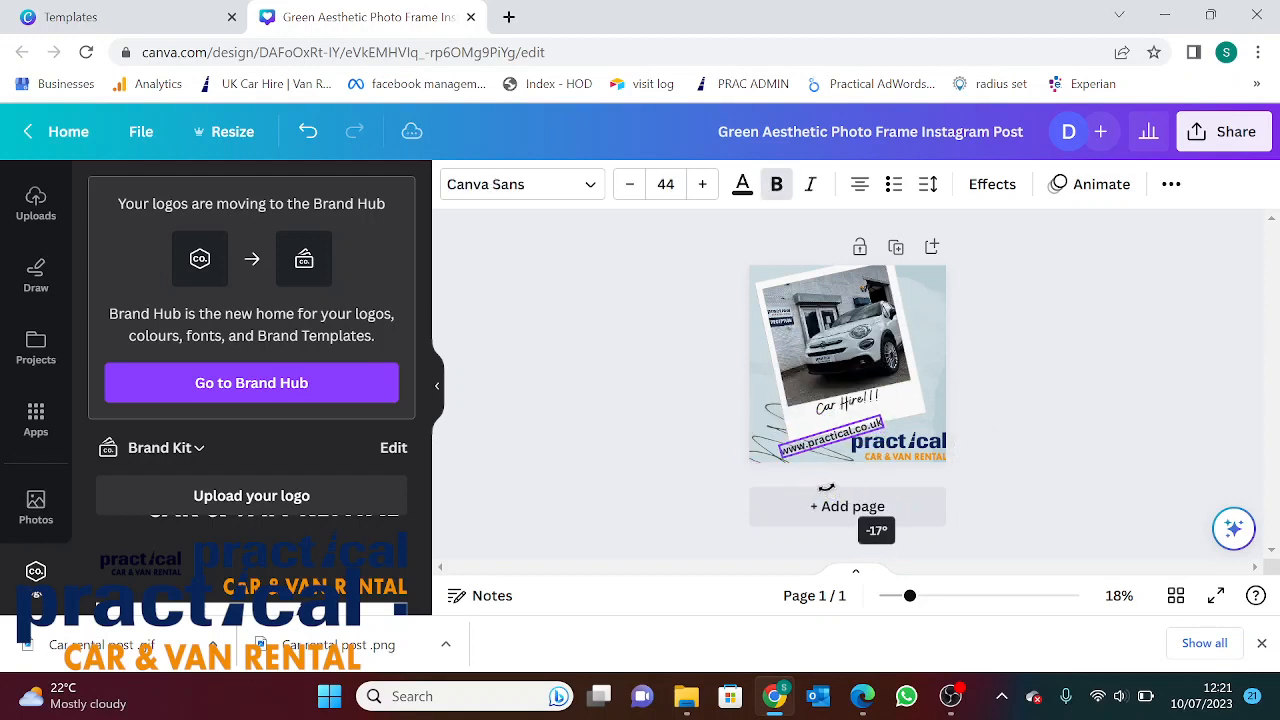
left_click_drag(826, 487, 879, 466)
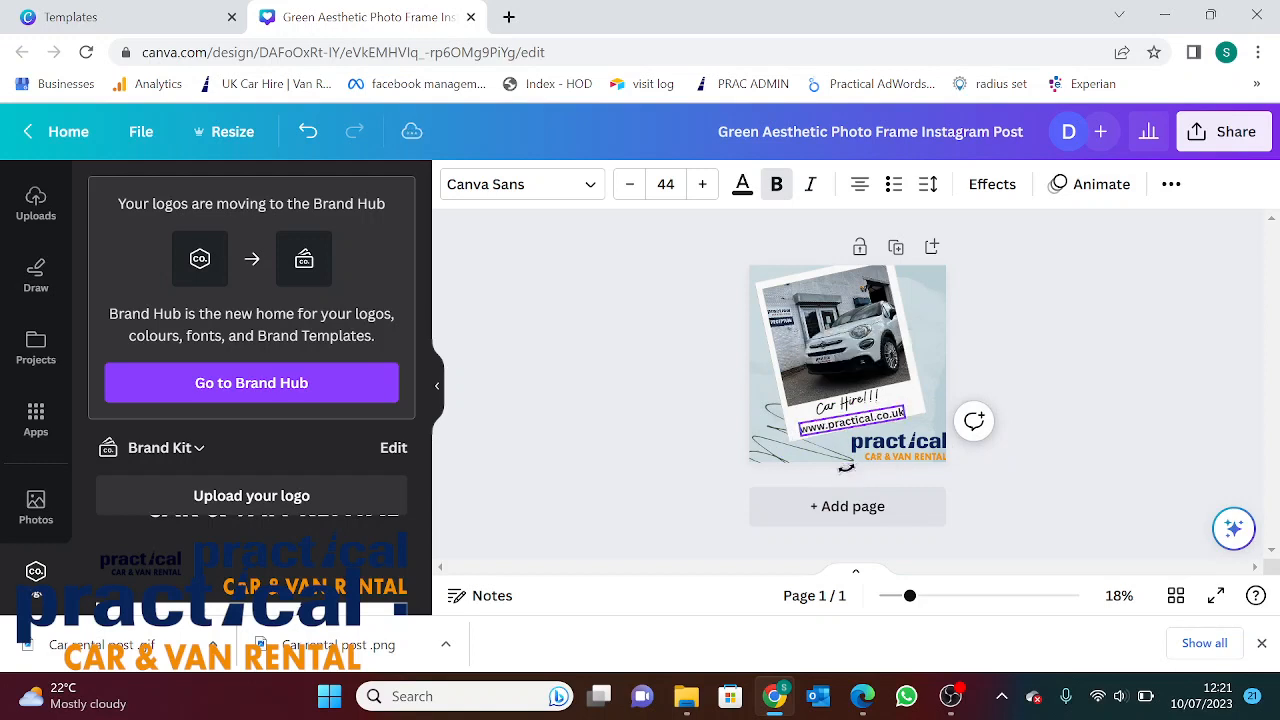
left_click_drag(848, 475, 848, 476)
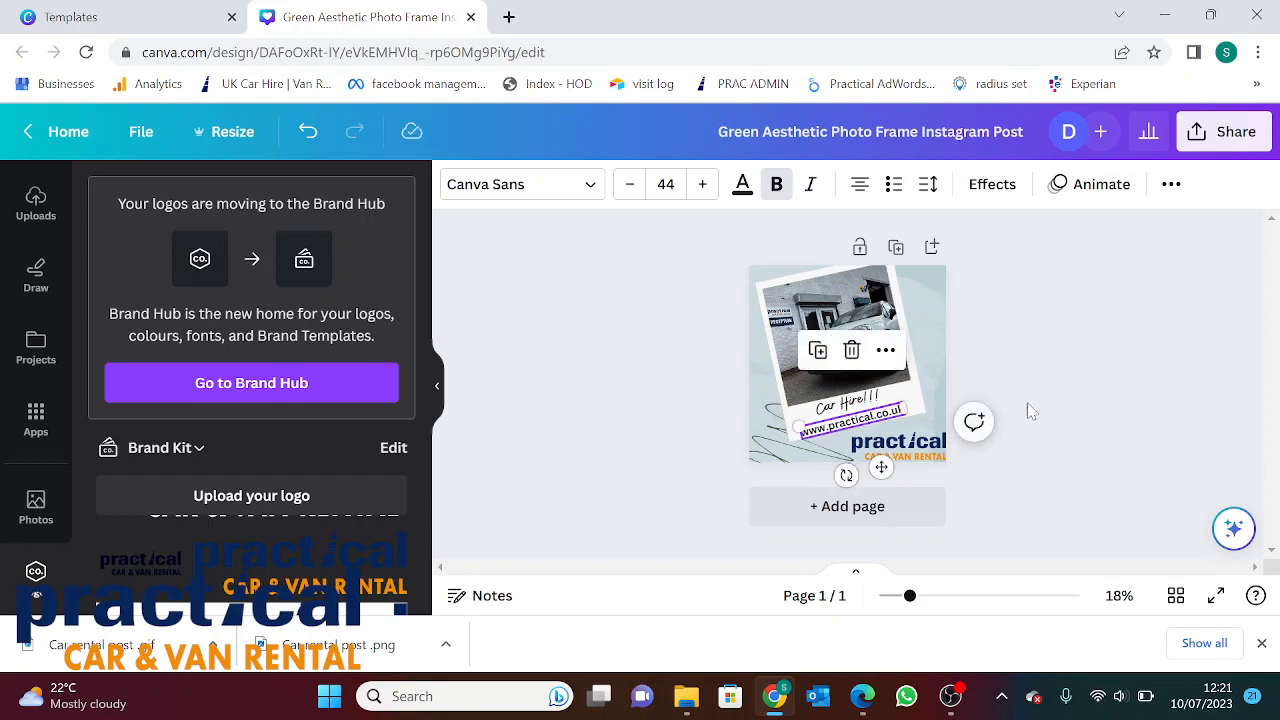
left_click(1055, 412)
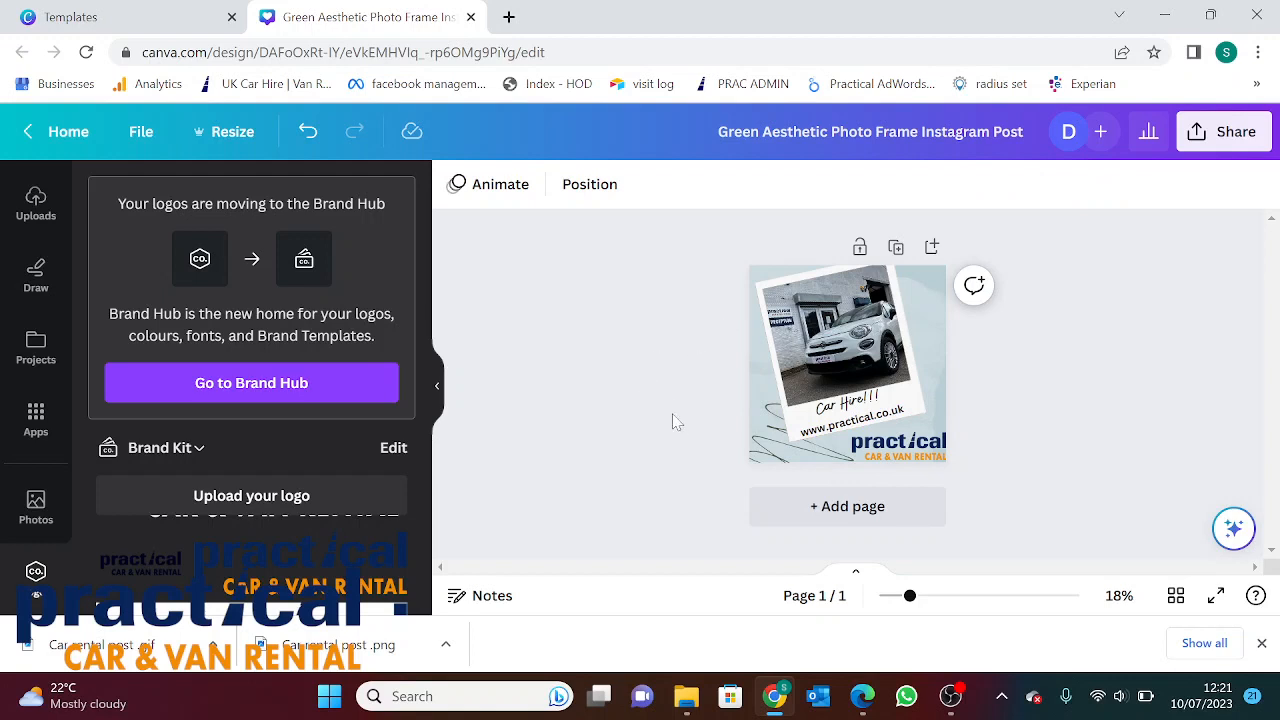
Rename the design to Hoddesdon car hire
left_click(141, 131)
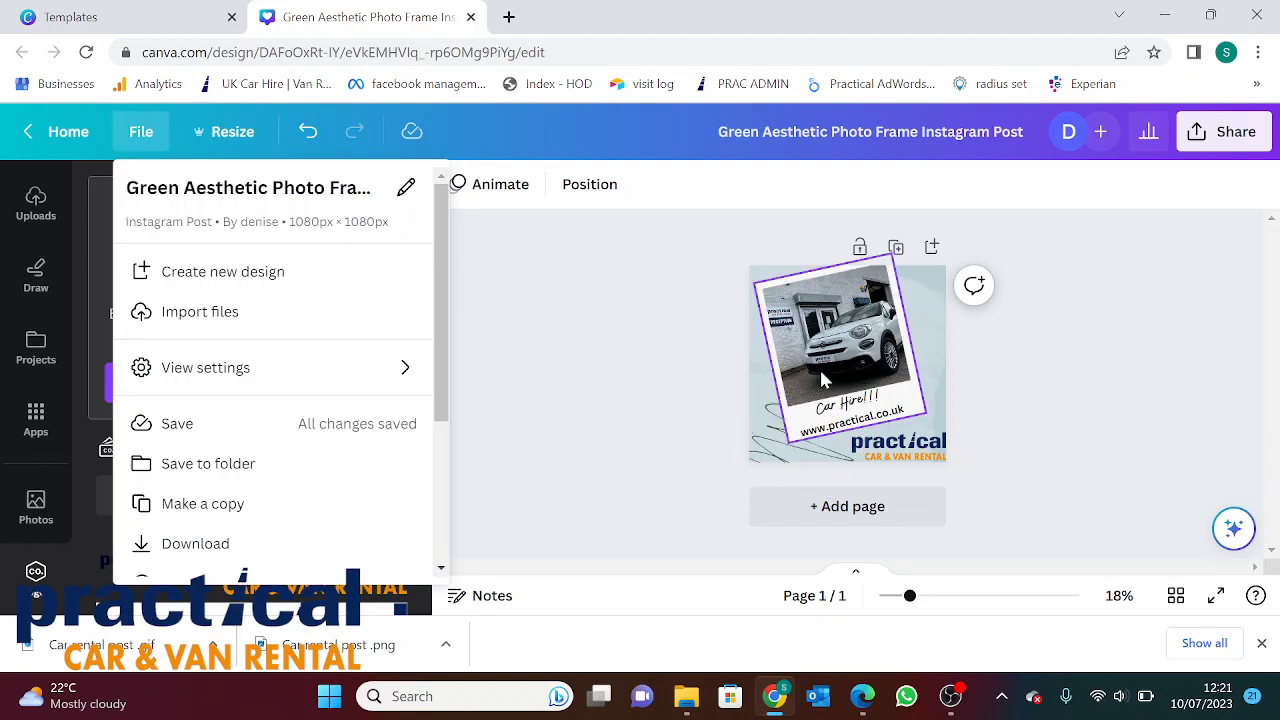
left_click(870, 131)
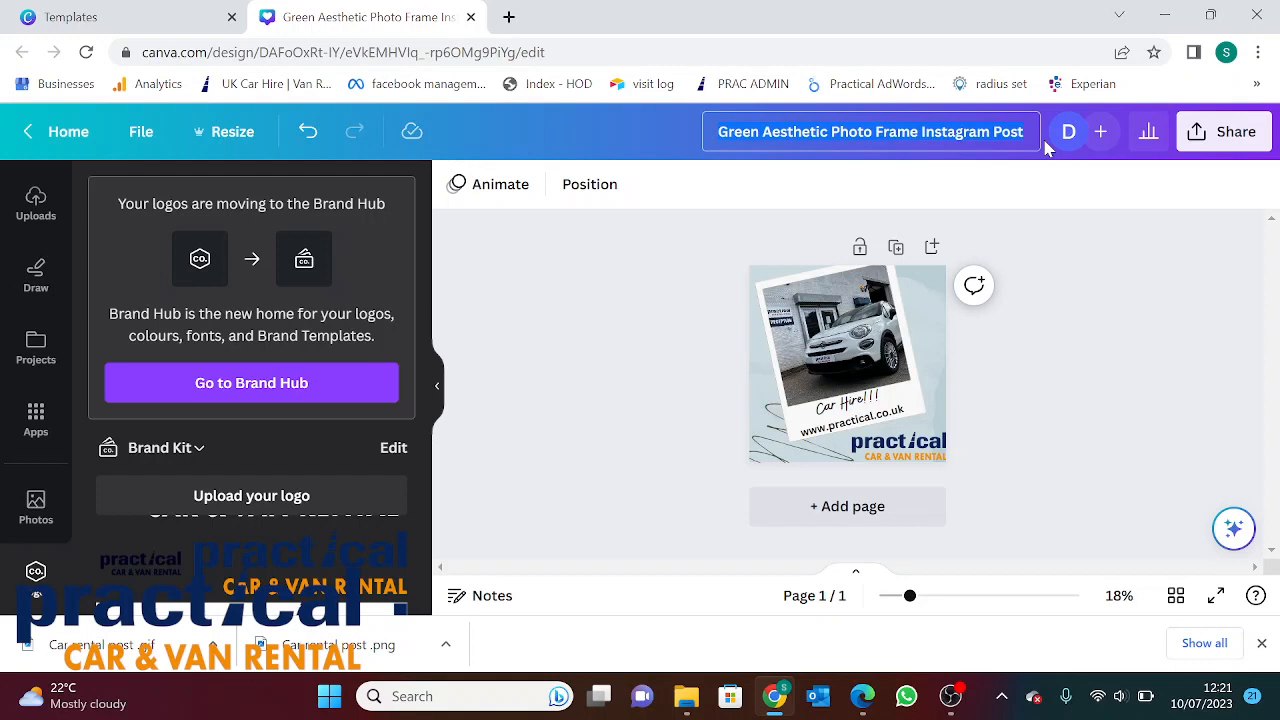
type("Hoddes")
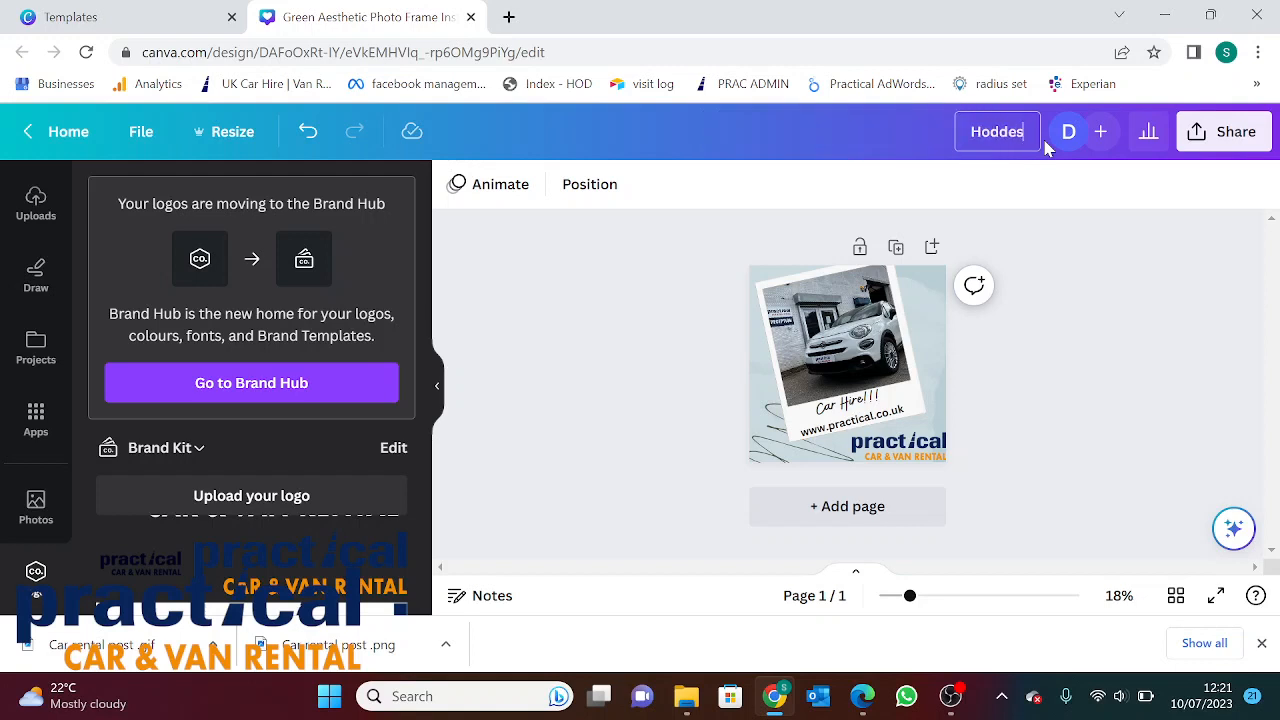
type("don car hire")
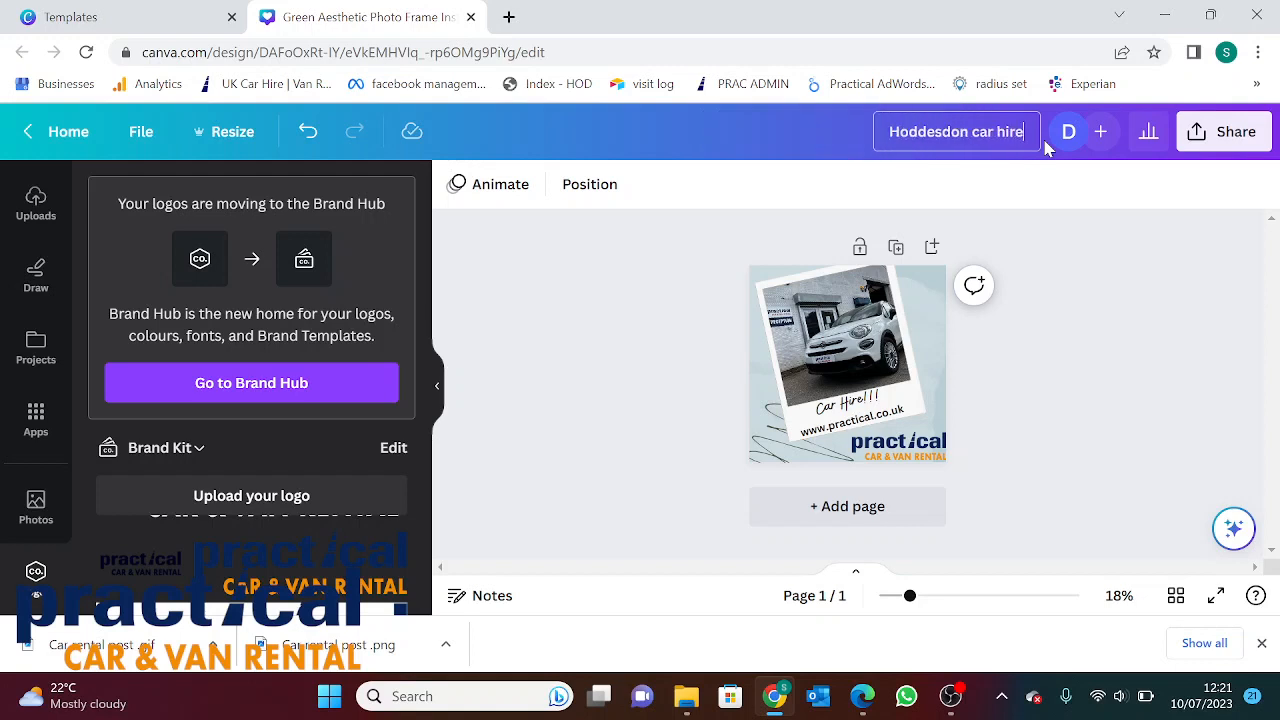
left_click(640, 345)
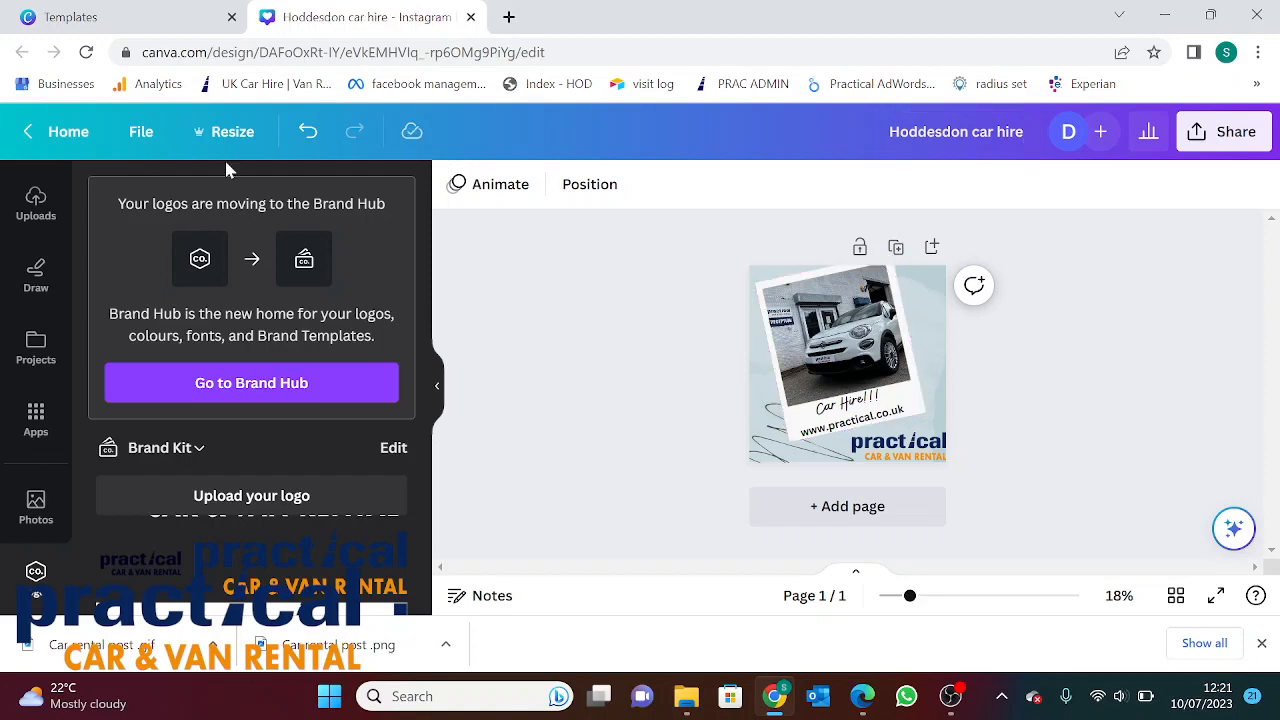
Download the design as a PNG file
left_click(140, 131)
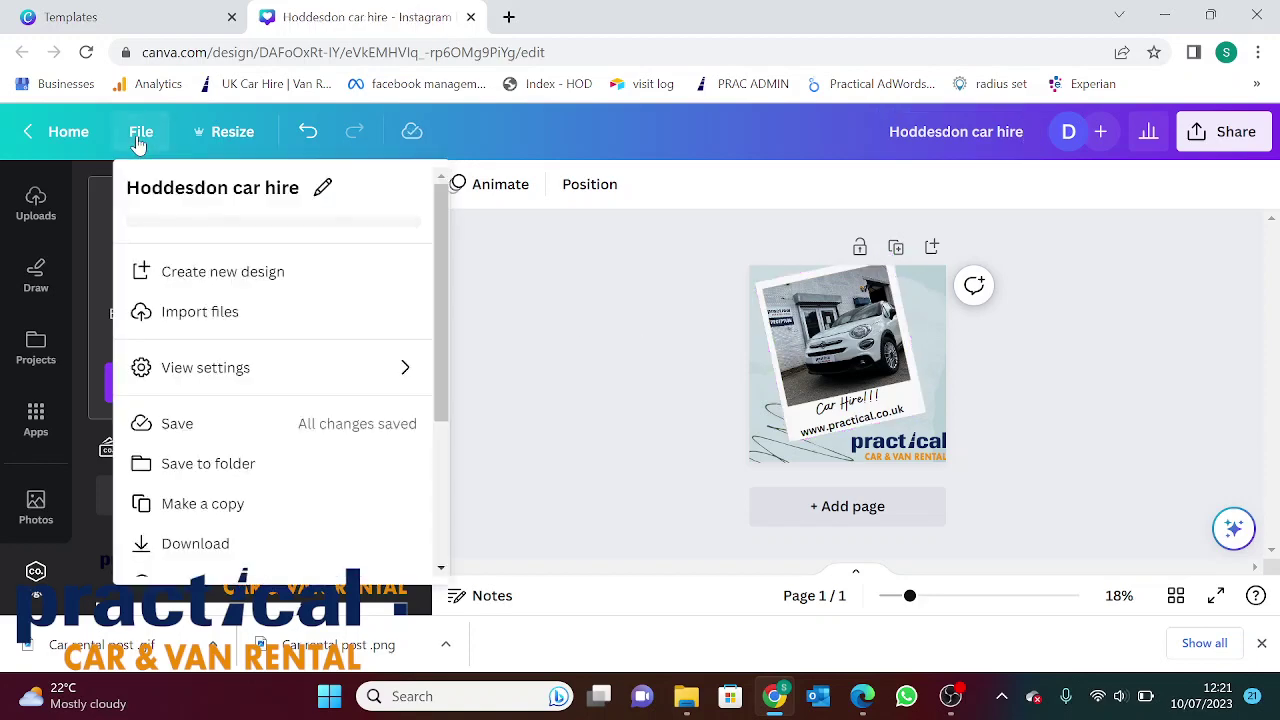
left_click(207, 545)
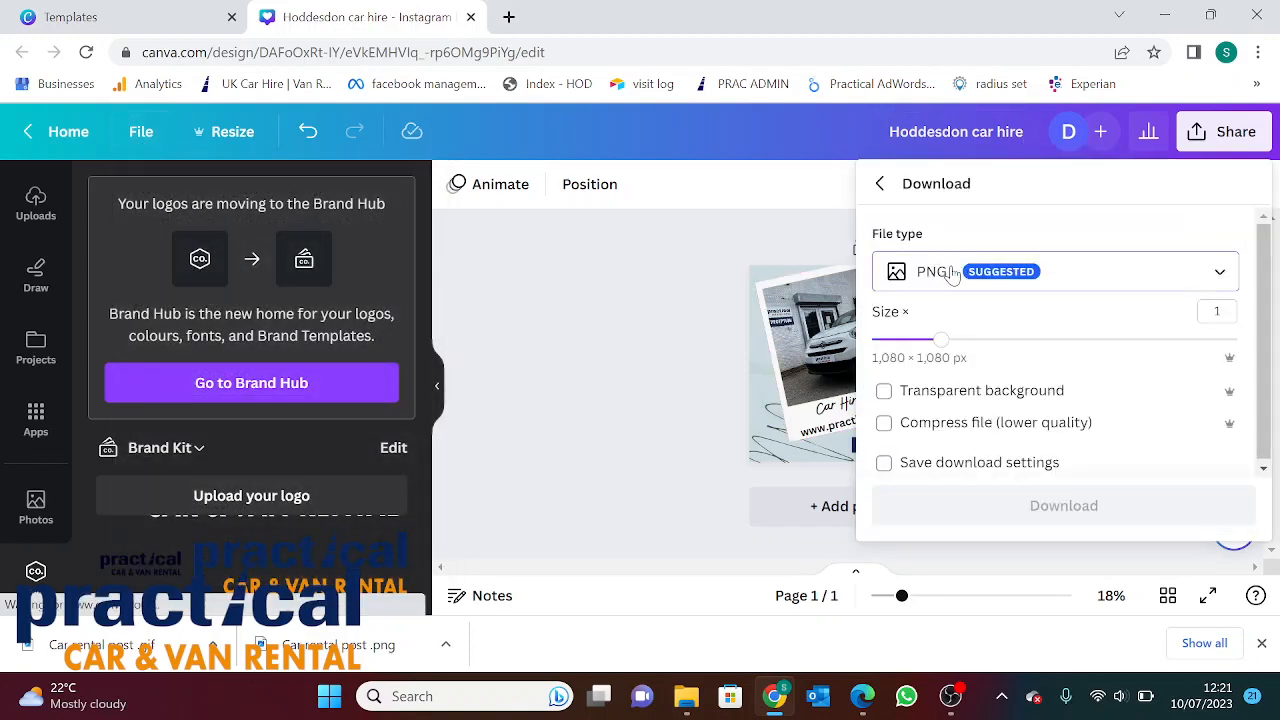
left_click(1050, 272)
left_click(912, 385)
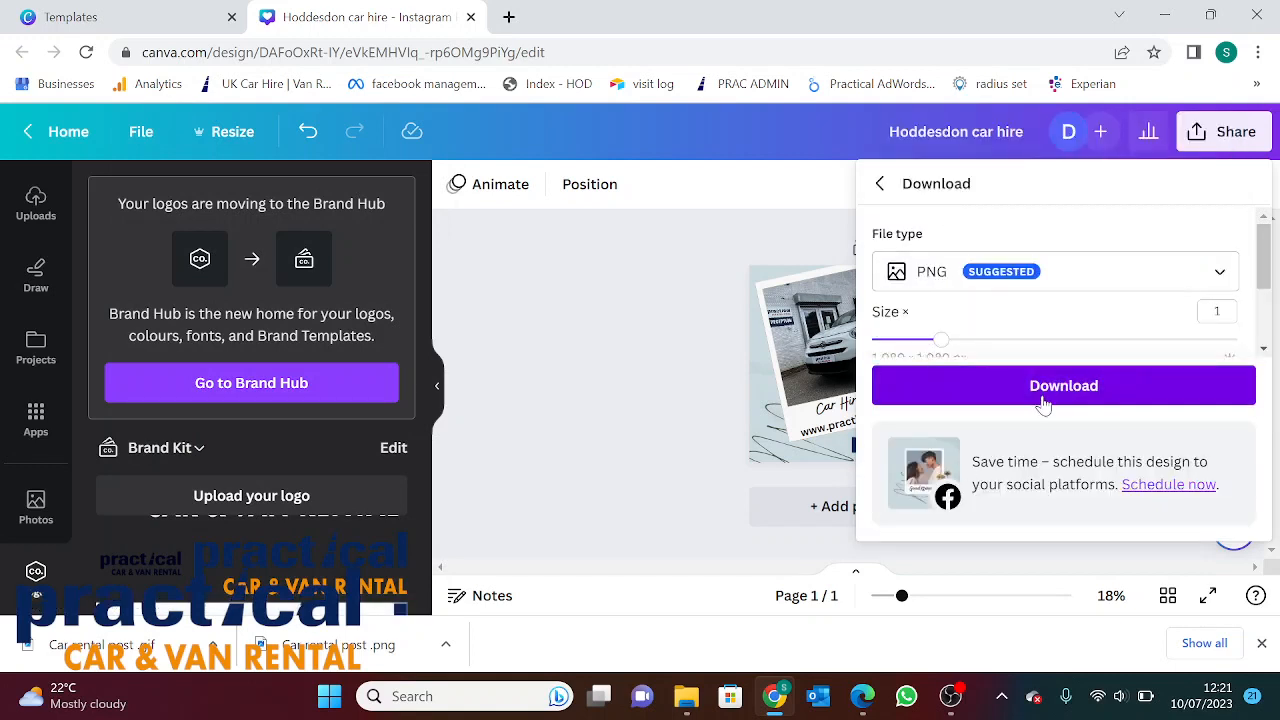
left_click(1044, 400)
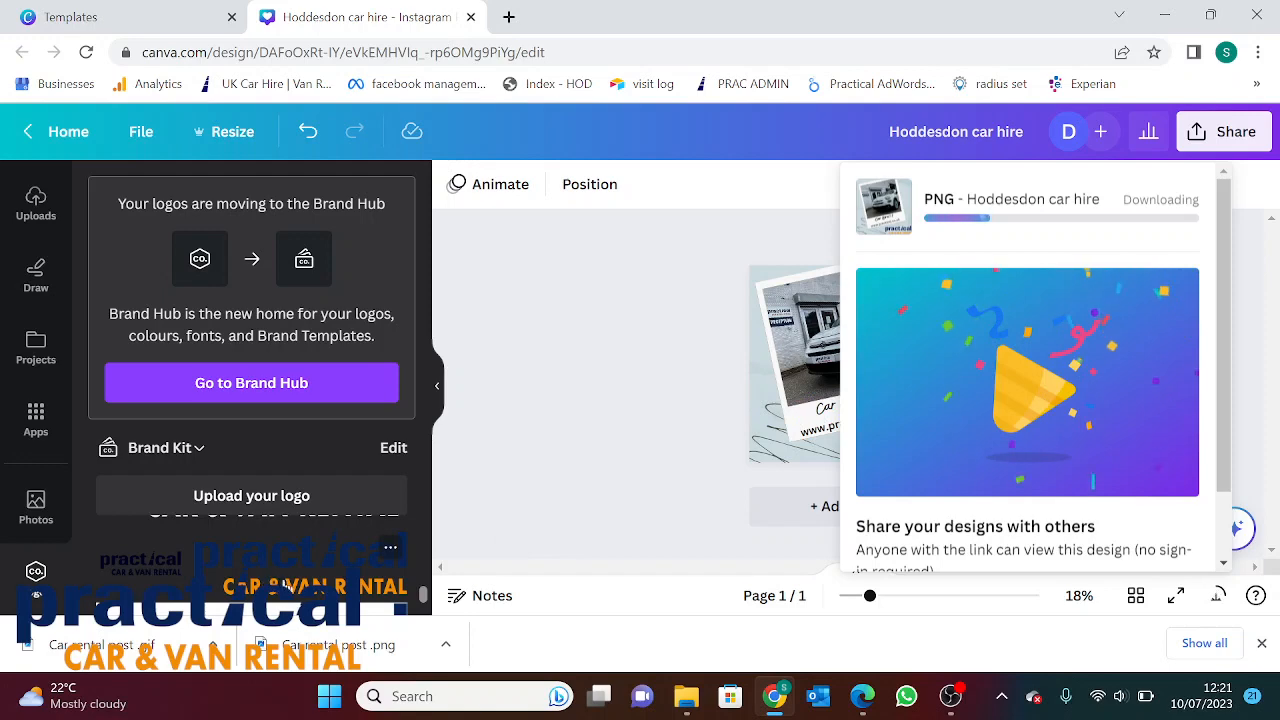
Check the Downloads folder for the Hoddesdon car hire PNG, then return to Chrome
left_click(688, 695)
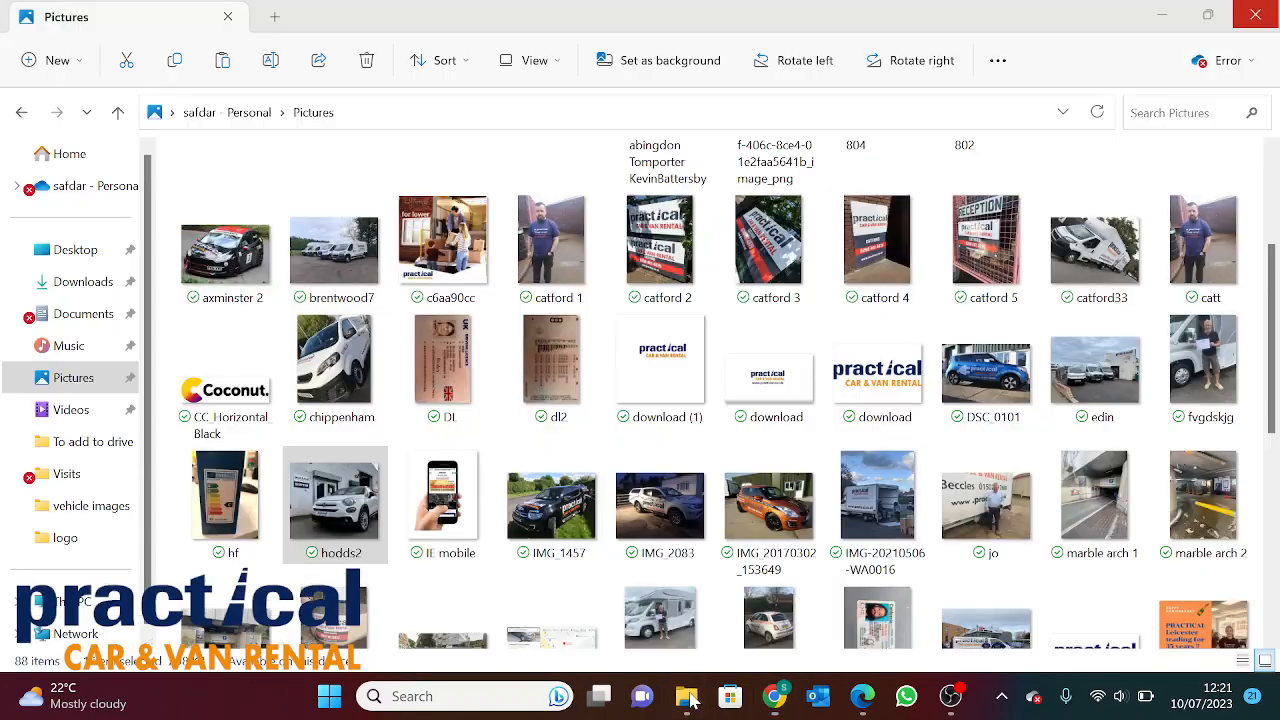
left_click(83, 282)
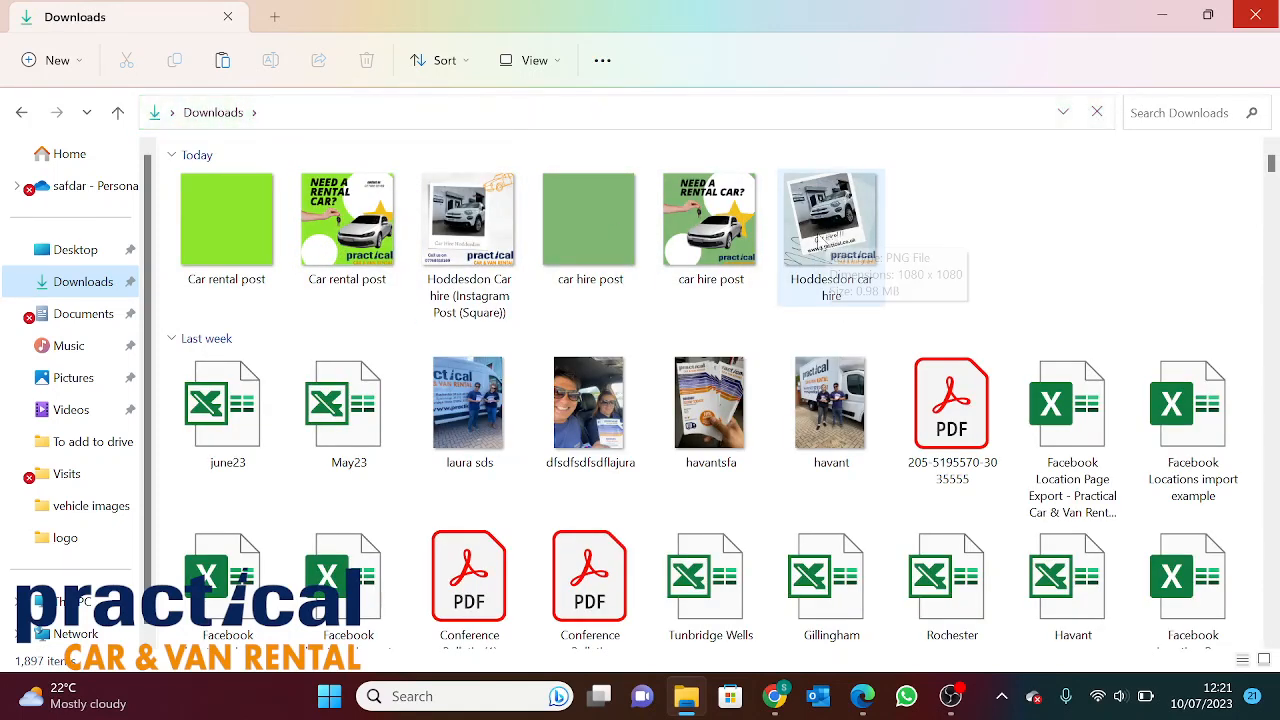
left_click(775, 696)
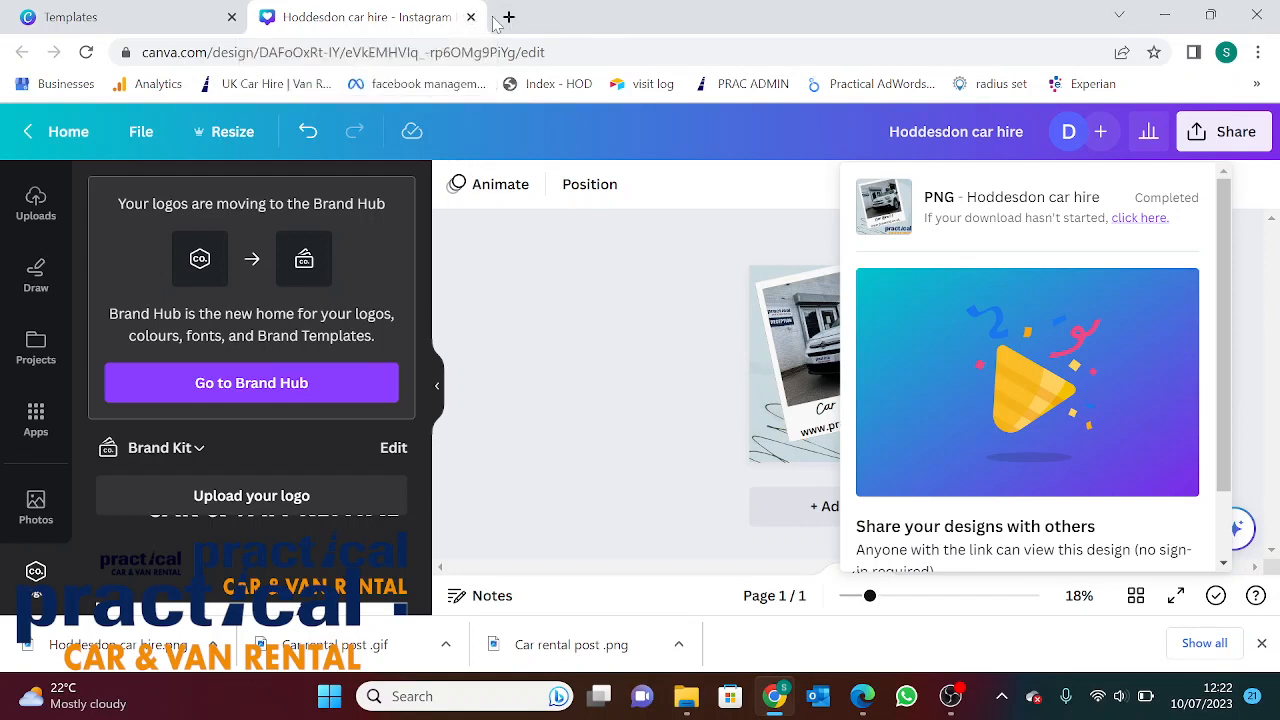
Load zoho.com/social/ in a new browser tab, trimming the autocompleted address
left_click(509, 17)
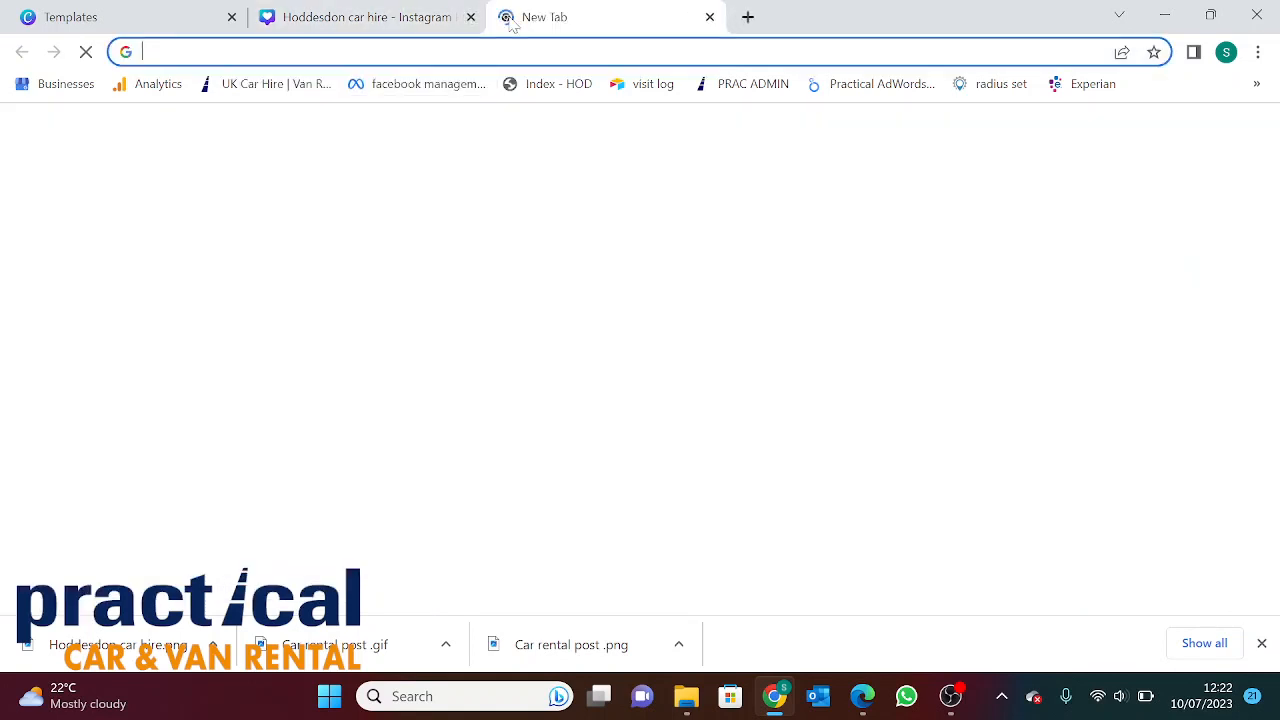
type("zo")
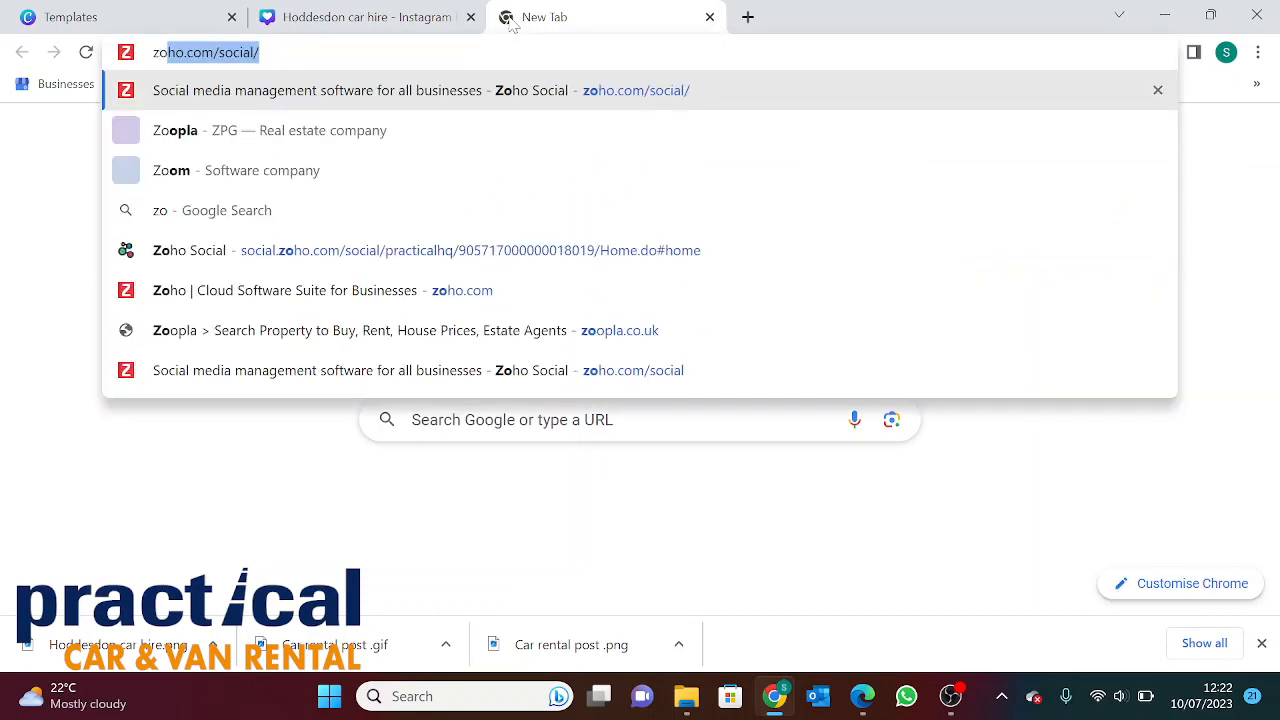
type("ho")
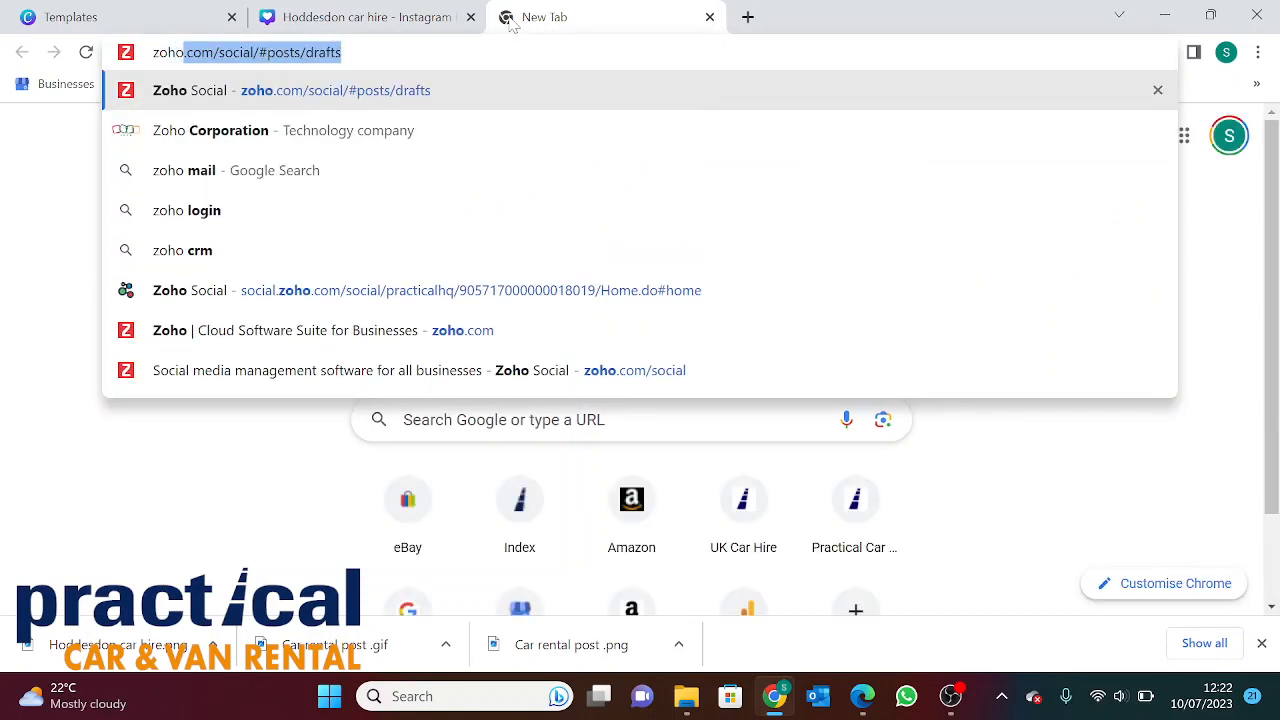
type(".com")
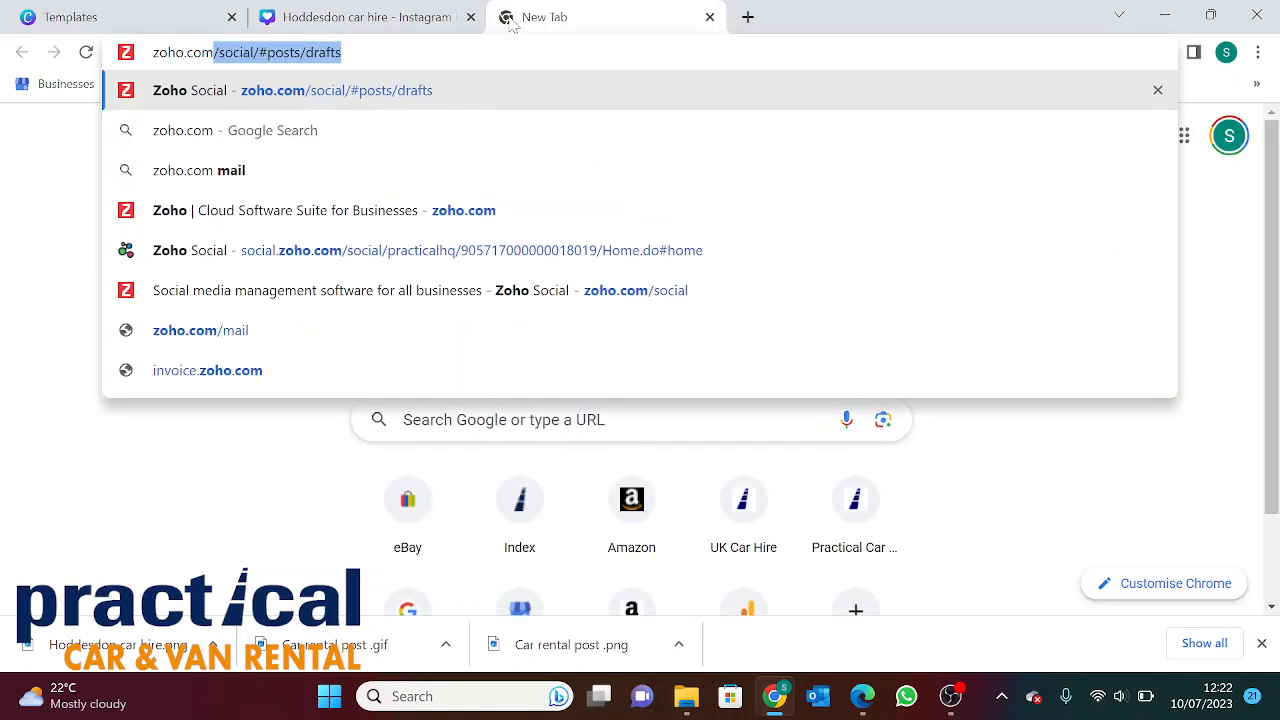
key("End")
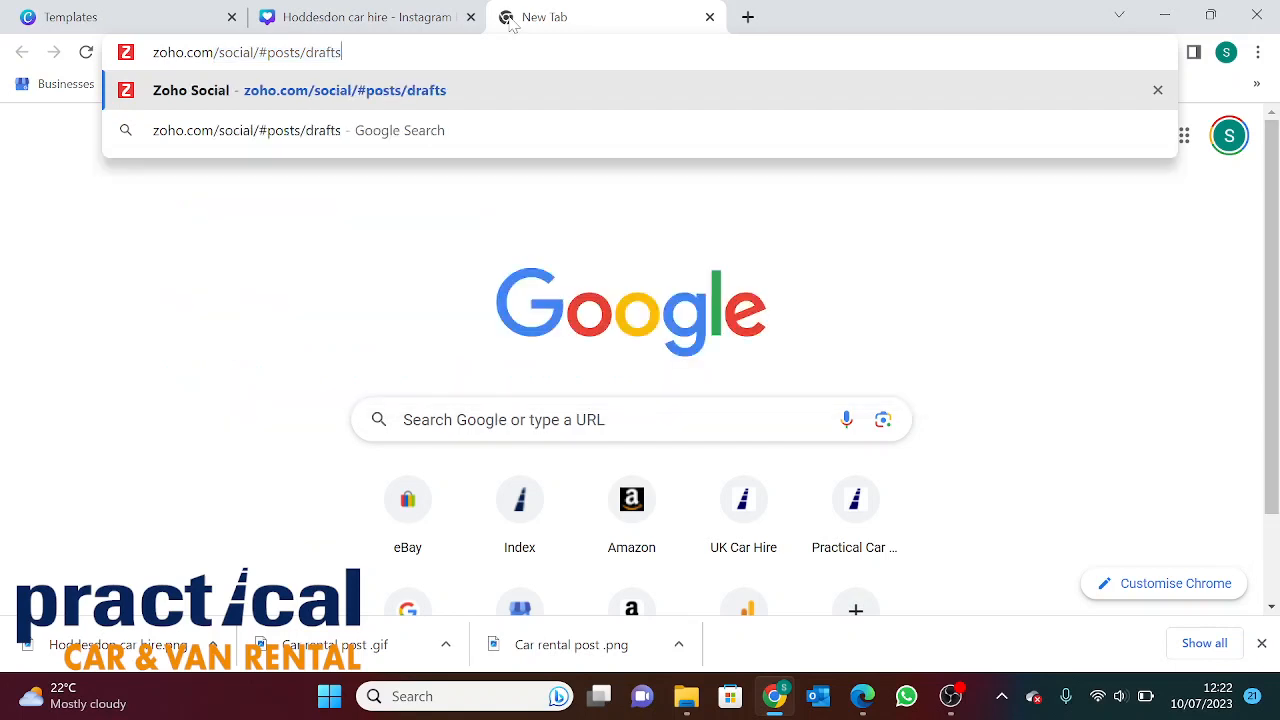
key("BackSpace")
key("BackSpace")
key("BackSpace")
key("BackSpace")
key("BackSpace")
key("BackSpace")
key("BackSpace")
key("BackSpace")
key("BackSpace")
key("BackSpace")
key("BackSpace")
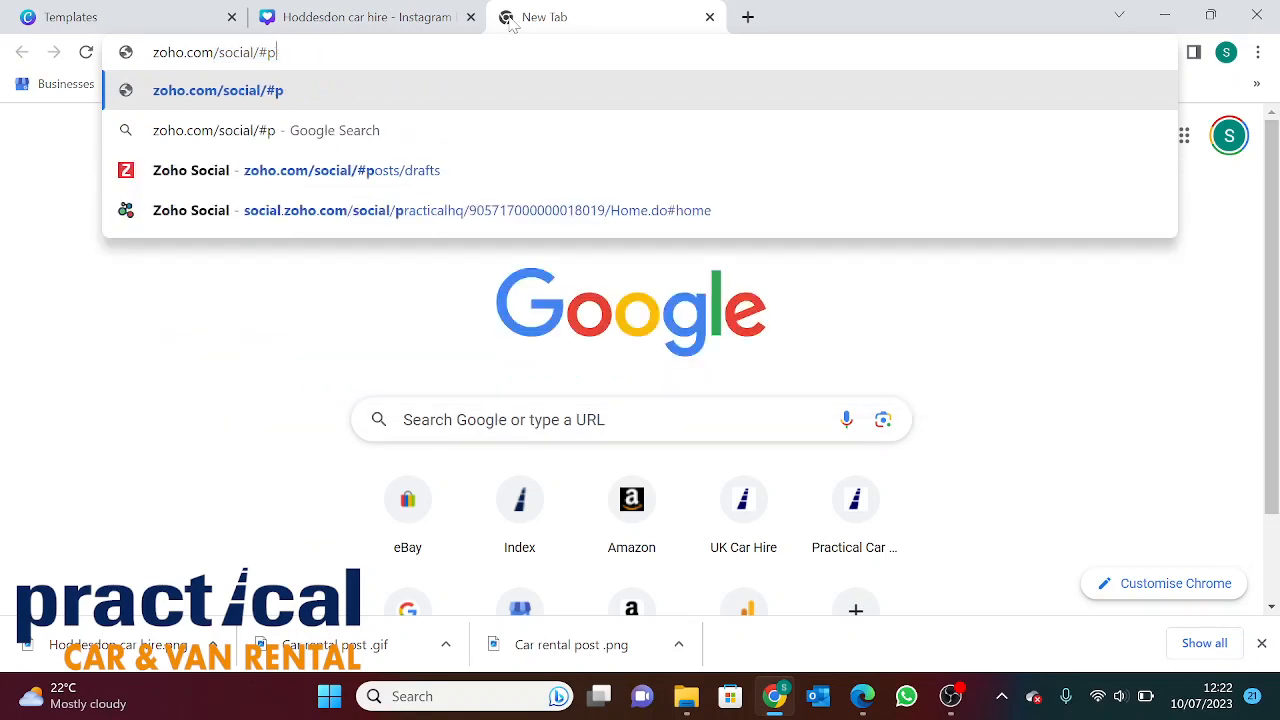
key("BackSpace")
key("BackSpace")
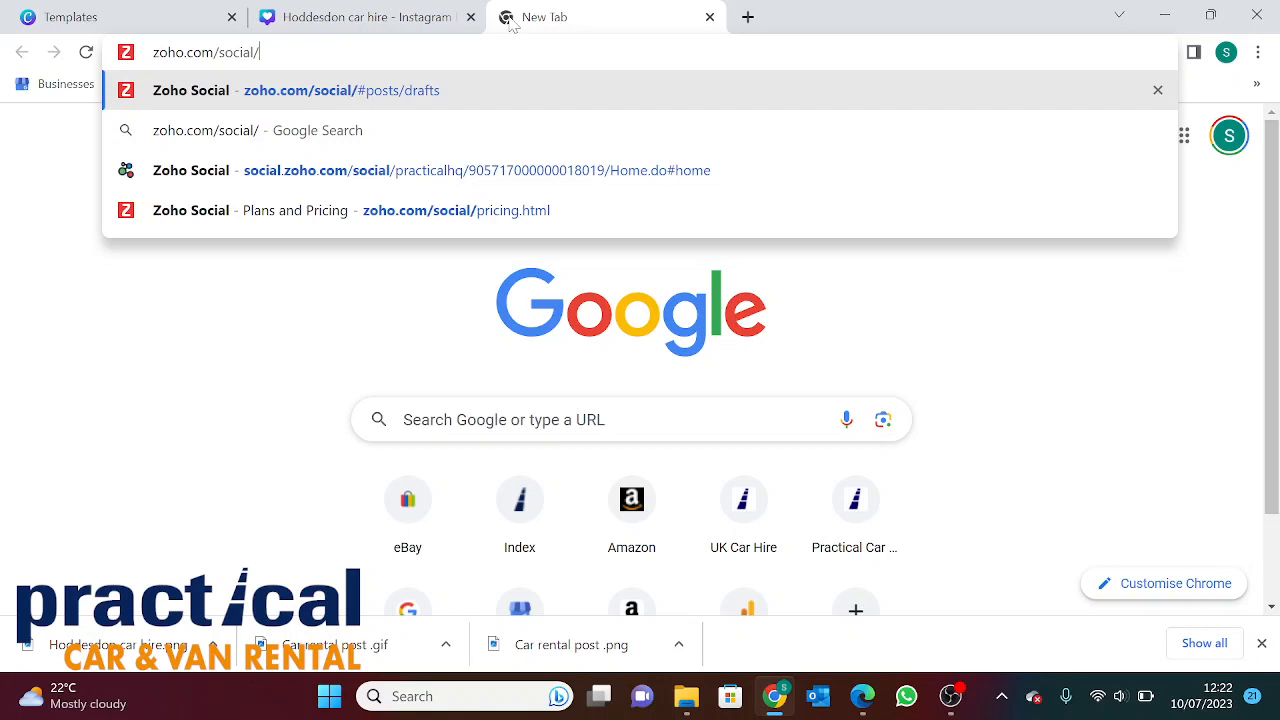
key("Return")
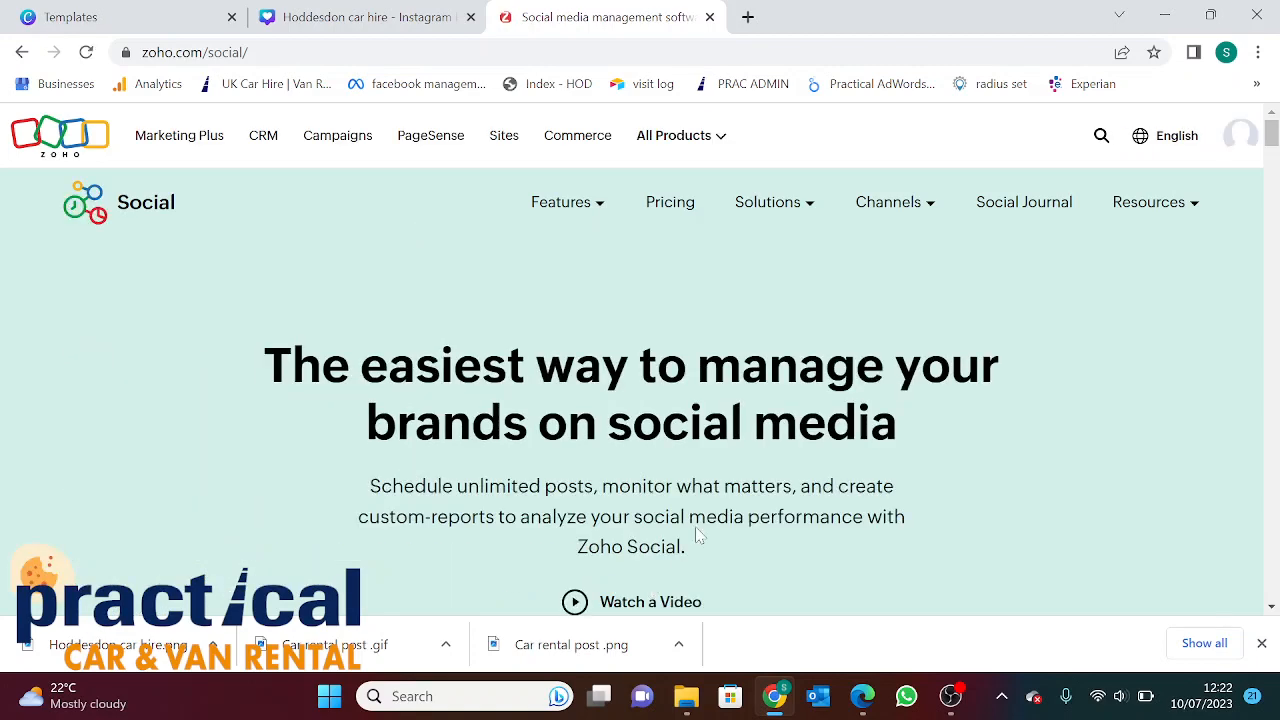
scroll(907, 441, "down", 1)
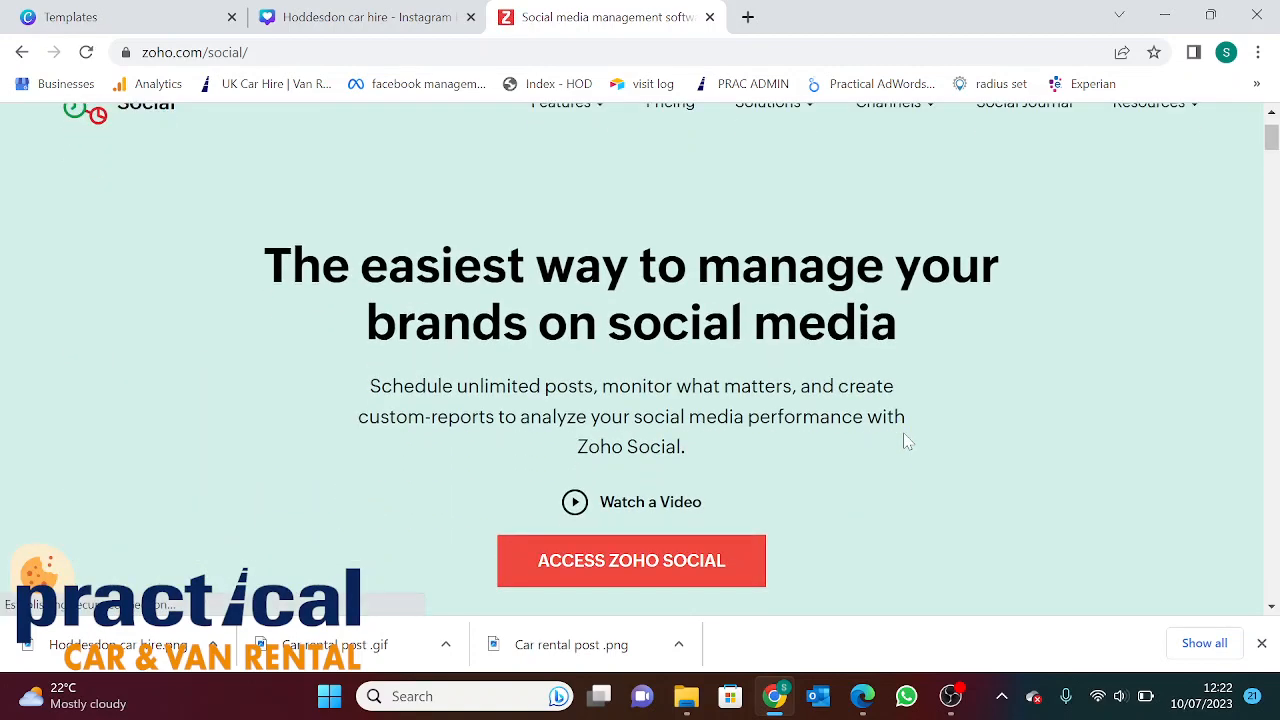
scroll(907, 441, "up", 1)
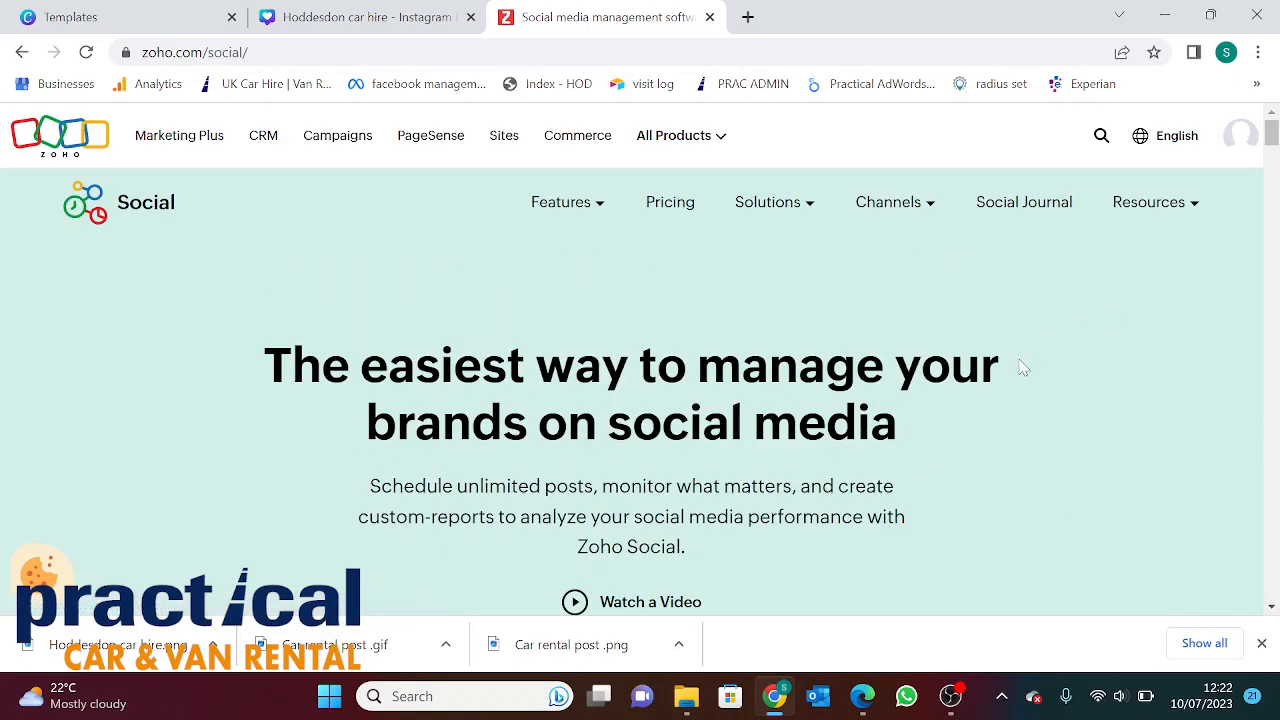
scroll(1020, 367, "down", 1)
scroll(1020, 367, "down", 1)
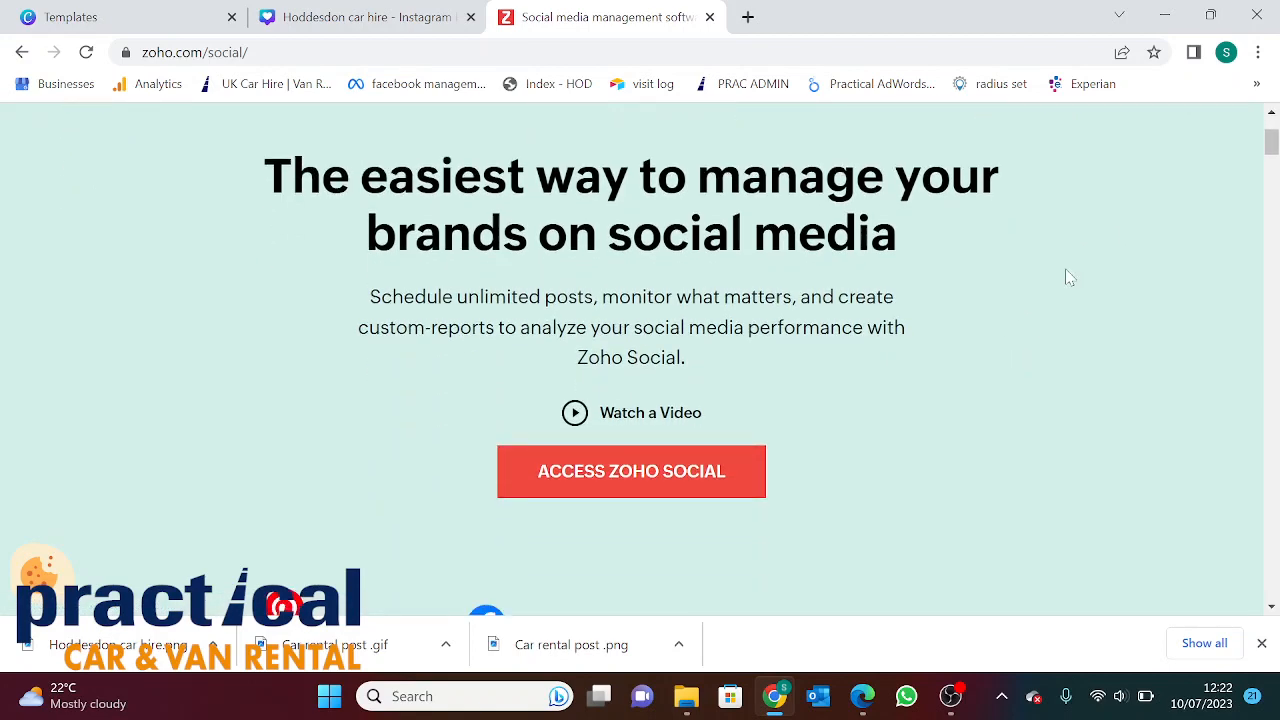
scroll(1069, 277, "up", 2)
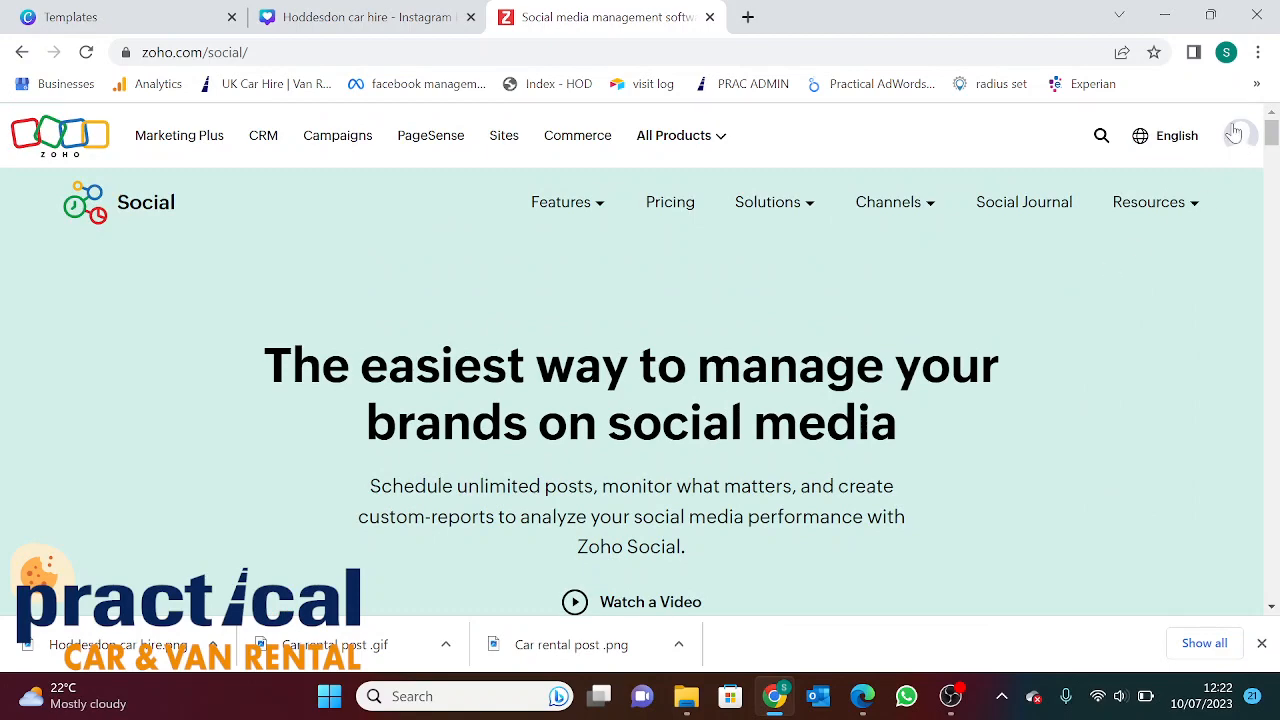
scroll(877, 423, "down", 2)
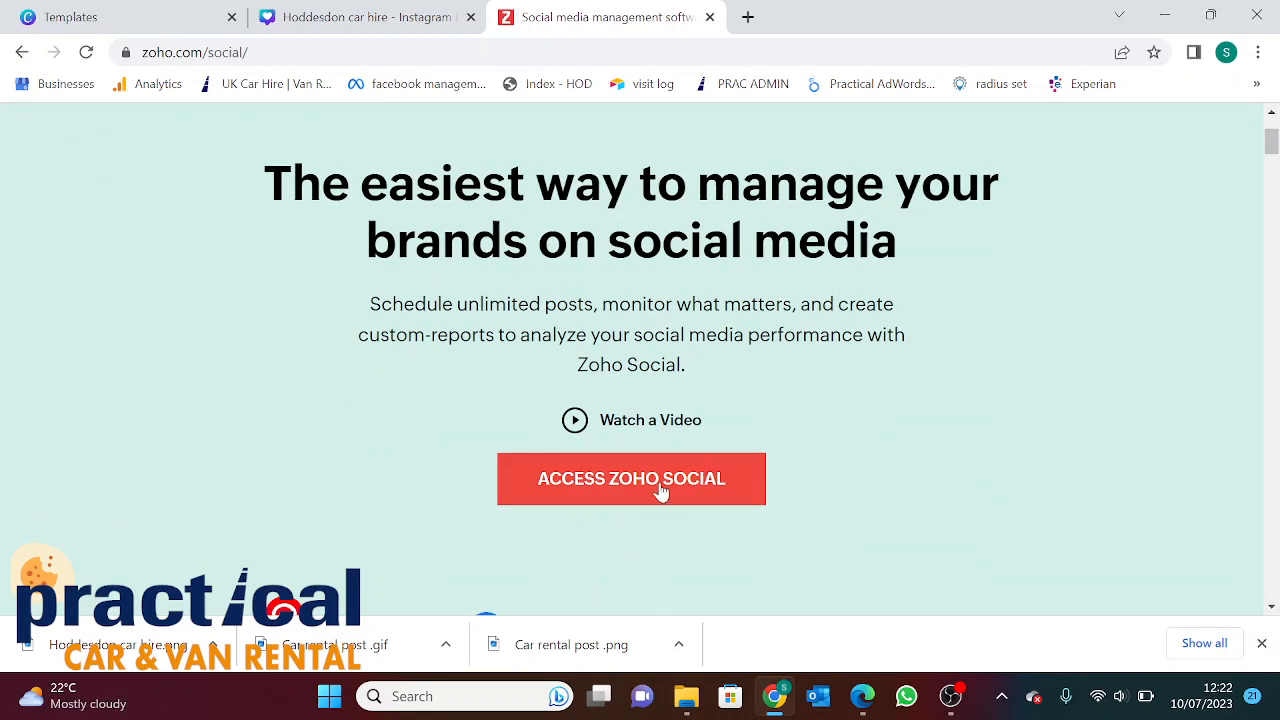
scroll(970, 373, "up", 2)
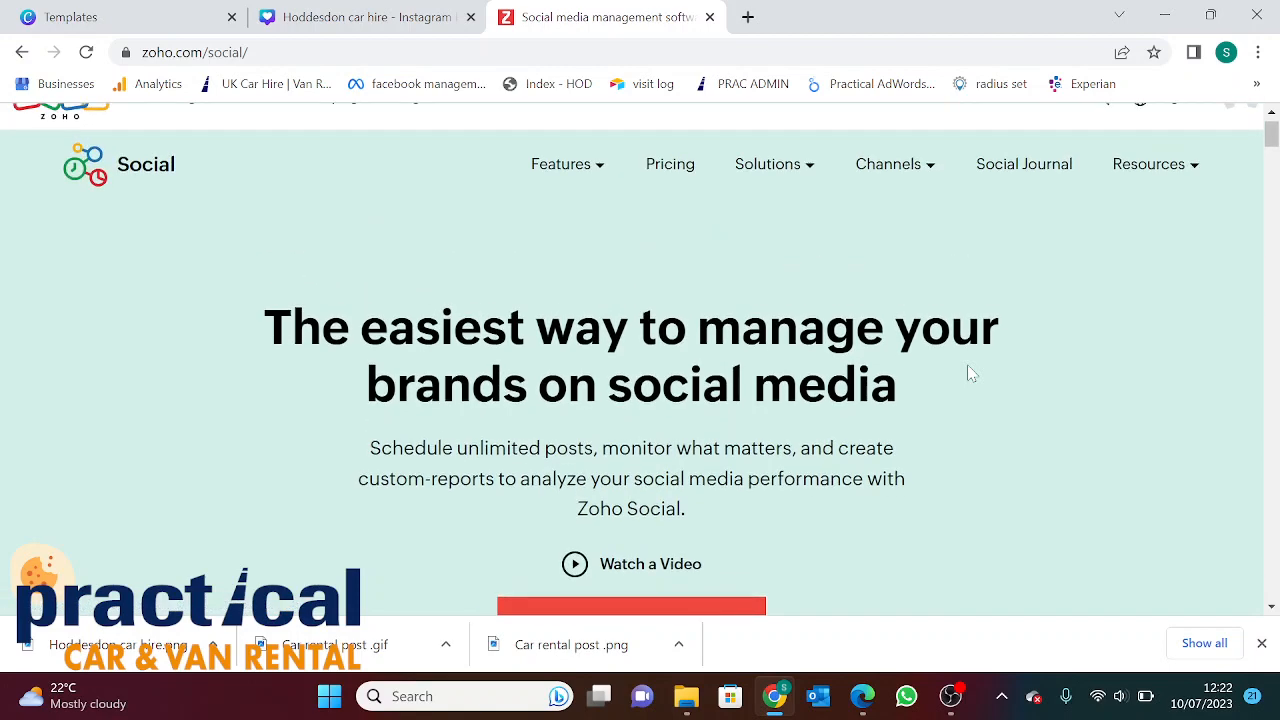
Go to the Zoho Social plans and pricing page
left_click(670, 164)
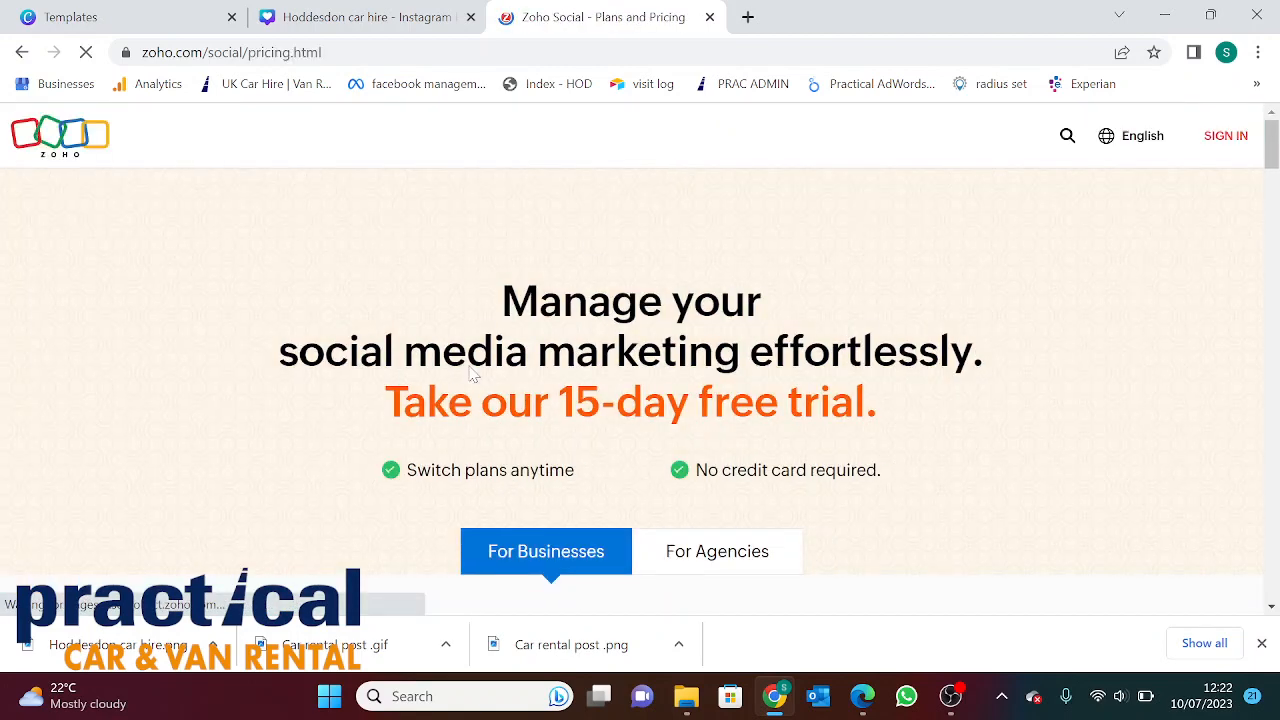
scroll(678, 174, "down", 3)
scroll(678, 174, "down", 3)
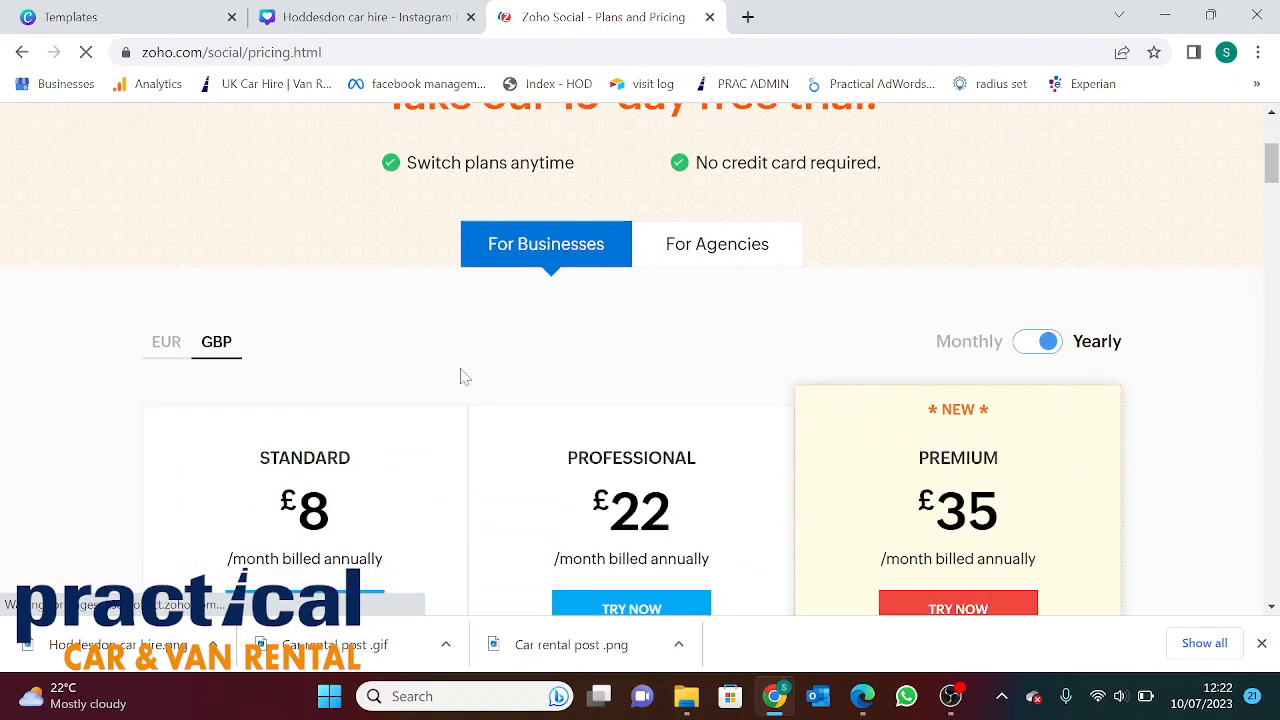
scroll(460, 375, "down", 2)
scroll(460, 375, "down", 1)
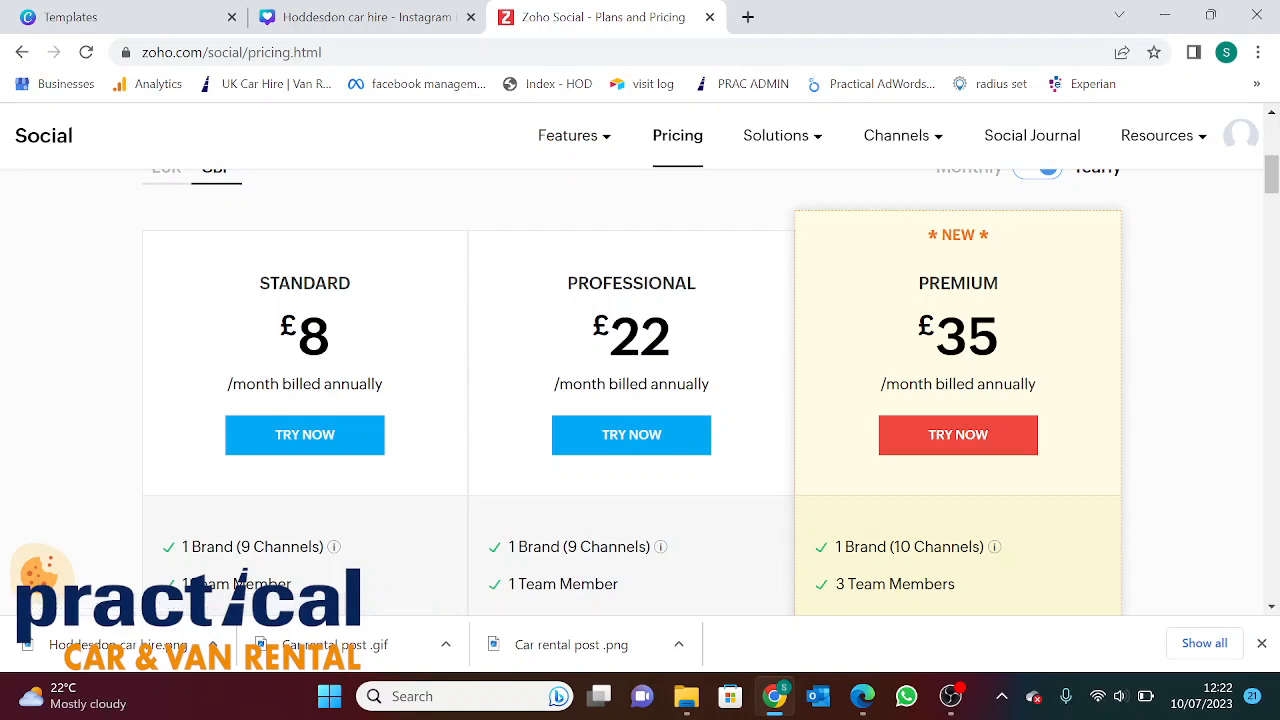
scroll(320, 360, "down", 3)
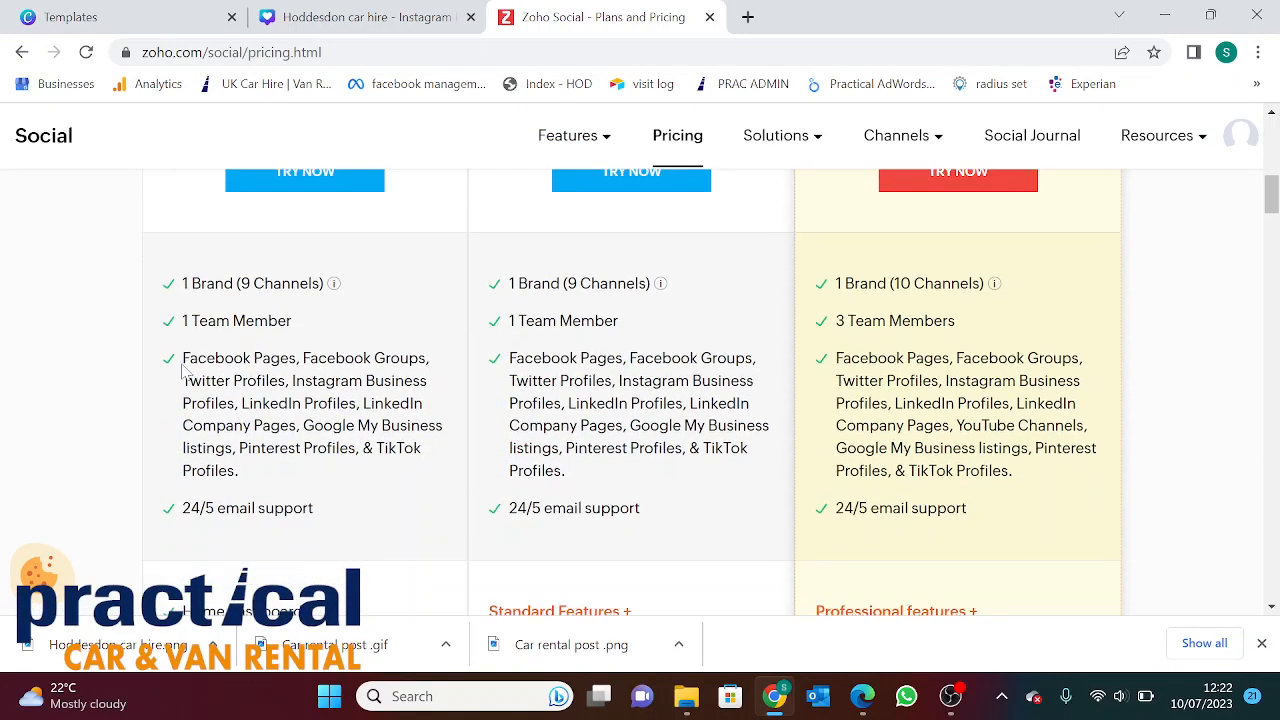
Review the Standard plan's channels, return to the homepage and access Zoho Social
mouse_move(184, 358)
left_mouse_down()
mouse_move(250, 358)
mouse_move(264, 381)
mouse_move(384, 381)
left_mouse_up()
mouse_move(242, 403)
left_mouse_down()
mouse_move(340, 403)
mouse_move(443, 425)
left_mouse_up()
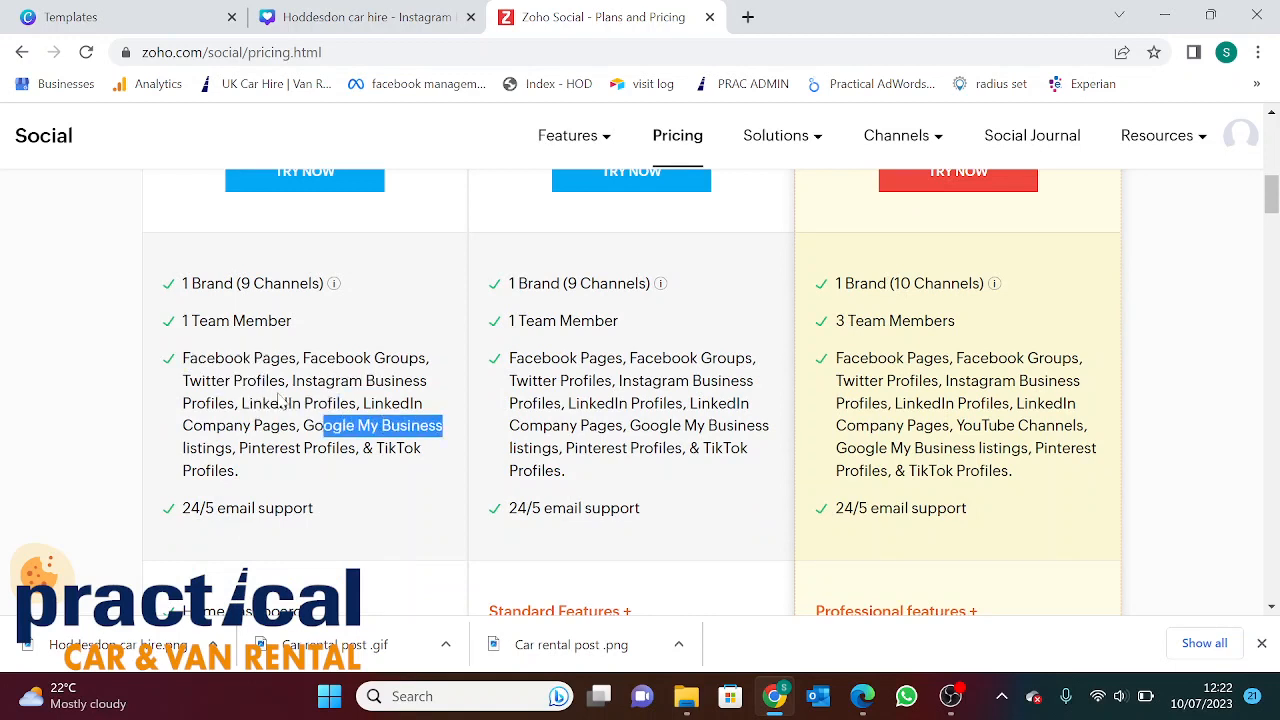
scroll(286, 403, "up", 1)
scroll(820, 410, "down", 2)
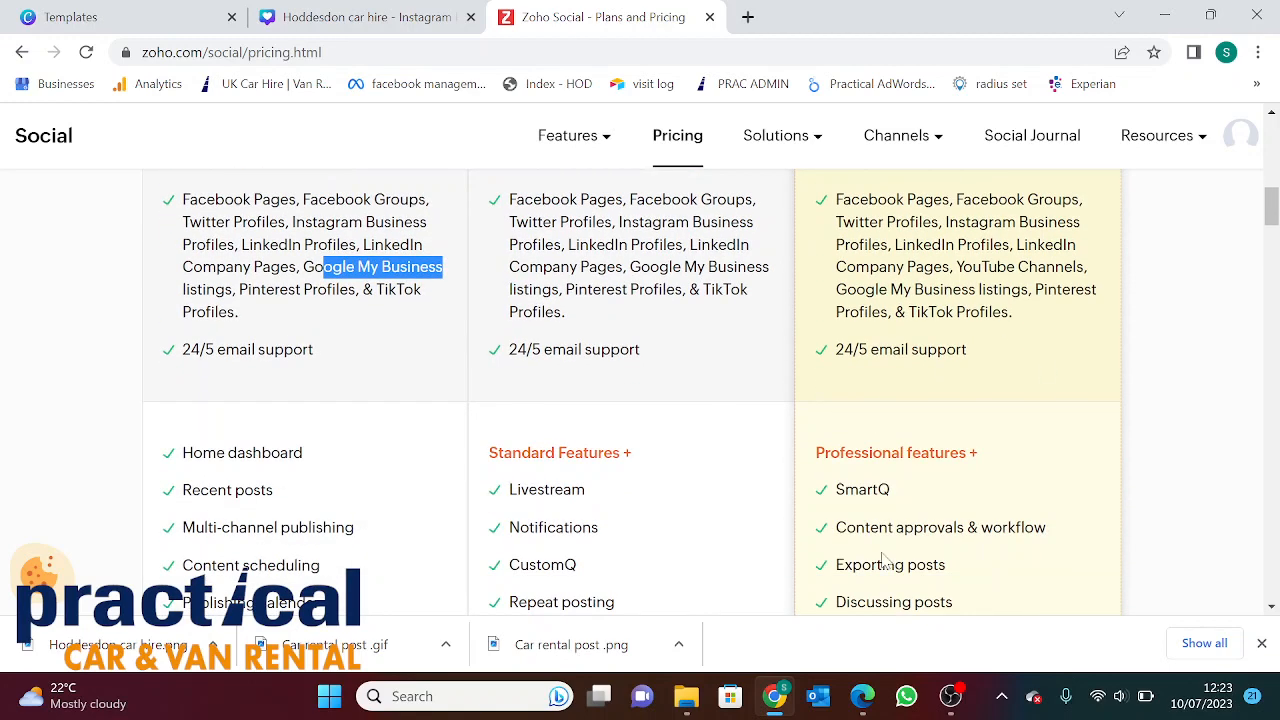
scroll(826, 525, "up", 3)
scroll(826, 525, "up", 2)
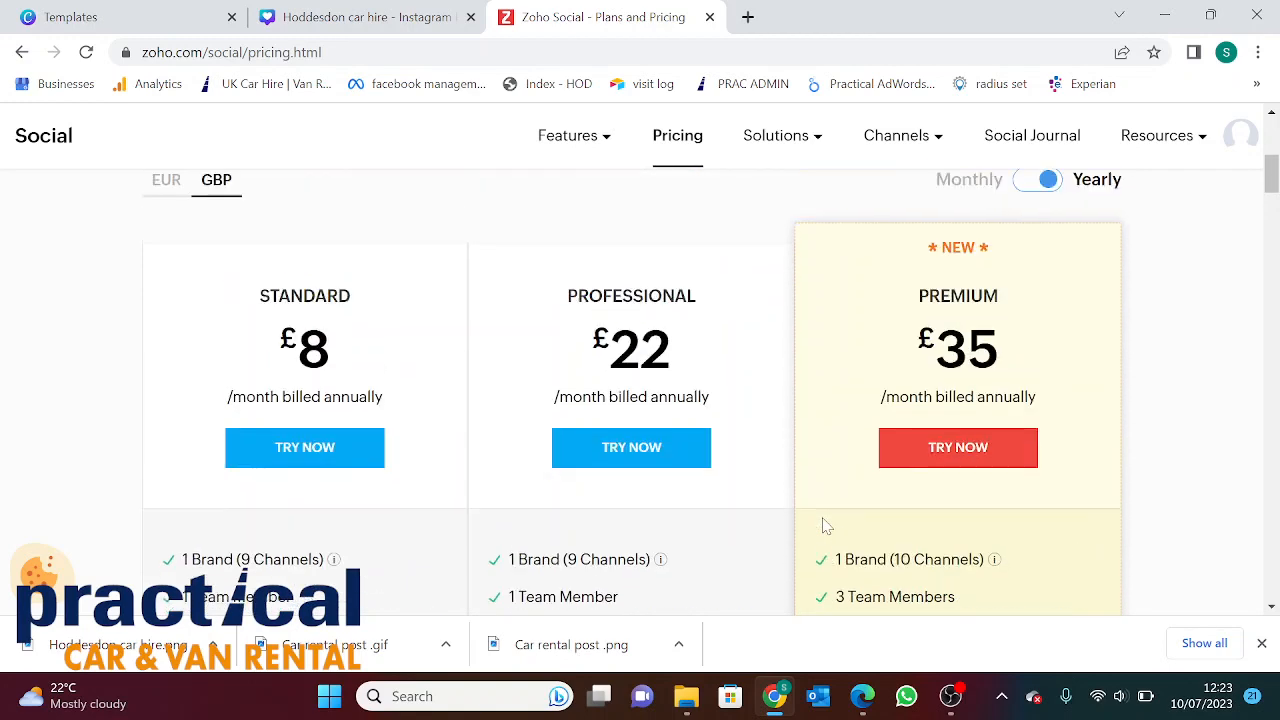
scroll(721, 340, "up", 2)
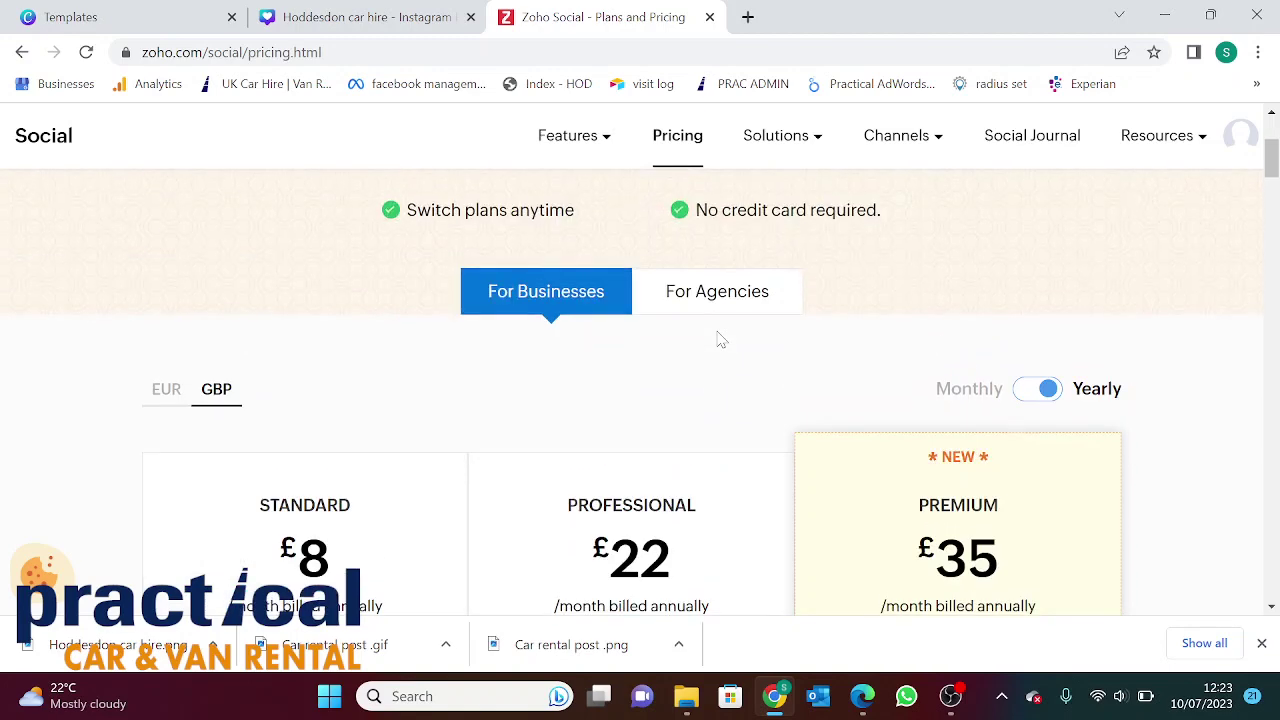
scroll(586, 346, "up", 3)
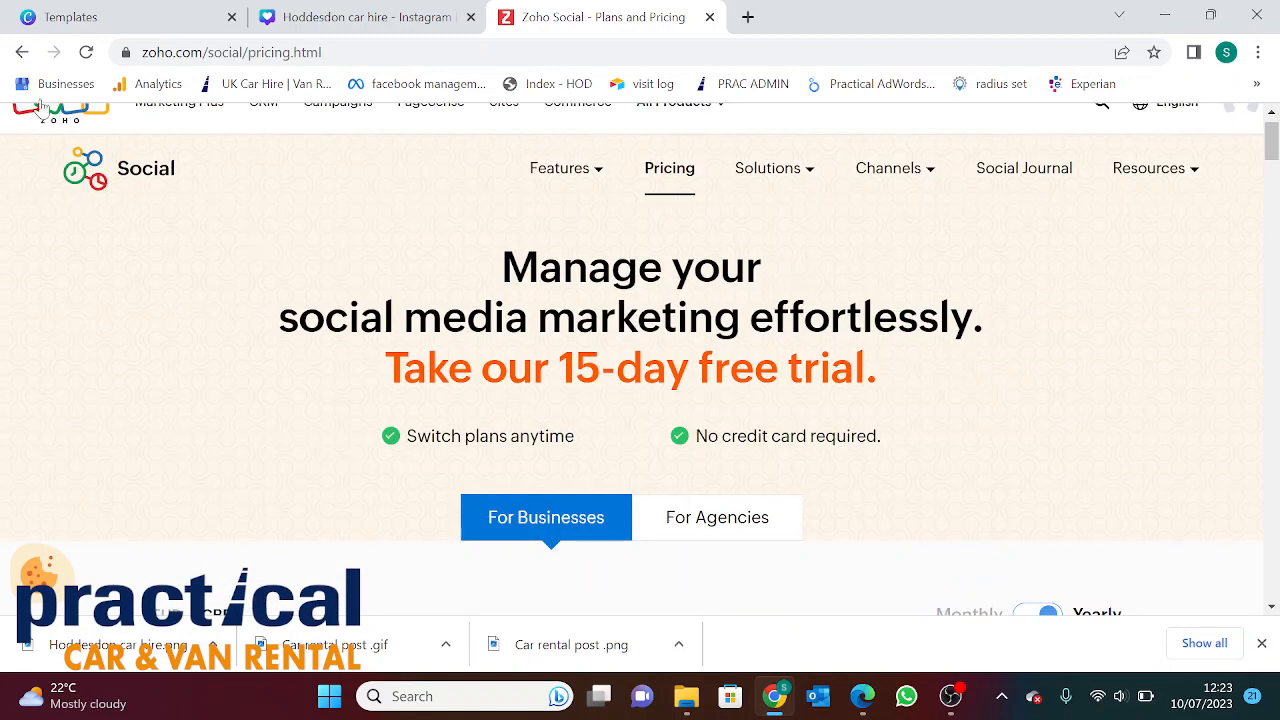
left_click(22, 52)
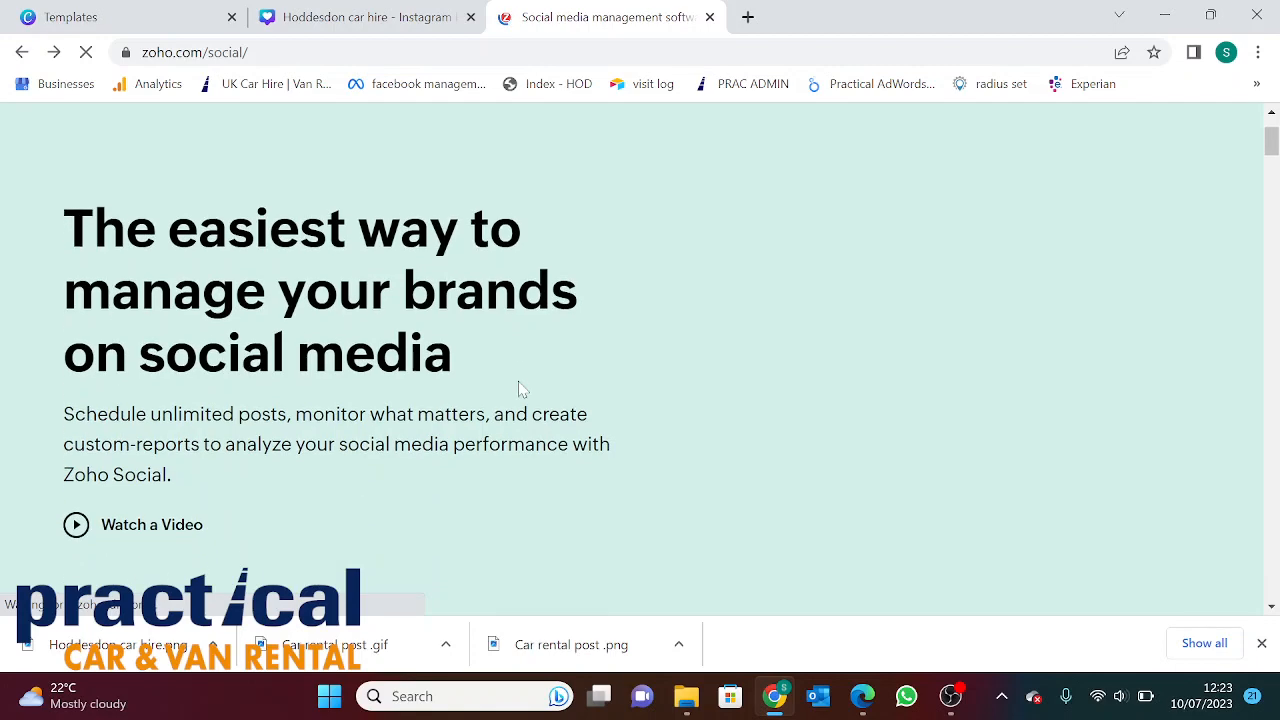
scroll(520, 388, "down", 3)
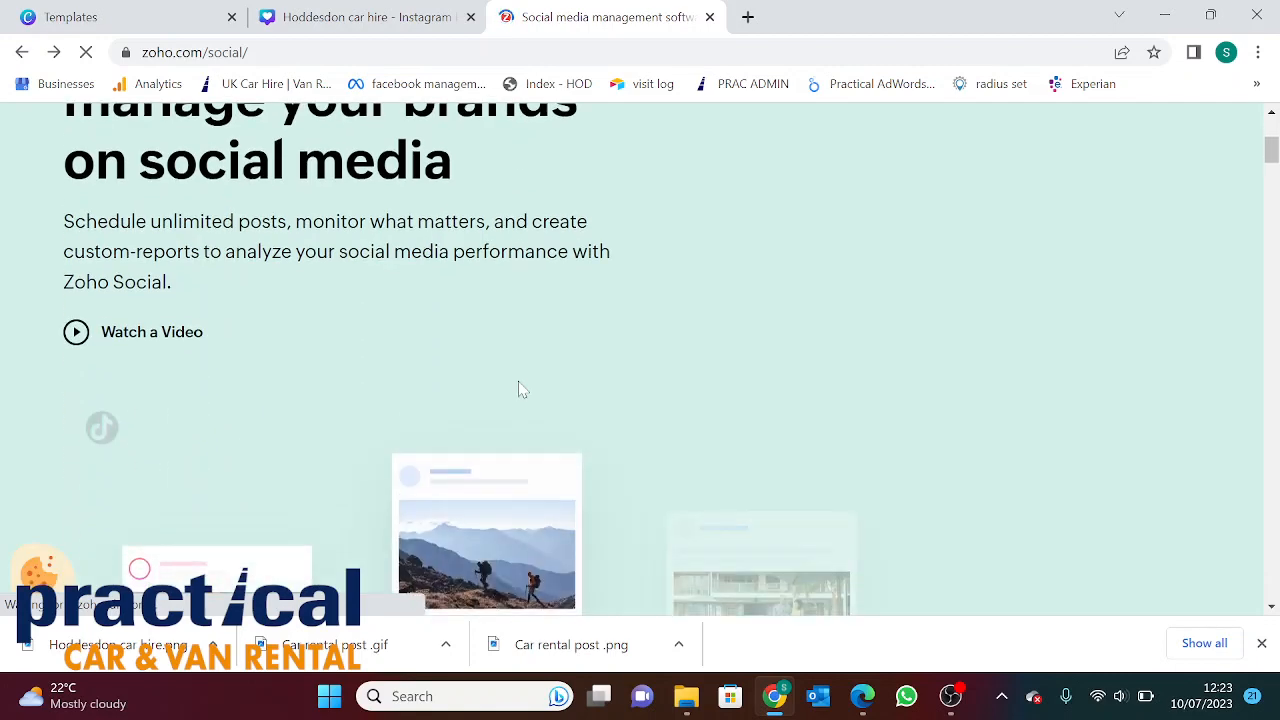
scroll(520, 388, "down", 4)
scroll(520, 388, "down", 3)
scroll(518, 388, "up", 5)
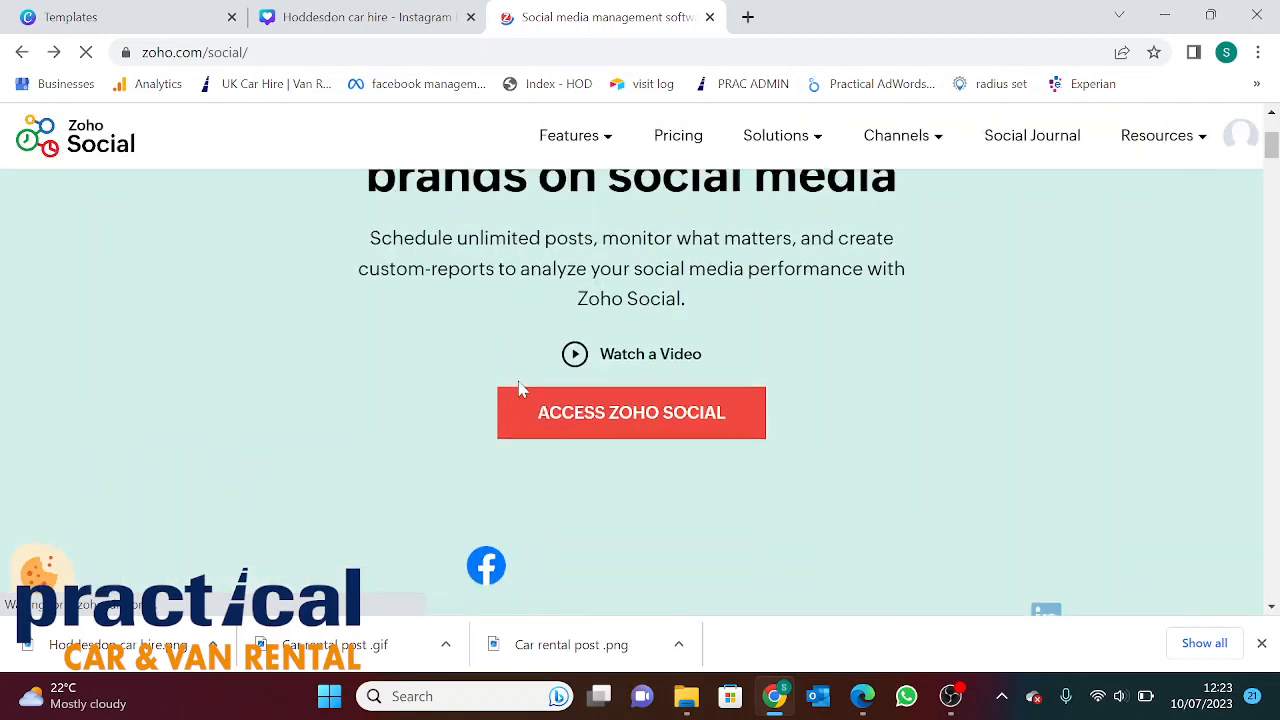
scroll(518, 388, "up", 3)
scroll(518, 388, "up", 2)
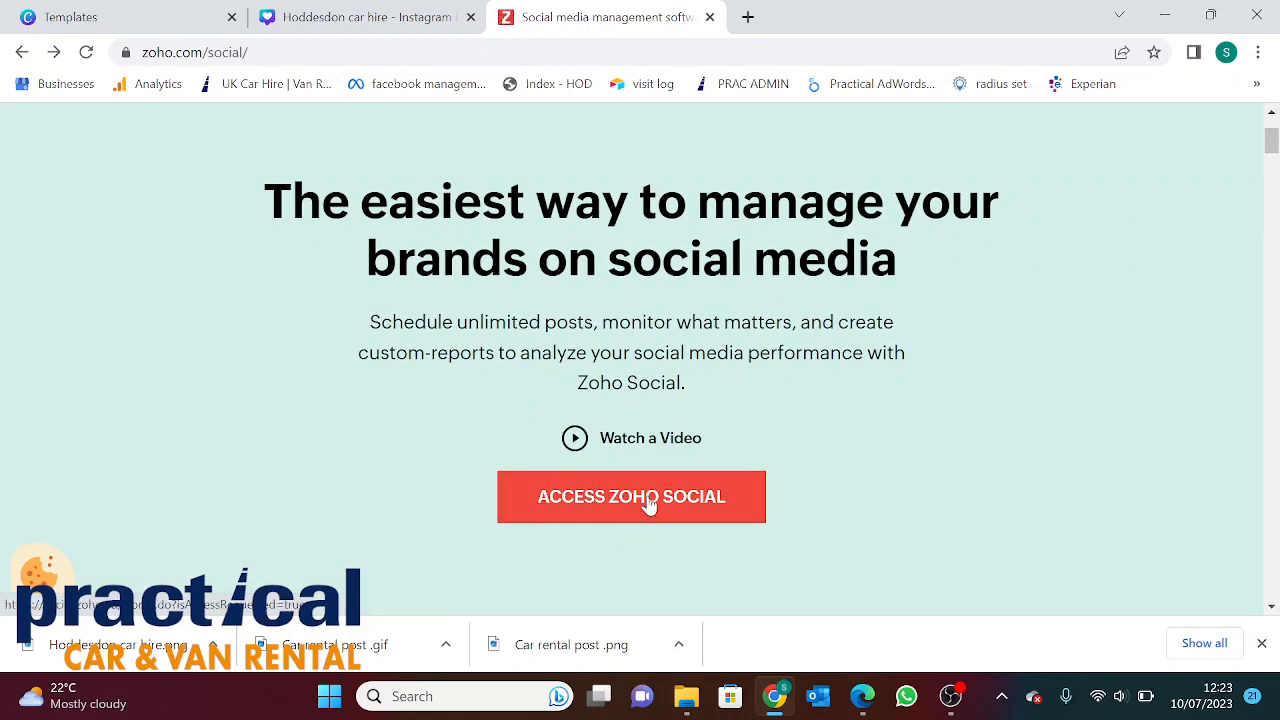
left_click(649, 503)
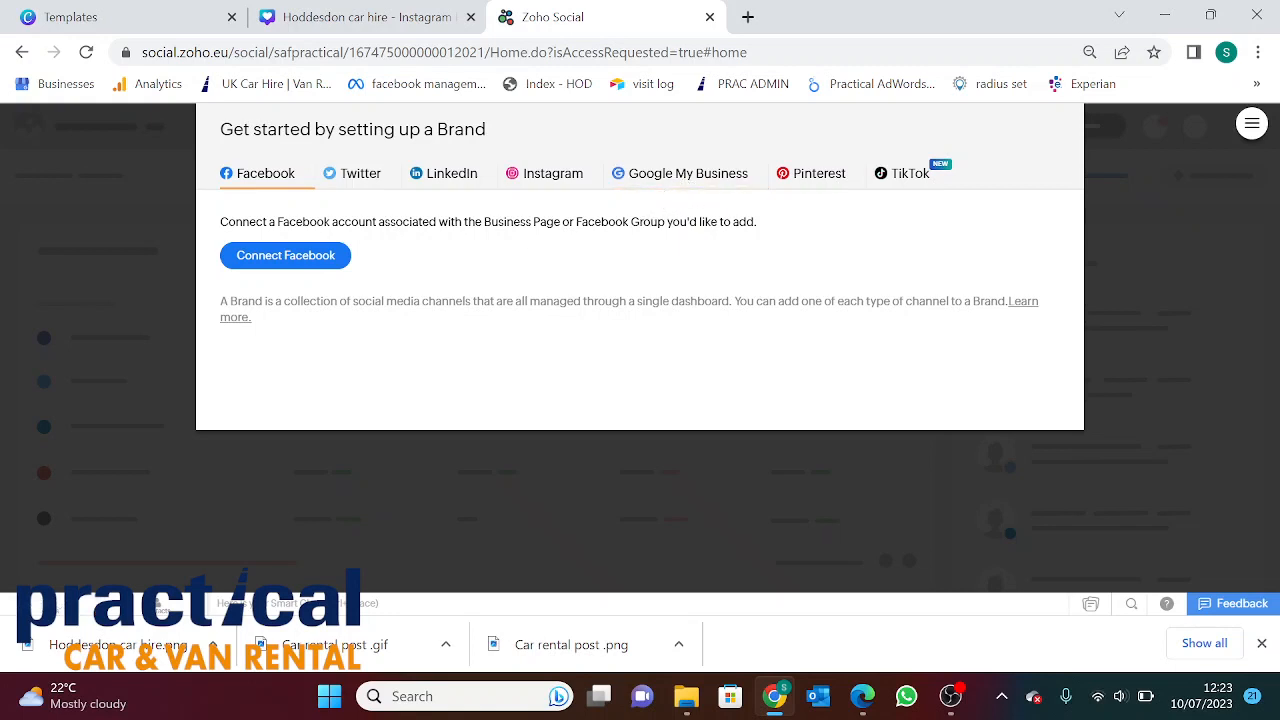
Connect Facebook, log in, and add the Practical Car & Van Rental page to the brand
left_click(320, 255)
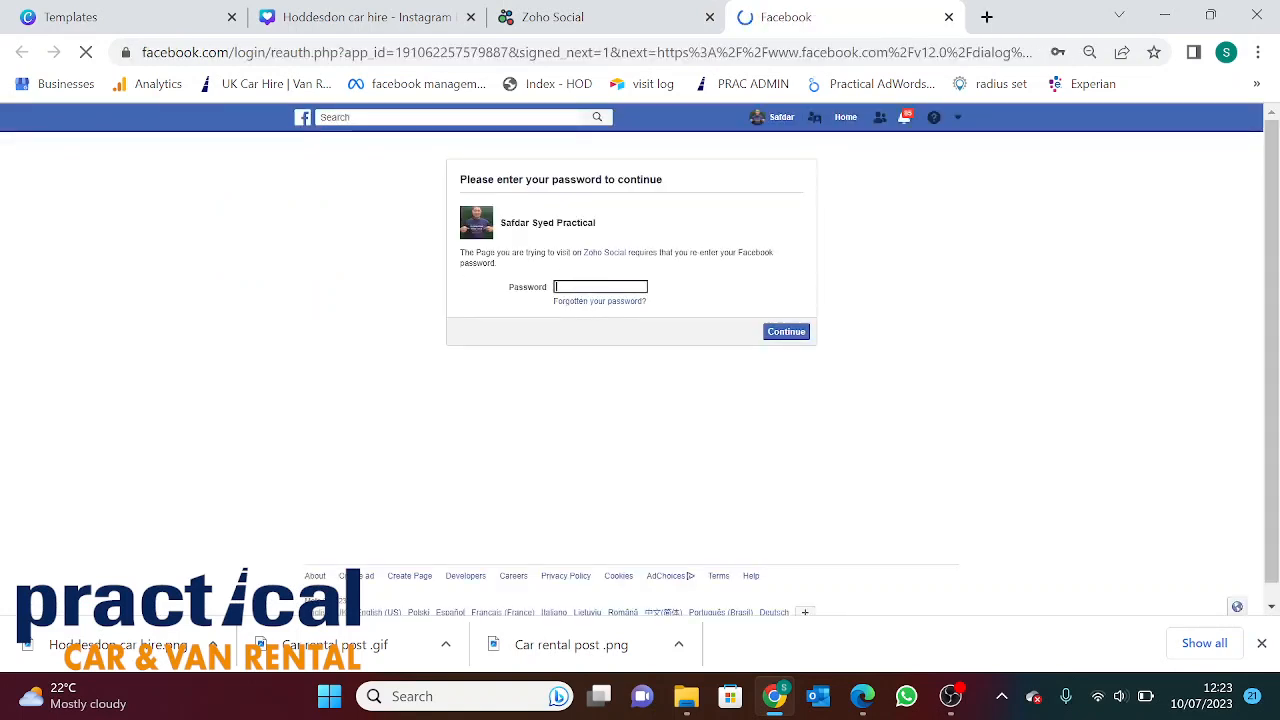
type("*********")
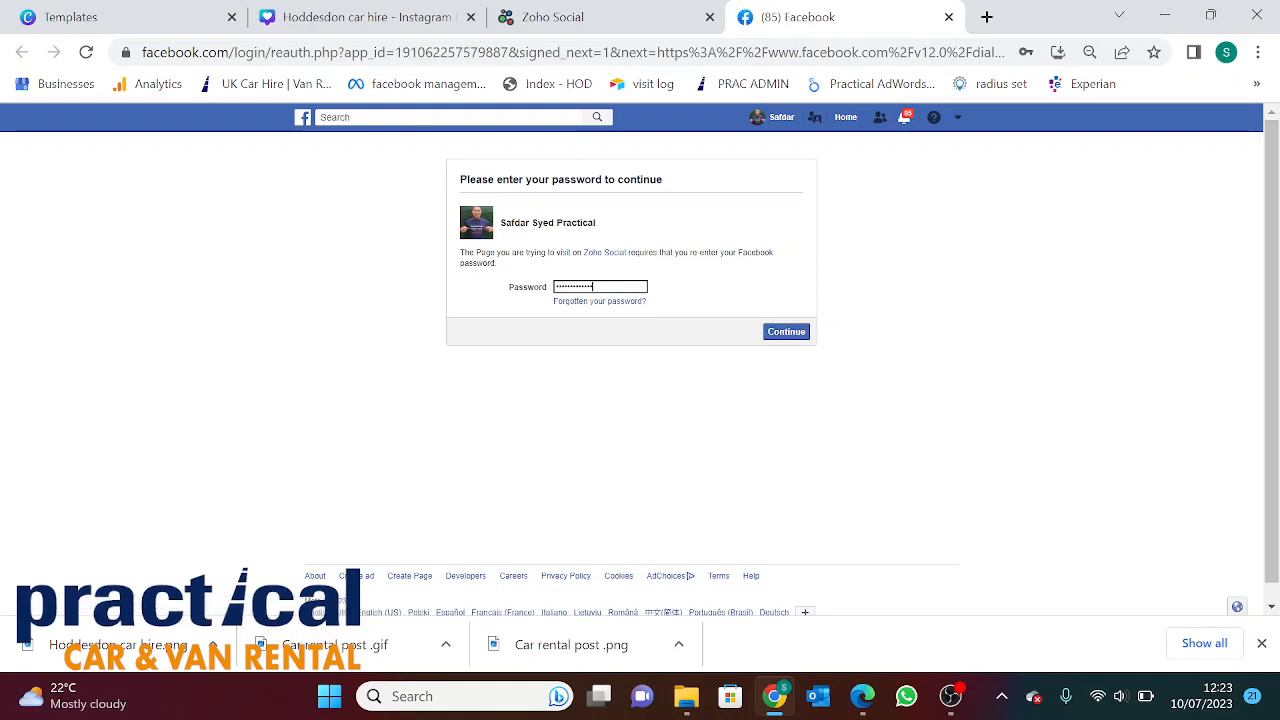
left_click(786, 332)
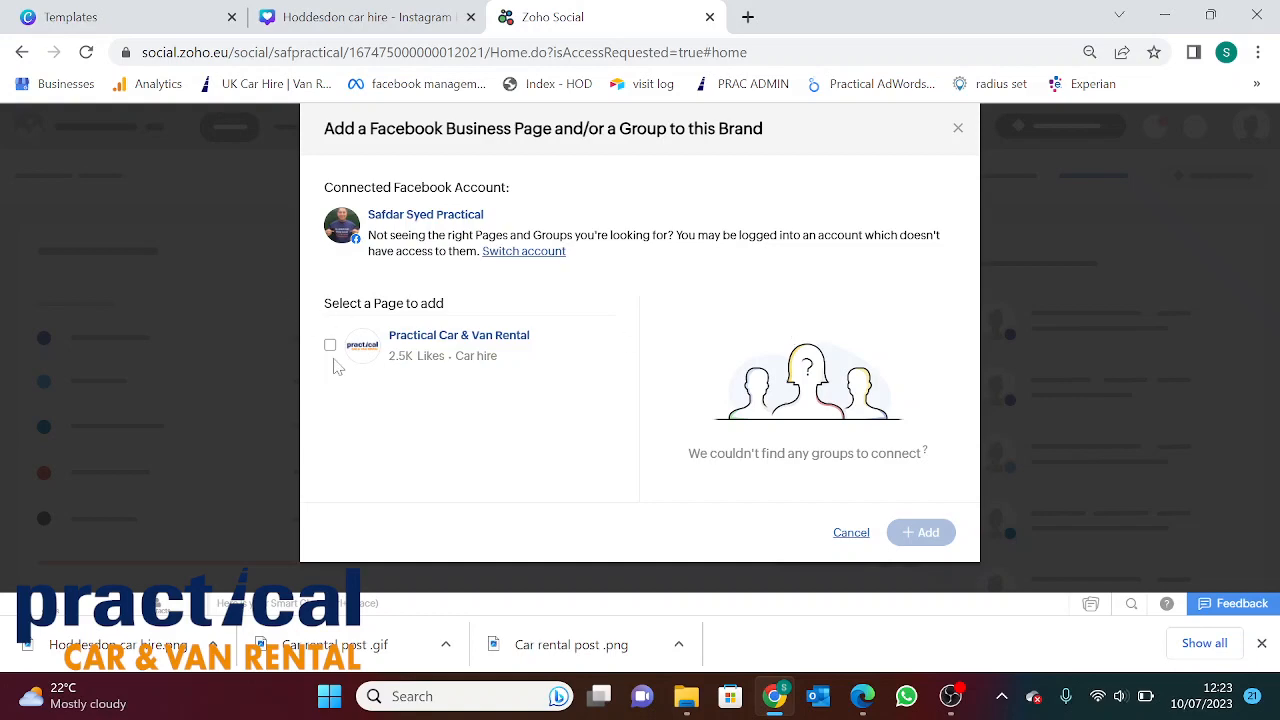
left_click(330, 345)
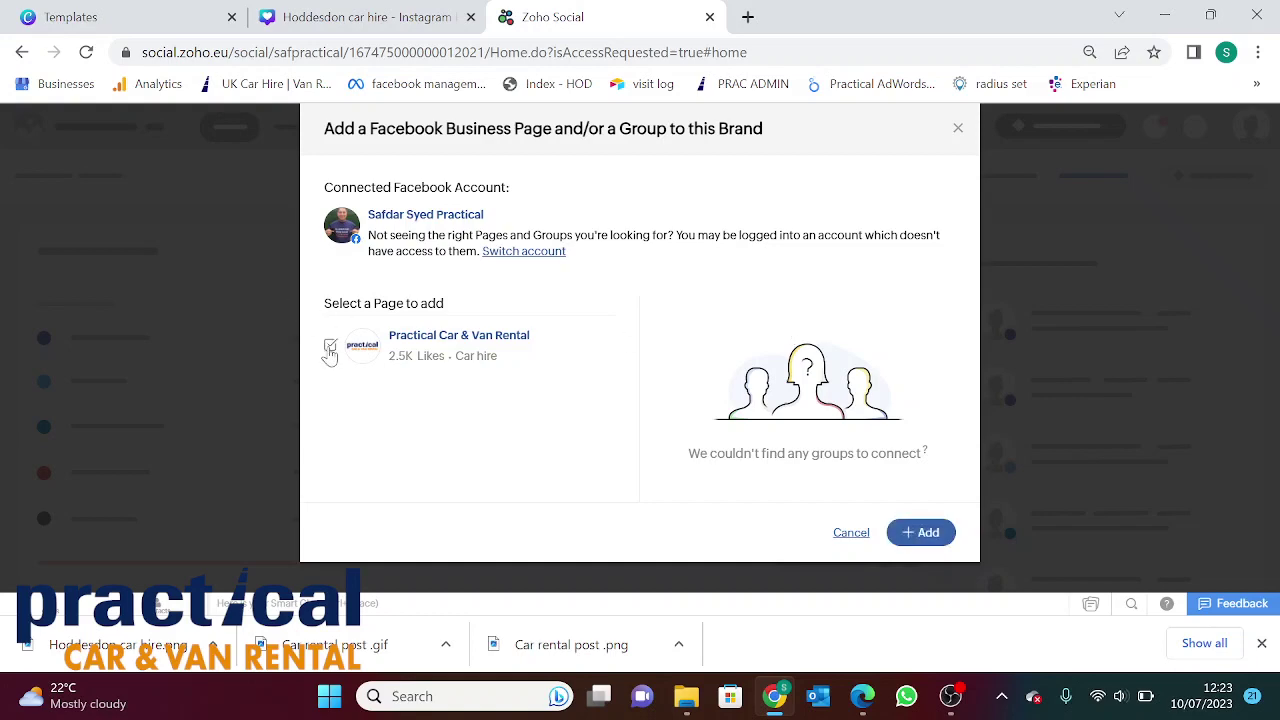
left_click(930, 533)
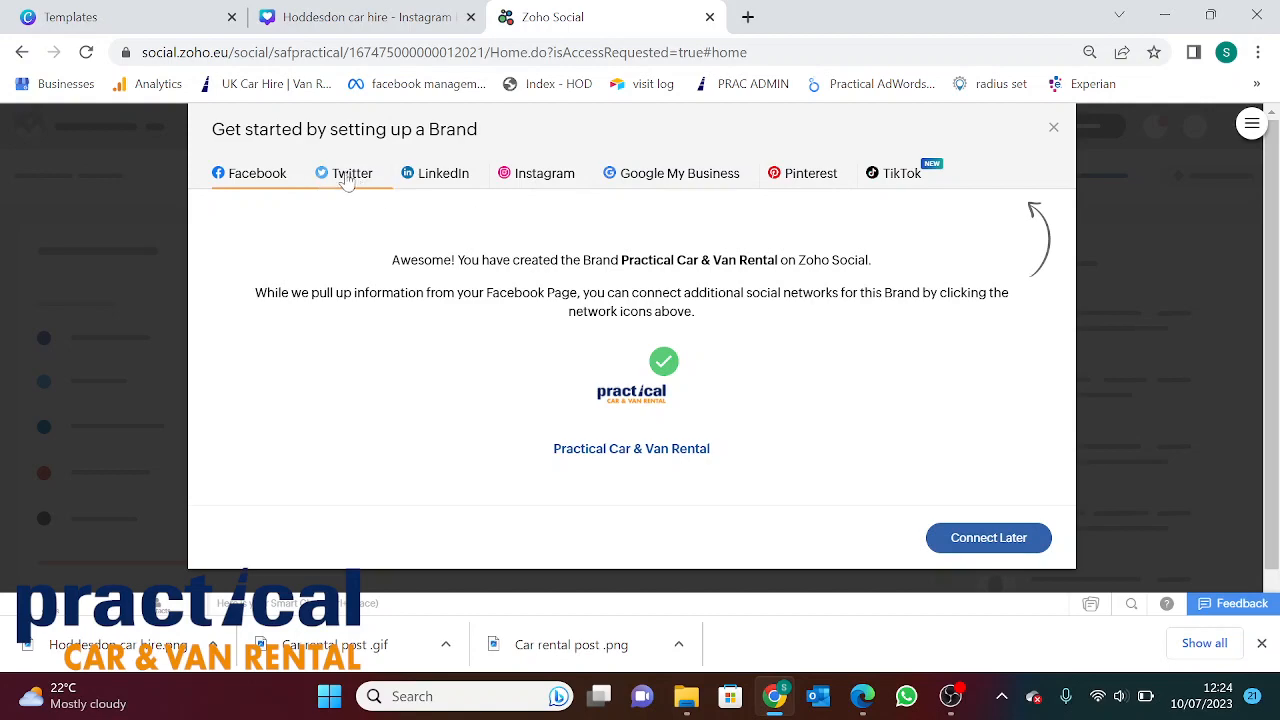
Dismiss the setup confirmation and show the Posts calendar for July 2023
left_click(1054, 129)
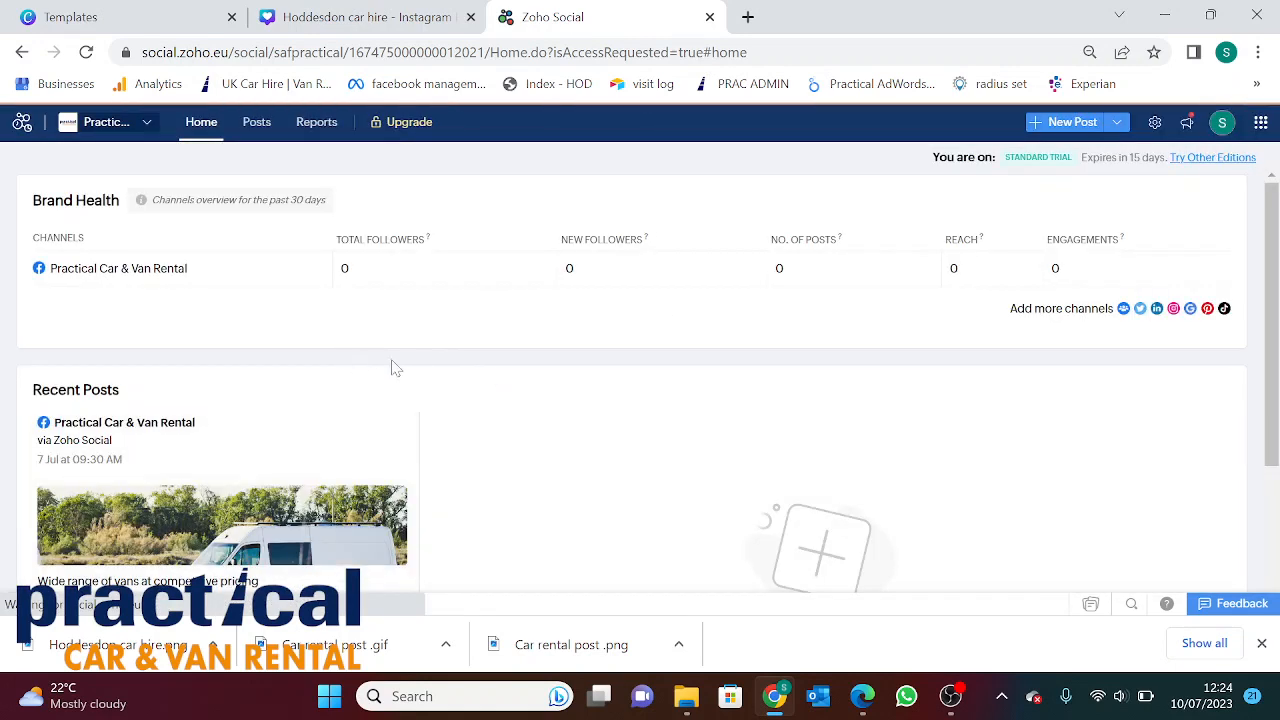
left_click(257, 122)
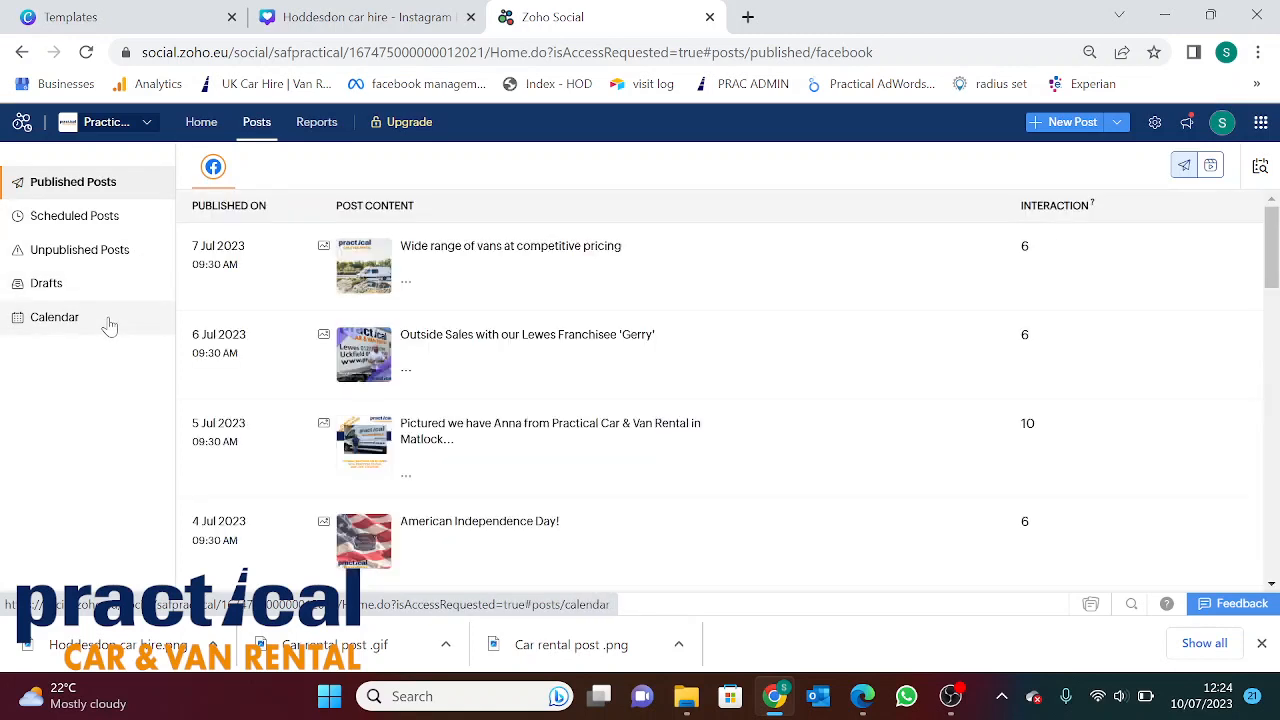
left_click(110, 325)
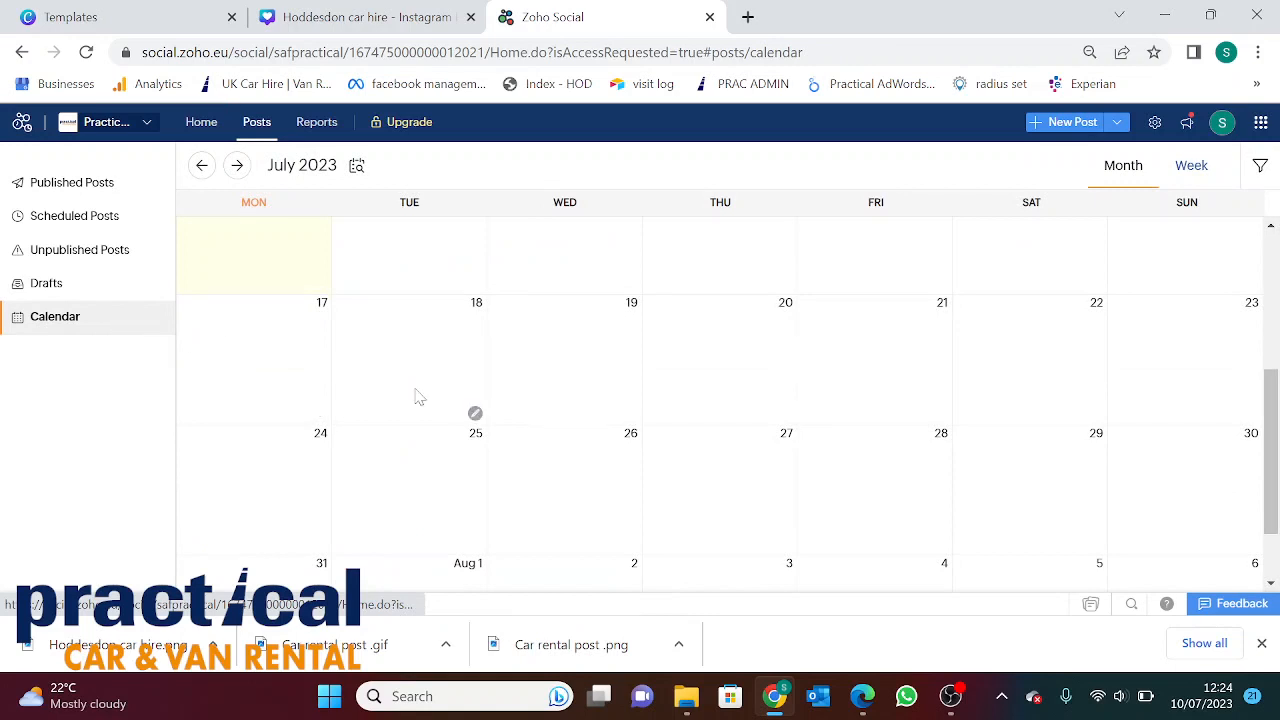
scroll(501, 440, "up", 2)
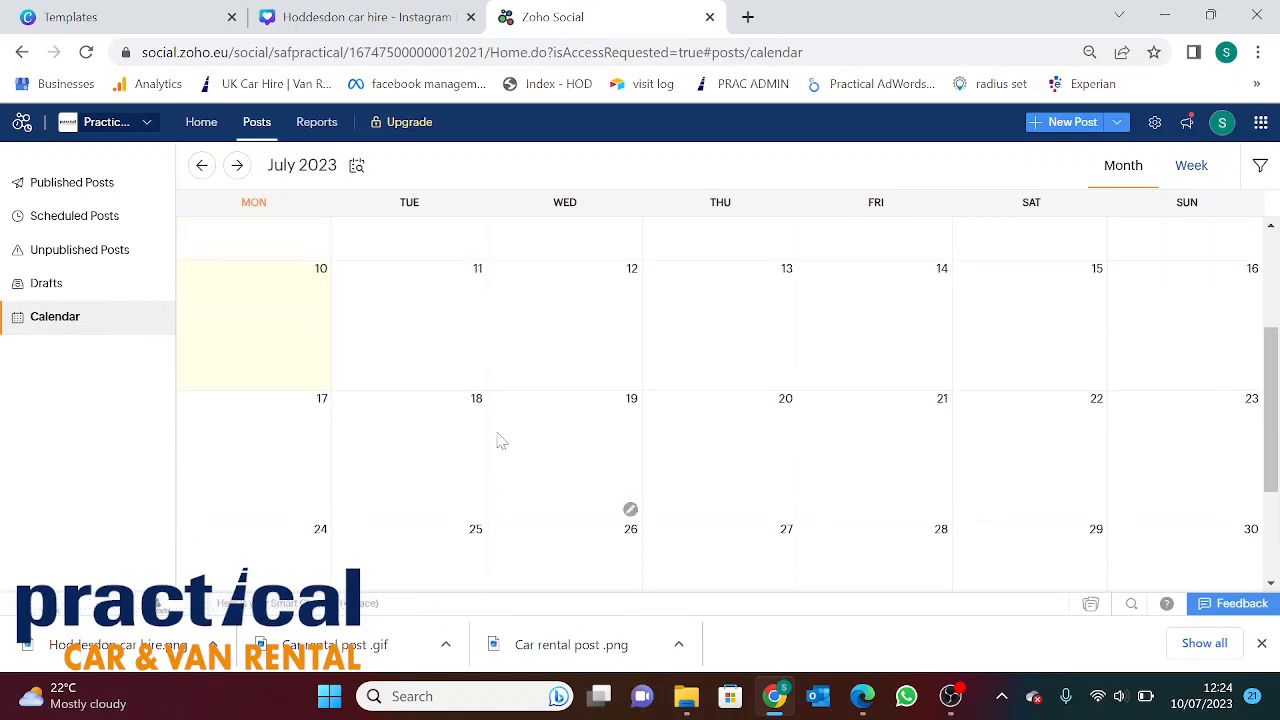
scroll(501, 440, "up", 2)
scroll(501, 440, "up", 1)
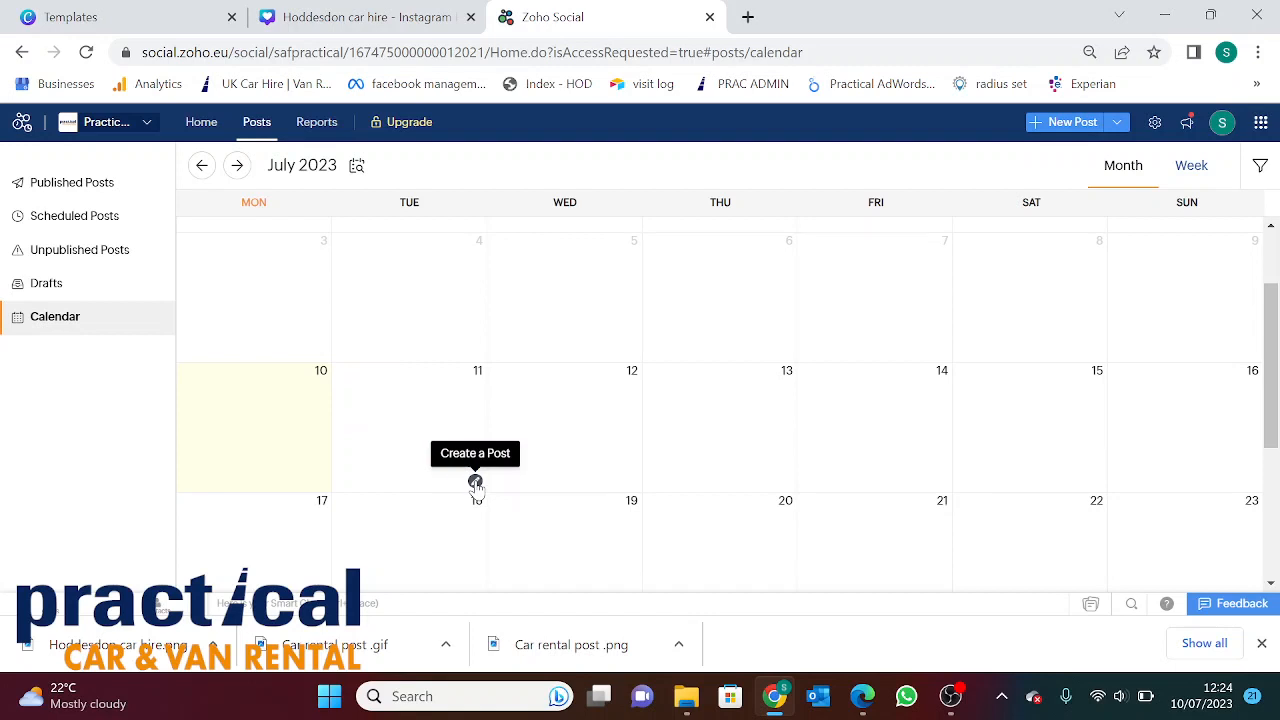
Start a post on 11 July scheduled for 09:30 AM and begin its text
left_click(476, 484)
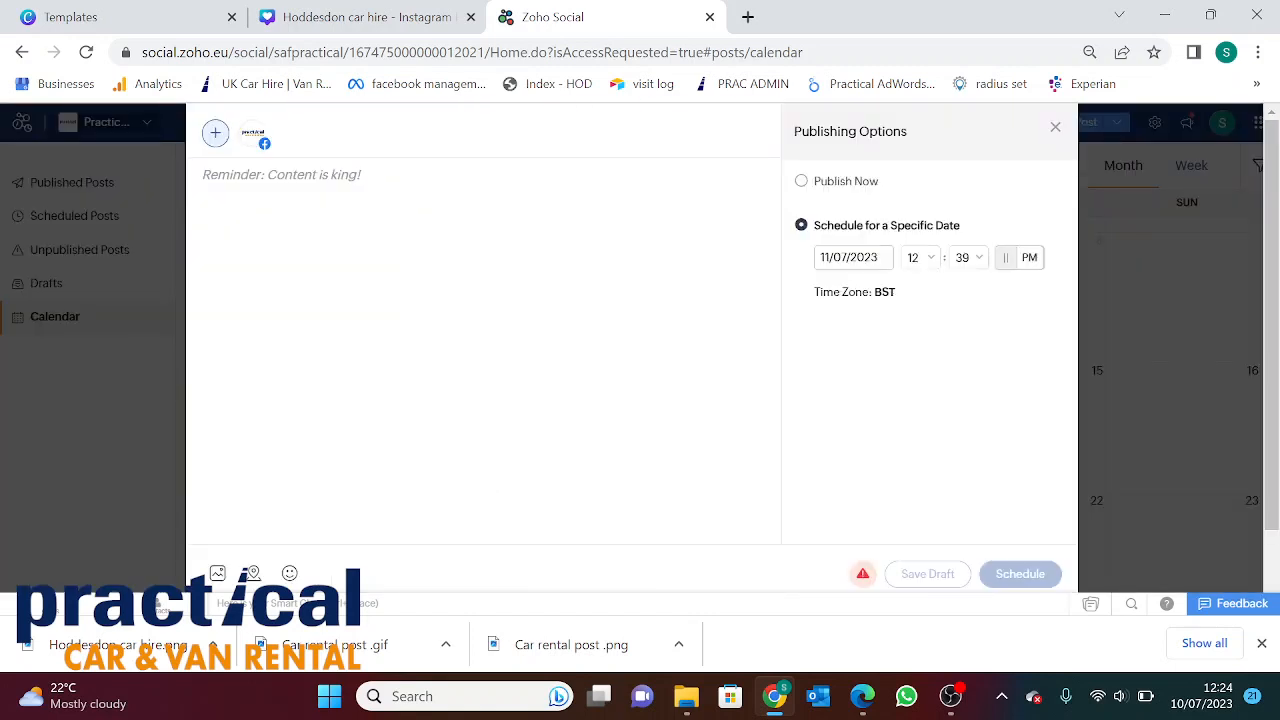
left_click(920, 257)
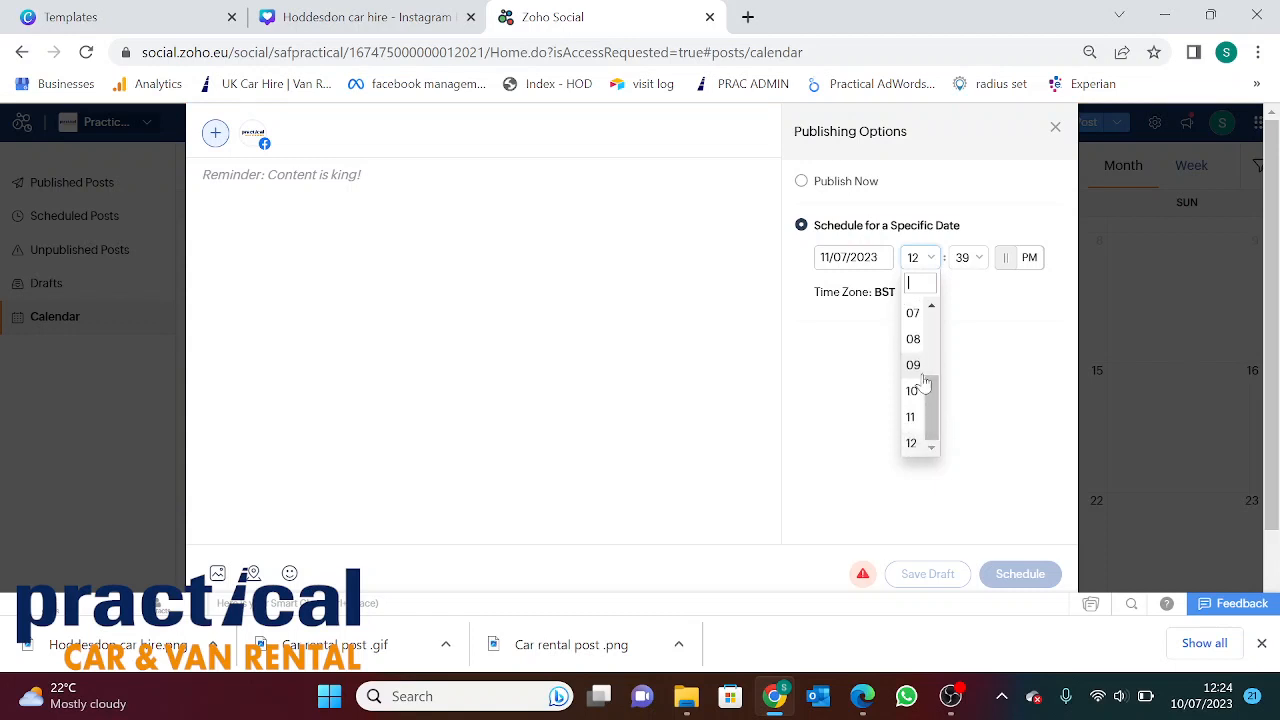
left_click(913, 364)
left_click(966, 257)
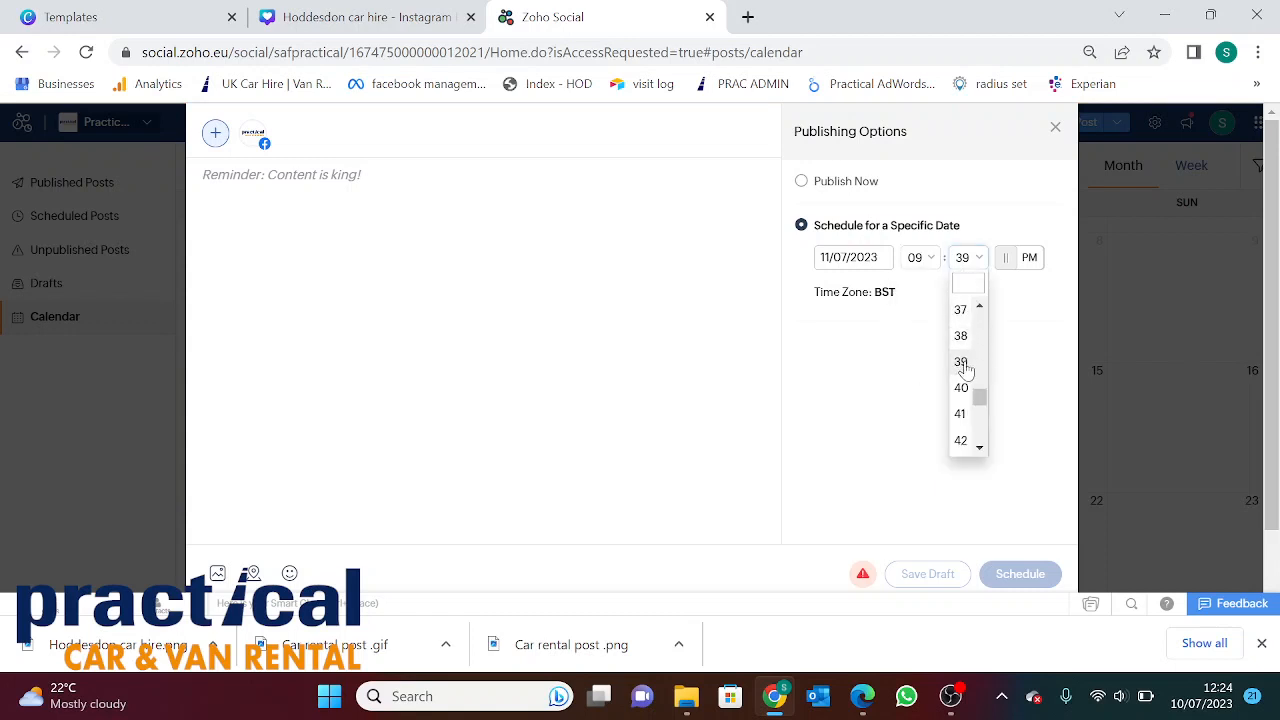
left_click(979, 306)
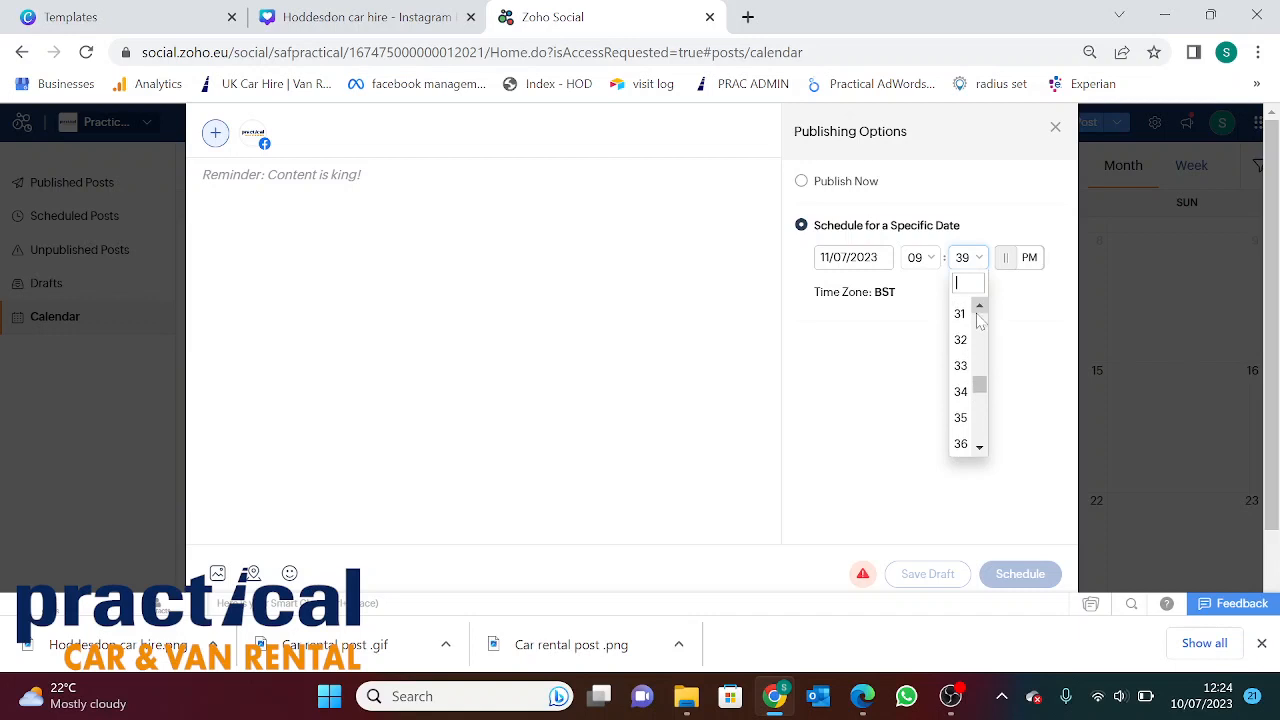
left_click(979, 306)
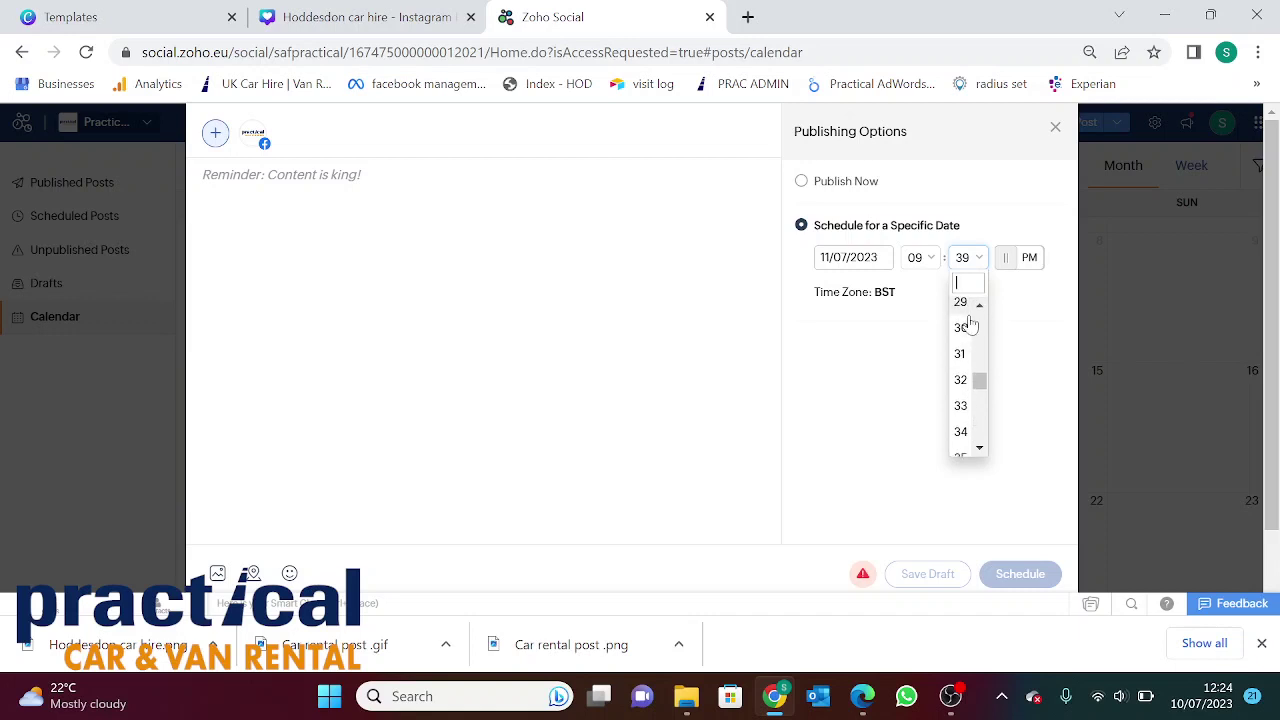
left_click(1008, 258)
left_click(852, 257)
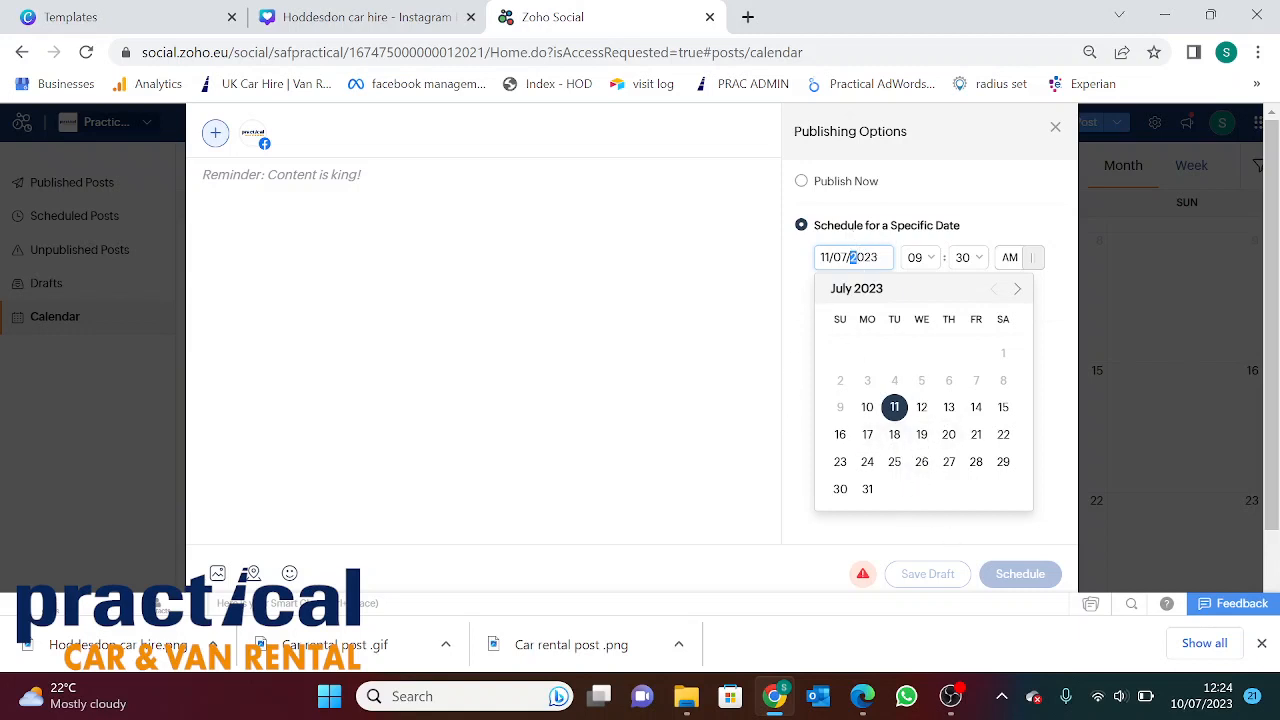
left_click(480, 350)
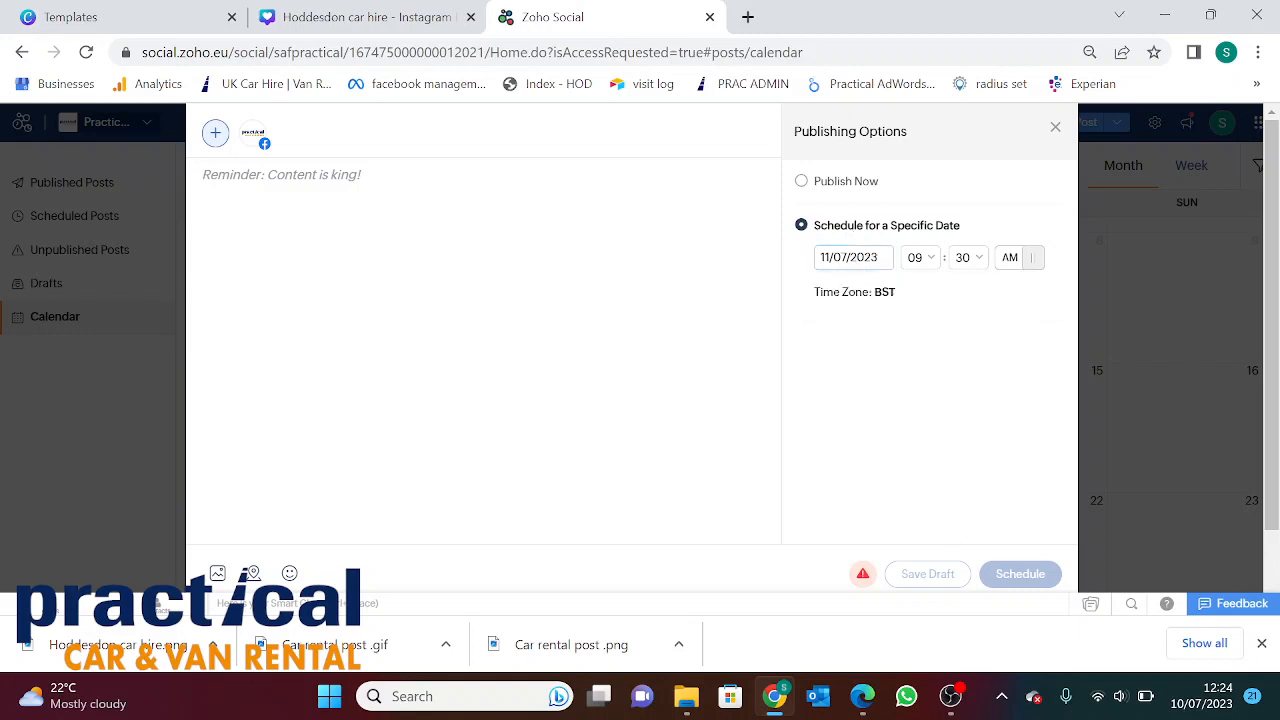
type("Great")
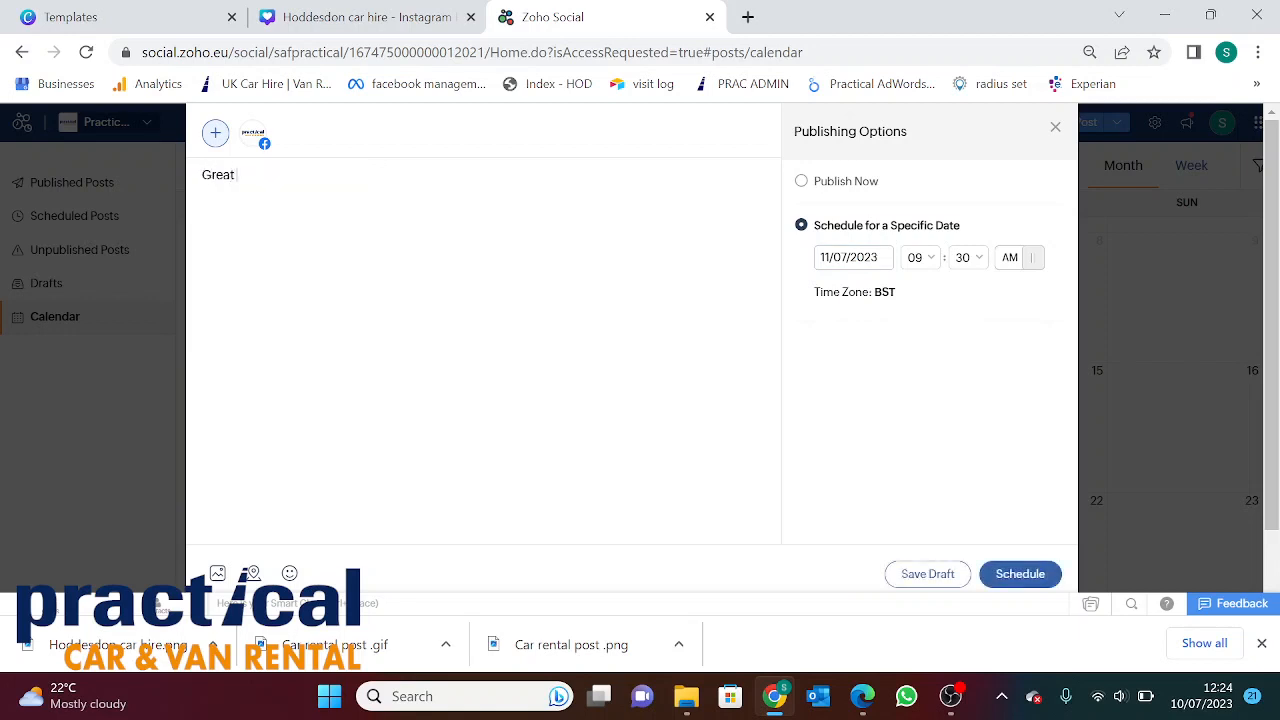
type(" value")
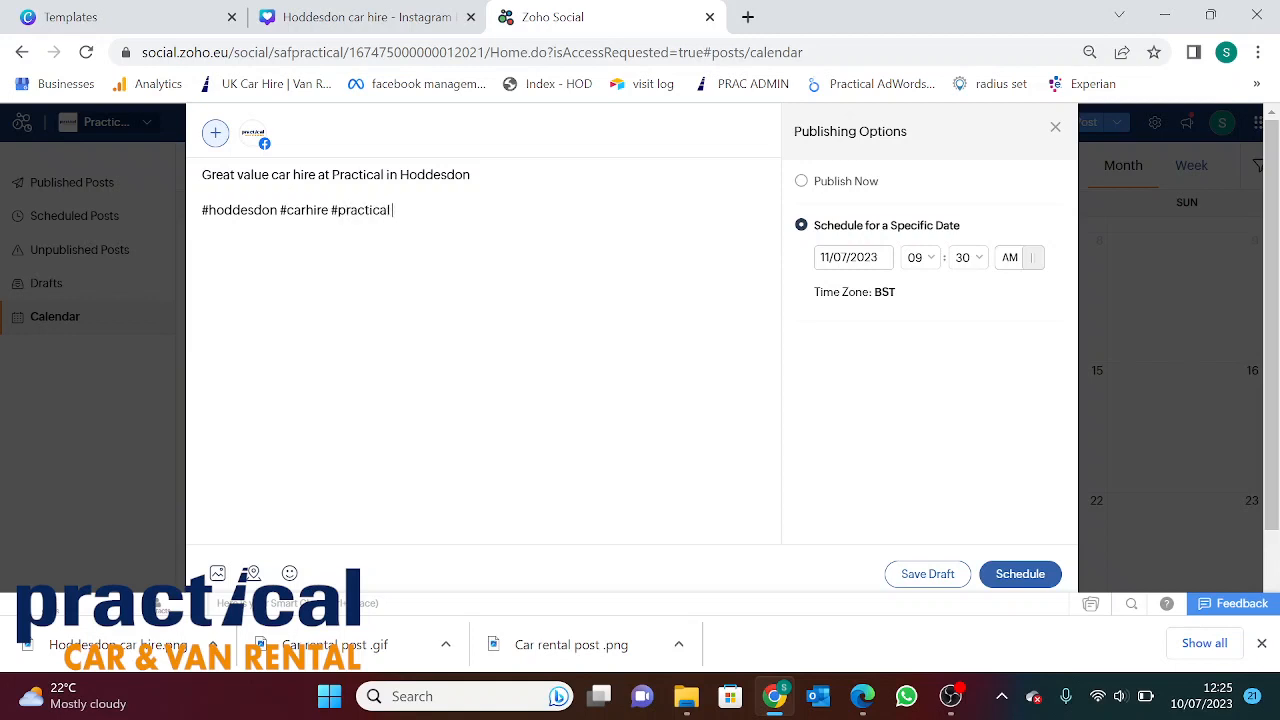
type("#hoddesdon #carhire #practical")
key("Return")
type("Book now on www.practical.co.uk")
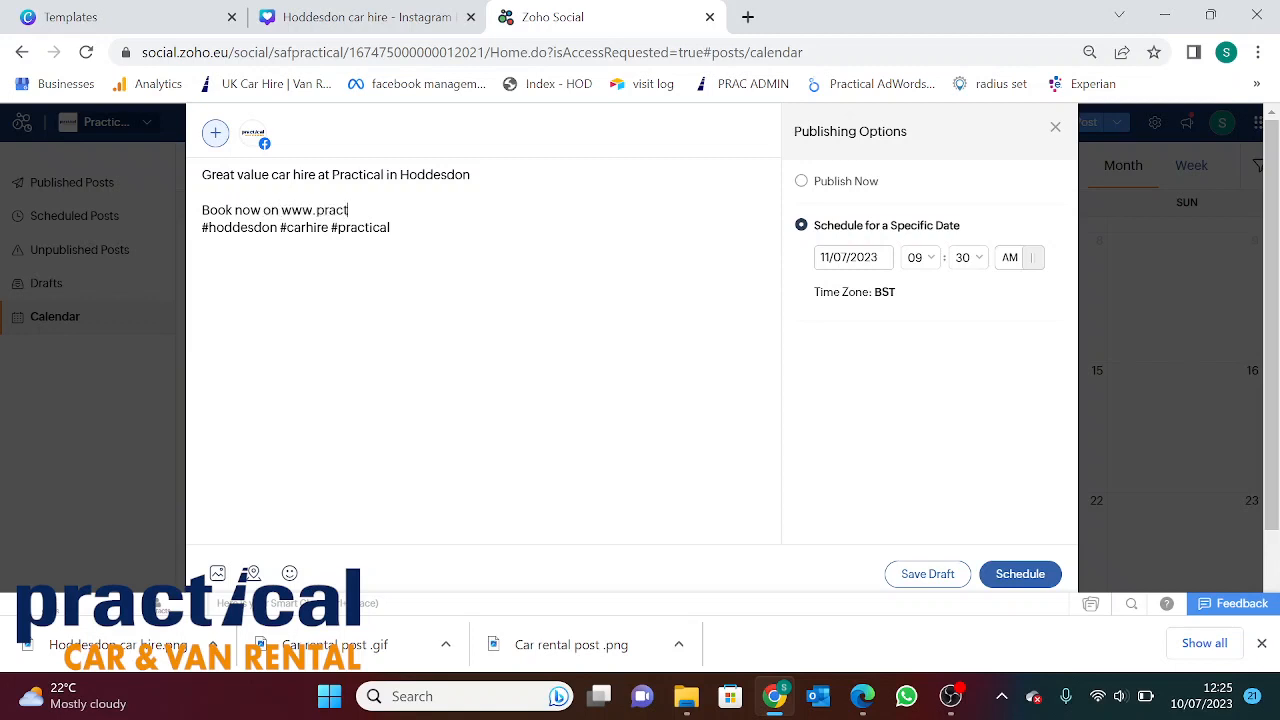
key("Return")
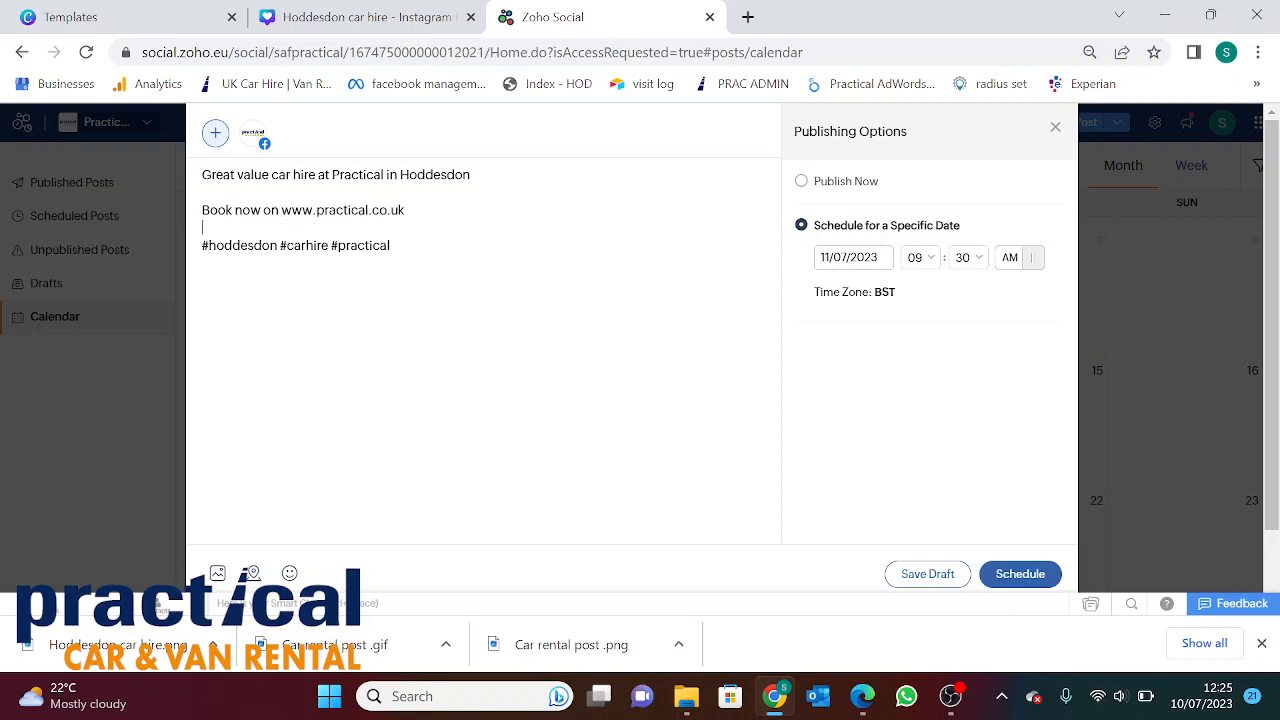
scroll(480, 400, "down", 1)
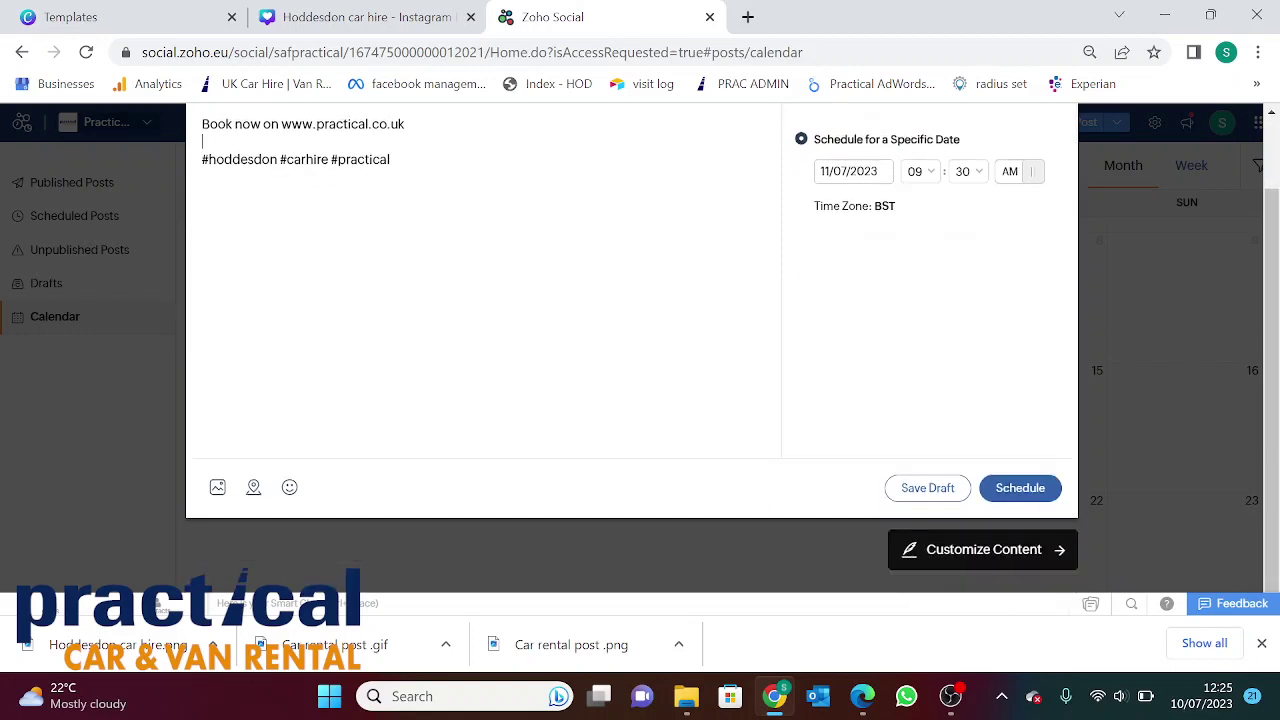
Attach the Hoddesdon car hire image from Downloads and schedule the post
left_click(218, 488)
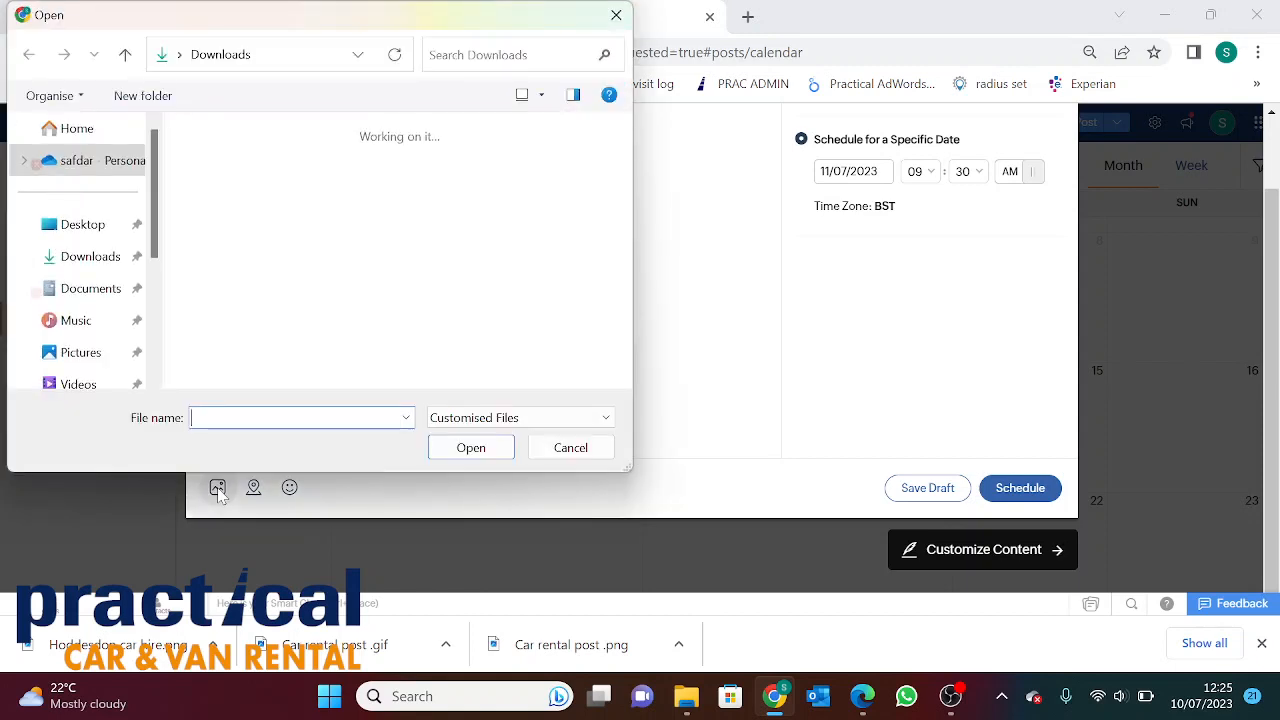
left_click(90, 256)
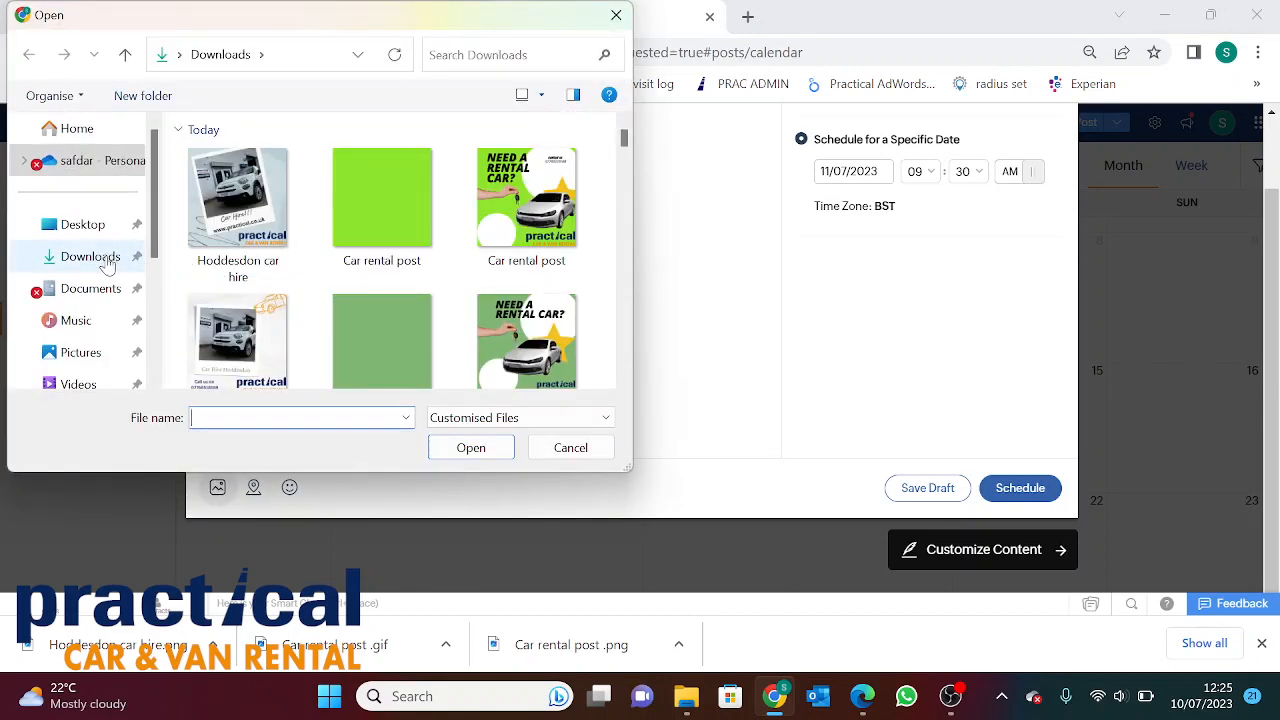
left_click(232, 230)
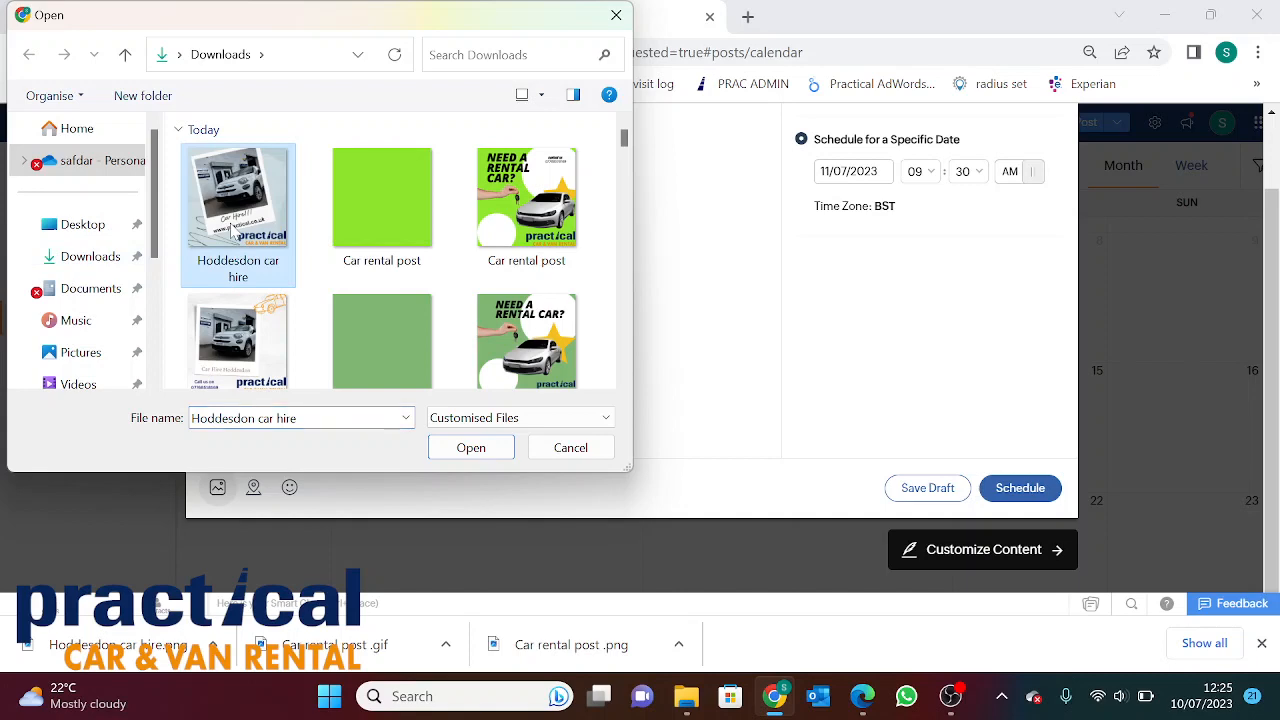
double_click(232, 230)
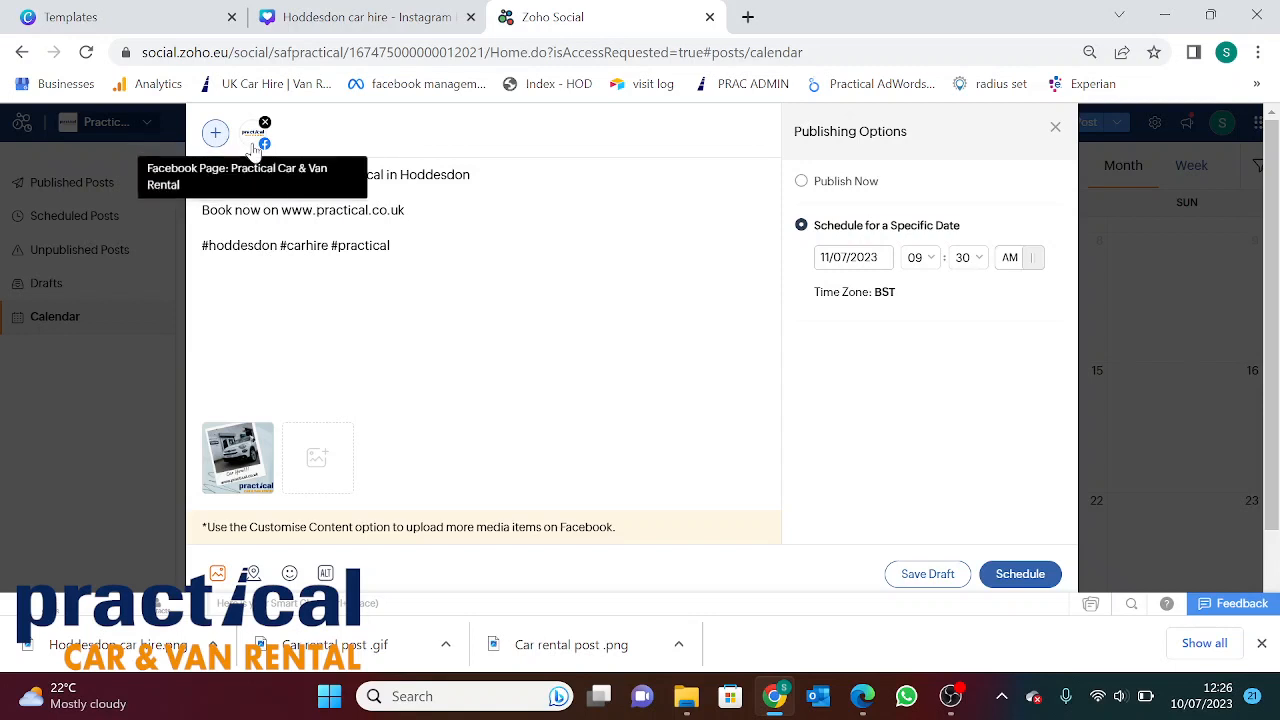
mouse_move(254, 134)
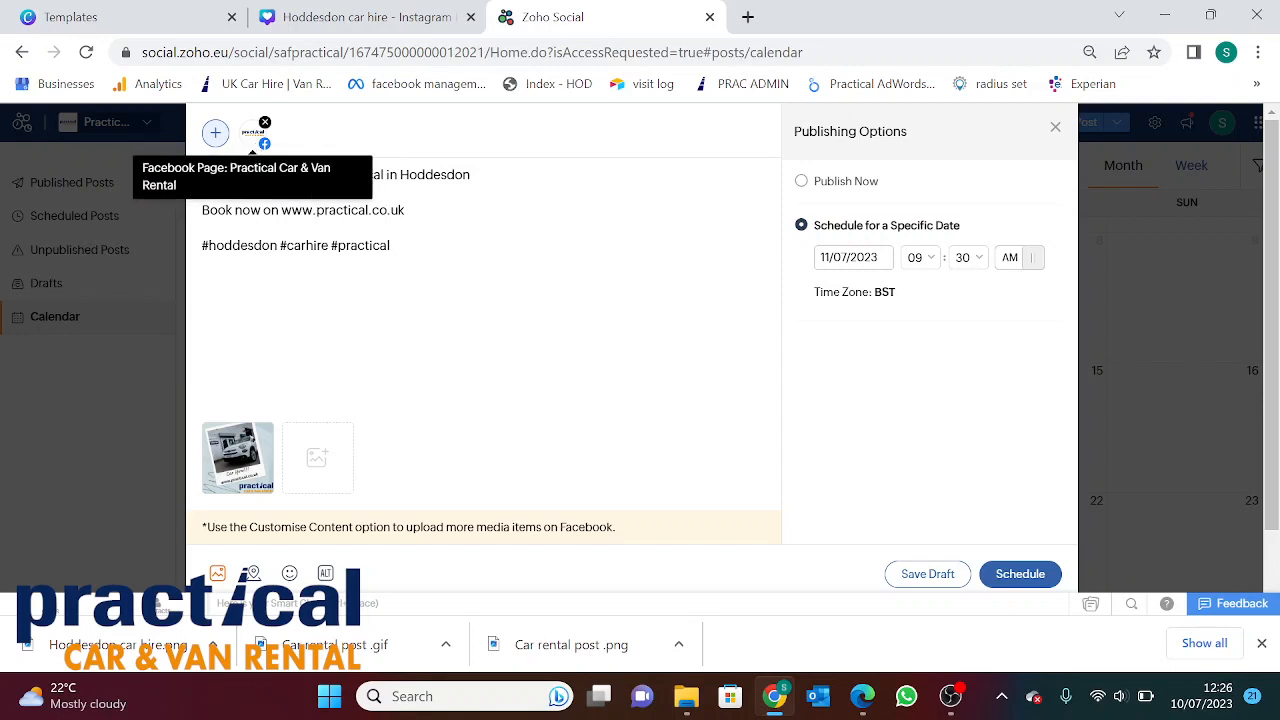
left_click(1032, 583)
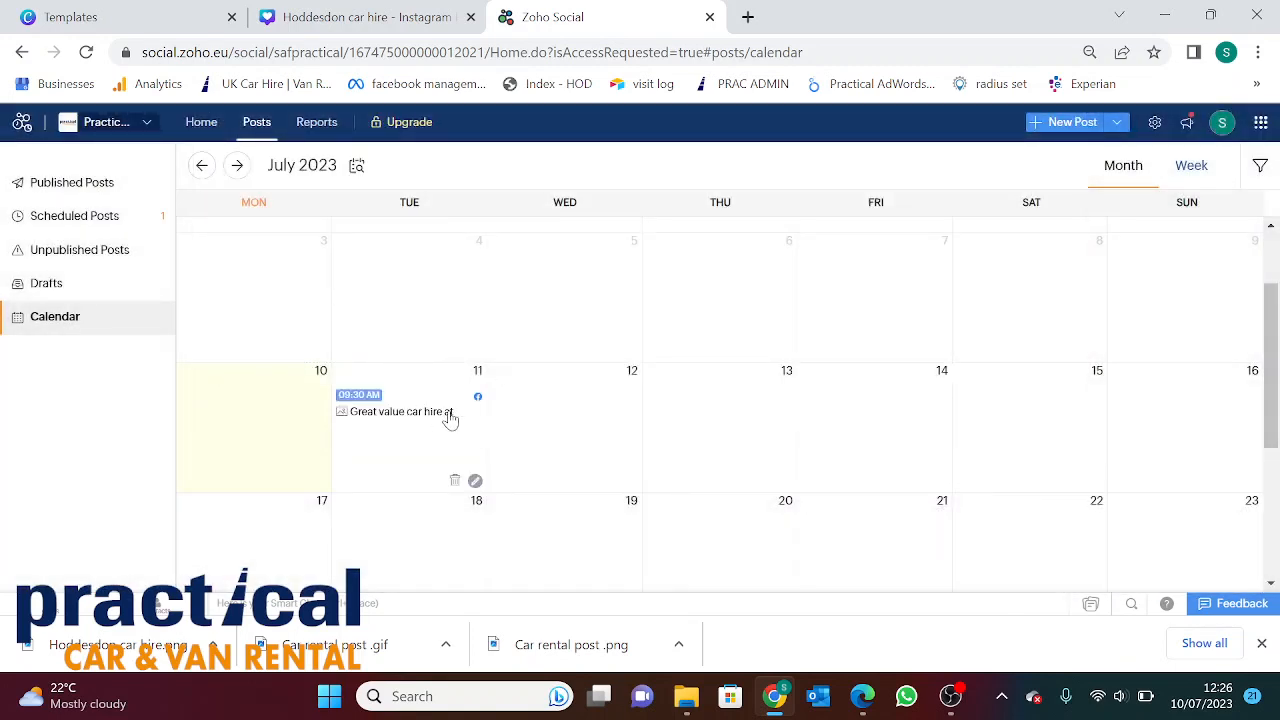
Keep the post on 11 July, check its preview shows 09:30 AM, and close Chrome's downloads bar
mouse_move(409, 415)
left_mouse_down()
mouse_move(435, 416)
mouse_move(414, 418)
left_mouse_up()
left_click(414, 418)
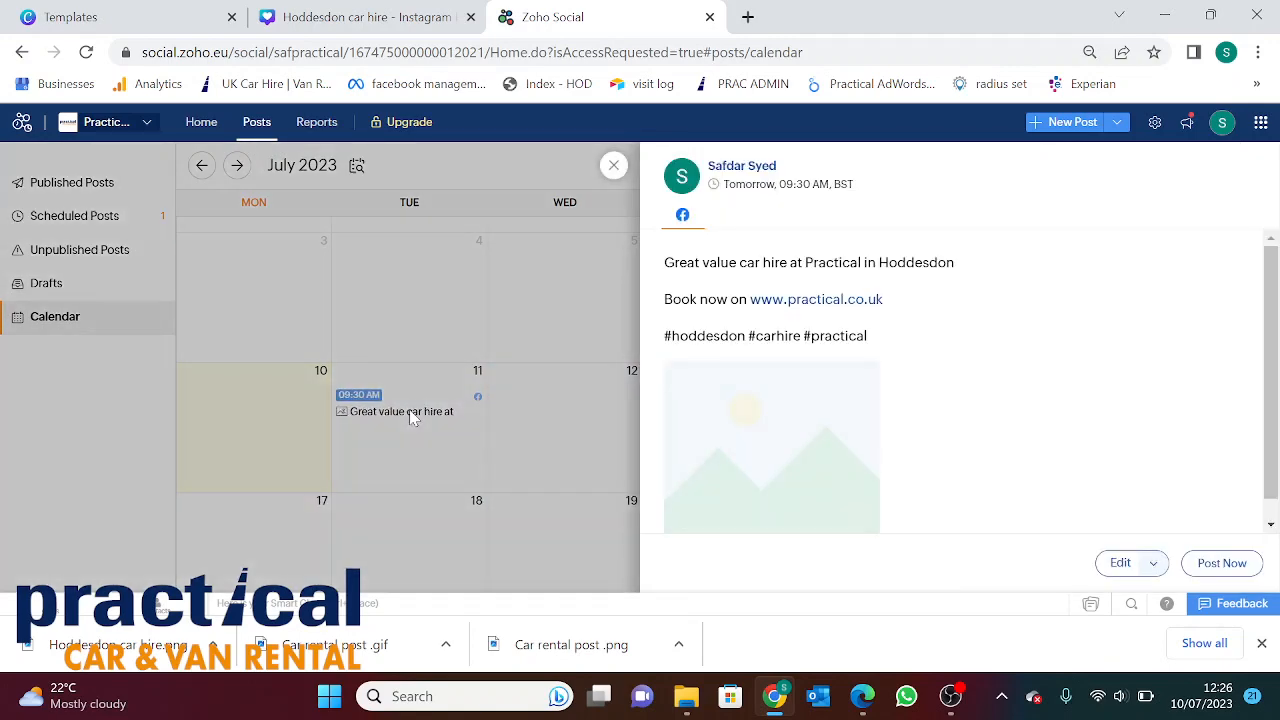
left_click(614, 185)
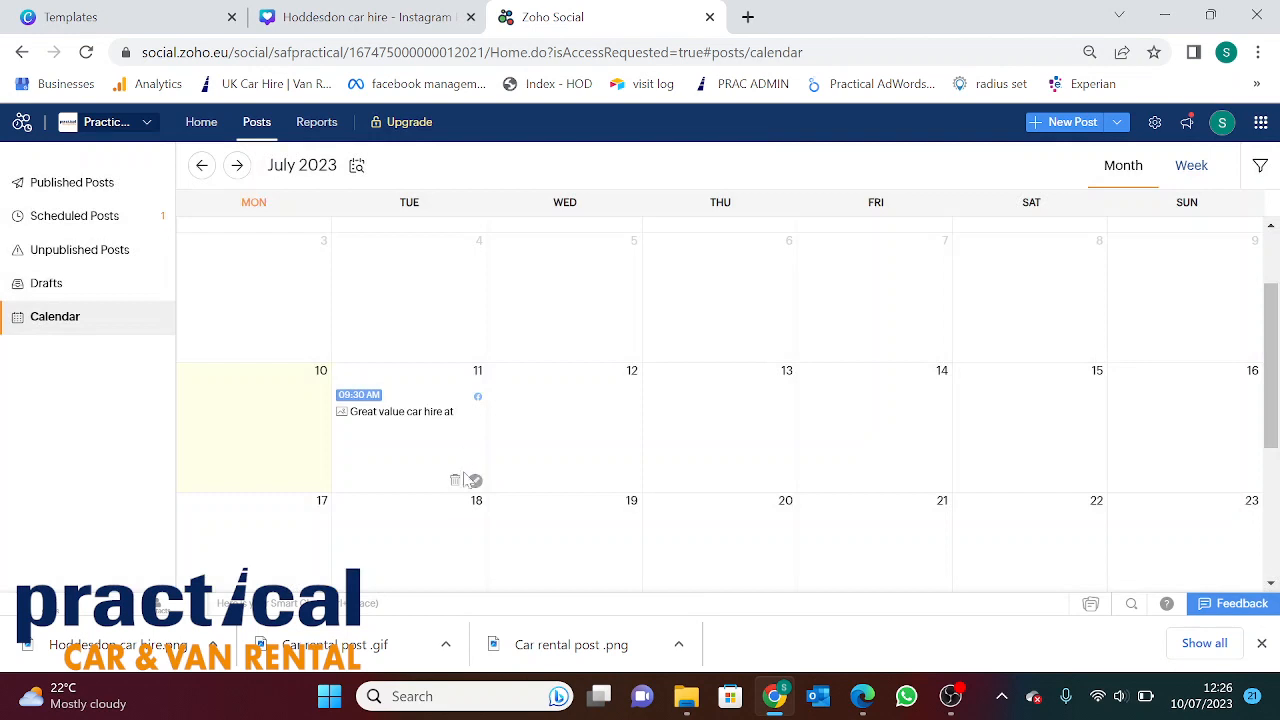
mouse_move(409, 440)
scroll(510, 430, "down", 1)
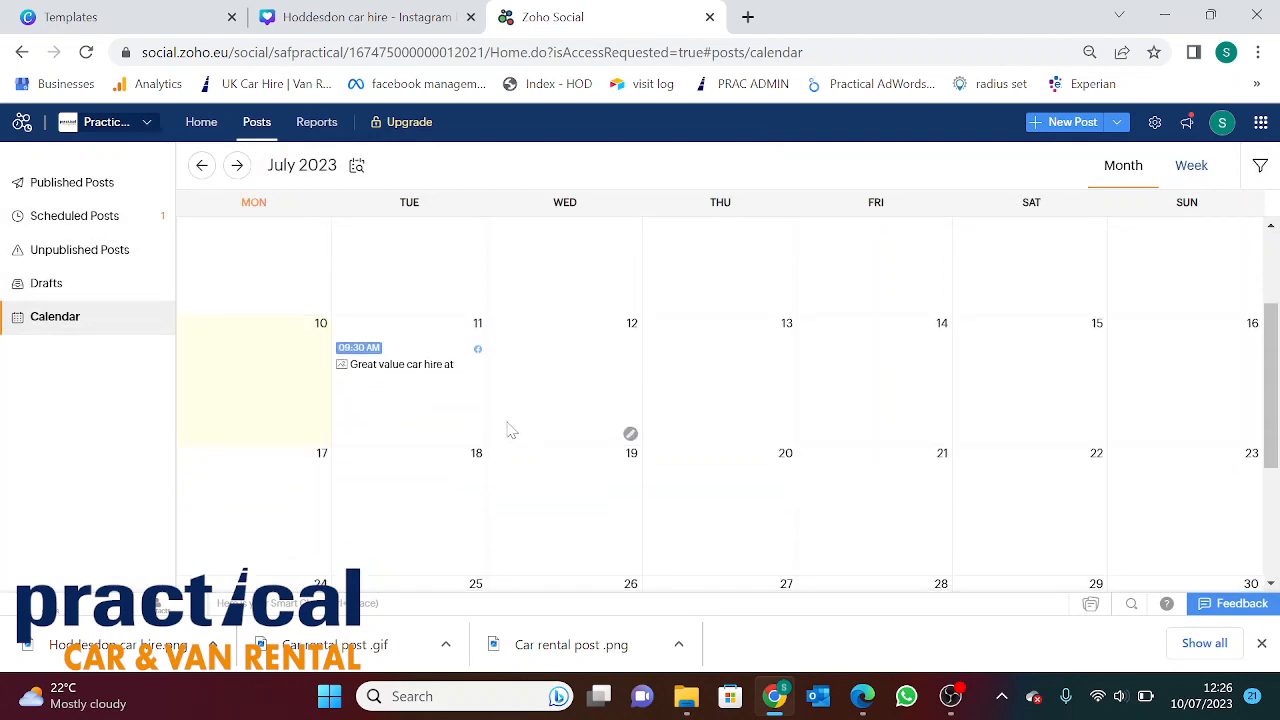
scroll(510, 430, "up", 3)
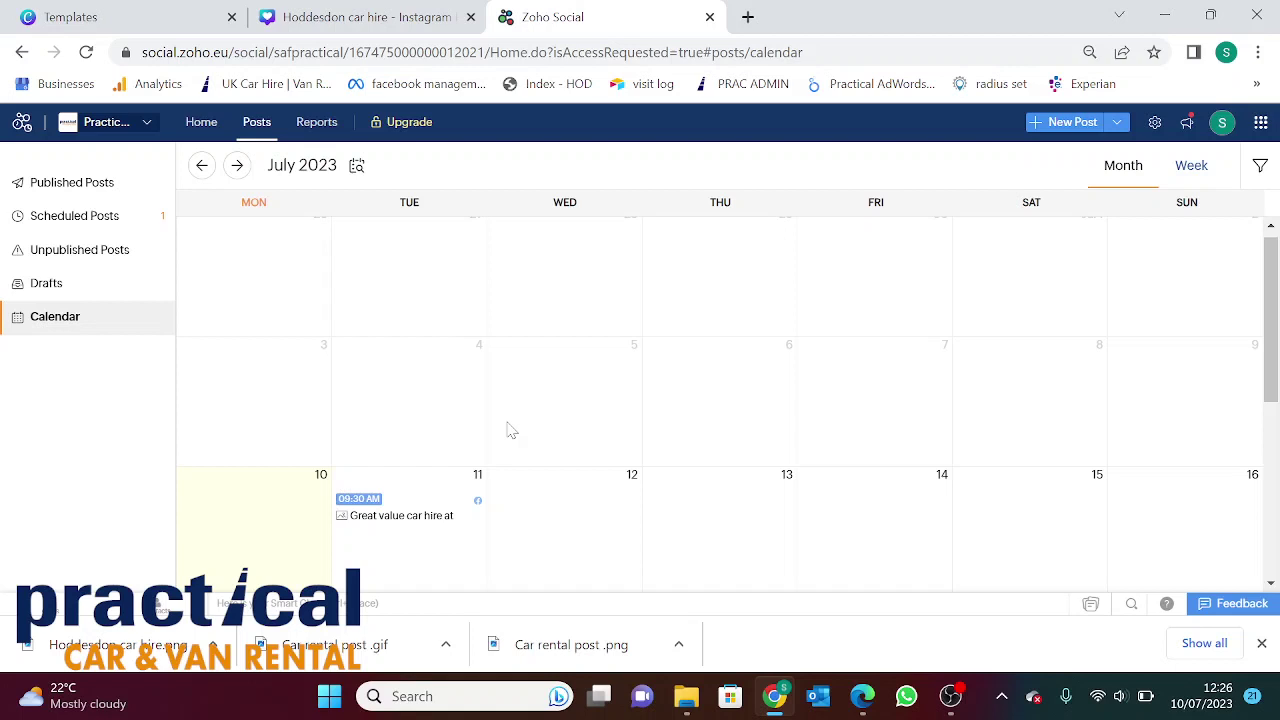
left_click(1262, 643)
scroll(966, 490, "down", 1)
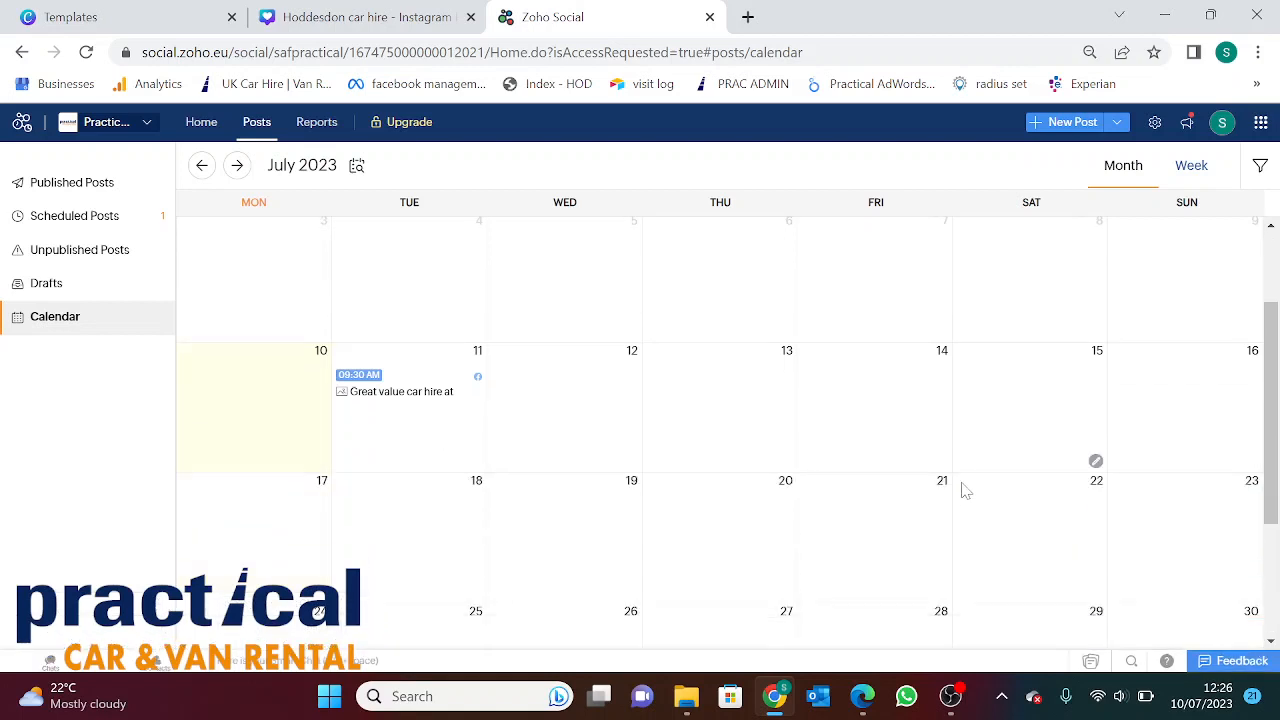